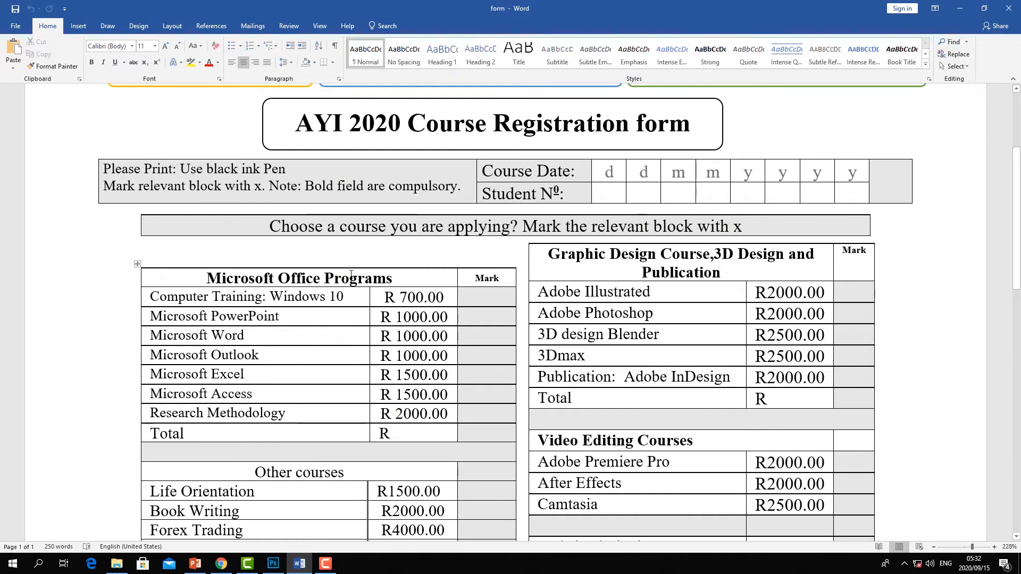
- Create a new blank document
{"action": "left_click", "coordinate": [16, 27]}
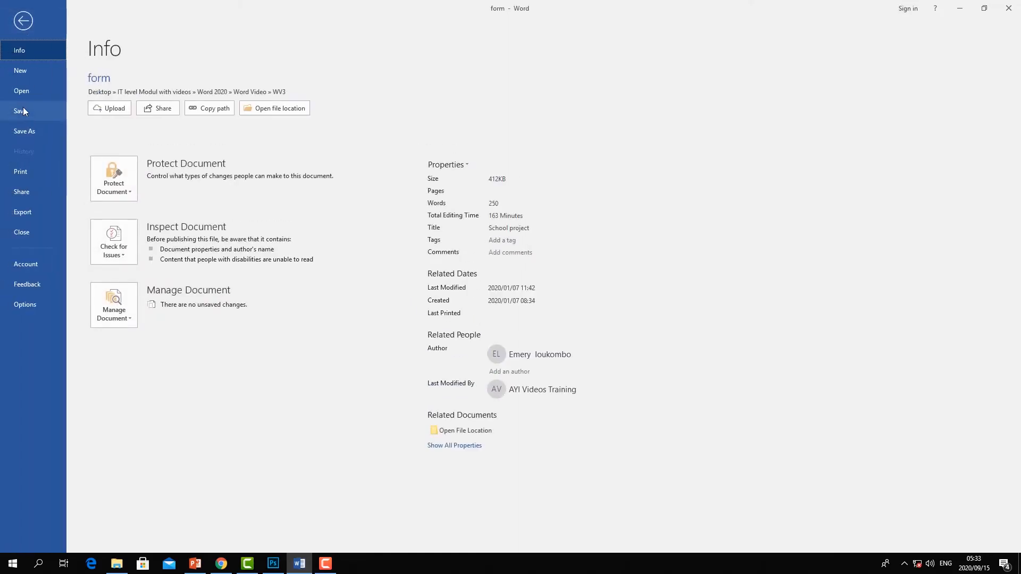
{"action": "left_click", "coordinate": [20, 71]}
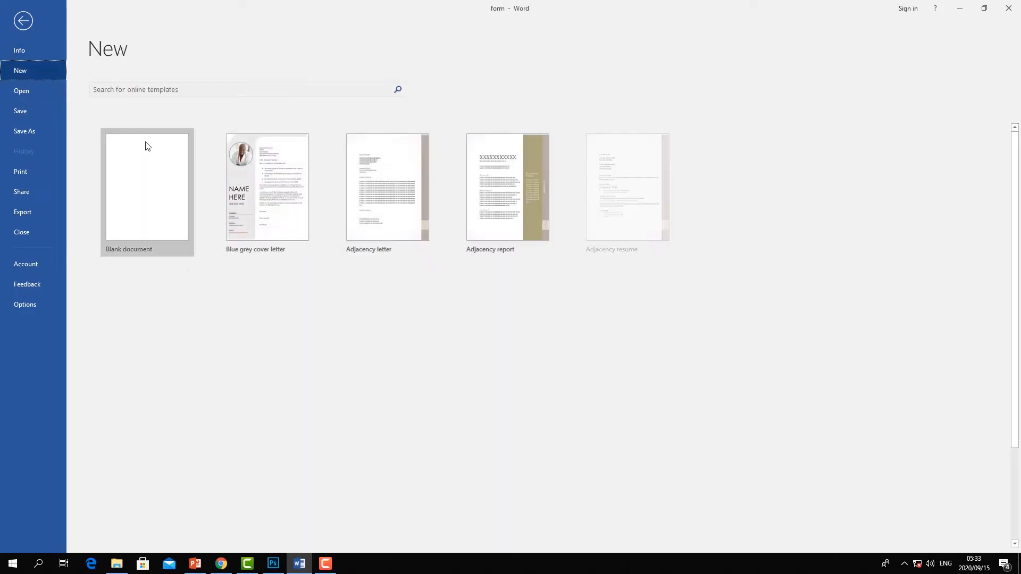
{"action": "left_click", "coordinate": [142, 155]}
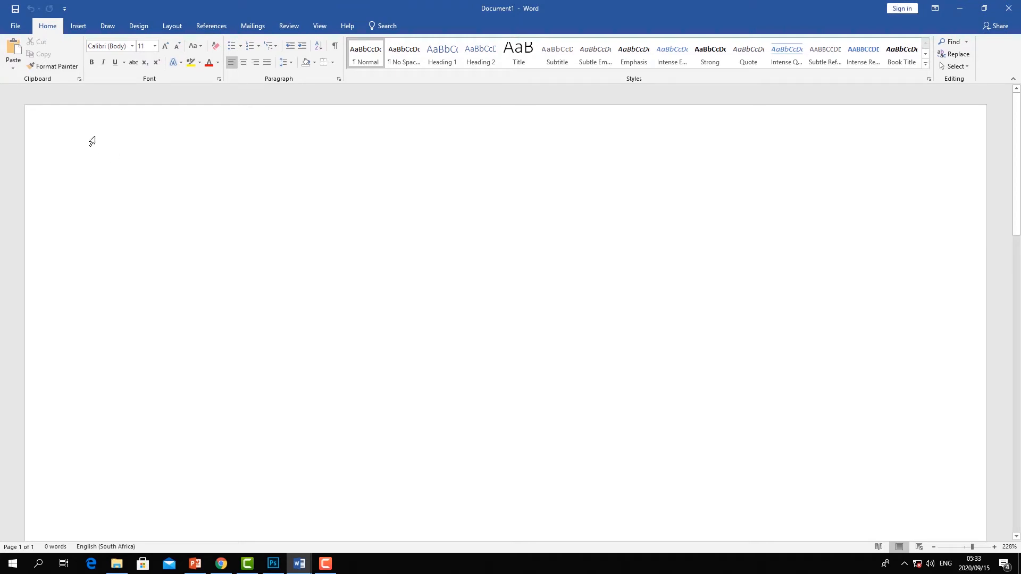
- Search the Office Add-ins store for emoji and add the Emoji Keyboard add-in, accepting its terms
{"action": "left_click", "coordinate": [78, 25]}
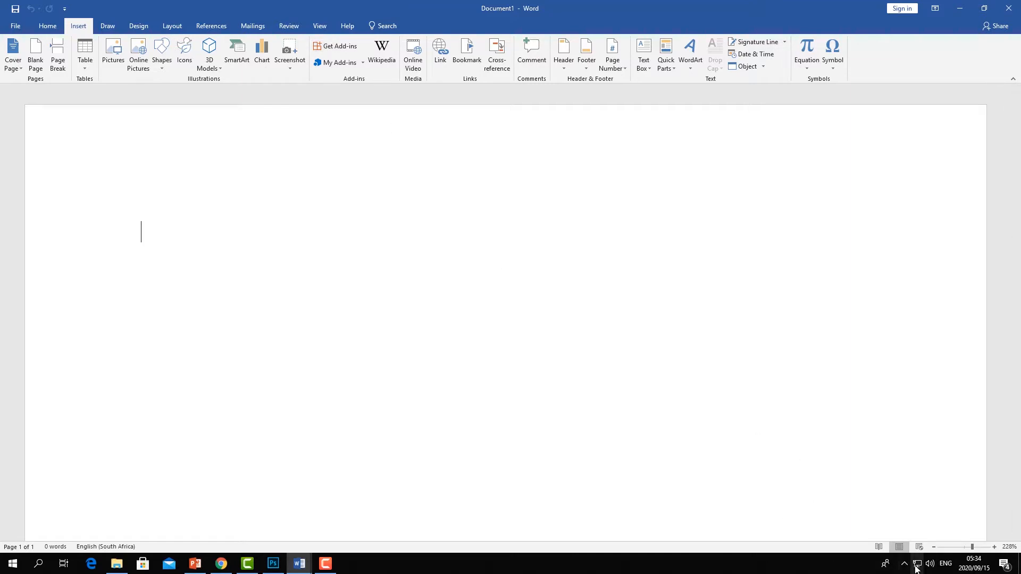
{"action": "left_click", "coordinate": [349, 47]}
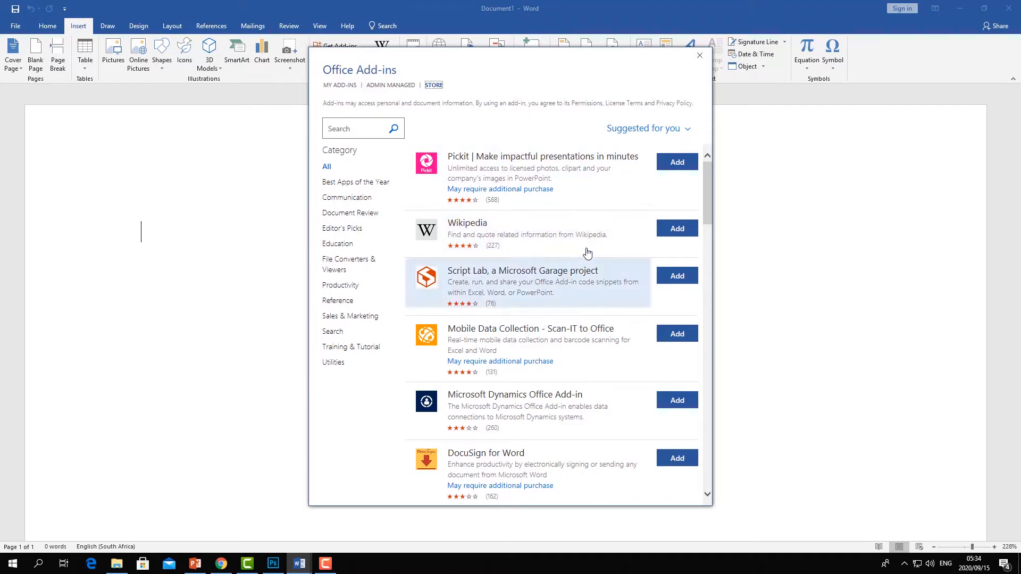
{"action": "left_click_drag", "start_coordinate": [708, 194], "coordinate": [714, 357]}
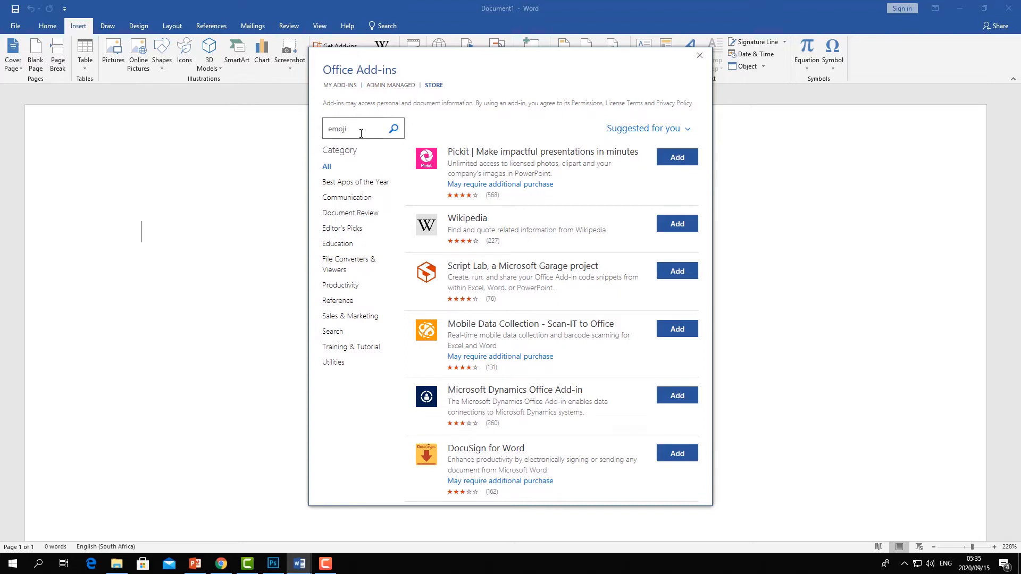
{"action": "key", "text": "Return"}
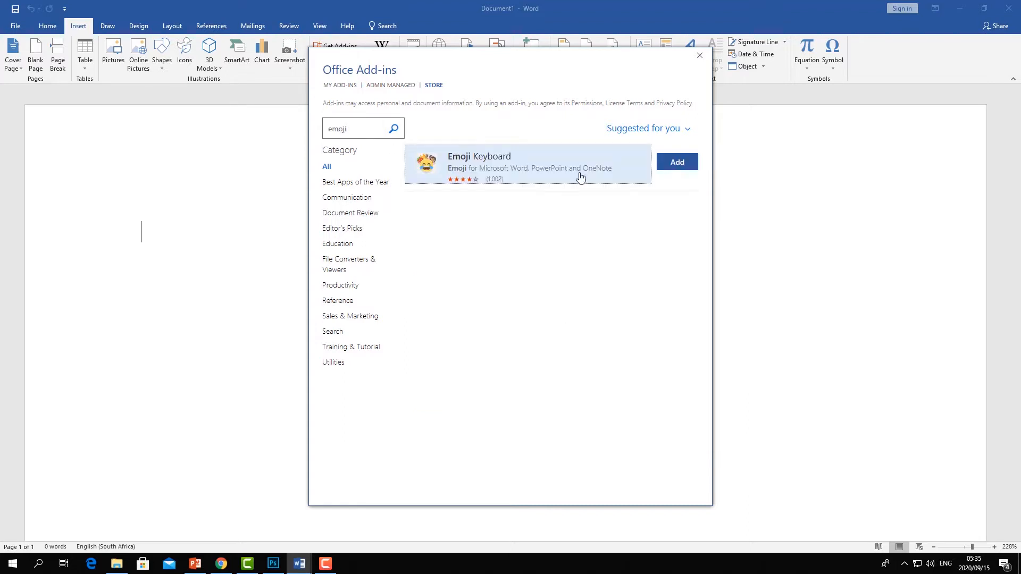
{"action": "left_click", "coordinate": [674, 168]}
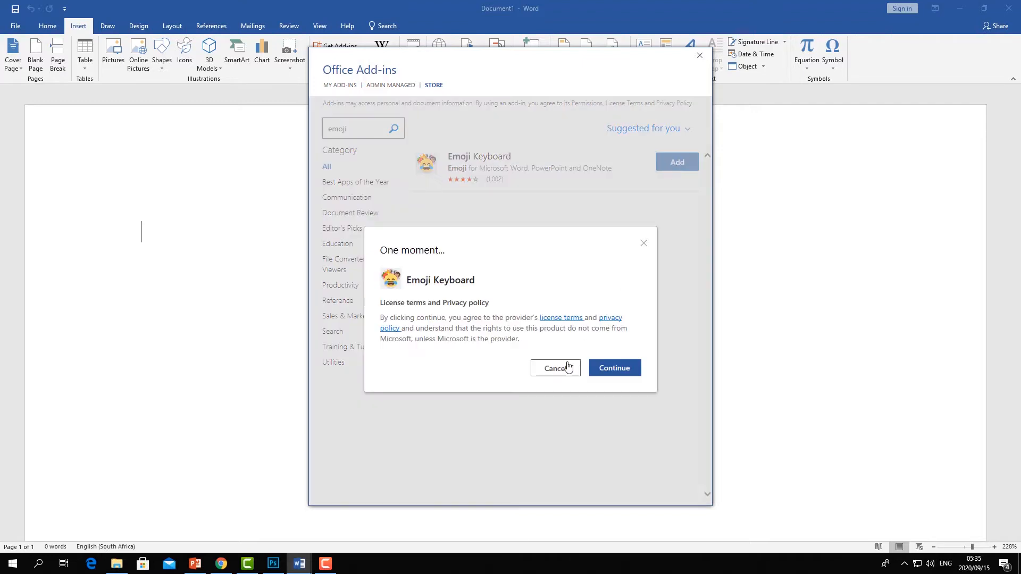
{"action": "left_click", "coordinate": [611, 369]}
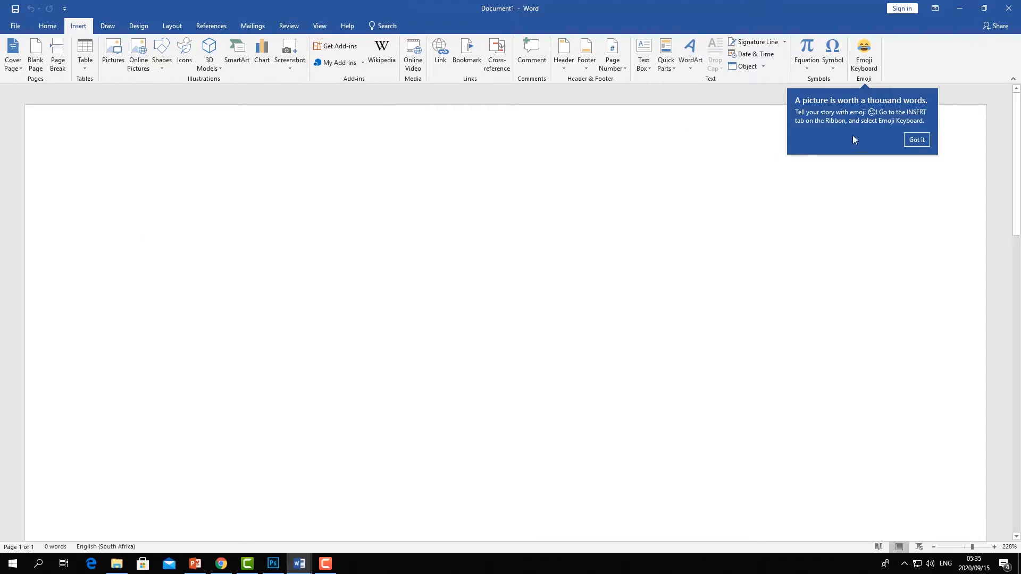
- Browse the Office Add-ins store listings and categories such as Communication, Document Review and Editor's Picks, then close it
{"action": "left_click", "coordinate": [335, 46]}
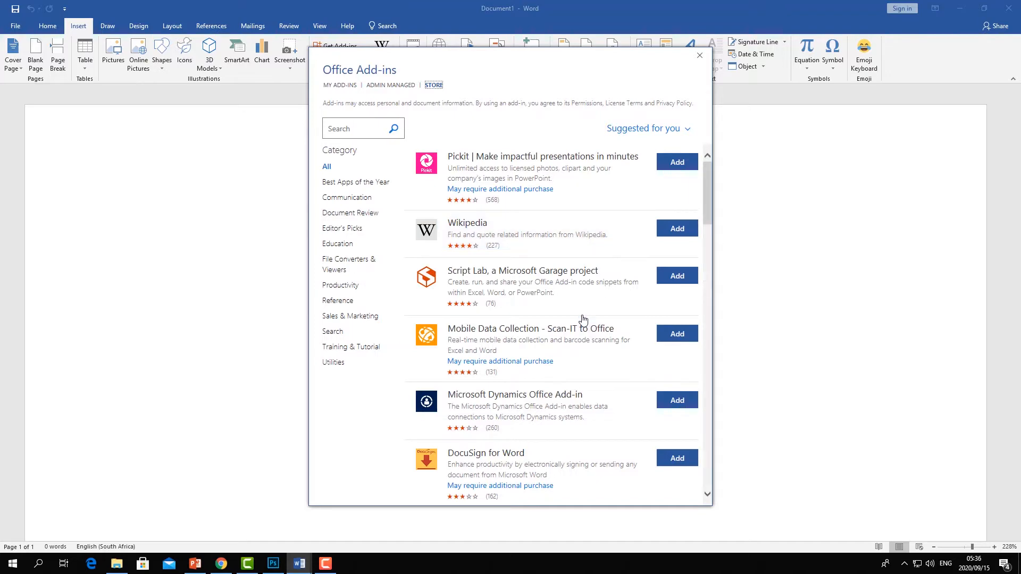
{"action": "scroll", "coordinate": [583, 319], "scroll_direction": "down", "scroll_amount": 4}
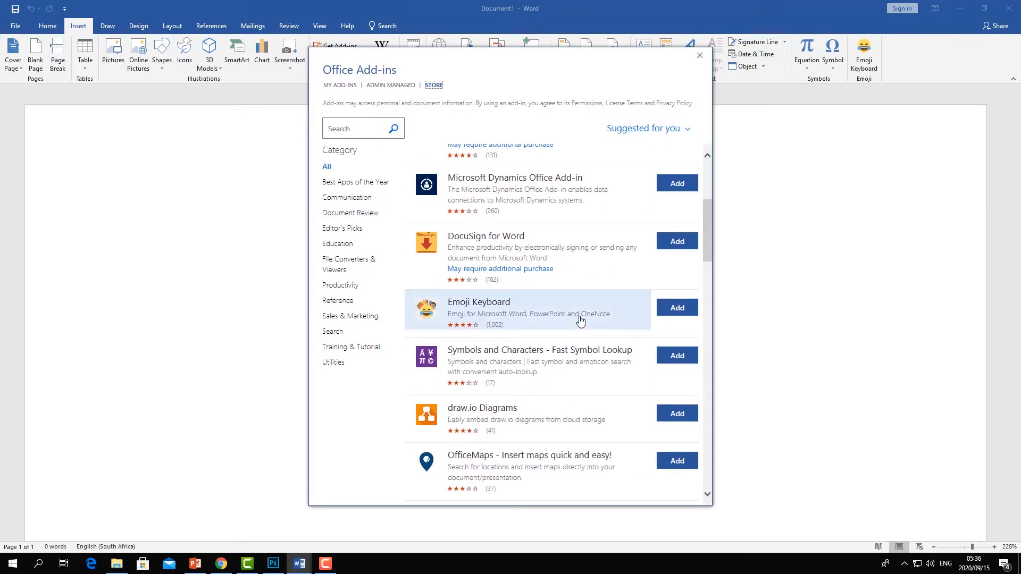
{"action": "scroll", "coordinate": [581, 321], "scroll_direction": "down", "scroll_amount": 5}
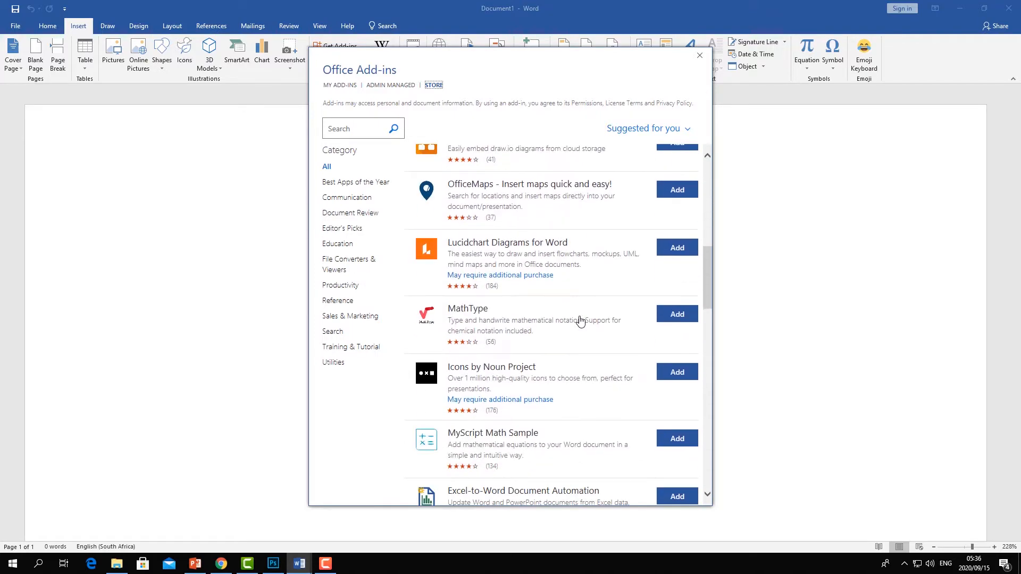
{"action": "scroll", "coordinate": [581, 322], "scroll_direction": "down", "scroll_amount": 3}
{"action": "scroll", "coordinate": [580, 321], "scroll_direction": "up", "scroll_amount": 2}
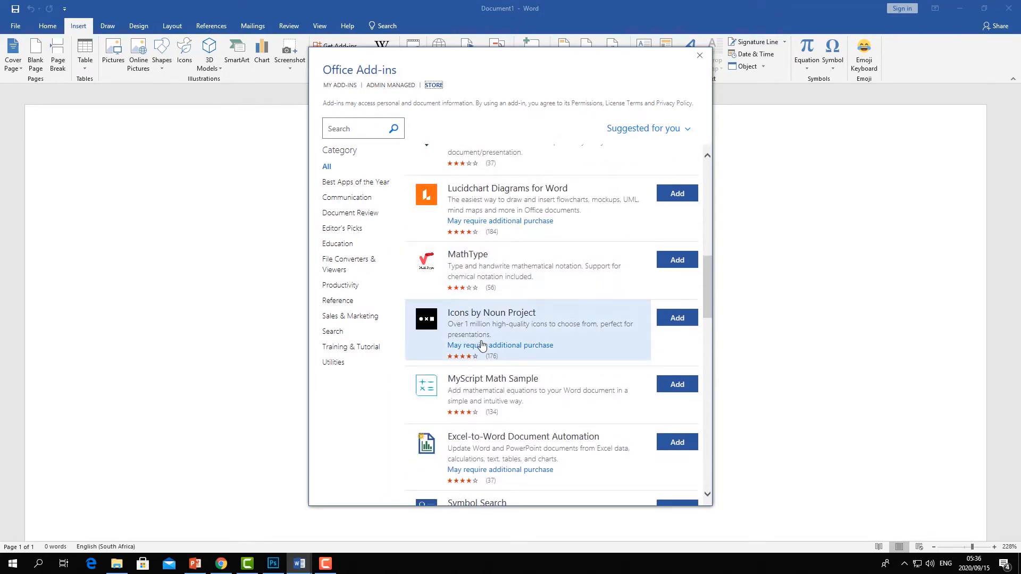
{"action": "scroll", "coordinate": [473, 319], "scroll_direction": "down", "scroll_amount": 1}
{"action": "scroll", "coordinate": [462, 358], "scroll_direction": "down", "scroll_amount": 3}
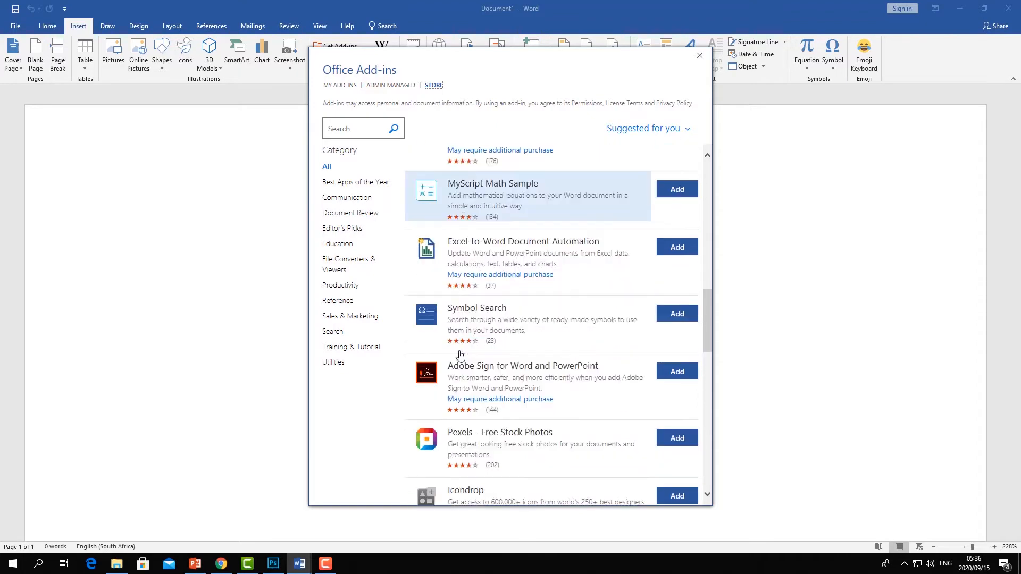
{"action": "scroll", "coordinate": [460, 355], "scroll_direction": "down", "scroll_amount": 1}
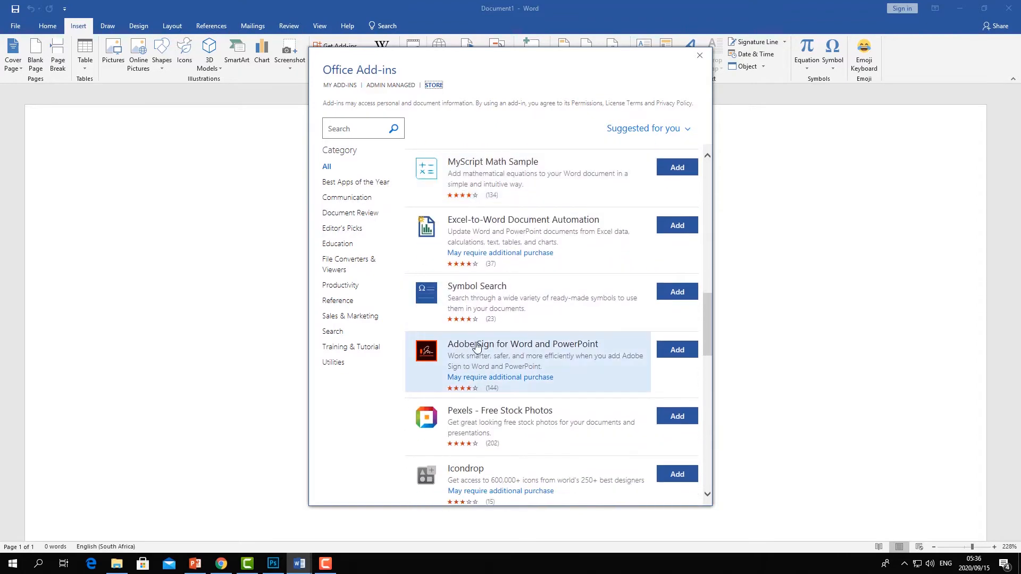
{"action": "scroll", "coordinate": [476, 348], "scroll_direction": "up", "scroll_amount": 12}
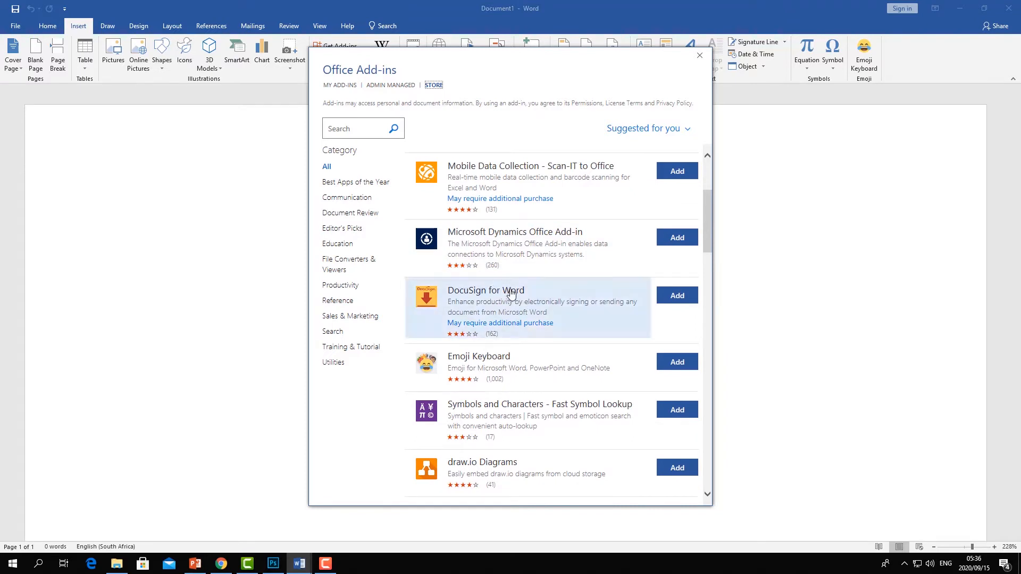
{"action": "left_click", "coordinate": [337, 201]}
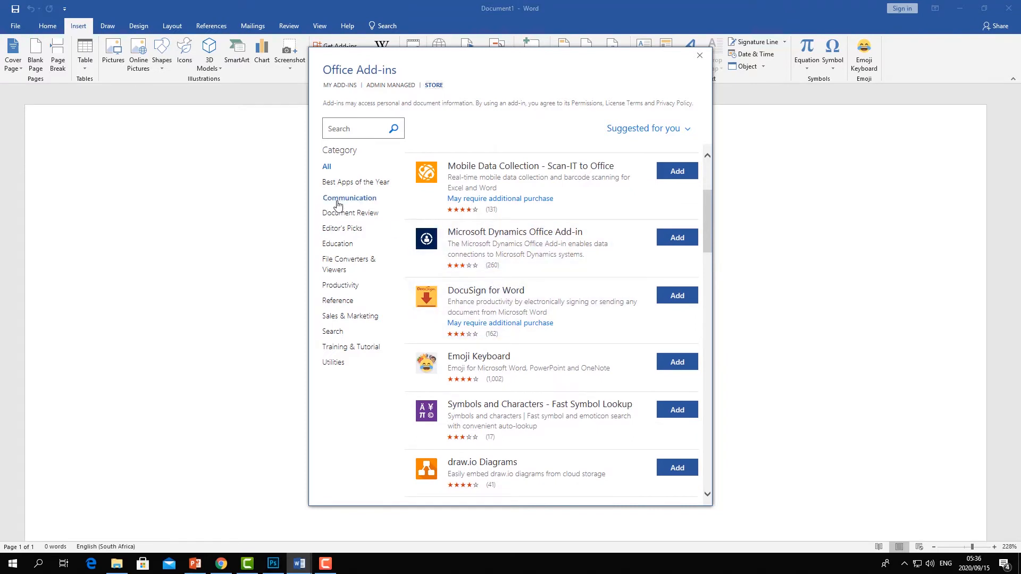
{"action": "left_click", "coordinate": [347, 215]}
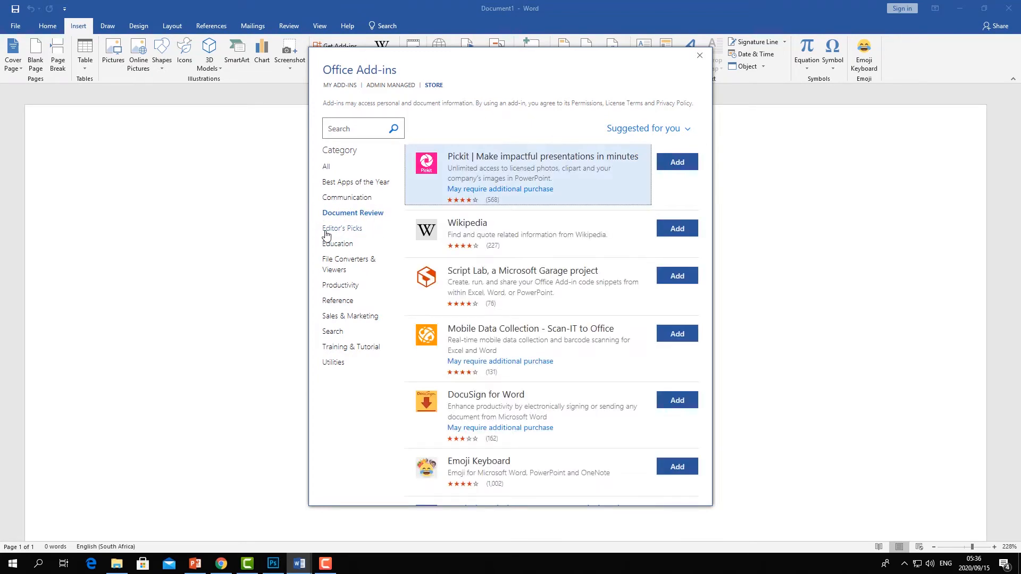
{"action": "left_click", "coordinate": [341, 231]}
{"action": "left_click", "coordinate": [698, 56]}
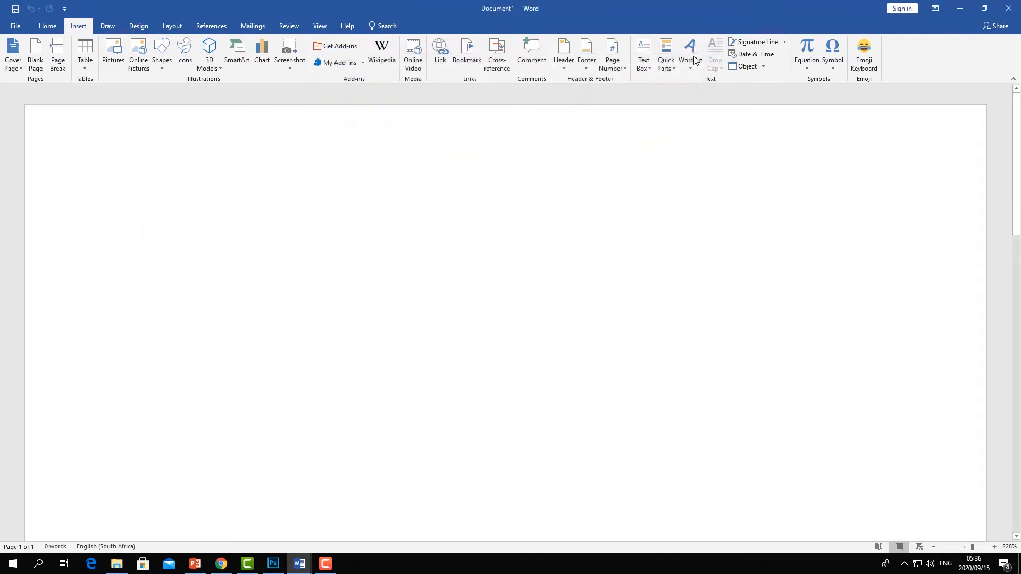
- Open the Emoji Keyboard panel and insert the pink shirt emoji into the document
{"action": "left_click", "coordinate": [865, 63]}
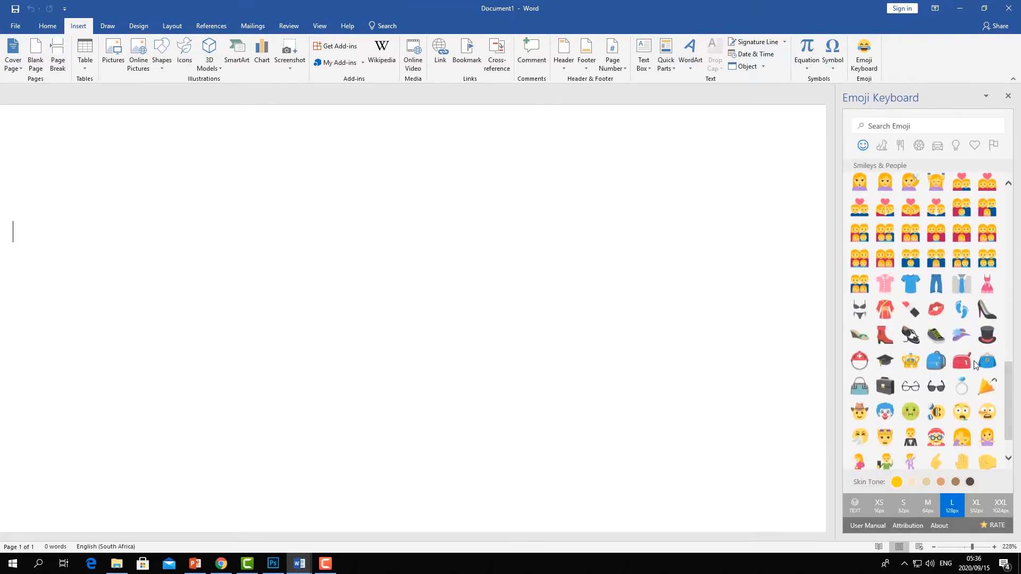
{"action": "scroll", "coordinate": [976, 365], "scroll_direction": "down", "scroll_amount": 1}
{"action": "scroll", "coordinate": [948, 271], "scroll_direction": "up", "scroll_amount": 2}
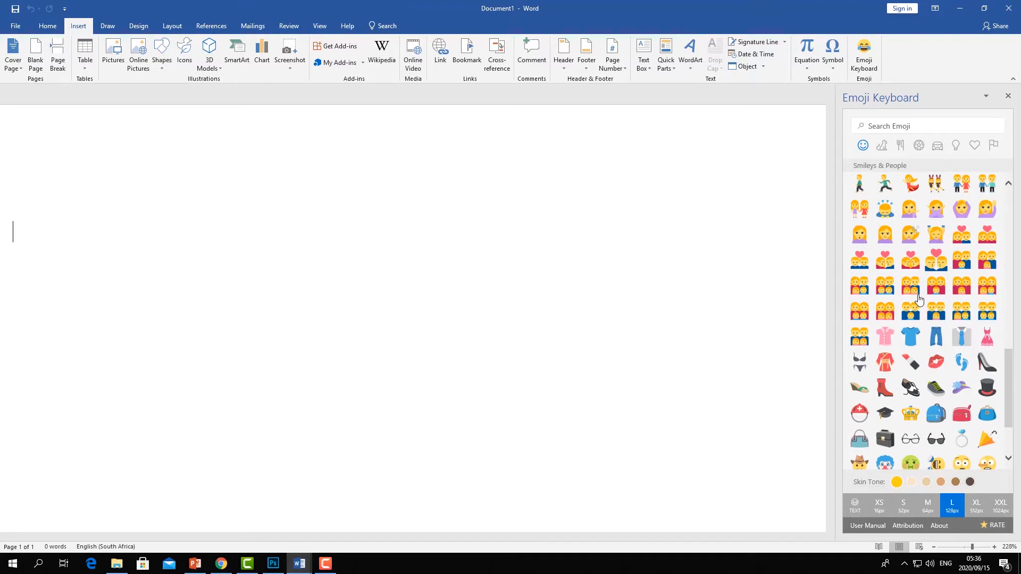
{"action": "left_click", "coordinate": [891, 336]}
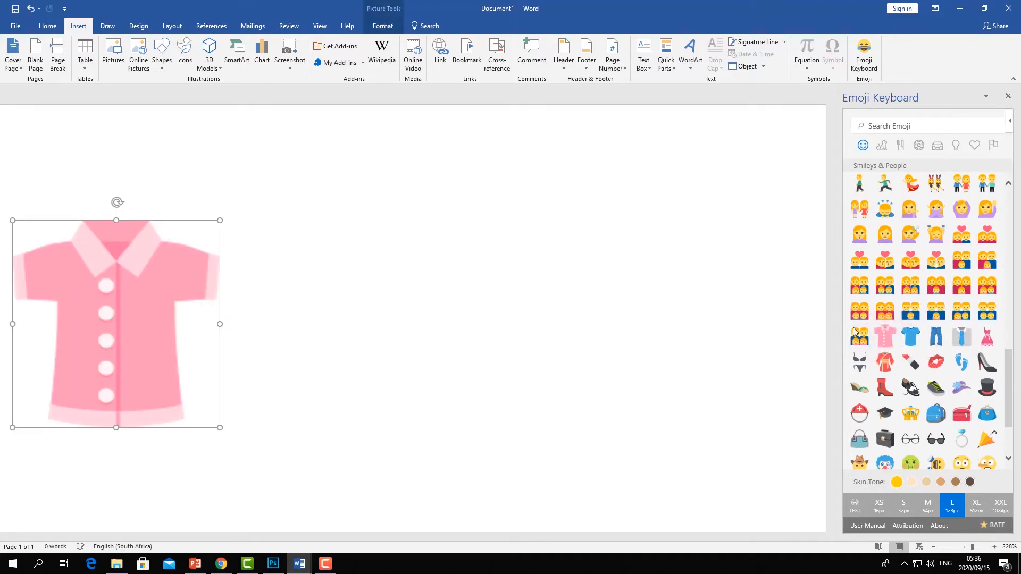
- Set the shirt emoji's wrapping to In Front of Text and move it up the page
{"action": "left_click", "coordinate": [242, 284]}
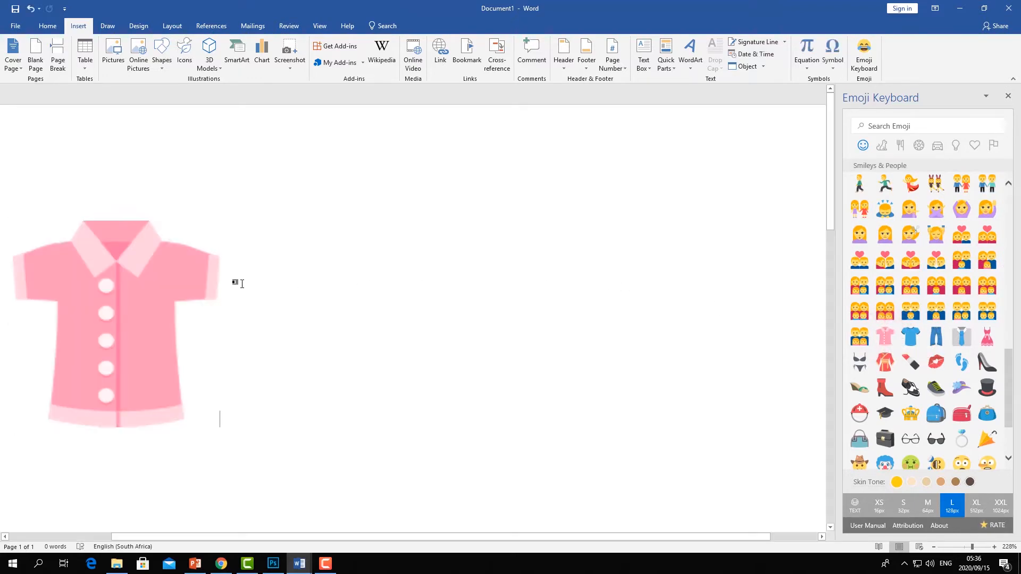
{"action": "left_click", "coordinate": [134, 255]}
{"action": "left_click", "coordinate": [232, 233]}
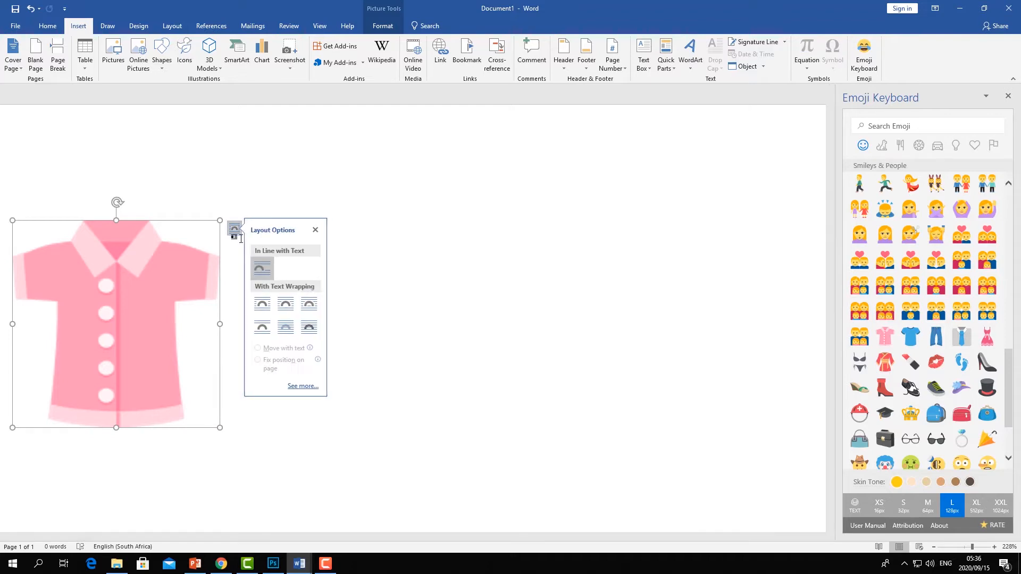
{"action": "left_click", "coordinate": [315, 331]}
{"action": "left_click_drag", "start_coordinate": [131, 273], "coordinate": [198, 215]}
{"action": "left_click", "coordinate": [971, 345]}
{"action": "left_click", "coordinate": [974, 347]}
{"action": "left_click", "coordinate": [472, 258]}
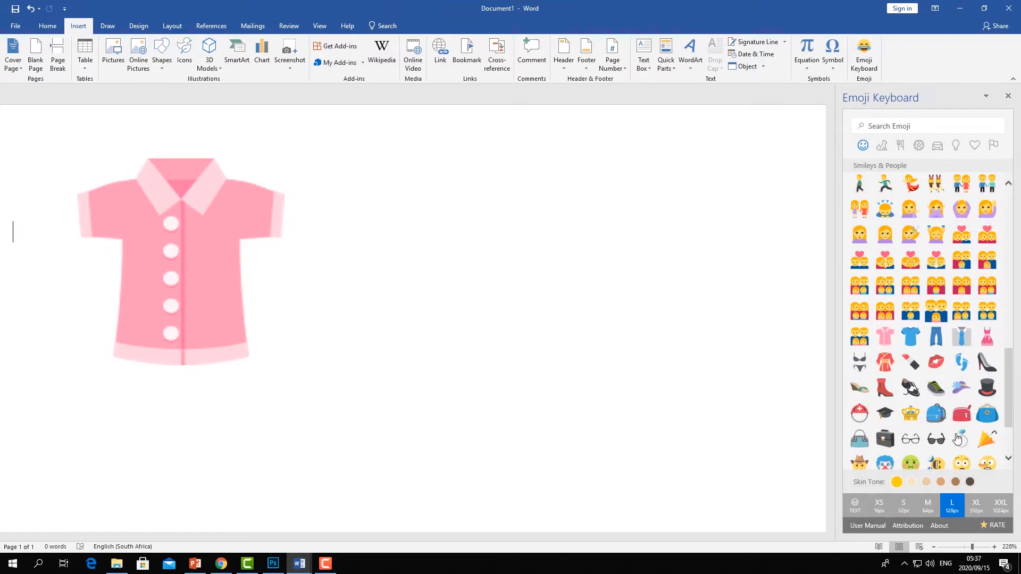
- Insert the walking person emoji and move the shirt to the right of it
{"action": "scroll", "coordinate": [915, 314], "scroll_direction": "up", "scroll_amount": 5}
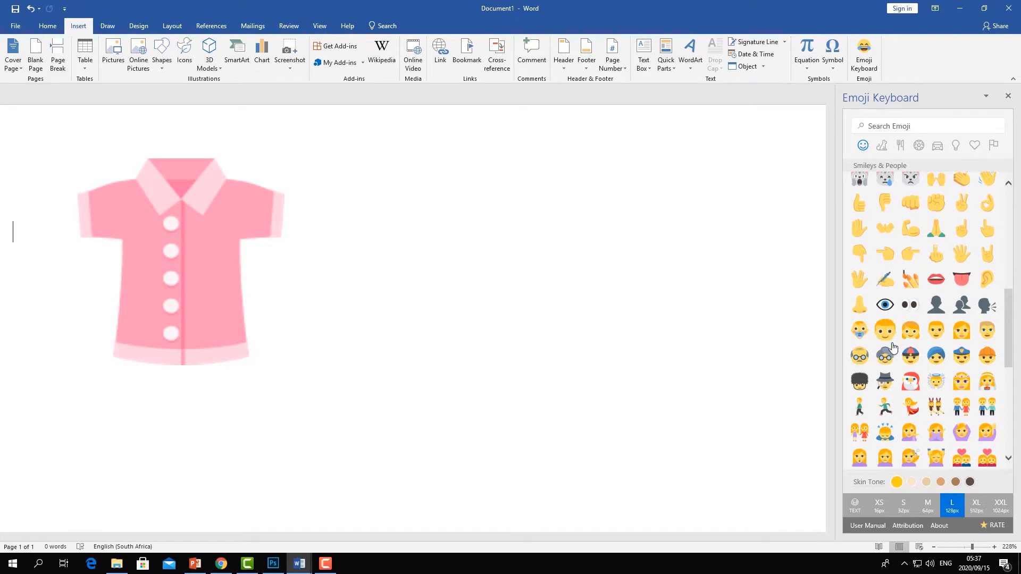
{"action": "left_click", "coordinate": [858, 412]}
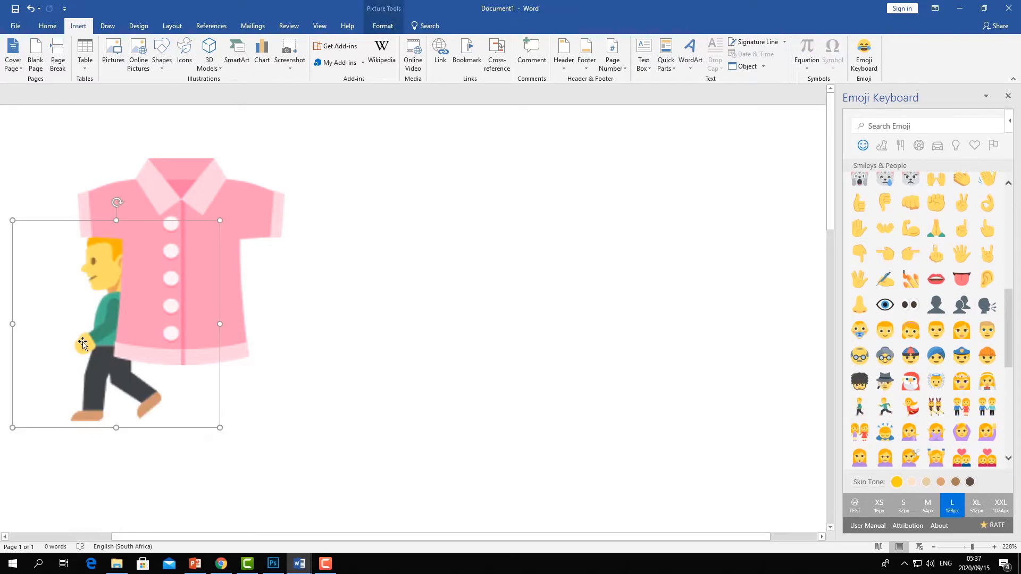
{"action": "left_click_drag", "start_coordinate": [75, 310], "coordinate": [261, 343]}
{"action": "left_click", "coordinate": [124, 334]}
{"action": "left_click_drag", "start_coordinate": [111, 332], "coordinate": [532, 255]}
{"action": "left_click", "coordinate": [108, 339]}
{"action": "left_click_drag", "start_coordinate": [107, 335], "coordinate": [154, 343]}
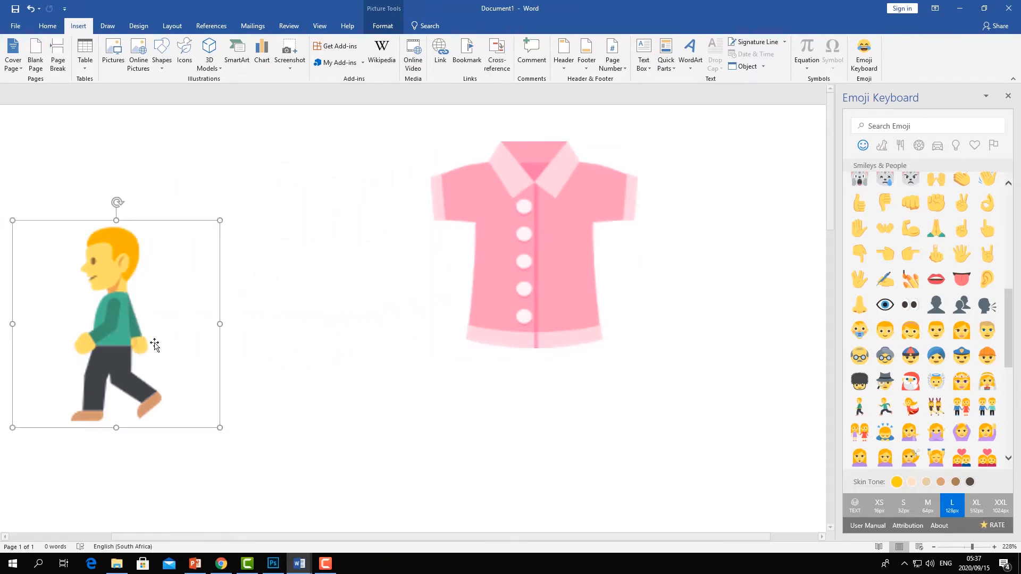
- Shrink the walking person emoji, change its layout option, and move it beside the shirt
{"action": "left_click_drag", "start_coordinate": [119, 222], "coordinate": [118, 272]}
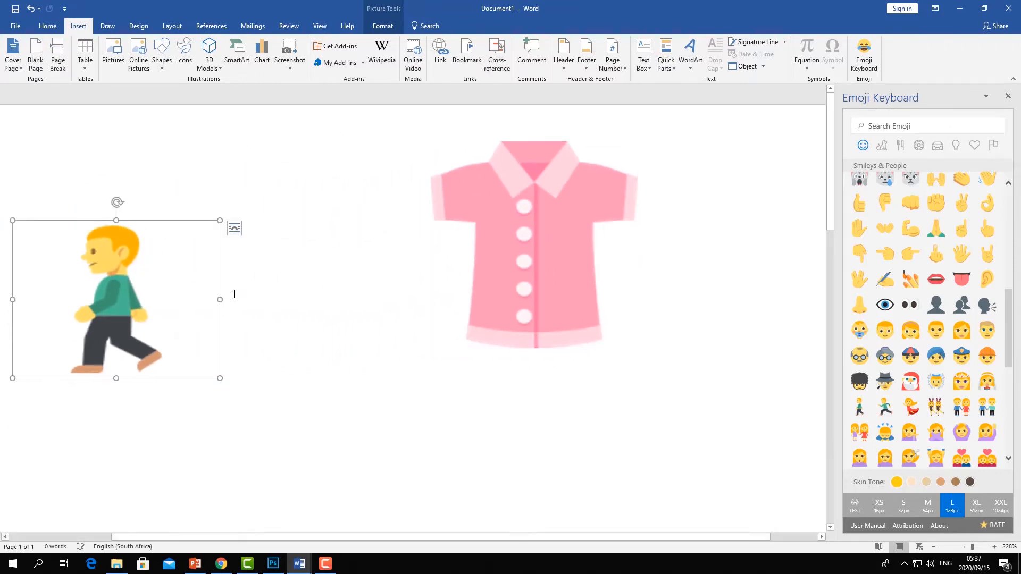
{"action": "left_click_drag", "start_coordinate": [220, 300], "coordinate": [161, 299]}
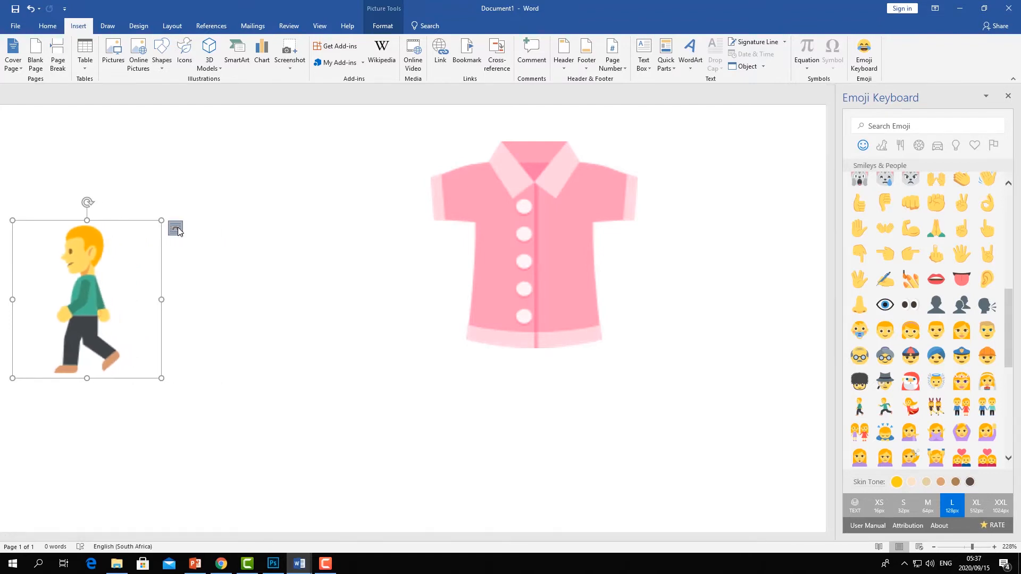
{"action": "left_click", "coordinate": [176, 228]}
{"action": "left_click", "coordinate": [255, 304]}
{"action": "left_click_drag", "start_coordinate": [93, 293], "coordinate": [195, 321]}
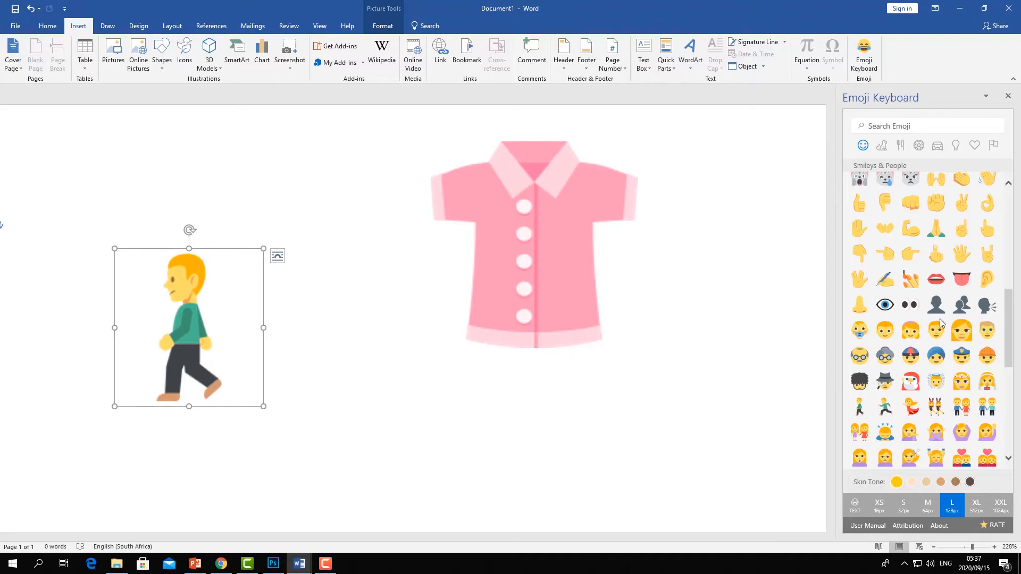
- Browse the emoji panel to the briefcase, try inserting it, dismiss the selection message, and deselect the walking person
{"action": "scroll", "coordinate": [982, 334], "scroll_direction": "down", "scroll_amount": 10}
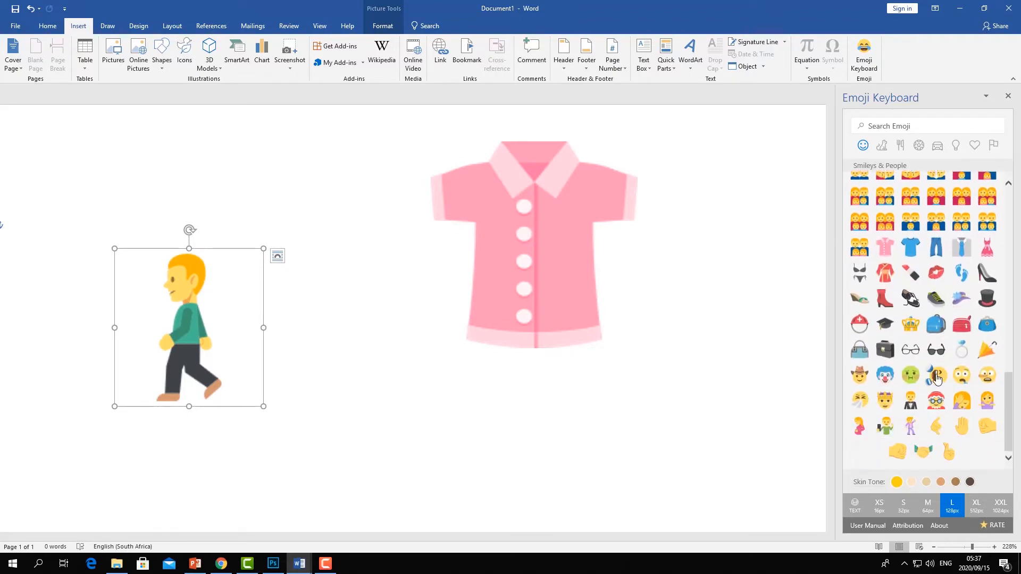
{"action": "scroll", "coordinate": [911, 420], "scroll_direction": "up", "scroll_amount": 12}
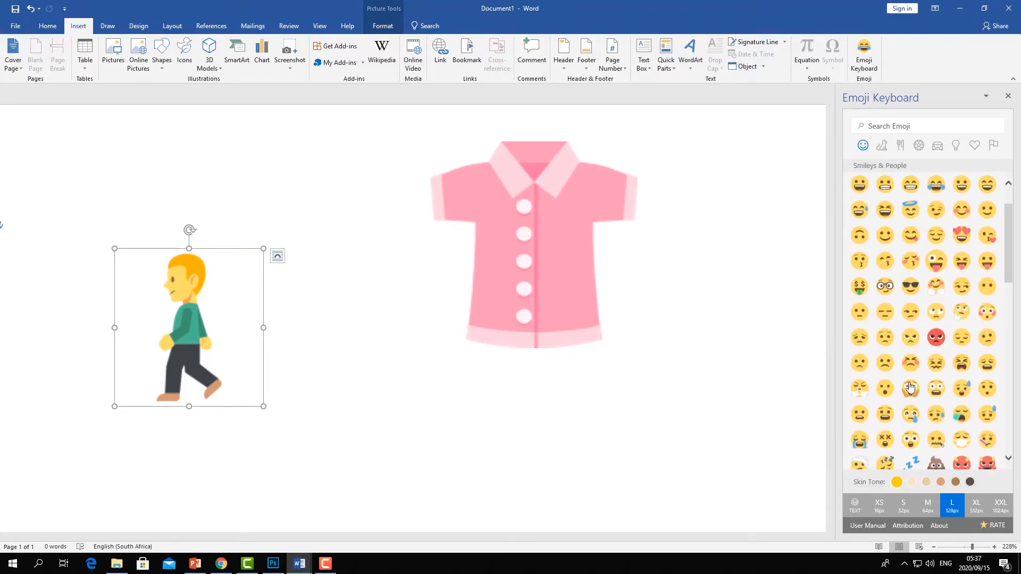
{"action": "scroll", "coordinate": [907, 378], "scroll_direction": "down", "scroll_amount": 6}
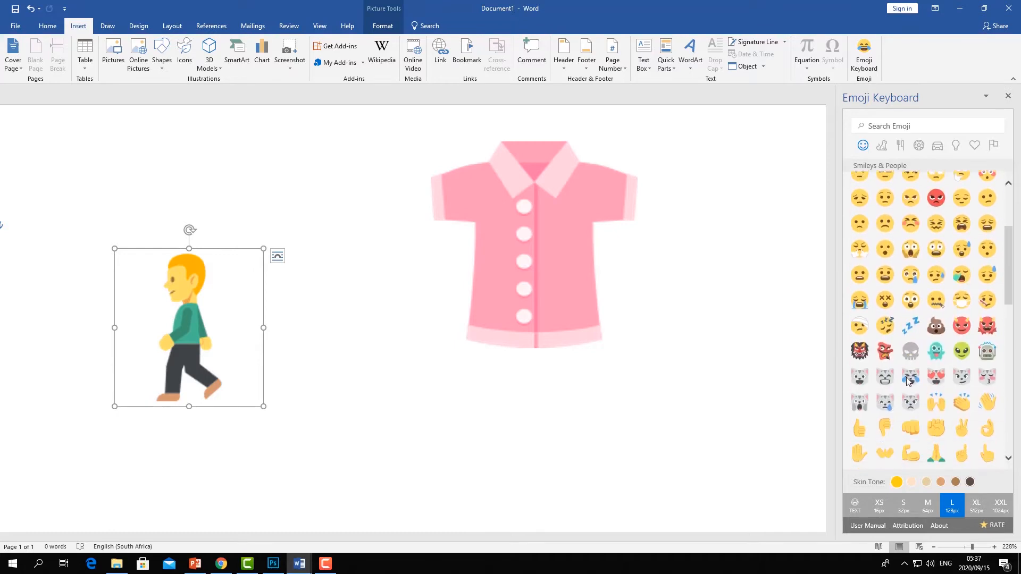
{"action": "scroll", "coordinate": [907, 378], "scroll_direction": "down", "scroll_amount": 8}
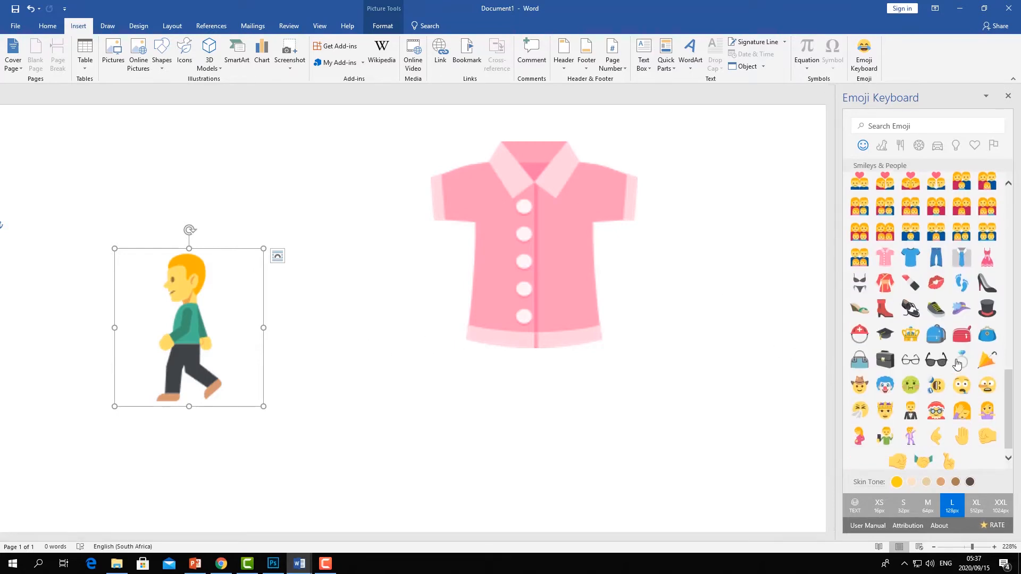
{"action": "scroll", "coordinate": [926, 356], "scroll_direction": "down", "scroll_amount": 1}
{"action": "left_click", "coordinate": [888, 355]}
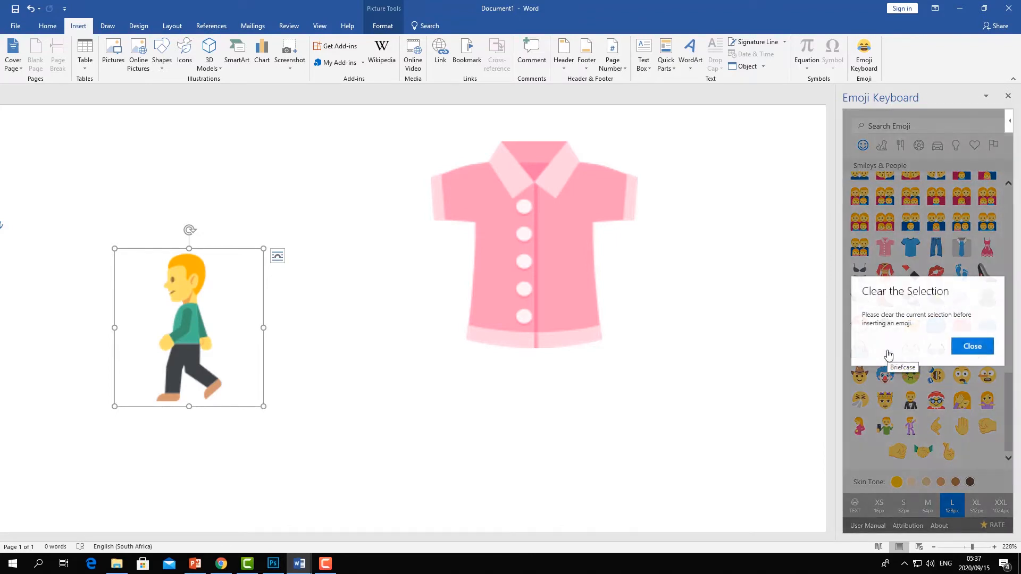
{"action": "left_click", "coordinate": [973, 346]}
{"action": "left_click", "coordinate": [467, 359]}
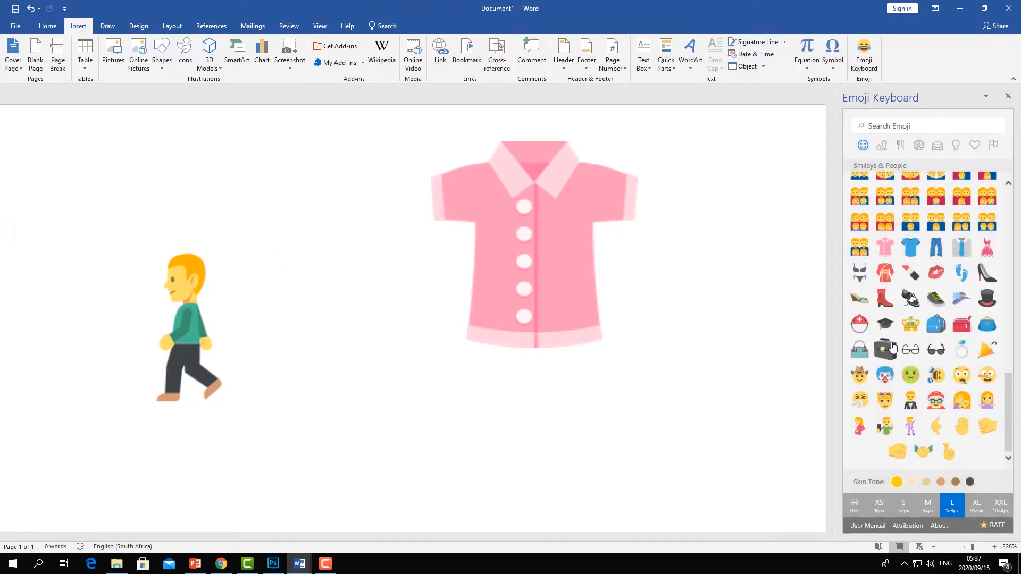
- Insert the briefcase emoji, shrink it, and change its layout option
{"action": "left_click", "coordinate": [885, 350]}
{"action": "left_click_drag", "start_coordinate": [445, 325], "coordinate": [335, 329]}
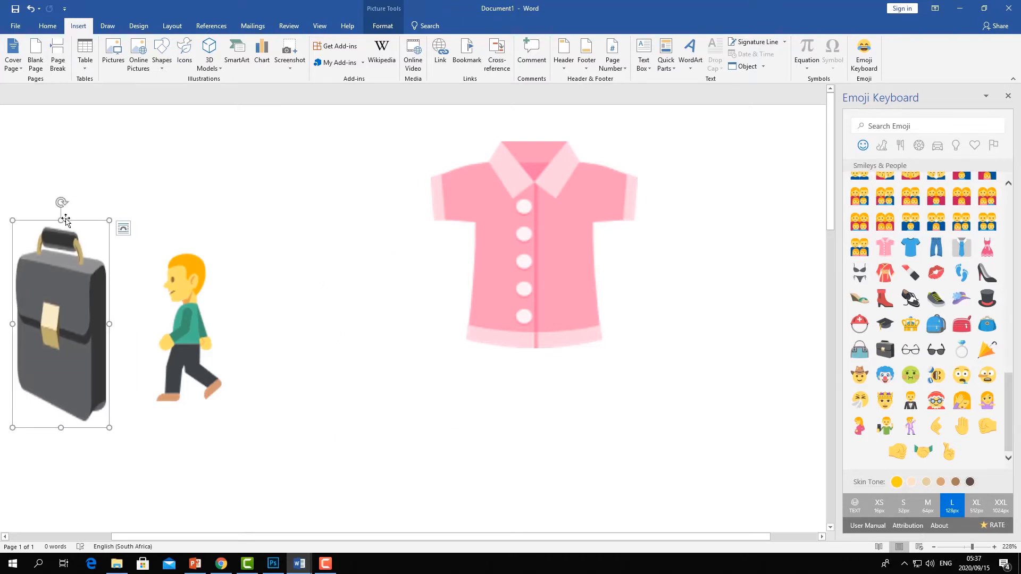
{"action": "left_click_drag", "start_coordinate": [62, 220], "coordinate": [101, 329]}
{"action": "left_click", "coordinate": [121, 232]}
{"action": "left_click", "coordinate": [201, 327]}
- Move and resize the briefcase so it sits in the walking person's hand
{"action": "left_click_drag", "start_coordinate": [81, 282], "coordinate": [149, 380]}
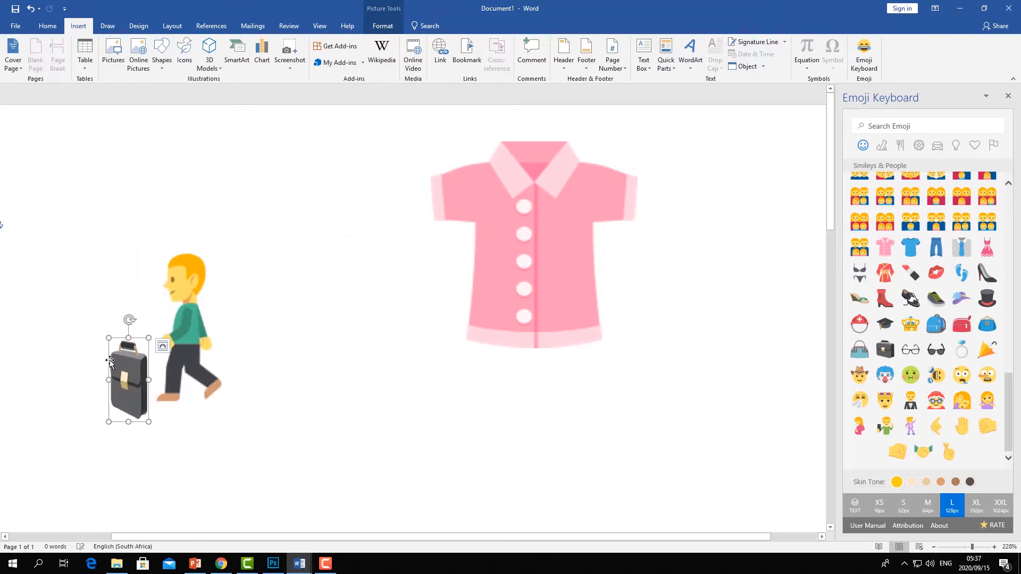
{"action": "left_click_drag", "start_coordinate": [130, 417], "coordinate": [160, 350]}
{"action": "left_click", "coordinate": [281, 321]}
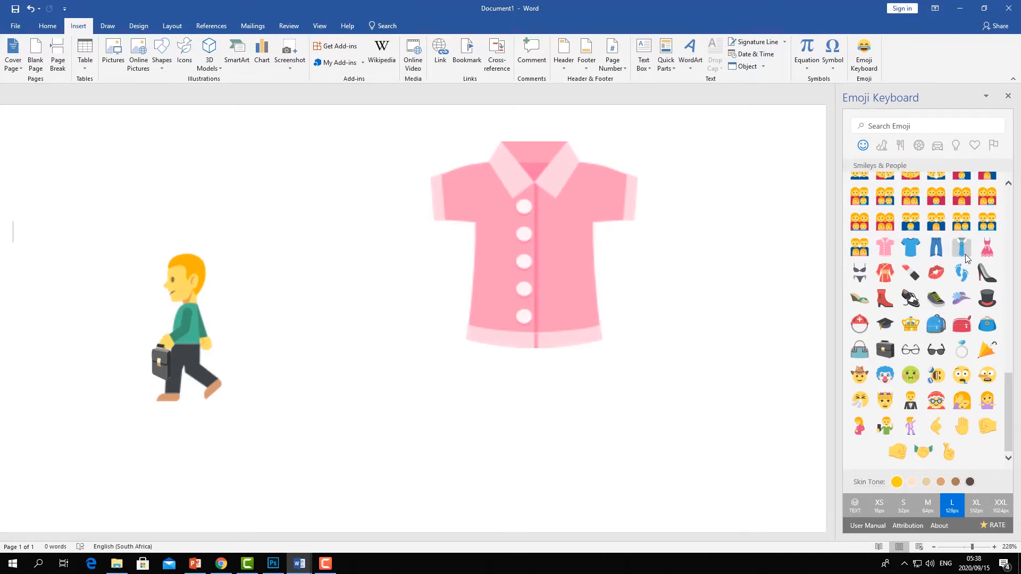
- Insert the dancing man emoji, shrink it, and place it to the left of the walking person
{"action": "left_click", "coordinate": [910, 426]}
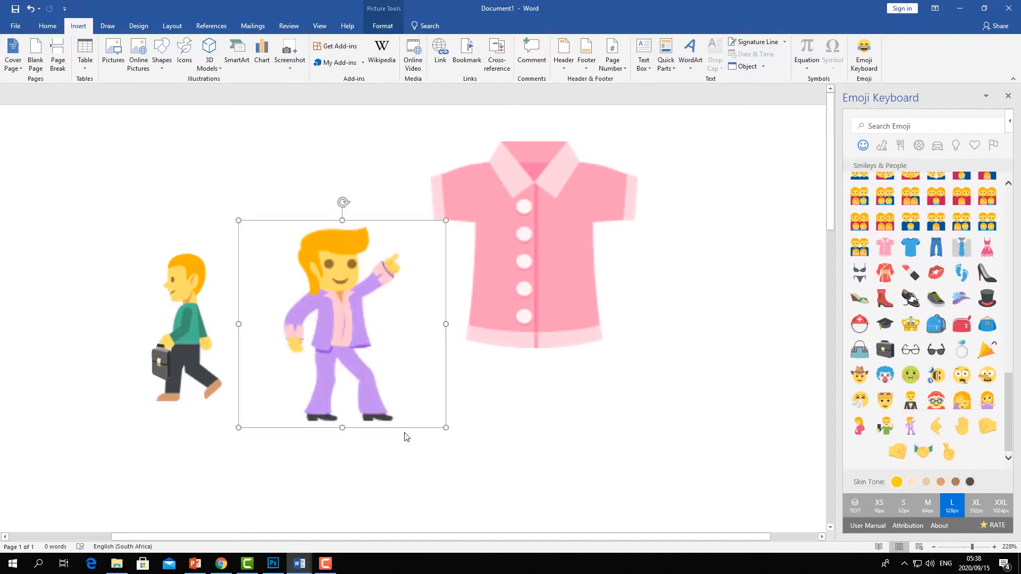
{"action": "left_click_drag", "start_coordinate": [342, 427], "coordinate": [332, 361]}
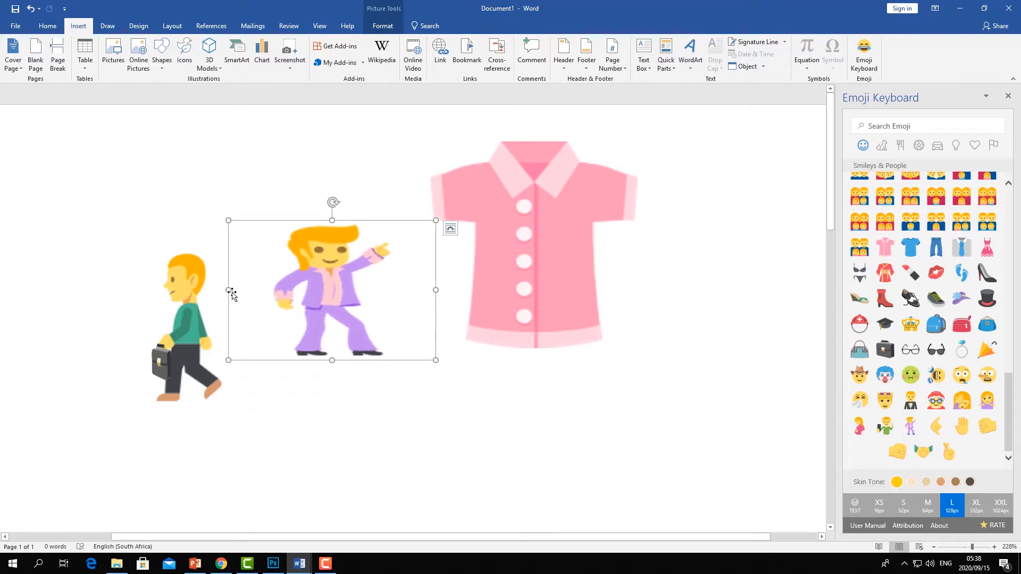
{"action": "left_click_drag", "start_coordinate": [230, 291], "coordinate": [350, 275]}
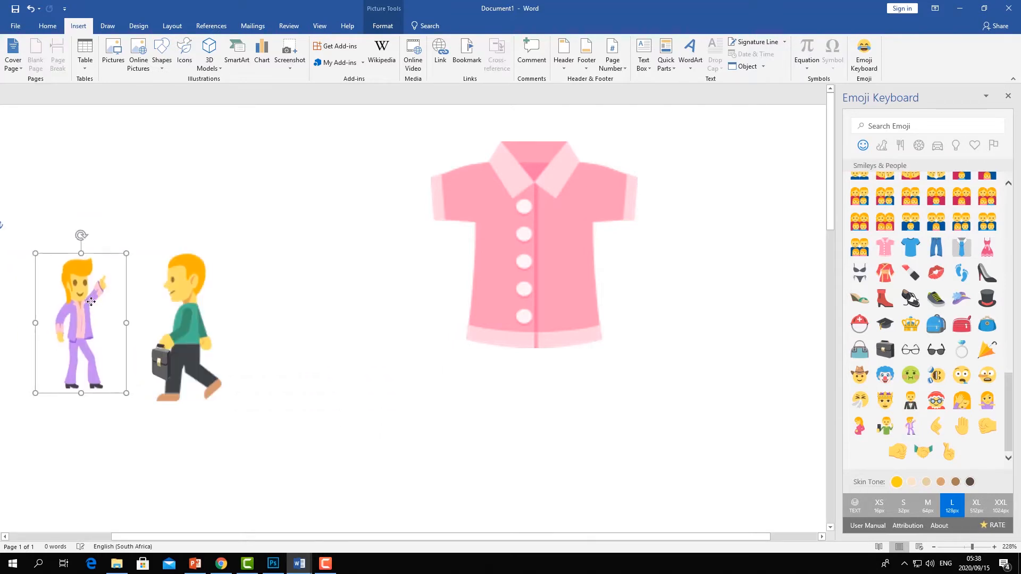
{"action": "left_click", "coordinate": [369, 272]}
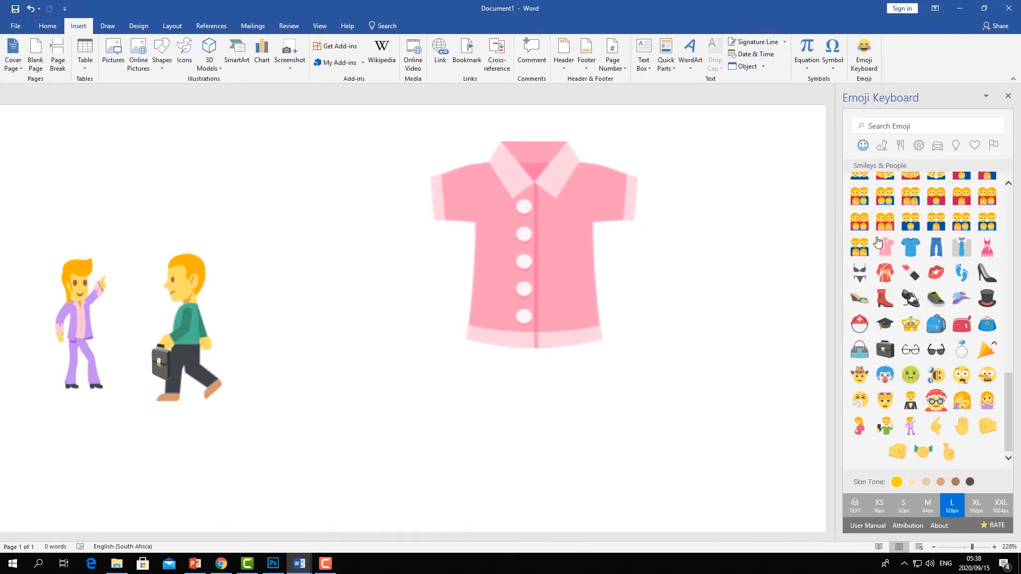
- Open the My Add-ins dialog and view the installed Emoji Keyboard add-in
{"action": "scroll", "coordinate": [925, 293], "scroll_direction": "up", "scroll_amount": 10}
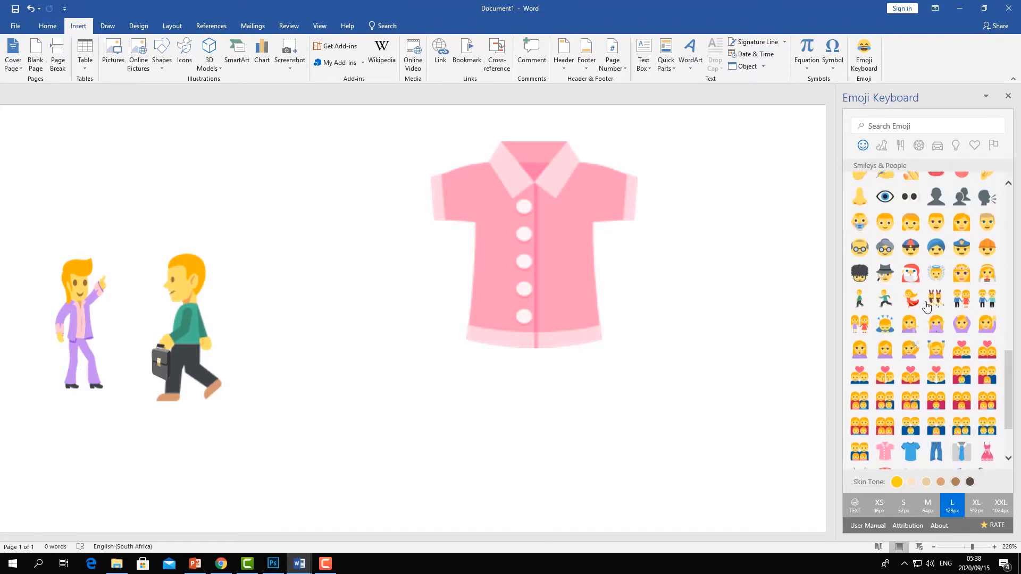
{"action": "scroll", "coordinate": [921, 296], "scroll_direction": "down", "scroll_amount": 10}
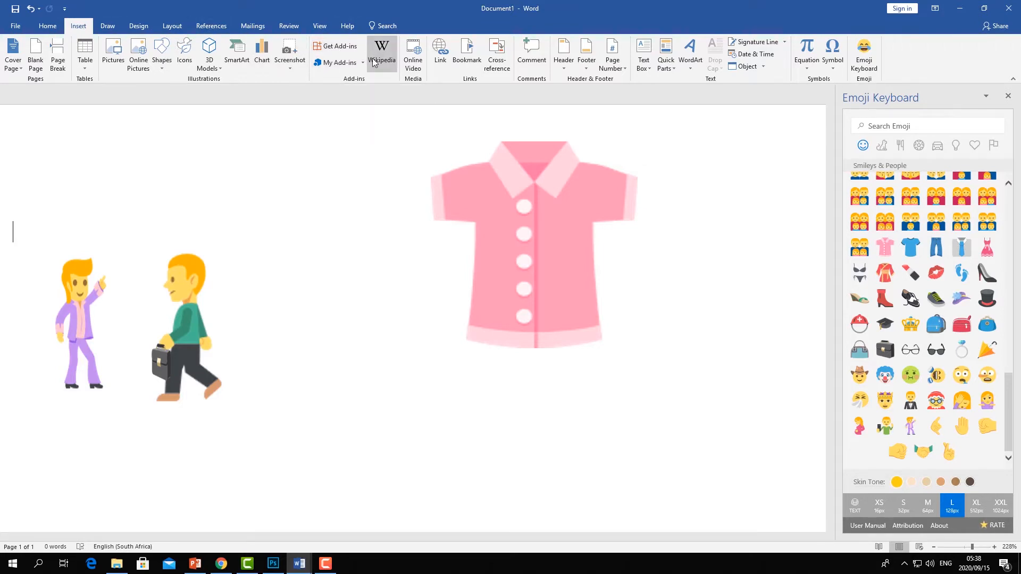
{"action": "left_click", "coordinate": [339, 64]}
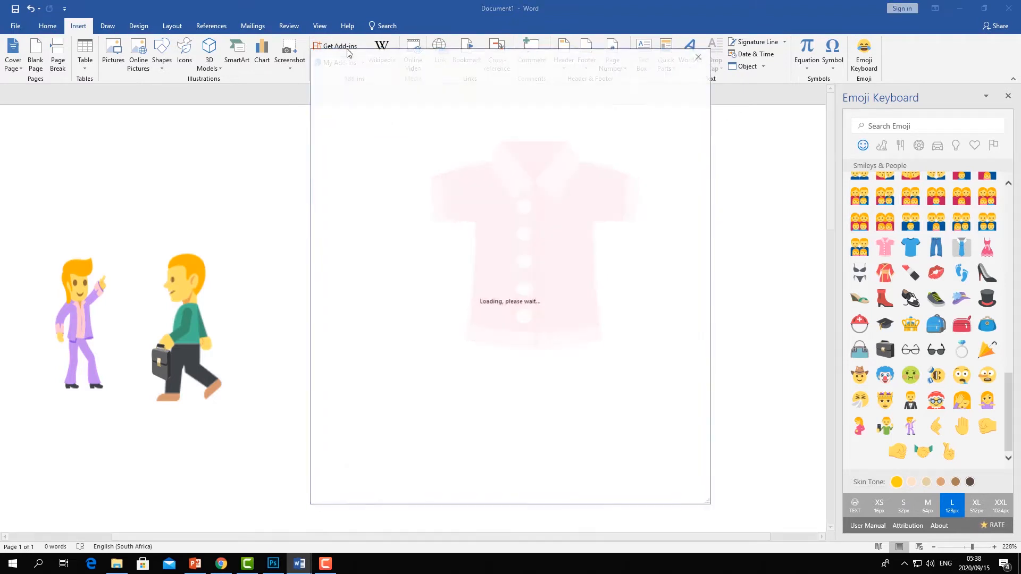
{"action": "left_click", "coordinate": [700, 55]}
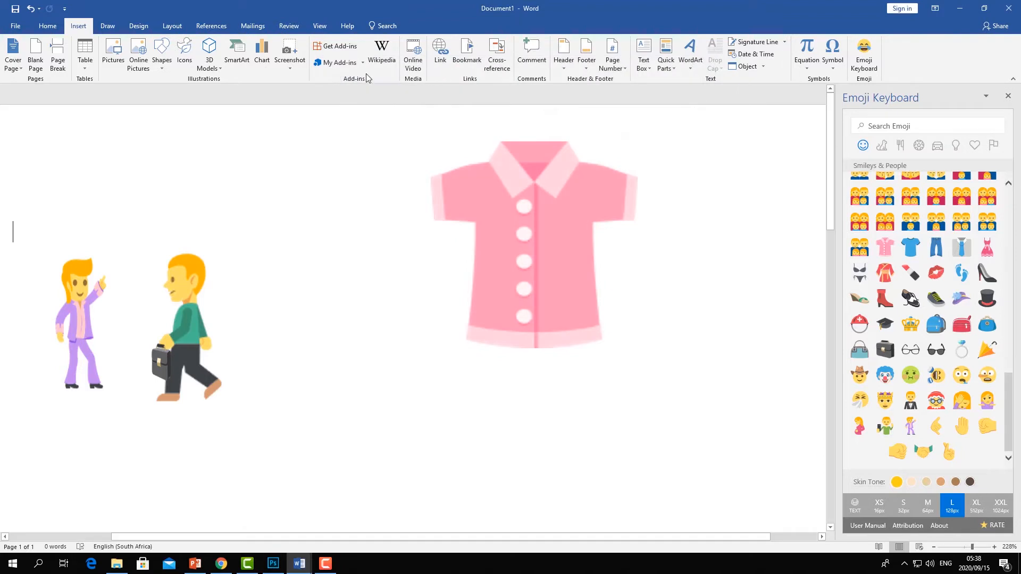
{"action": "left_click", "coordinate": [342, 65]}
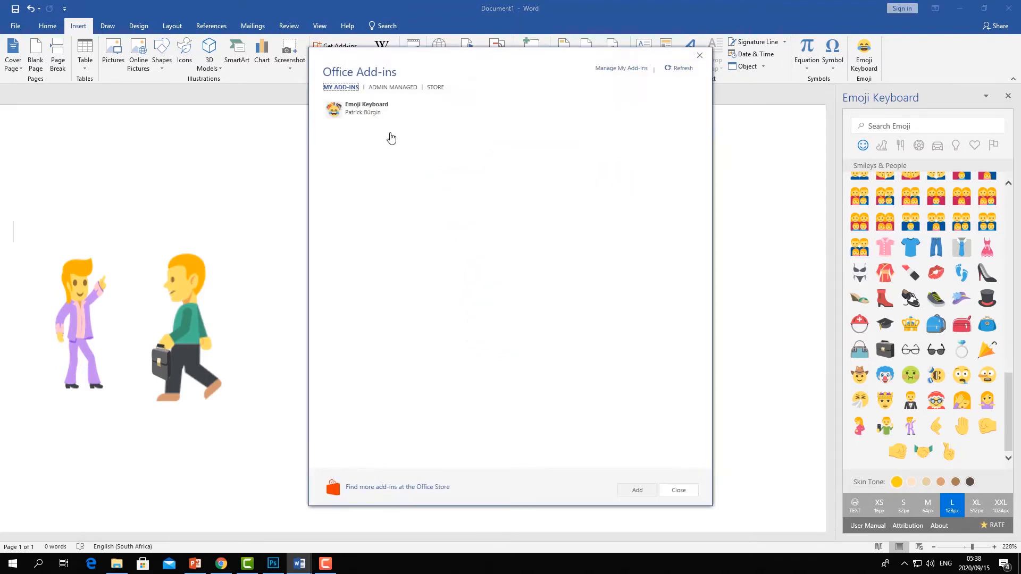
{"action": "left_click", "coordinate": [419, 105]}
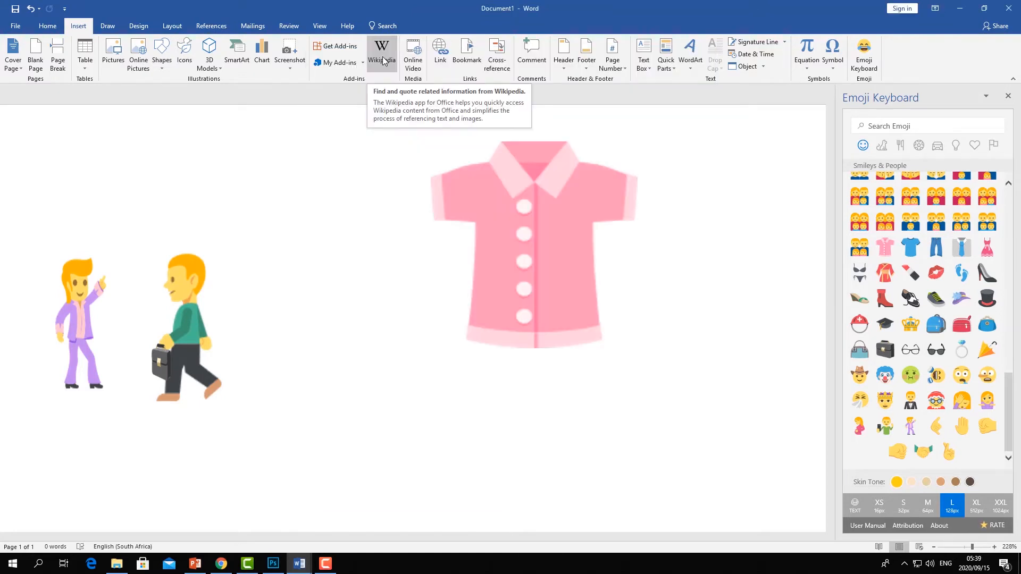
- Open the Wikipedia add-in and close the add-in task panes
{"action": "left_click", "coordinate": [383, 61]}
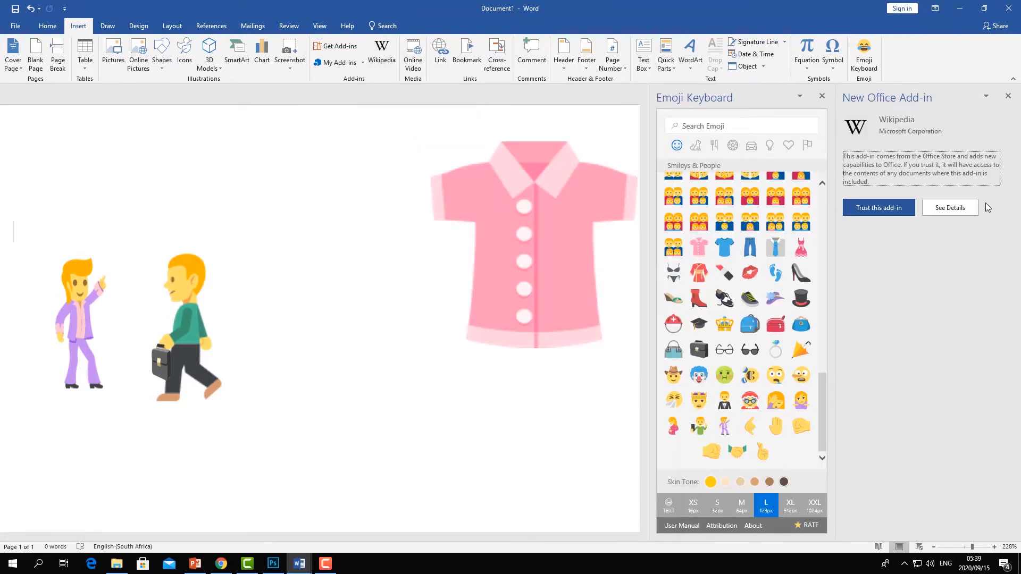
{"action": "left_click", "coordinate": [821, 97]}
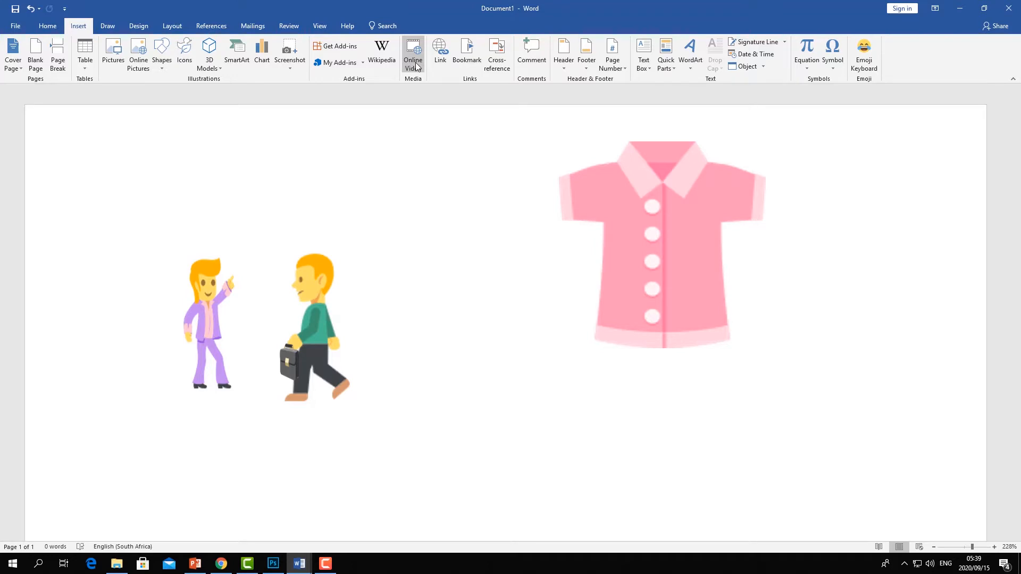
- Open the Insert Video dialog and switch to the Chrome browser
{"action": "left_click", "coordinate": [416, 63]}
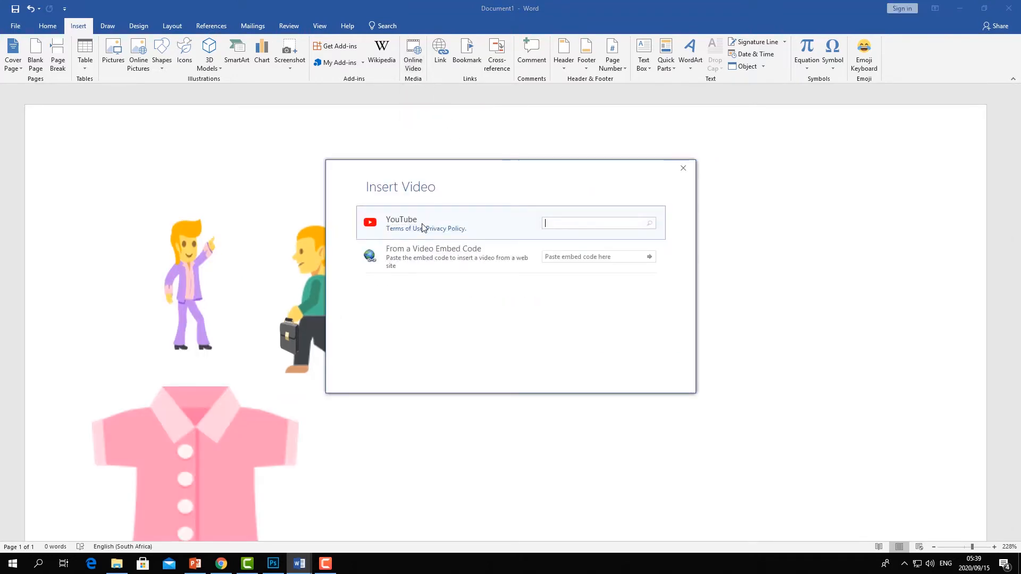
{"action": "left_click", "coordinate": [221, 564]}
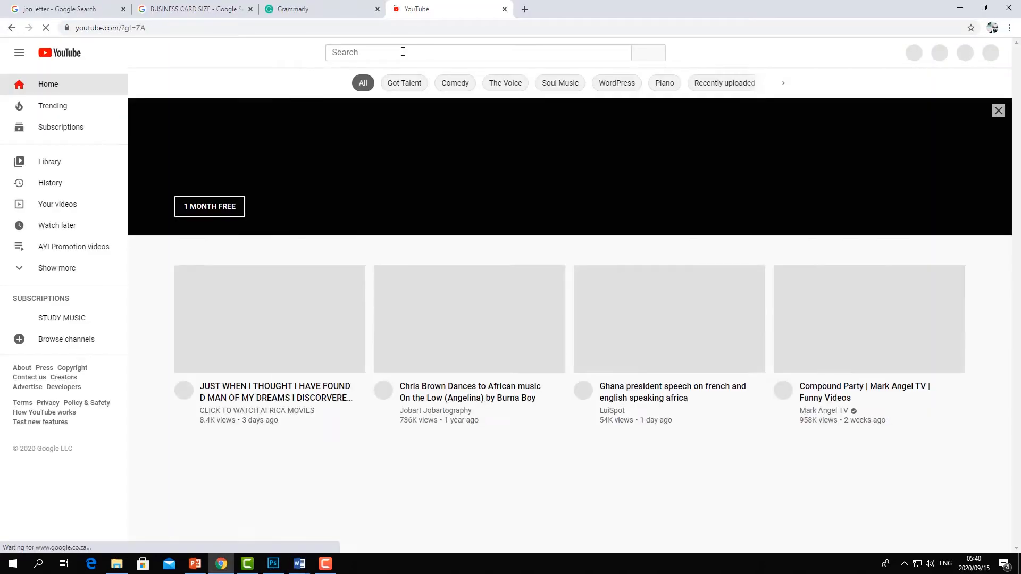
- Search YouTube for african youth inventions and open the African Youth Inventions channel
{"action": "left_click", "coordinate": [403, 52]}
{"action": "type", "text": "african"}
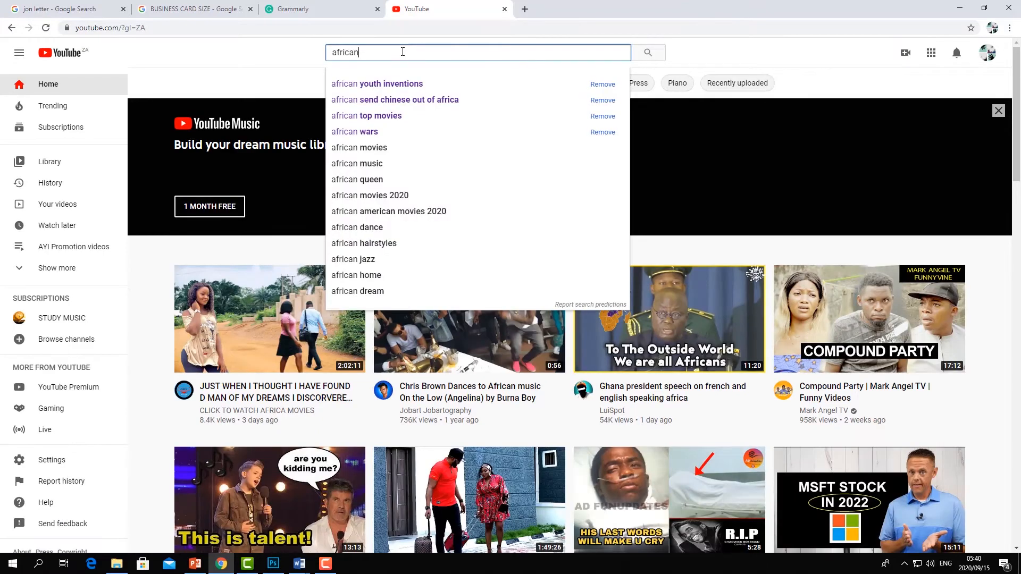
{"action": "left_click", "coordinate": [377, 83]}
{"action": "left_click", "coordinate": [414, 122]}
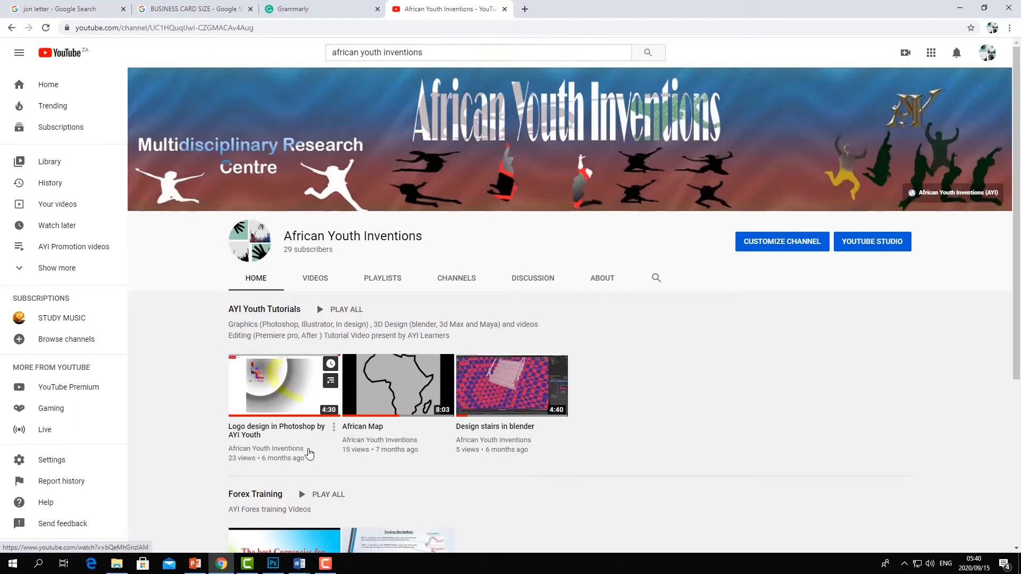
- Open the Logo design in Photoshop by AYI Youth video, pause it, and copy its URL
{"action": "left_click", "coordinate": [290, 428]}
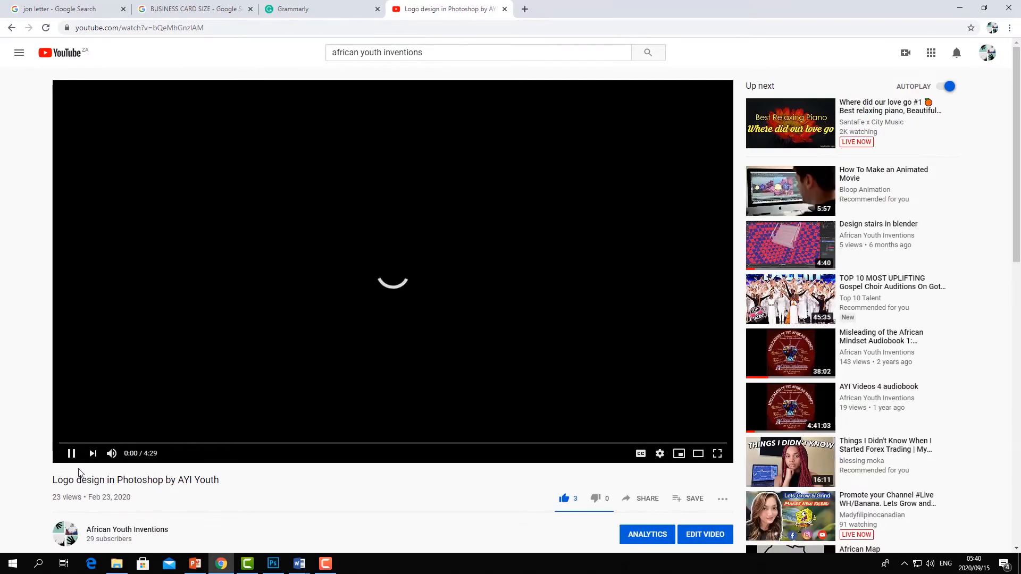
{"action": "left_click", "coordinate": [71, 453]}
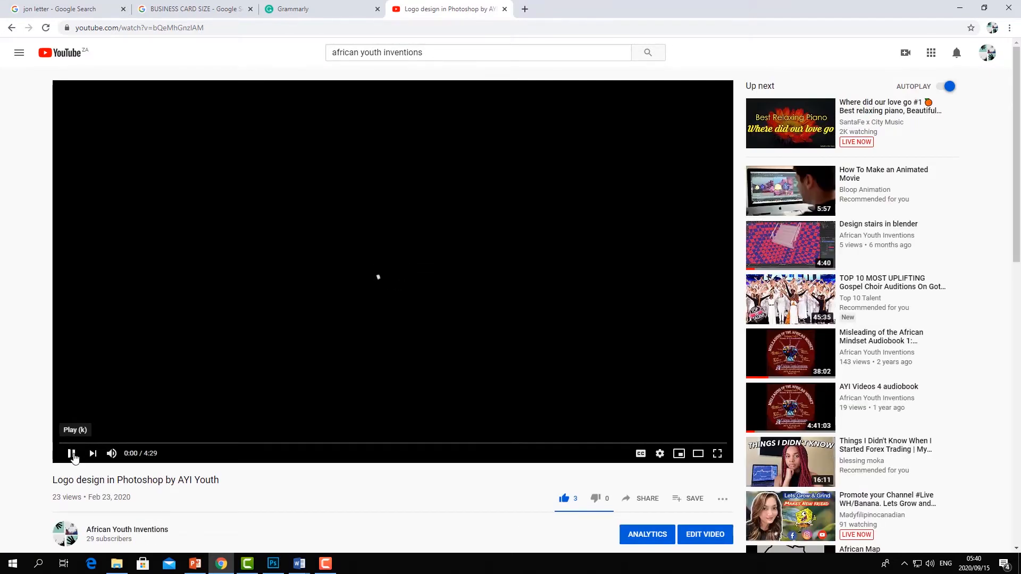
{"action": "left_click", "coordinate": [138, 28]}
{"action": "right_click", "coordinate": [137, 27]}
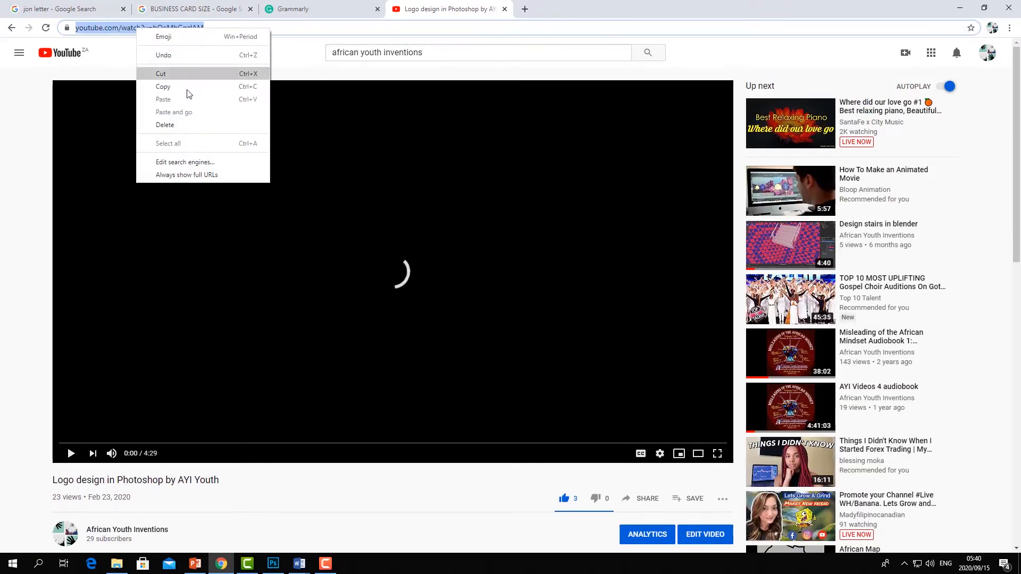
{"action": "left_click", "coordinate": [166, 87]}
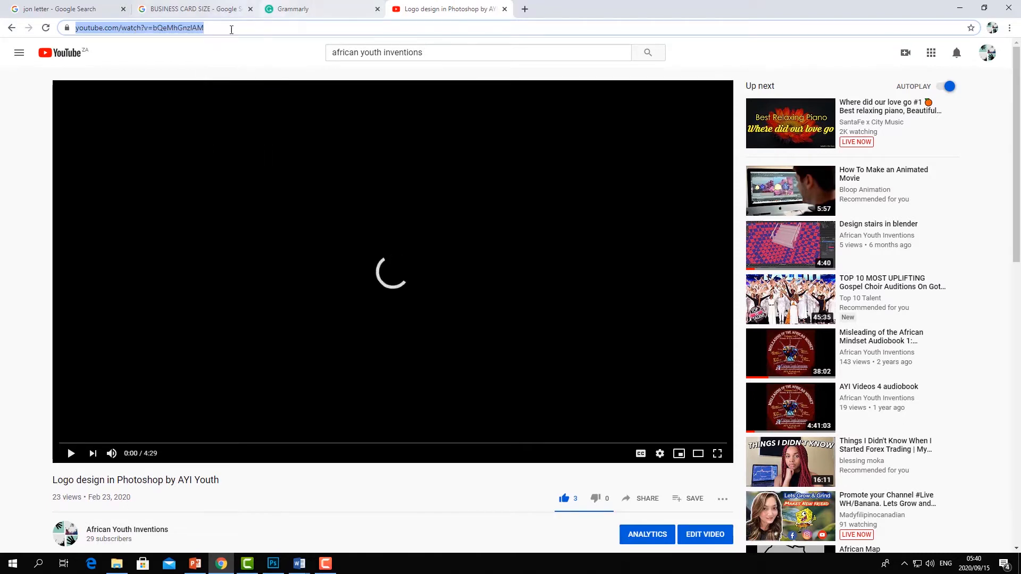
- Return to Document1, search YouTube in the Insert Video dialog with the pasted URL, and insert the found video
{"action": "left_click", "coordinate": [296, 568]}
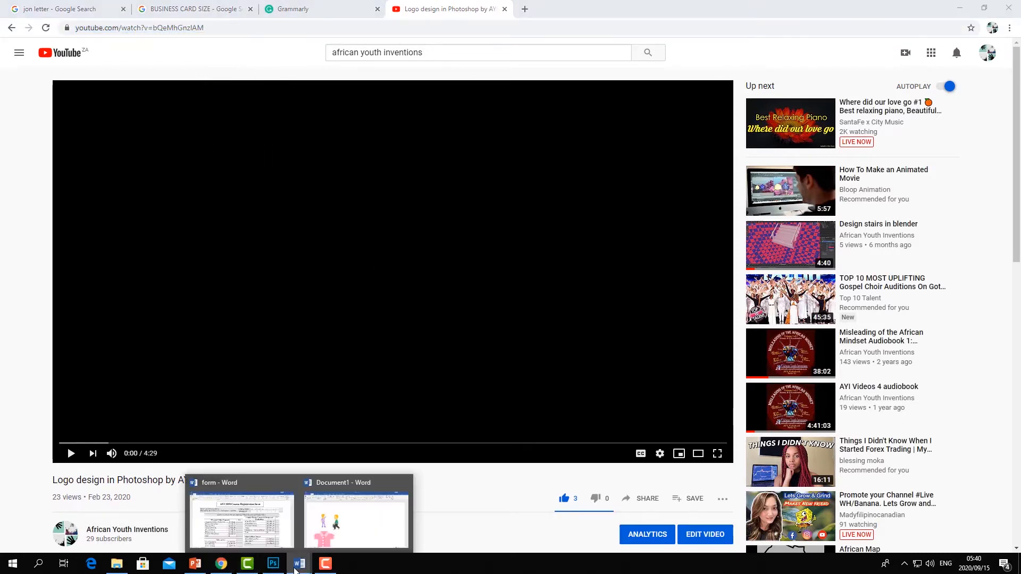
{"action": "left_click", "coordinate": [324, 538]}
{"action": "left_click", "coordinate": [565, 219]}
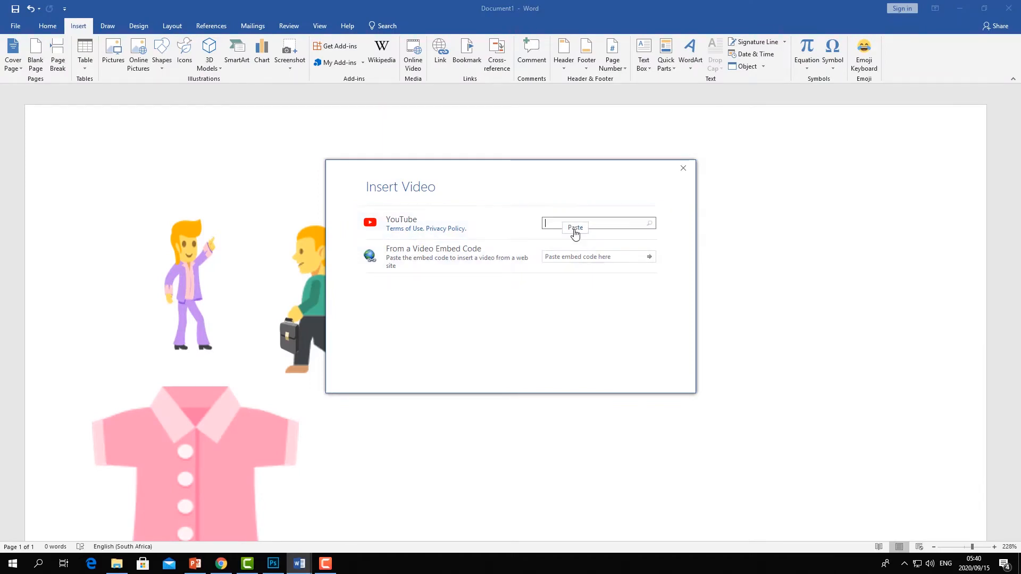
{"action": "key", "text": "ctrl+v"}
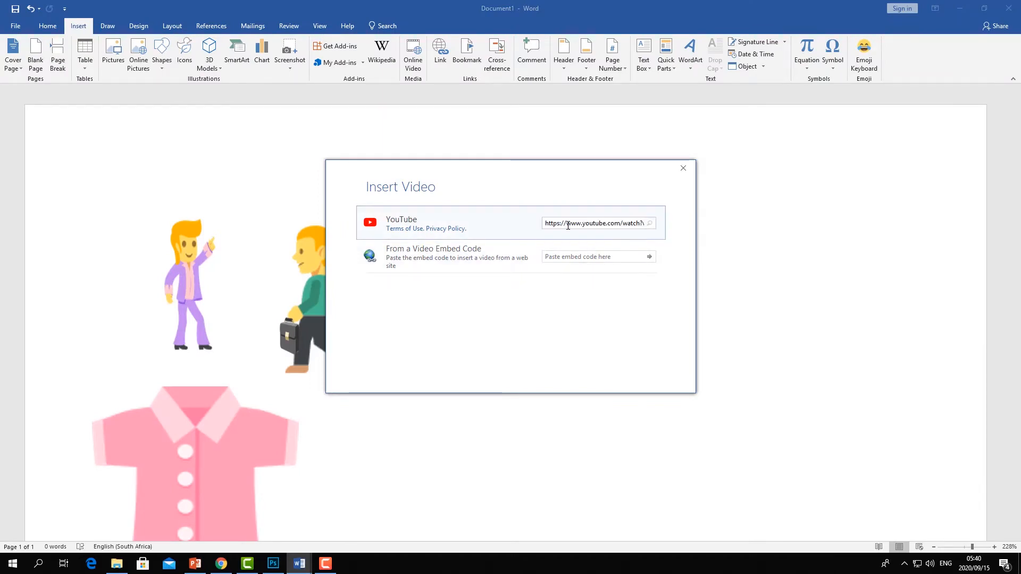
{"action": "left_click", "coordinate": [650, 223]}
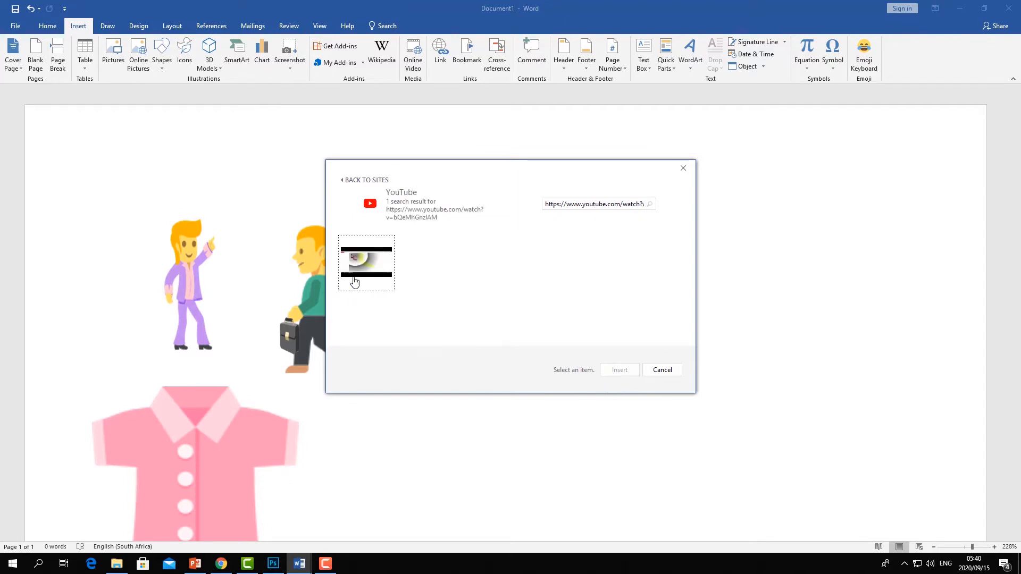
{"action": "double_click", "coordinate": [390, 265]}
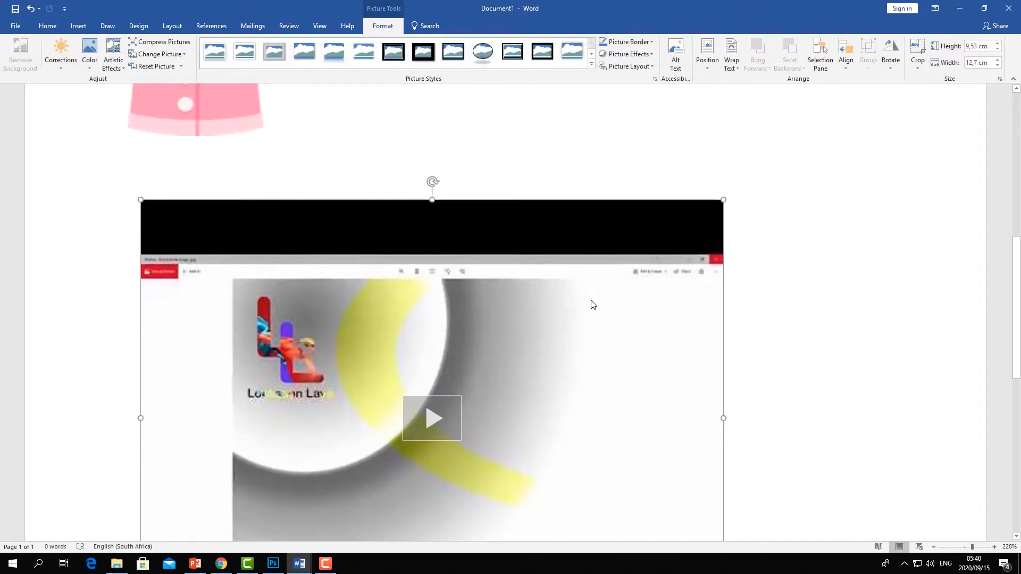
{"action": "scroll", "coordinate": [591, 303], "scroll_direction": "up", "scroll_amount": 5}
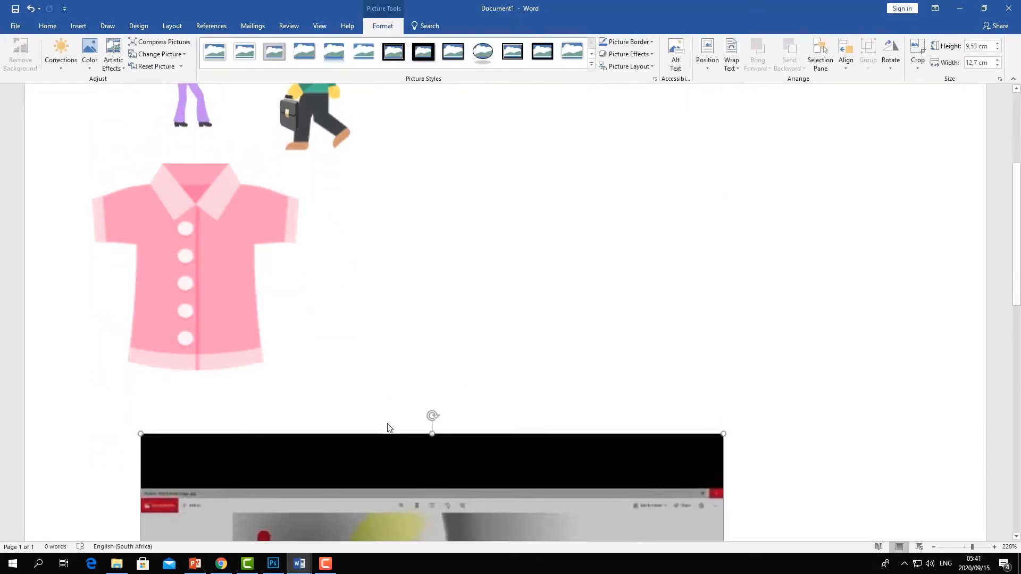
{"action": "scroll", "coordinate": [385, 425], "scroll_direction": "down", "scroll_amount": 5}
{"action": "scroll", "coordinate": [385, 426], "scroll_direction": "up", "scroll_amount": 5}
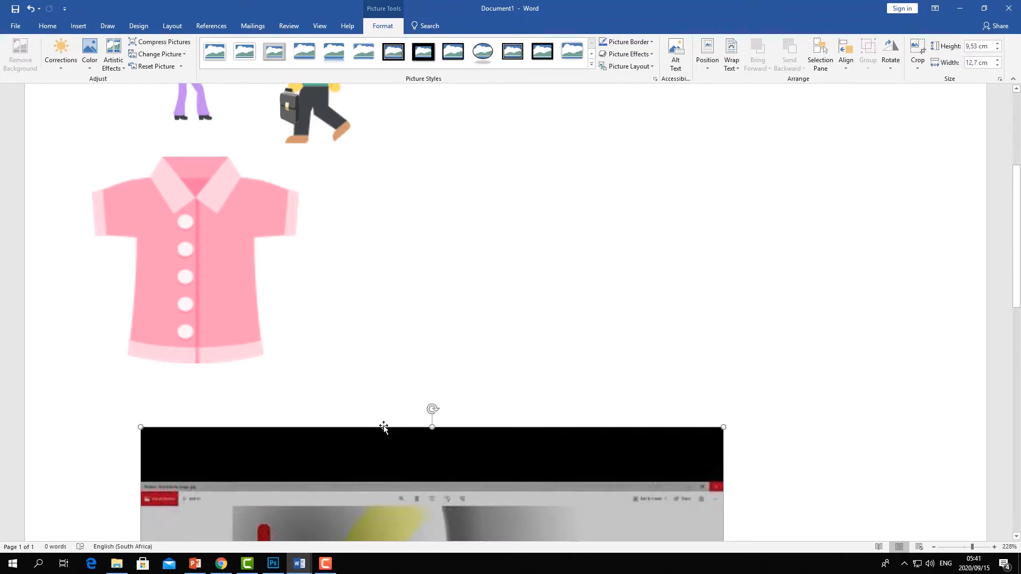
- Widen the inserted video frame to about 14.87 cm and play the video preview inside the document
{"action": "scroll", "coordinate": [384, 428], "scroll_direction": "down", "scroll_amount": 5}
{"action": "left_click_drag", "start_coordinate": [725, 359], "coordinate": [822, 358]}
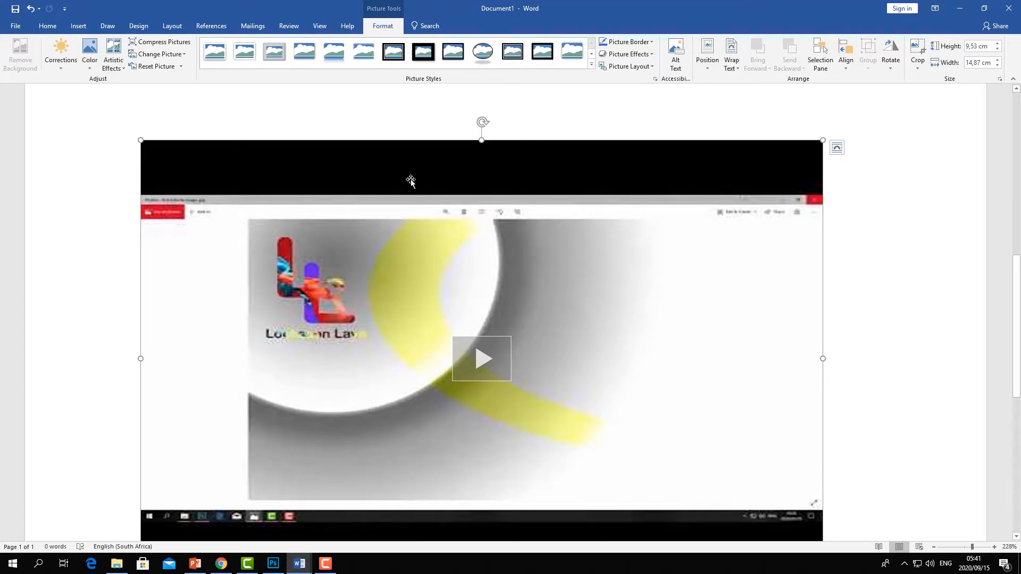
{"action": "left_click", "coordinate": [486, 370]}
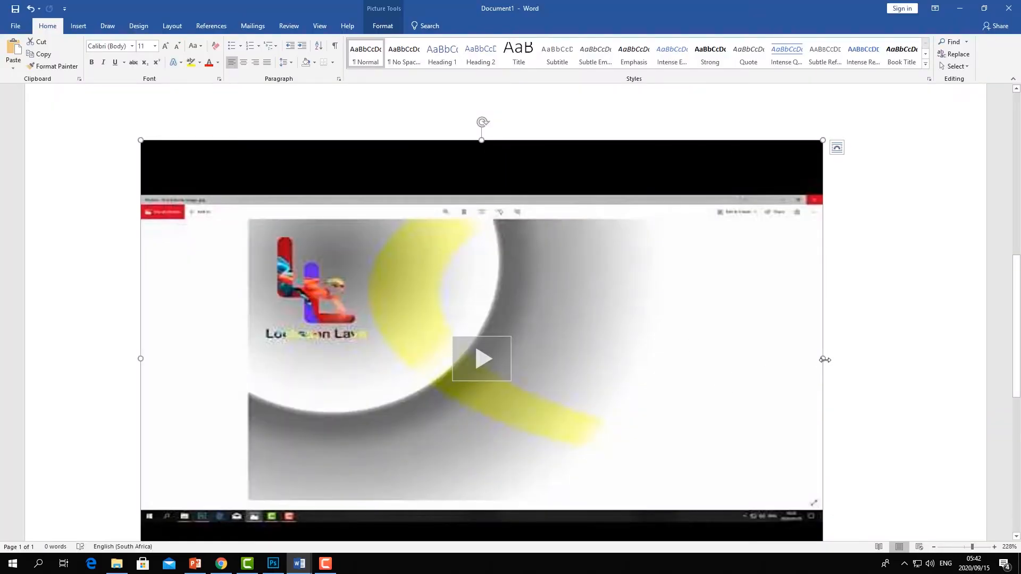
- Move the video beside the emoji images and narrow its frame
{"action": "left_click_drag", "start_coordinate": [825, 360], "coordinate": [633, 354]}
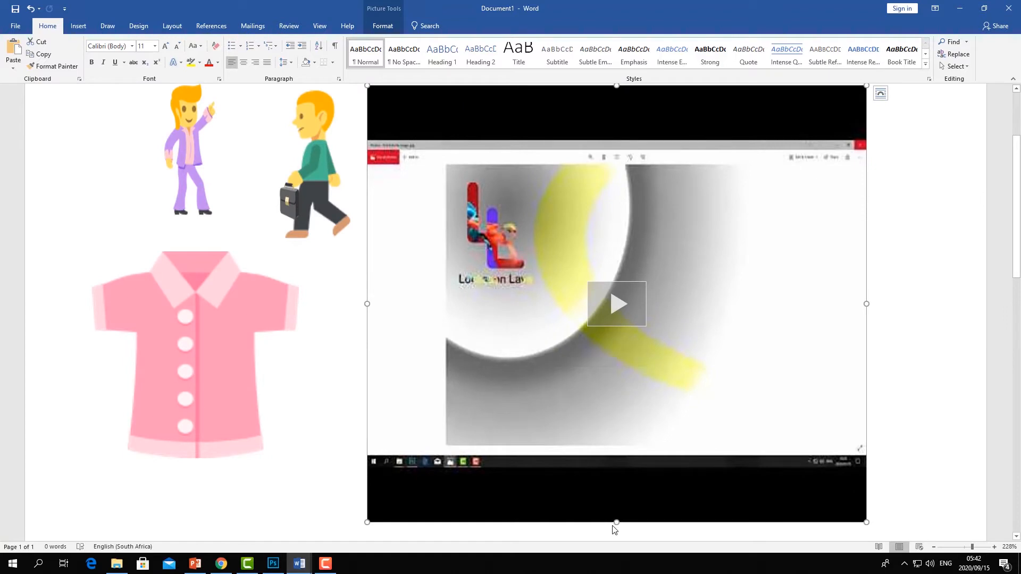
{"action": "left_click_drag", "start_coordinate": [365, 246], "coordinate": [520, 245]}
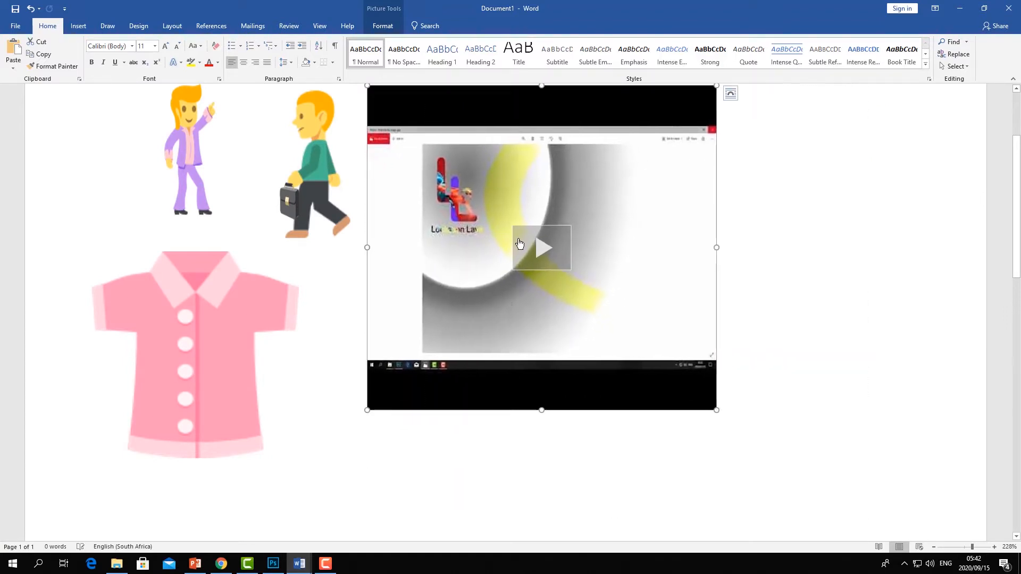
- Change the video's layout wrapping option and reposition it lower beside the emojis
{"action": "left_click", "coordinate": [730, 98]}
{"action": "left_click", "coordinate": [809, 192]}
{"action": "left_click_drag", "start_coordinate": [622, 125], "coordinate": [745, 158]}
- Place the cursor at the top of the document above the emojis and type the word find
{"action": "scroll", "coordinate": [480, 236], "scroll_direction": "up", "scroll_amount": 3}
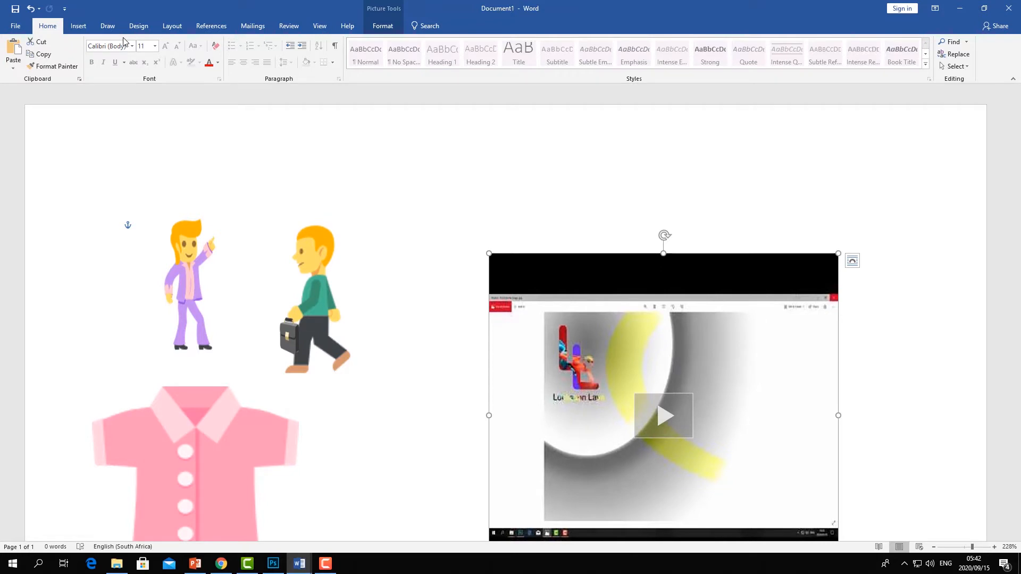
{"action": "left_click", "coordinate": [78, 25]}
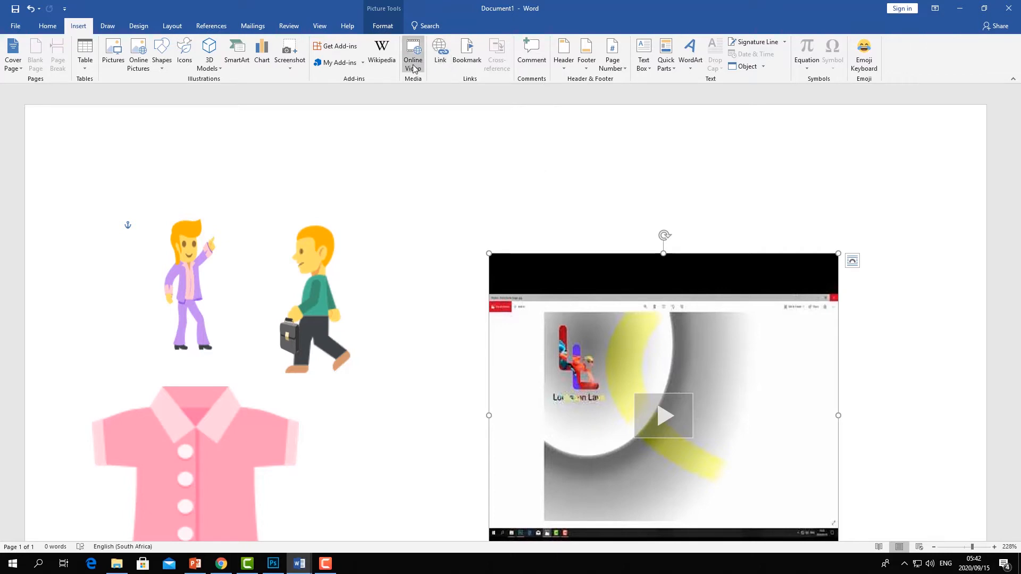
{"action": "left_click", "coordinate": [441, 60]}
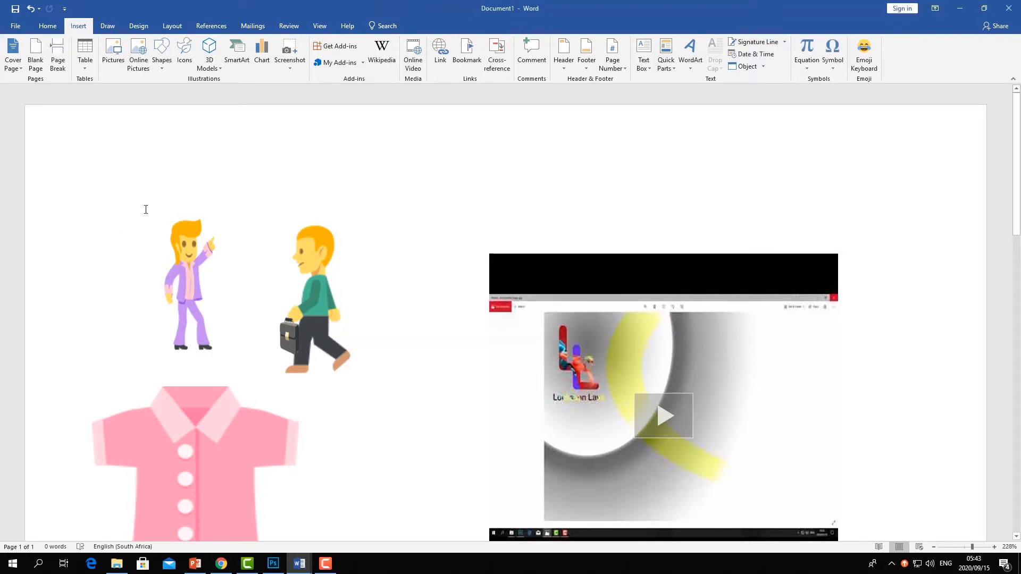
{"action": "type", "text": "find"}
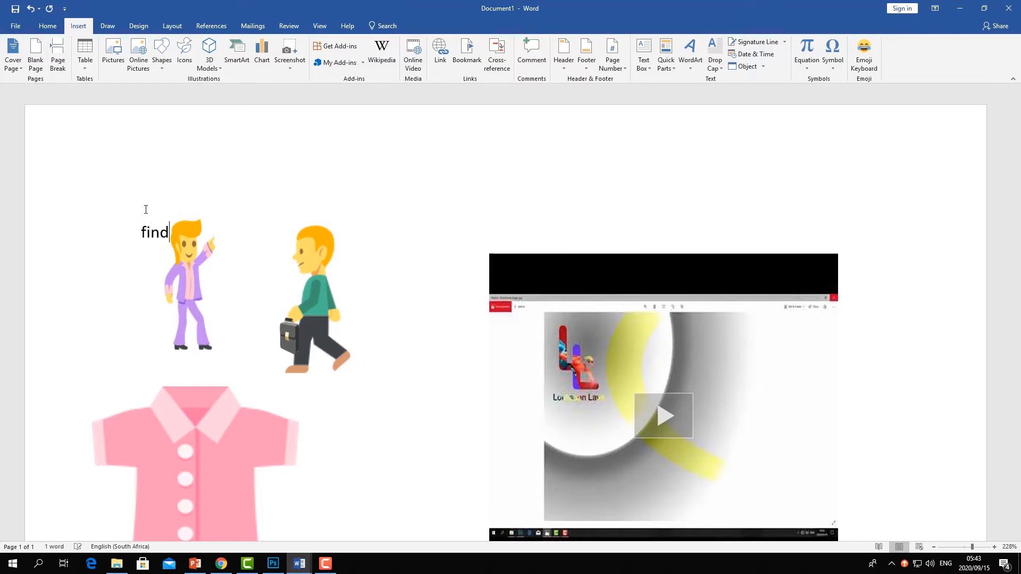
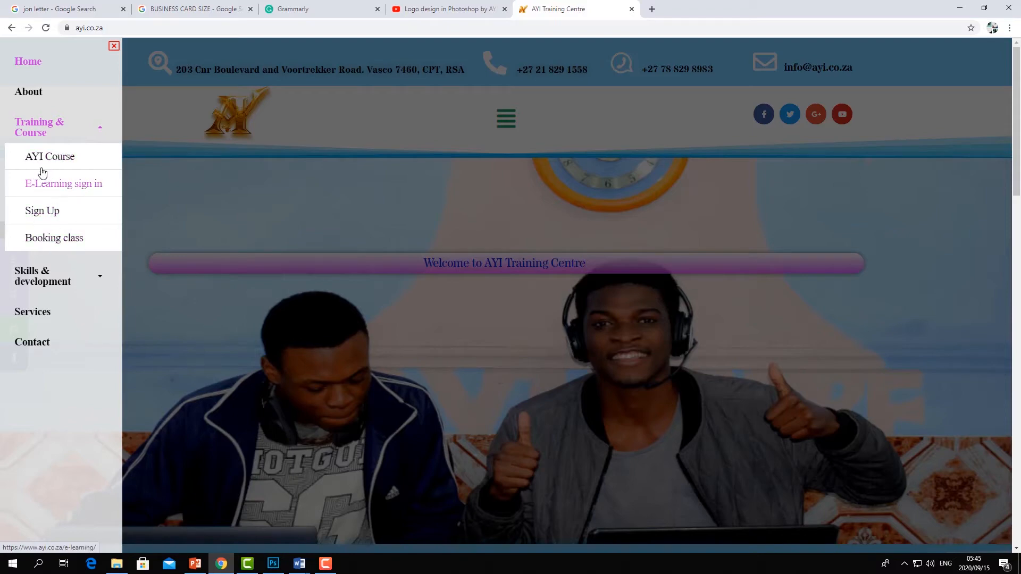
- Open the About page of the AYI Training Centre website and copy its web address
{"action": "left_click", "coordinate": [29, 98]}
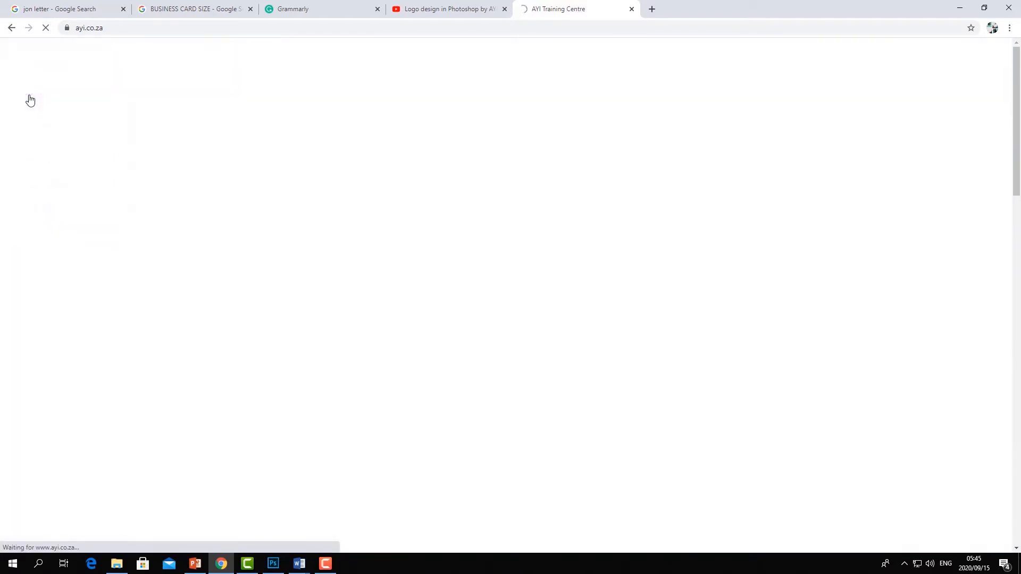
{"action": "left_click", "coordinate": [137, 28]}
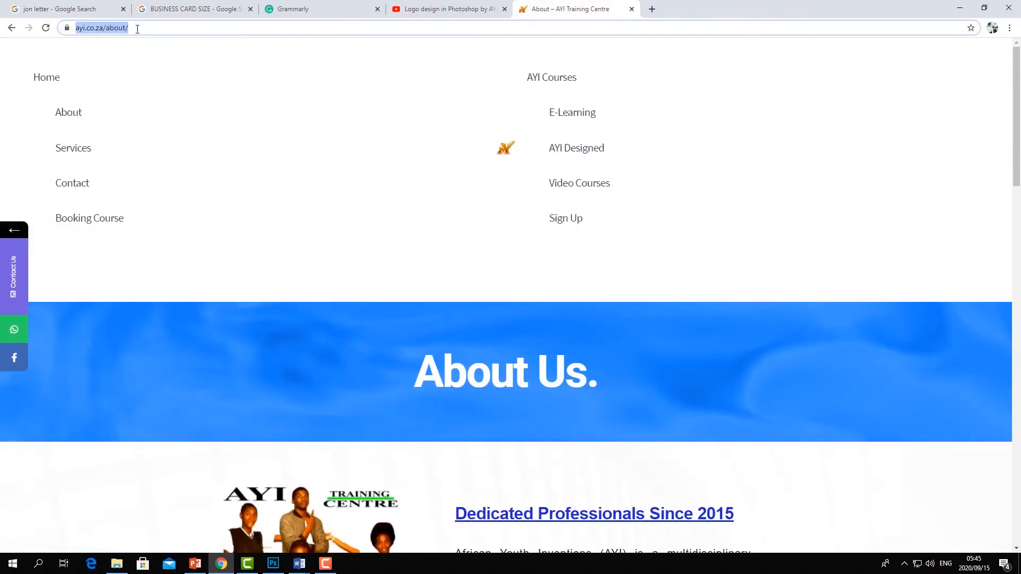
{"action": "right_click", "coordinate": [105, 27]}
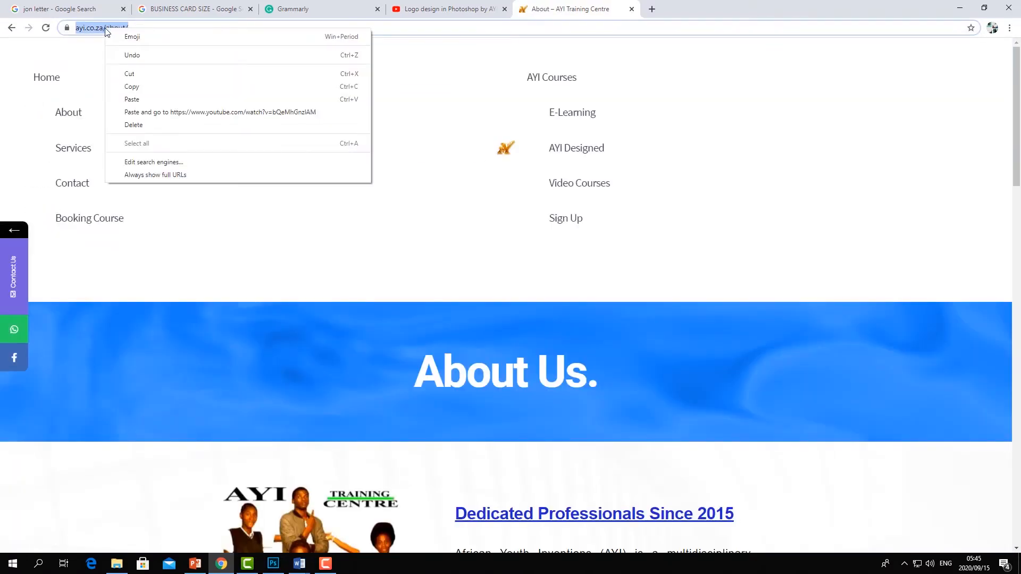
{"action": "left_click", "coordinate": [140, 91]}
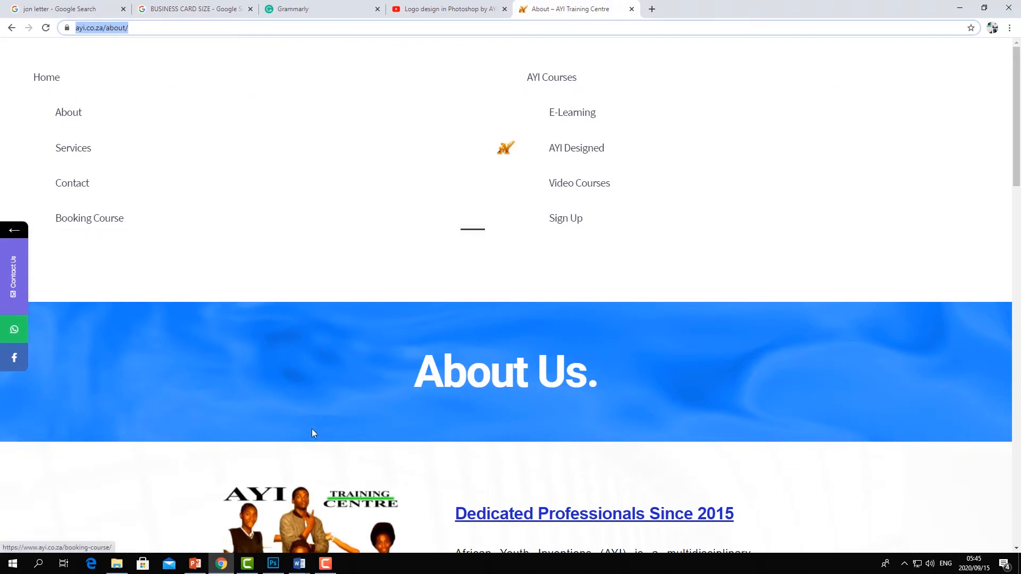
- Switch to Document1 and type the line "open about ayi" below the word find
{"action": "left_click", "coordinate": [299, 564]}
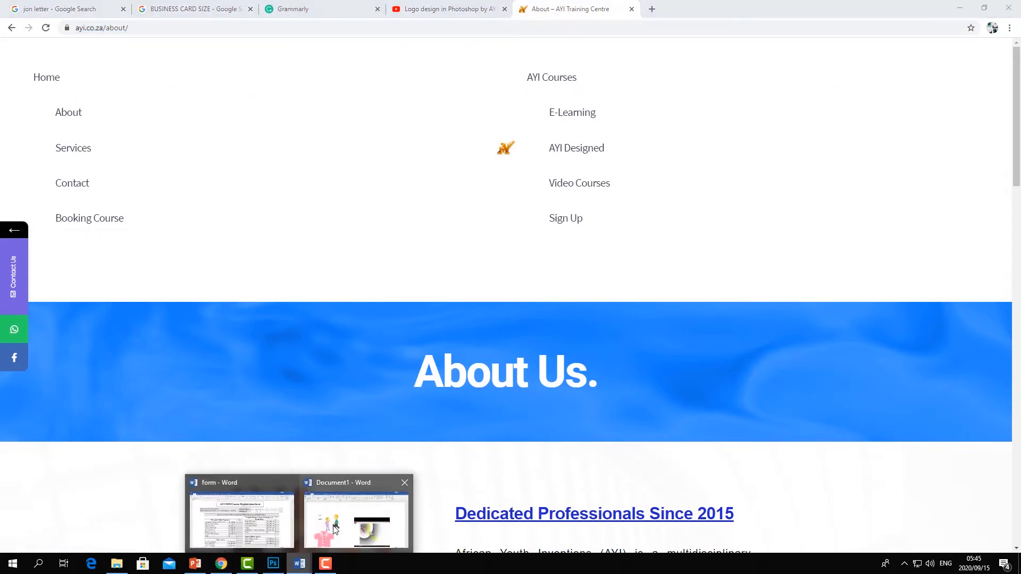
{"action": "left_click", "coordinate": [335, 530]}
{"action": "left_click_drag", "start_coordinate": [180, 274], "coordinate": [134, 272]}
{"action": "left_click", "coordinate": [177, 267]}
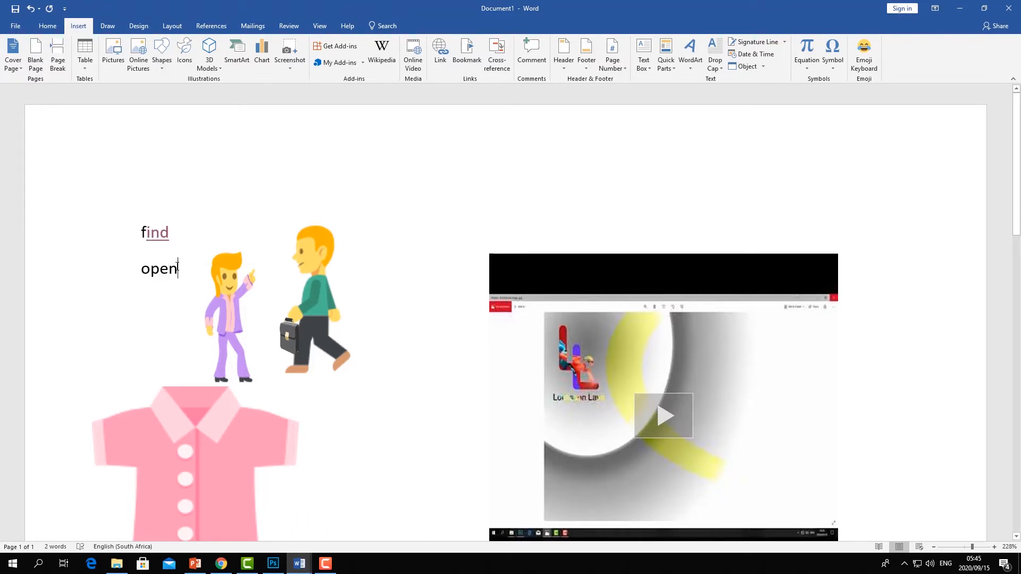
{"action": "type", "text": "abou"}
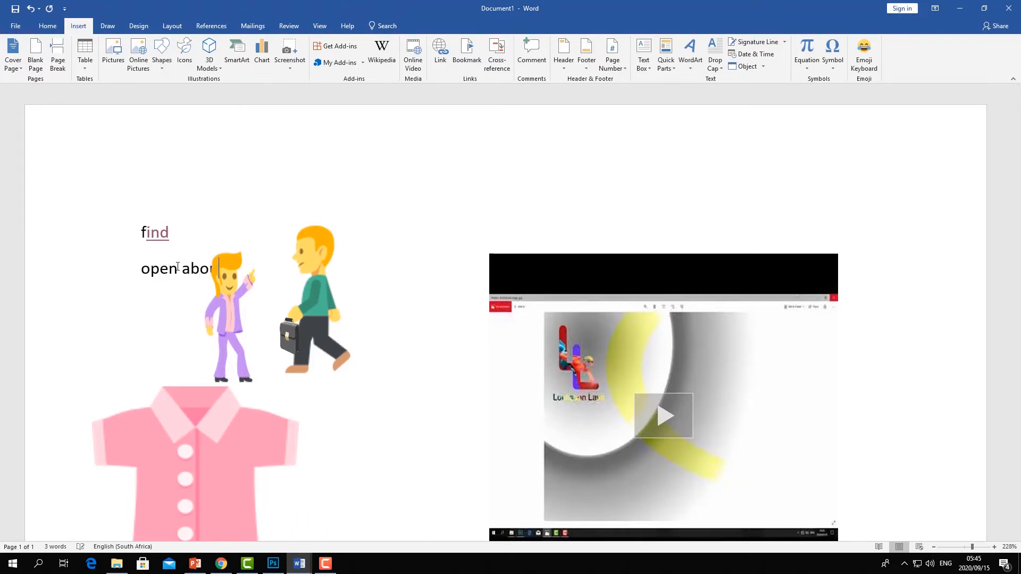
{"action": "type", "text": "t ayi"}
{"action": "left_click_drag", "start_coordinate": [141, 274], "coordinate": [259, 273]}
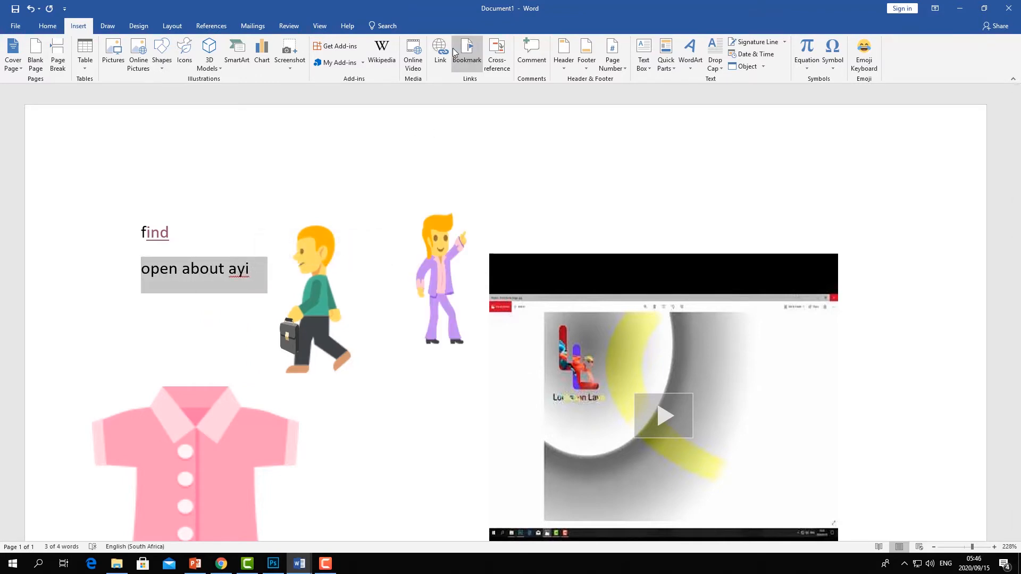
{"action": "left_click", "coordinate": [442, 53]}
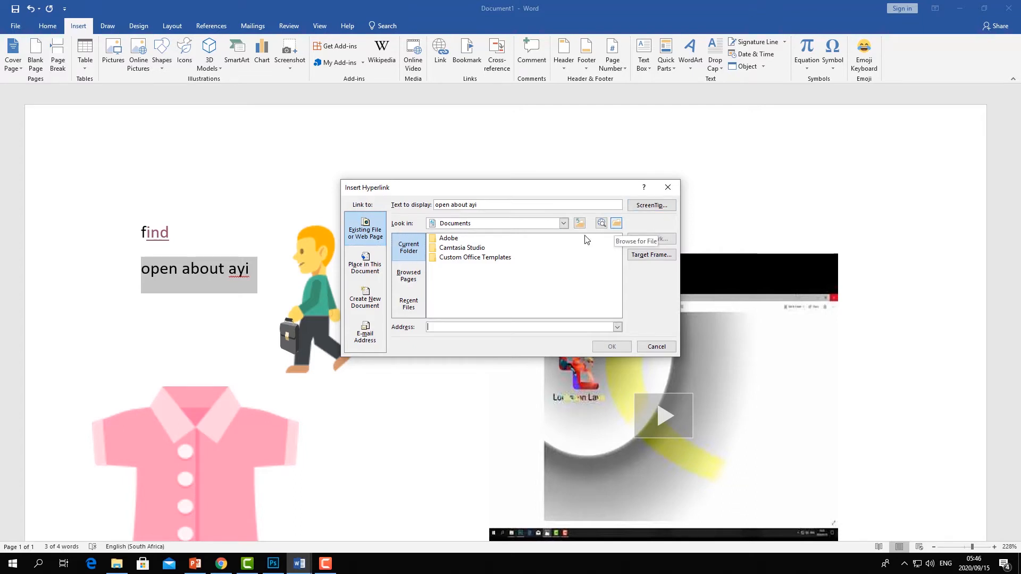
{"action": "right_click", "coordinate": [444, 327]}
{"action": "left_click", "coordinate": [469, 363]}
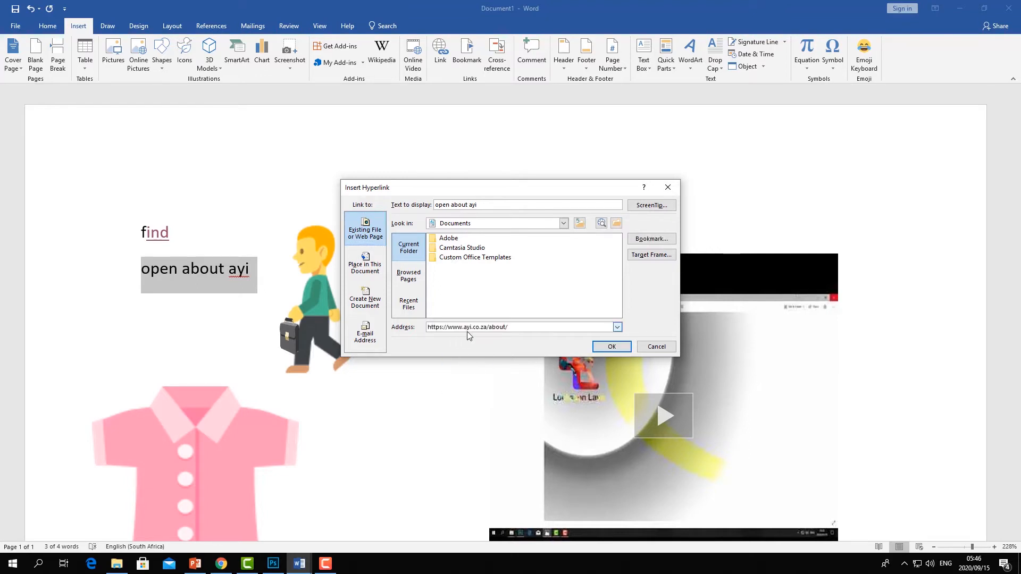
{"action": "left_click", "coordinate": [609, 346]}
{"action": "left_click", "coordinate": [295, 196]}
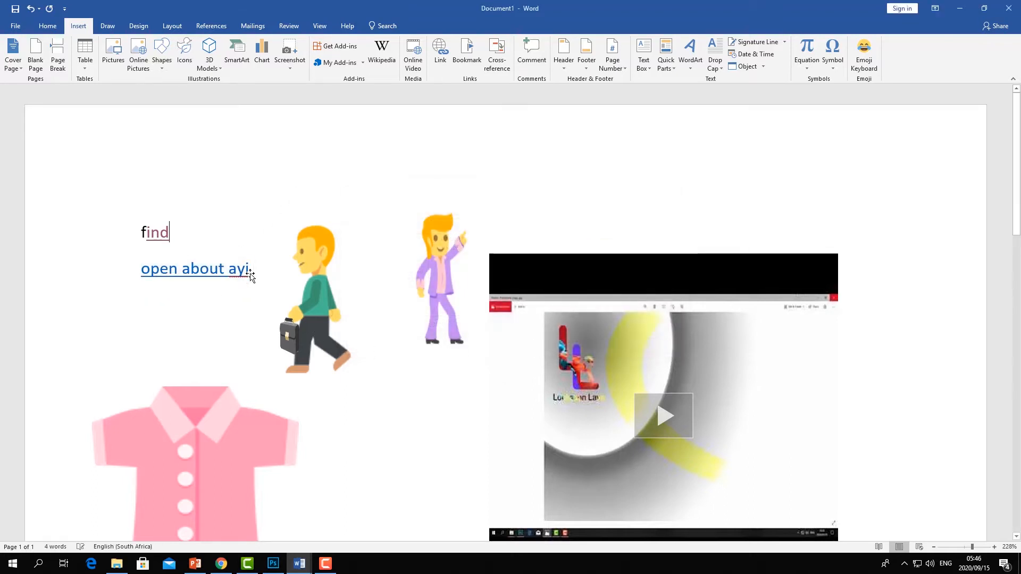
- Close the browser window
{"action": "left_click", "coordinate": [222, 562]}
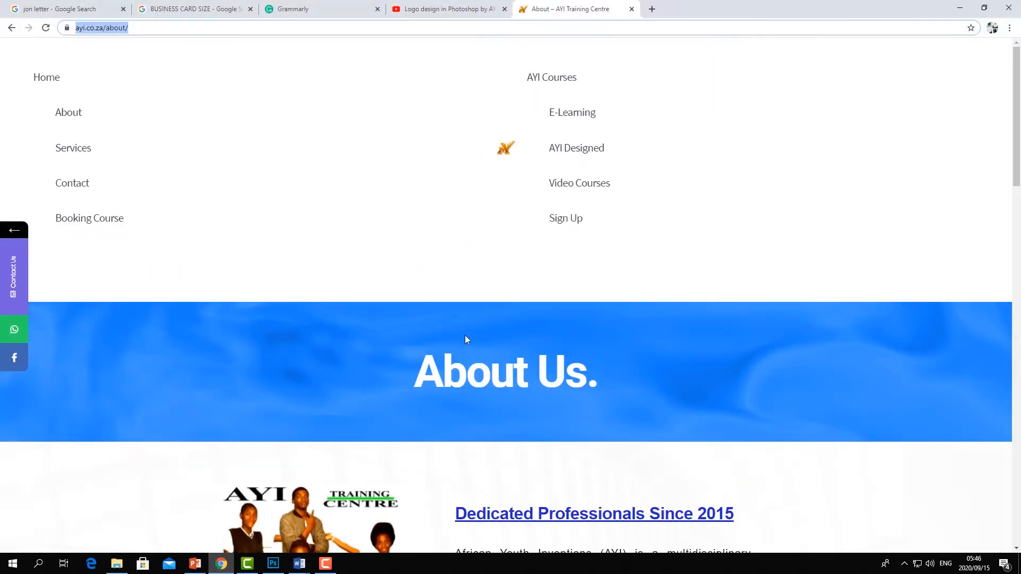
{"action": "left_click", "coordinate": [1007, 7]}
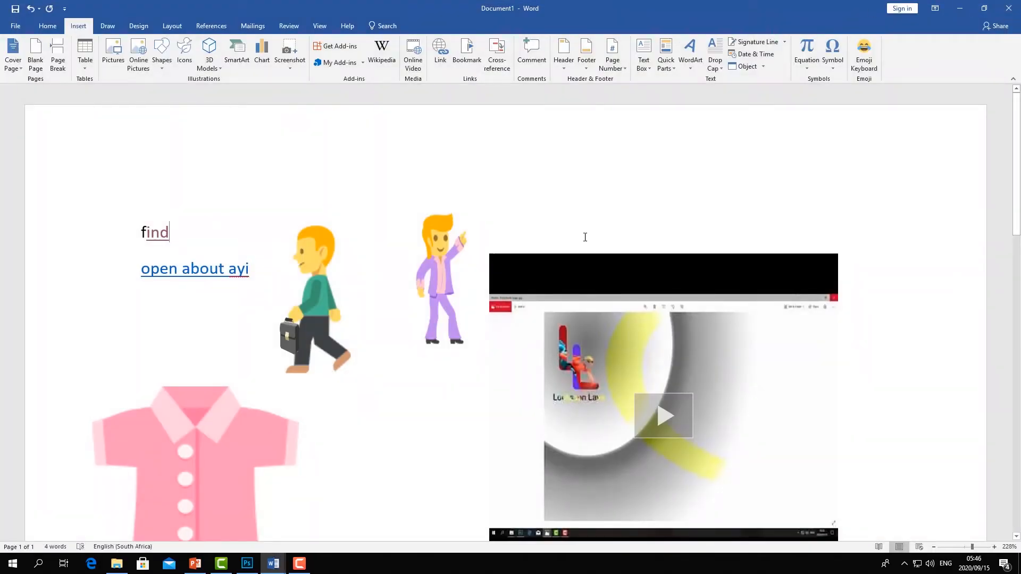
- Follow the "open about ayi" hyperlink, opening it in Google Chrome, and scroll through the page
{"action": "left_click", "coordinate": [180, 274], "text": "ctrl"}
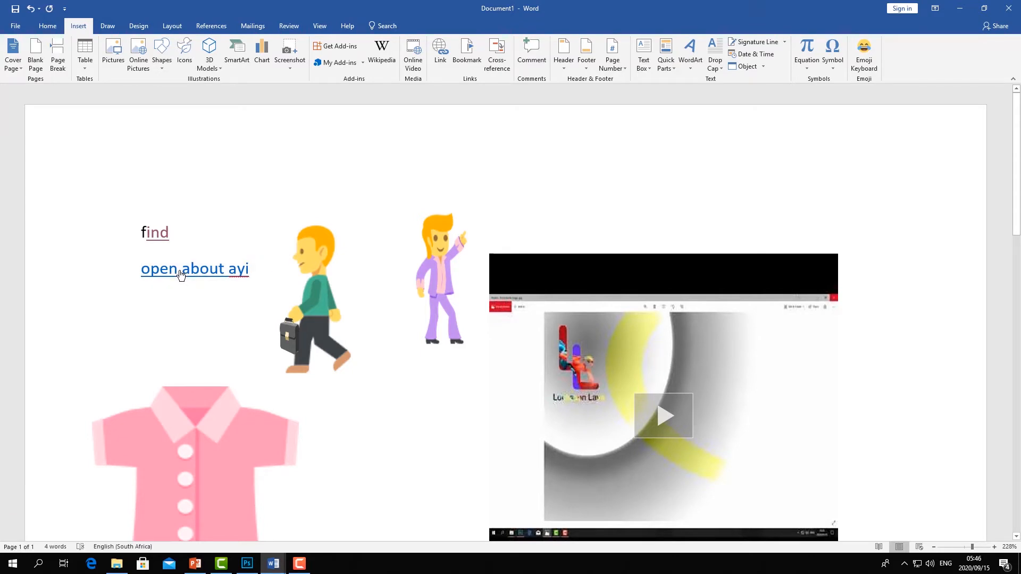
{"action": "right_click", "coordinate": [180, 274]}
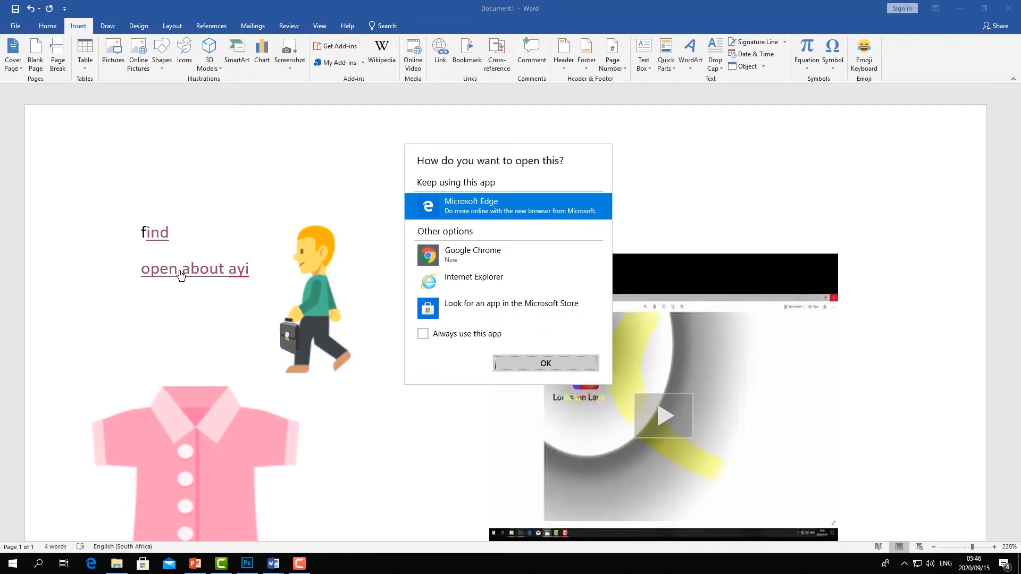
{"action": "left_click", "coordinate": [454, 254]}
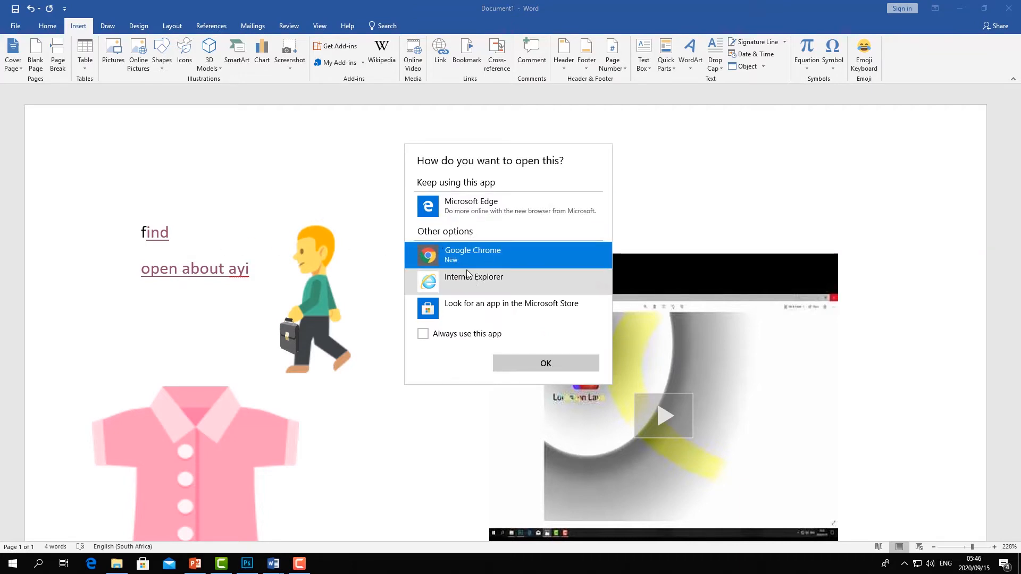
{"action": "left_click", "coordinate": [540, 363]}
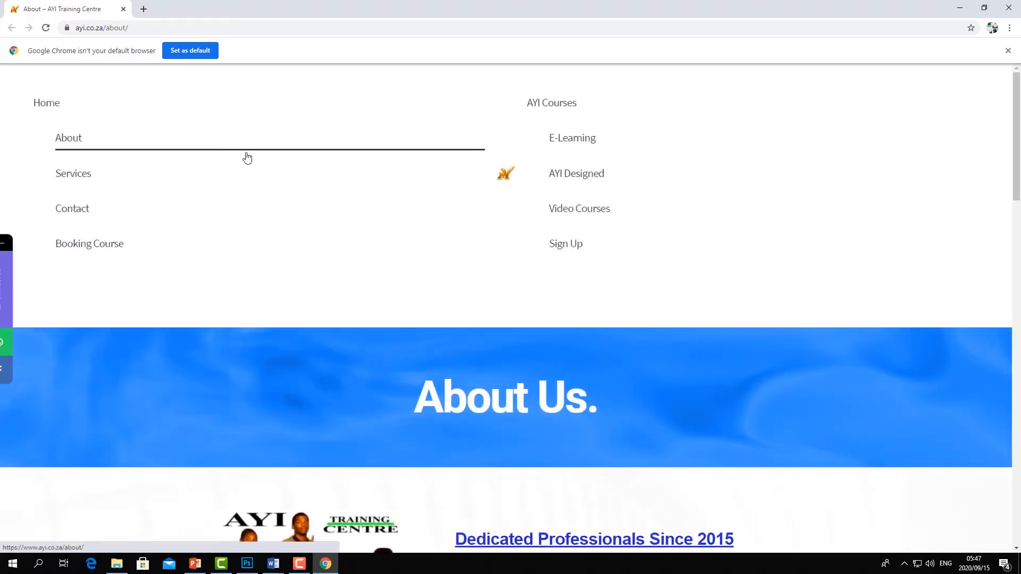
{"action": "scroll", "coordinate": [392, 258], "scroll_direction": "down", "scroll_amount": 20}
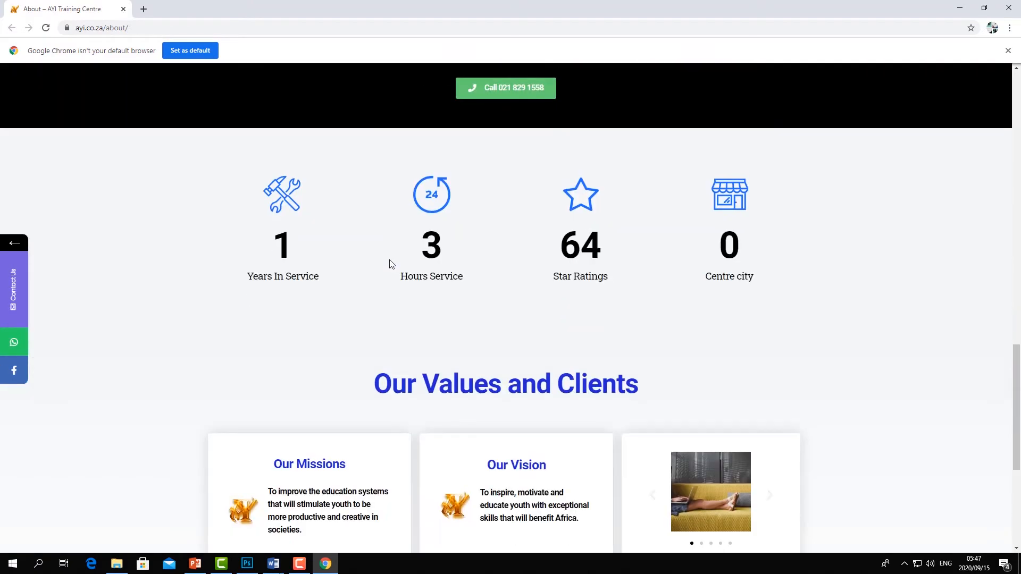
- Return to the document and add a new line "go to page 2" above the hyperlink
{"action": "key", "text": "alt+Tab"}
{"action": "left_click", "coordinate": [442, 60]}
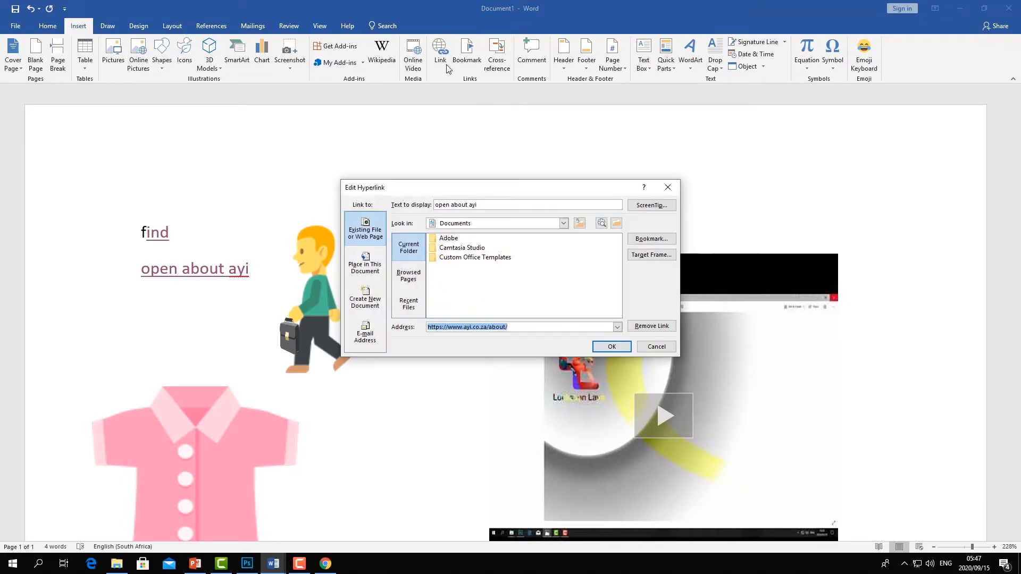
{"action": "left_click", "coordinate": [668, 187]}
{"action": "left_click", "coordinate": [179, 230]}
{"action": "key", "text": "Return"}
{"action": "key", "text": "Return"}
{"action": "type", "text": "go to page 2"}
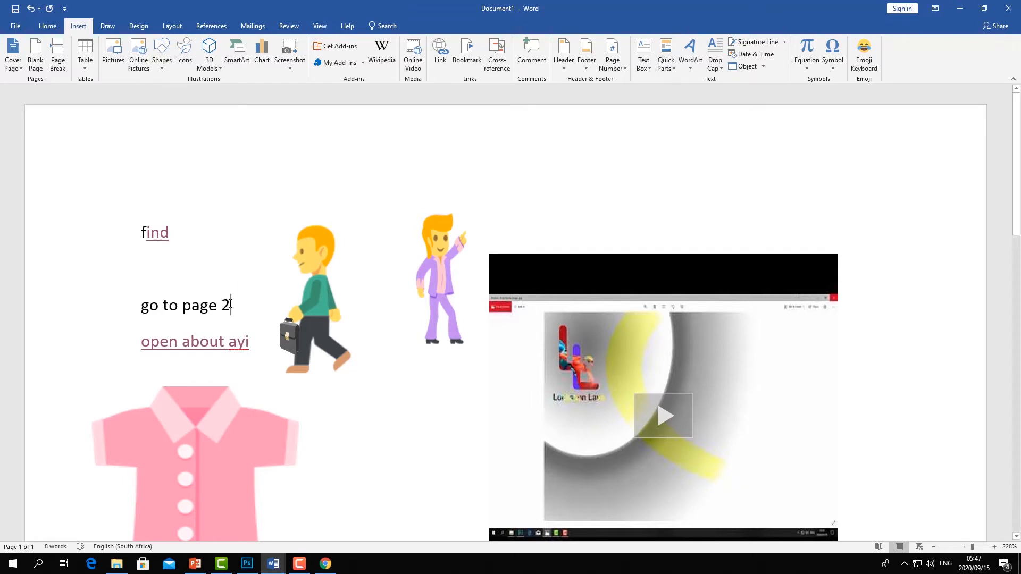
- Insert a page break at the end of the document and type "page 2" on the new page
{"action": "left_click_drag", "start_coordinate": [231, 306], "coordinate": [137, 305]}
{"action": "scroll", "coordinate": [260, 300], "scroll_direction": "down", "scroll_amount": 10}
{"action": "scroll", "coordinate": [260, 299], "scroll_direction": "down", "scroll_amount": 1}
{"action": "left_click", "coordinate": [274, 365]}
{"action": "left_click", "coordinate": [57, 50]}
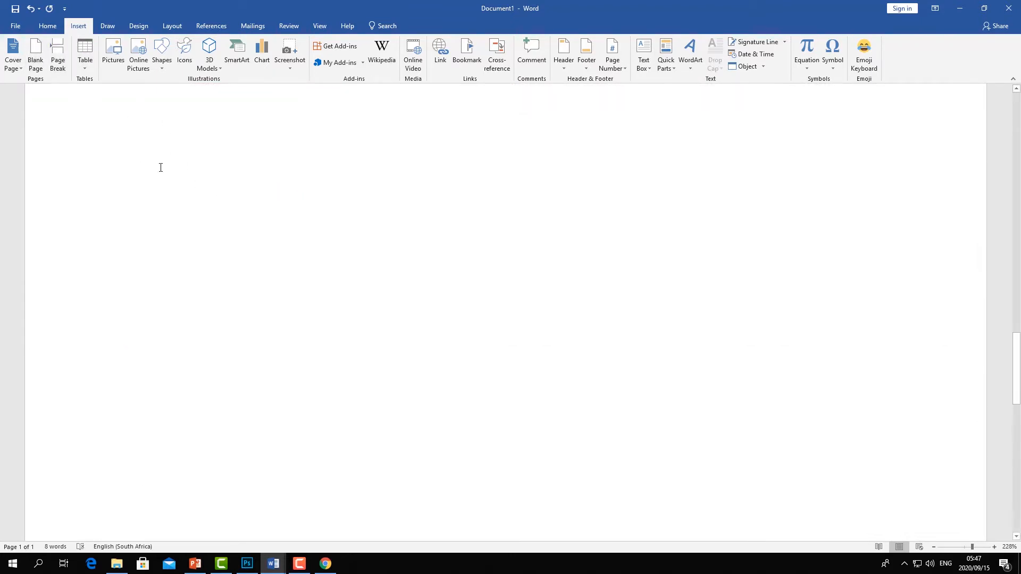
{"action": "type", "text": "page 2"}
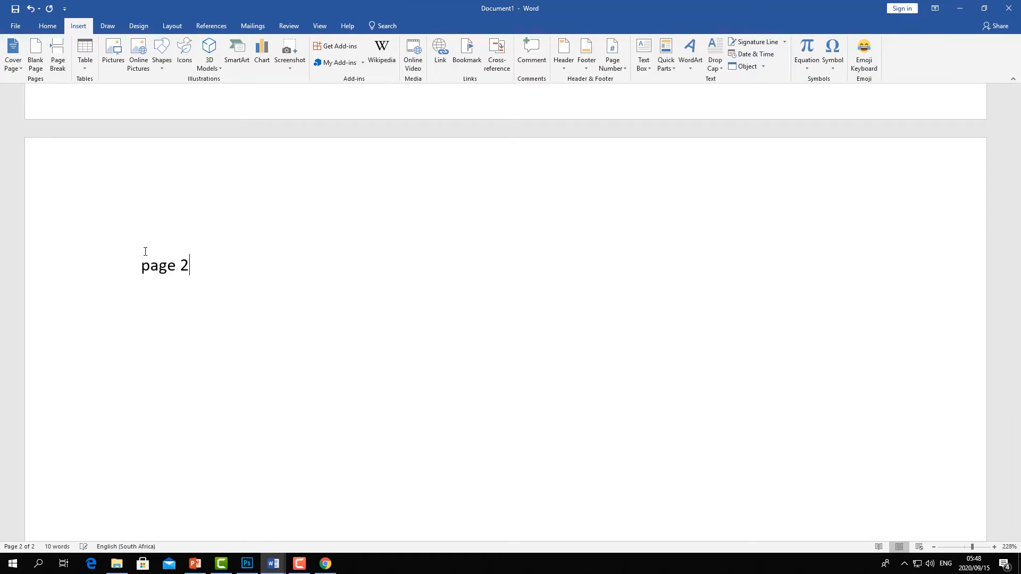
{"action": "scroll", "coordinate": [181, 223], "scroll_direction": "up", "scroll_amount": 10}
{"action": "scroll", "coordinate": [182, 218], "scroll_direction": "up", "scroll_amount": 6}
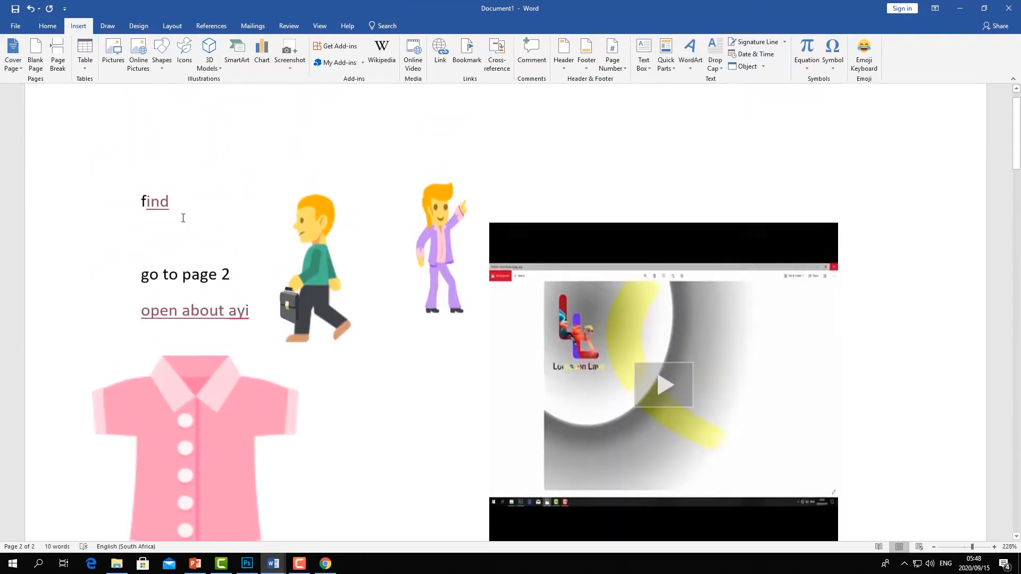
{"action": "left_click_drag", "start_coordinate": [153, 306], "coordinate": [130, 305]}
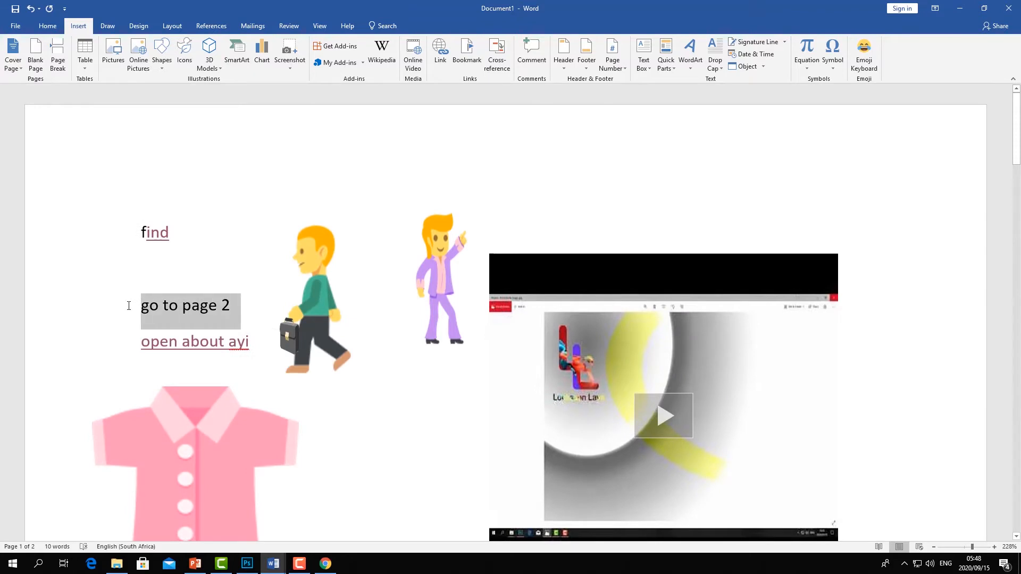
{"action": "left_click", "coordinate": [241, 195]}
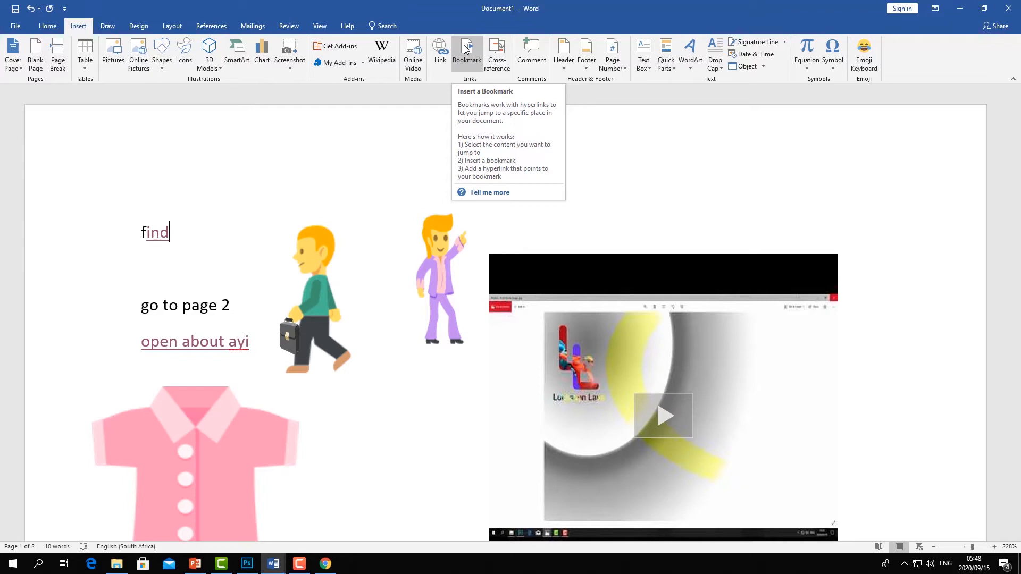
- Select the text "page 2" on the second page and add a bookmark named page2
{"action": "scroll", "coordinate": [341, 192], "scroll_direction": "down", "scroll_amount": 13}
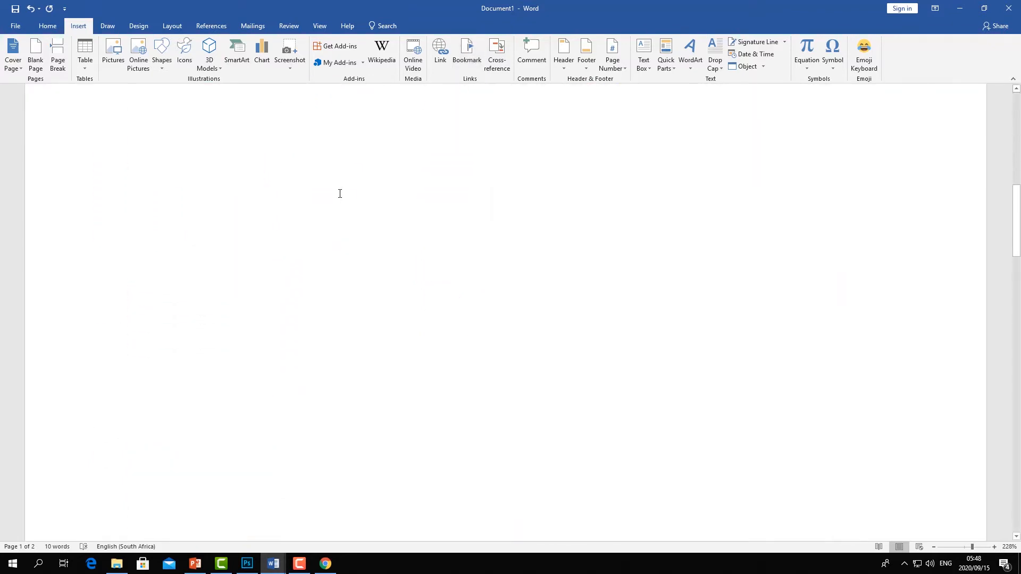
{"action": "scroll", "coordinate": [261, 325], "scroll_direction": "down", "scroll_amount": 5}
{"action": "left_click_drag", "start_coordinate": [211, 338], "coordinate": [137, 346]}
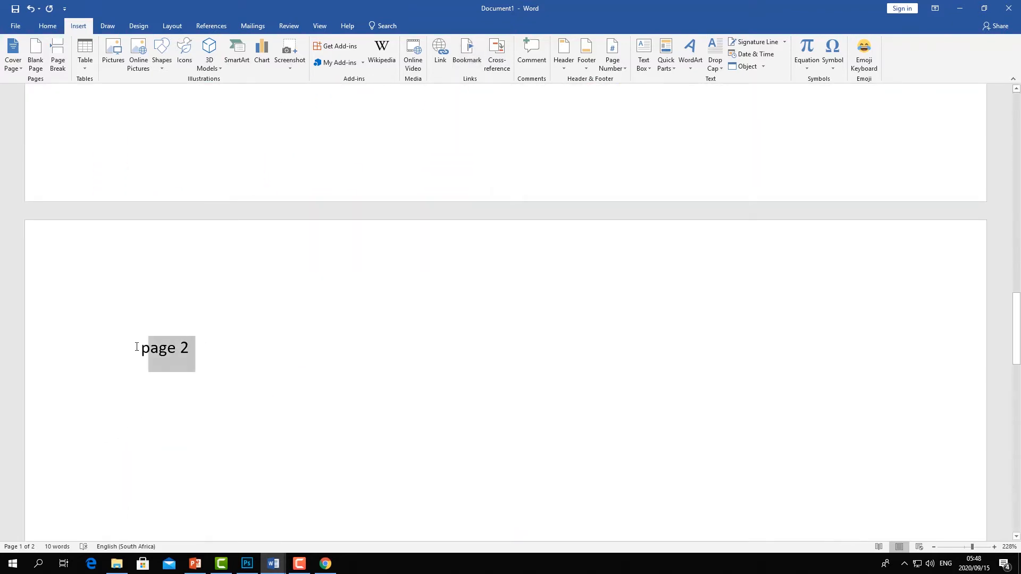
{"action": "left_click", "coordinate": [468, 59]}
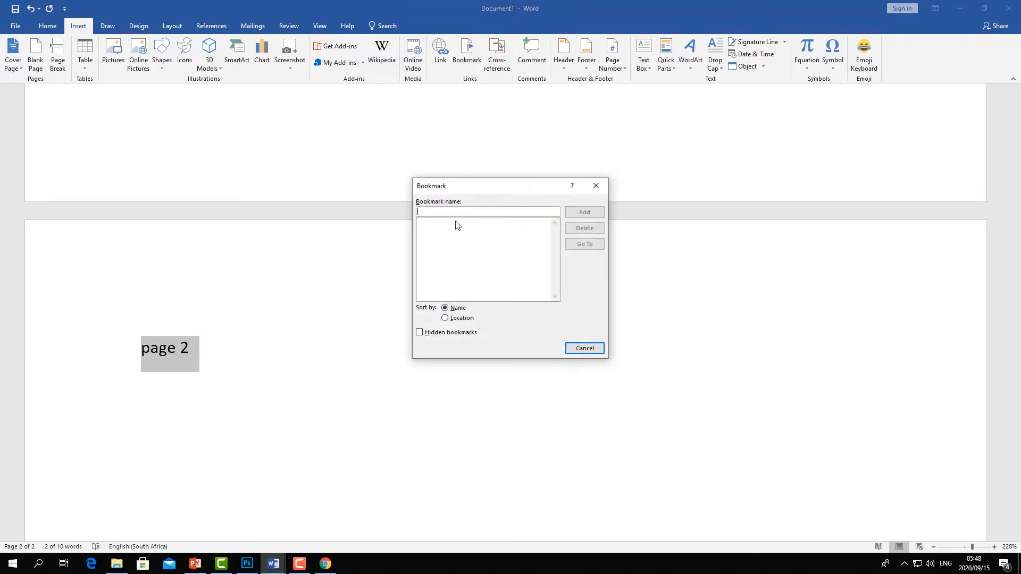
{"action": "type", "text": "oa"}
{"action": "key", "text": "BackSpace"}
{"action": "type", "text": "pa"}
{"action": "left_click", "coordinate": [592, 216]}
- Link the text "go to page 2" to the page2 bookmark in this document
{"action": "scroll", "coordinate": [477, 252], "scroll_direction": "up", "scroll_amount": 5}
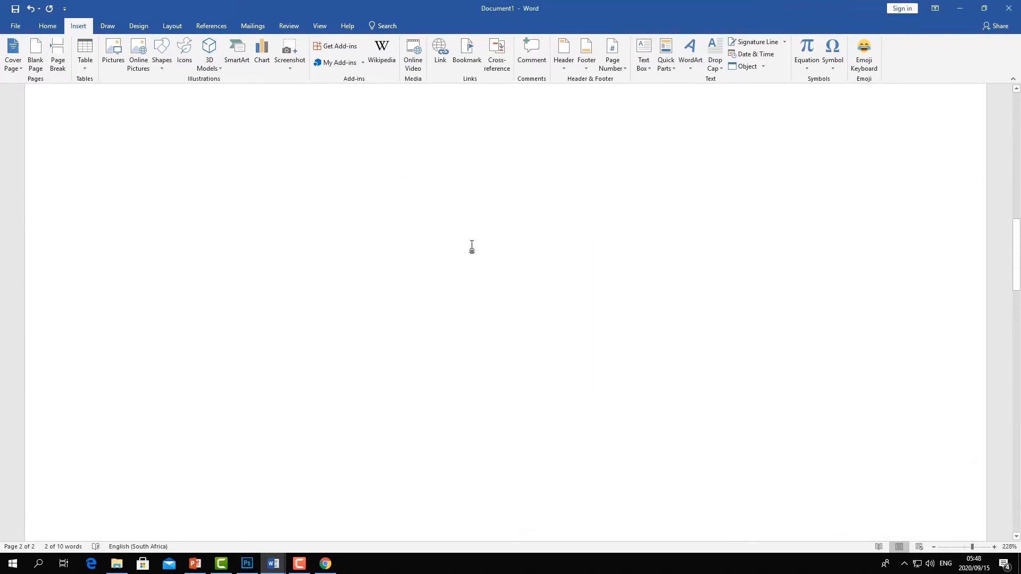
{"action": "scroll", "coordinate": [472, 247], "scroll_direction": "up", "scroll_amount": 10}
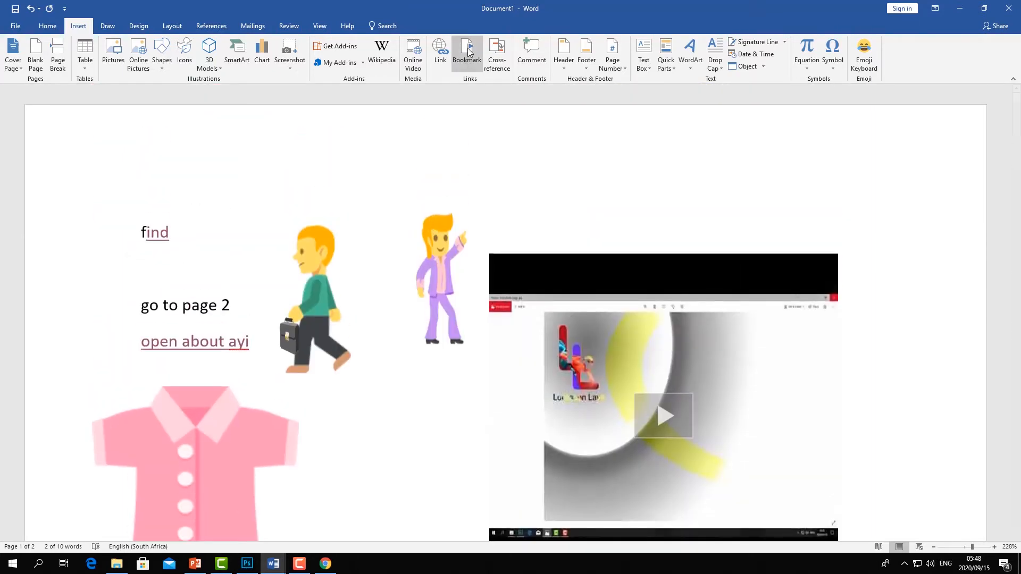
{"action": "left_click", "coordinate": [175, 234]}
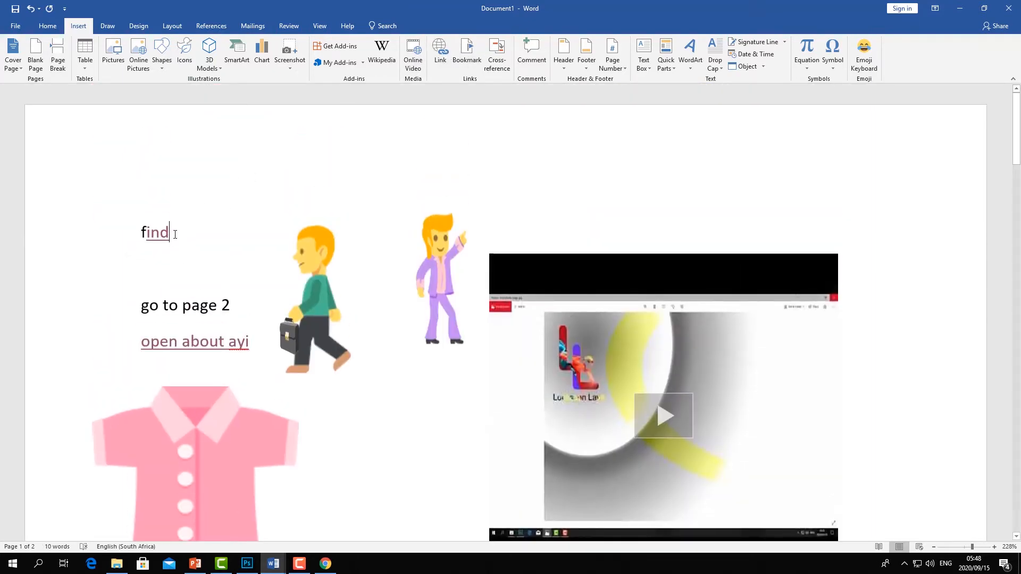
{"action": "left_click_drag", "start_coordinate": [236, 308], "coordinate": [140, 307]}
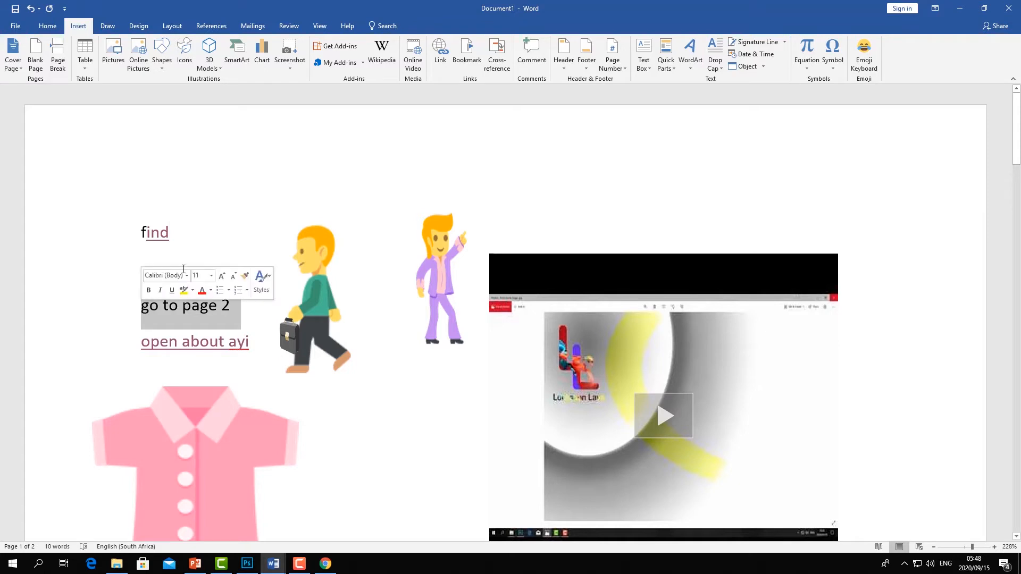
{"action": "left_click", "coordinate": [440, 53]}
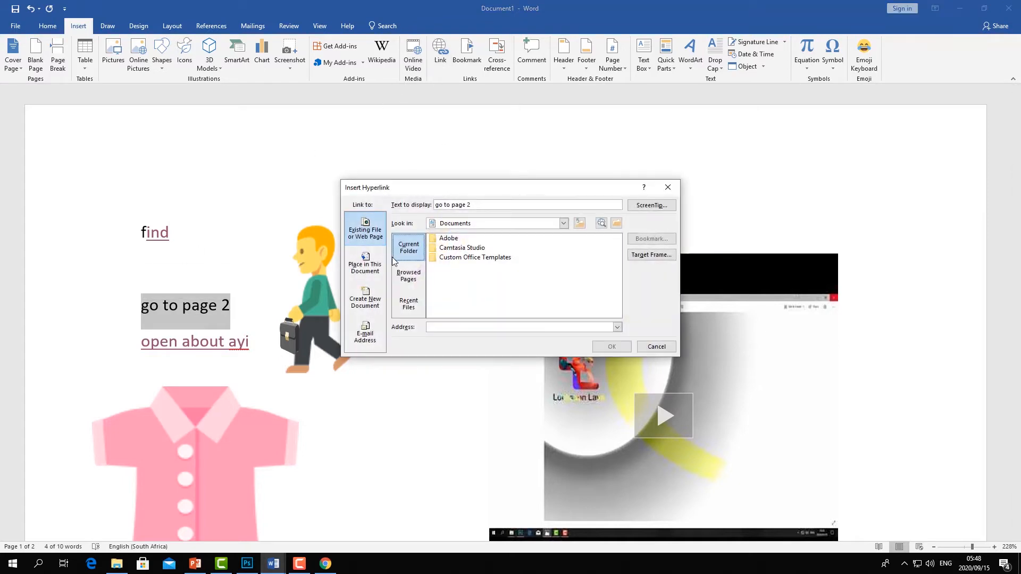
{"action": "left_click", "coordinate": [356, 272]}
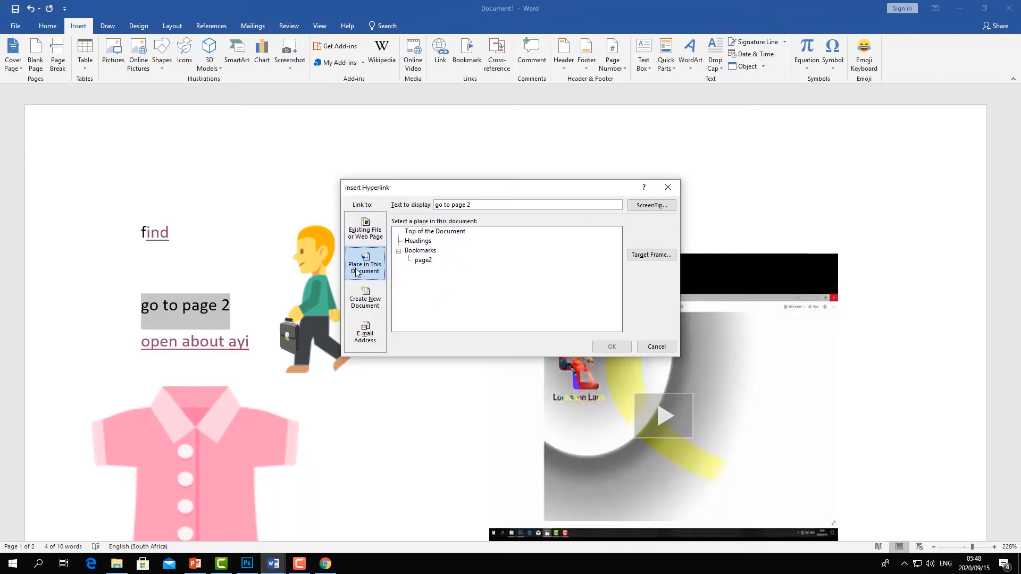
{"action": "left_click", "coordinate": [421, 261]}
{"action": "left_click", "coordinate": [612, 347]}
{"action": "scroll", "coordinate": [316, 271], "scroll_direction": "down", "scroll_amount": 5}
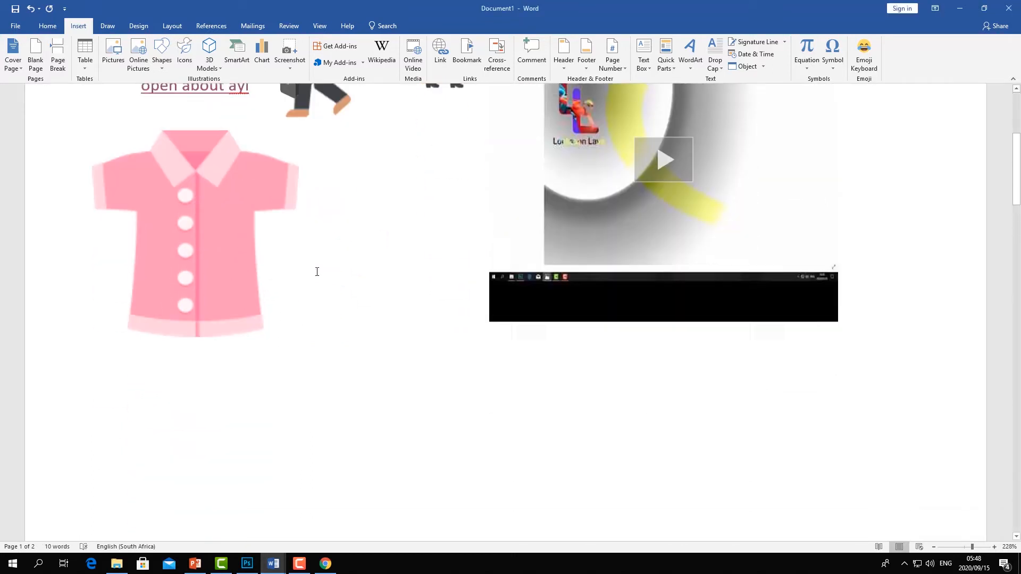
- Jump to page 2 through the 'go to page 2' link and add blank paragraphs until the document reaches a fourth page
{"action": "scroll", "coordinate": [296, 255], "scroll_direction": "up", "scroll_amount": 3}
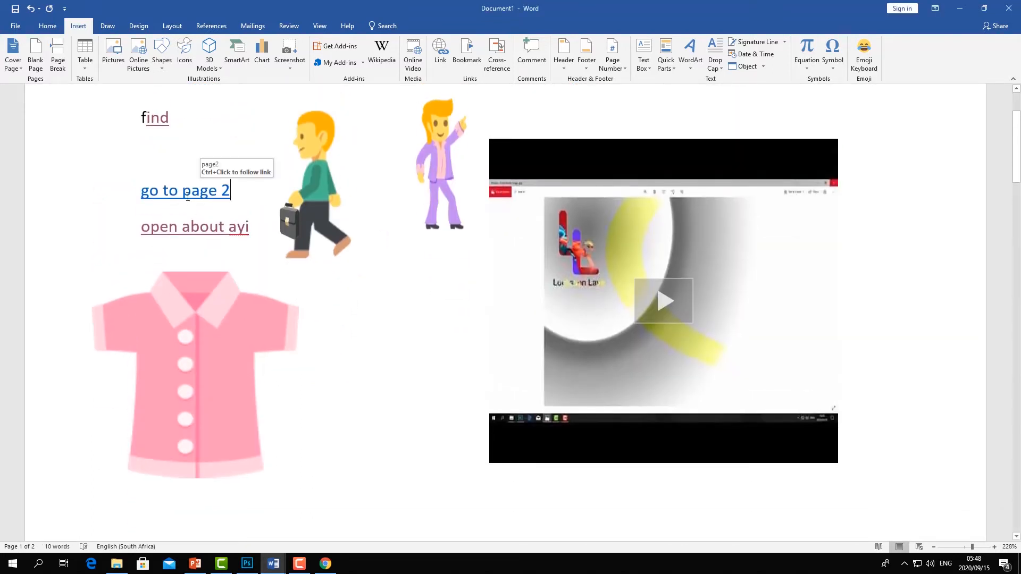
{"action": "left_click", "coordinate": [187, 197], "text": "ctrl"}
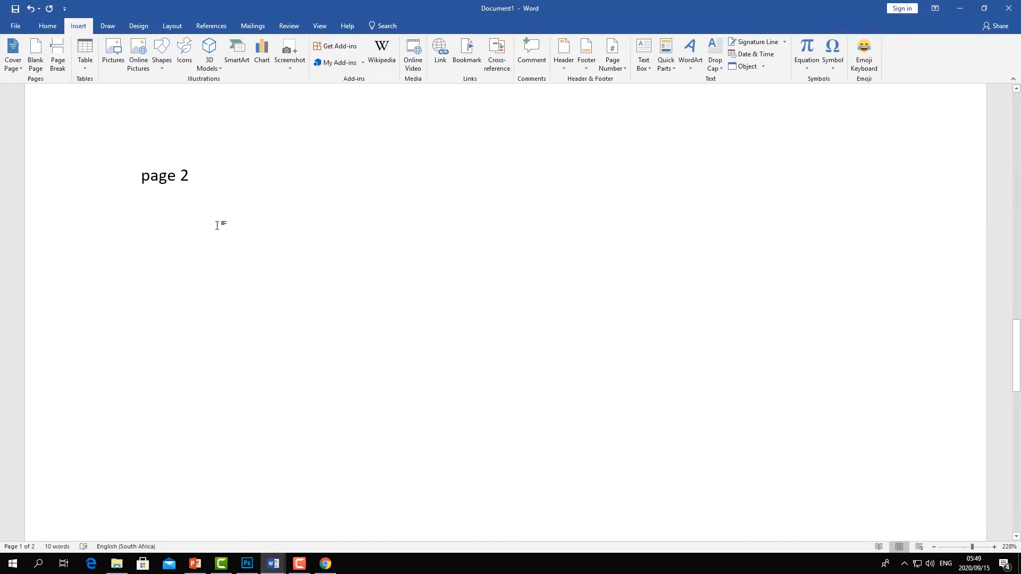
{"action": "key", "text": "Return"}
{"action": "key", "text": "Return"}
{"action": "key", "text": "Return"}
{"action": "key", "text": "Return"}
{"action": "key", "text": "Return"}
{"action": "key", "text": "Return"}
{"action": "key", "text": "Return"}
{"action": "key", "text": "Return"}
{"action": "key", "text": "Return"}
{"action": "key", "text": "Return"}
{"action": "key", "text": "Return"}
{"action": "key", "text": "Return"}
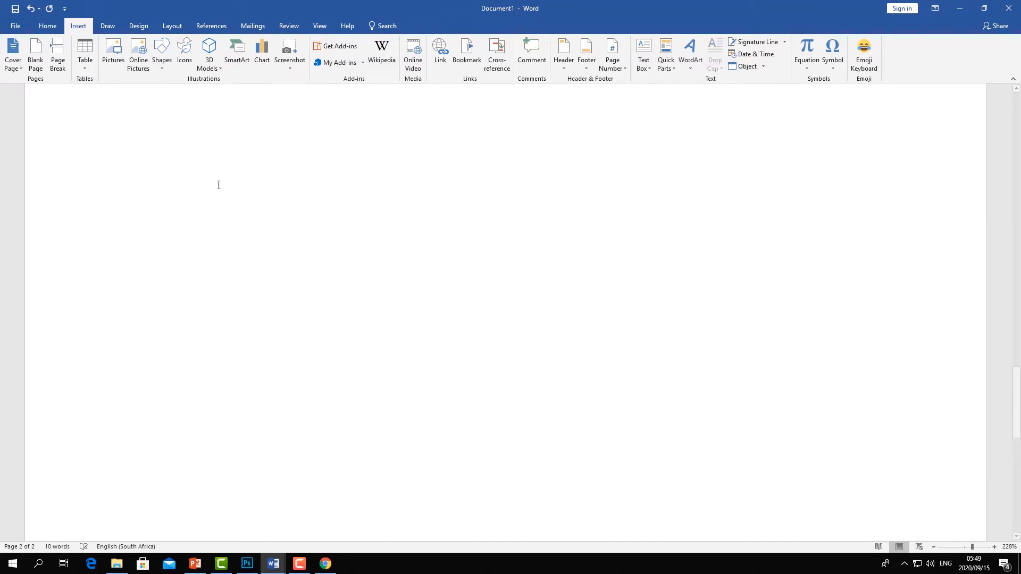
{"action": "key", "text": "Return"}
{"action": "key", "text": "Return"}
{"action": "key", "text": "Return"}
{"action": "key", "text": "Return"}
{"action": "key", "text": "Return"}
{"action": "key", "text": "Return"}
{"action": "key", "text": "Return"}
{"action": "key", "text": "Return"}
{"action": "key", "text": "Return"}
{"action": "key", "text": "Return"}
{"action": "key", "text": "Return"}
{"action": "key", "text": "Return"}
{"action": "key", "text": "Return"}
{"action": "key", "text": "Return"}
{"action": "key", "text": "Return"}
{"action": "key", "text": "Return"}
{"action": "key", "text": "Return"}
{"action": "key", "text": "Return"}
{"action": "key", "text": "Return"}
{"action": "key", "text": "Return"}
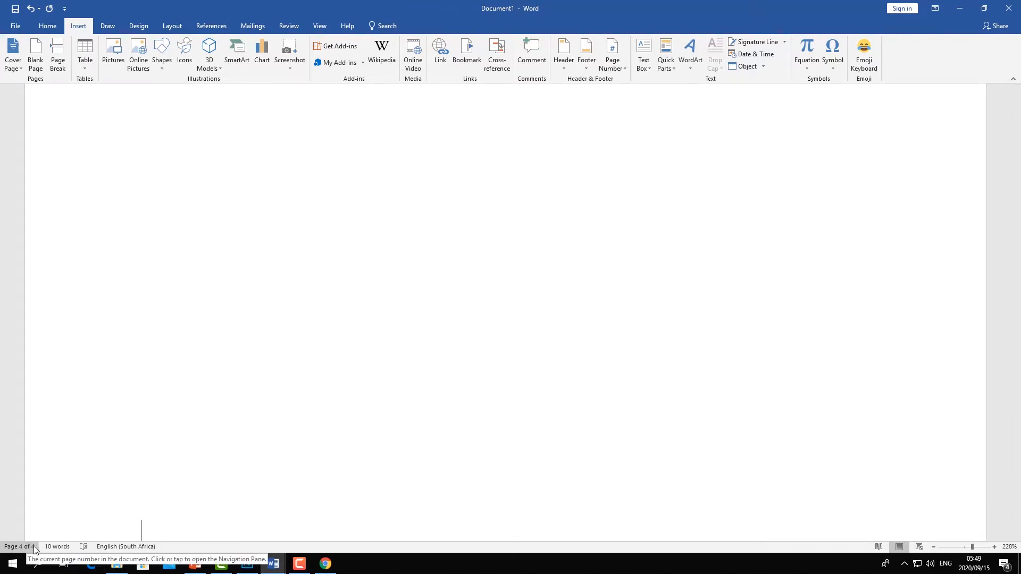
- Type "Page 4" at the top of the fourth page
{"action": "scroll", "coordinate": [100, 449], "scroll_direction": "up", "scroll_amount": 3}
{"action": "scroll", "coordinate": [100, 450], "scroll_direction": "up", "scroll_amount": 8}
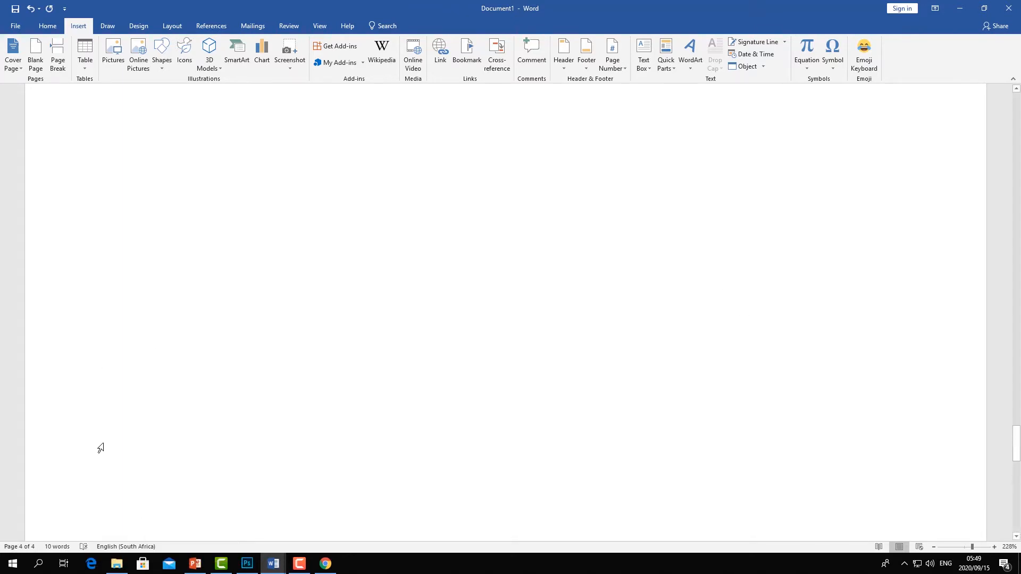
{"action": "left_click", "coordinate": [111, 345]}
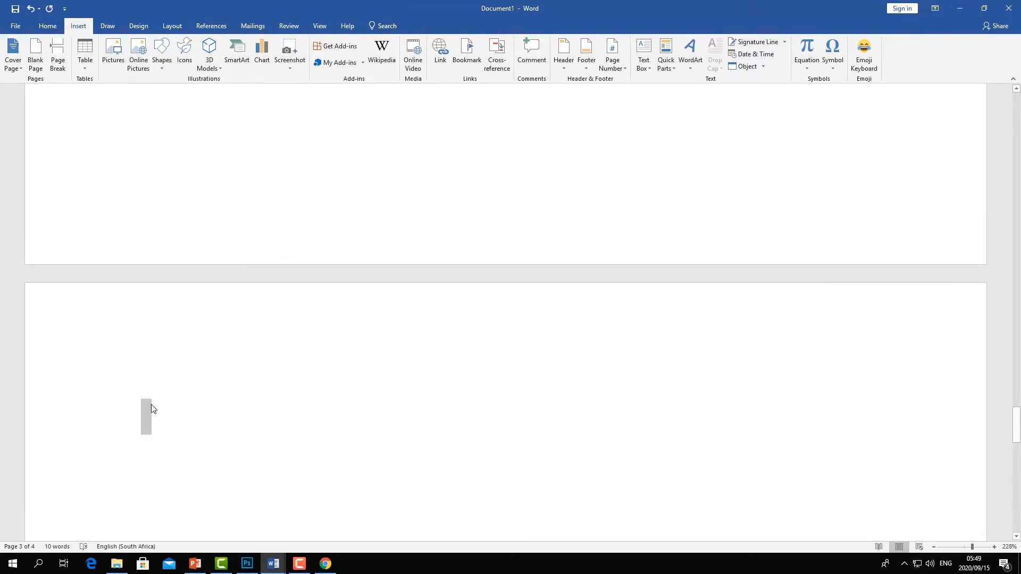
{"action": "type", "text": "Page"}
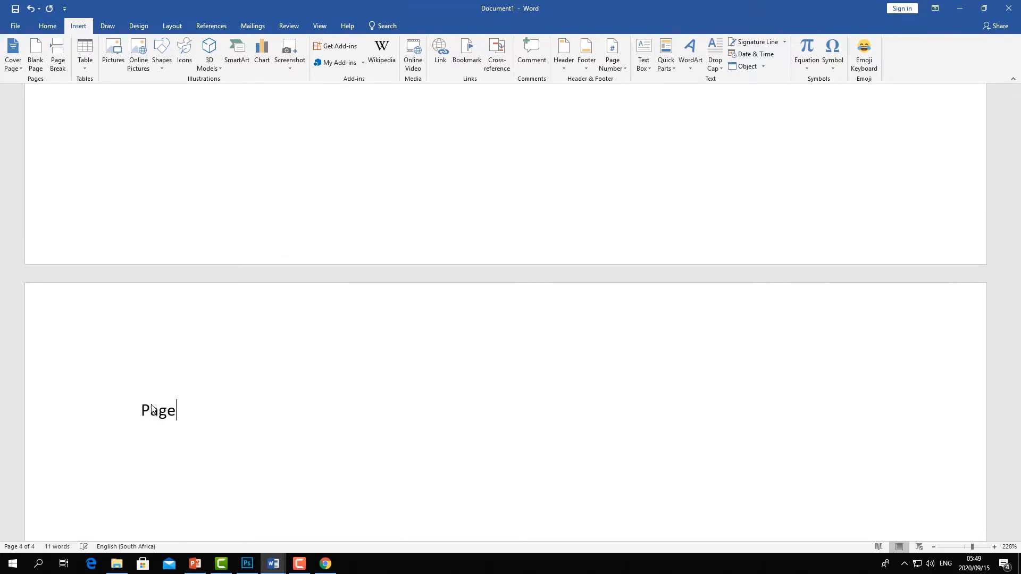
{"action": "type", "text": " 4"}
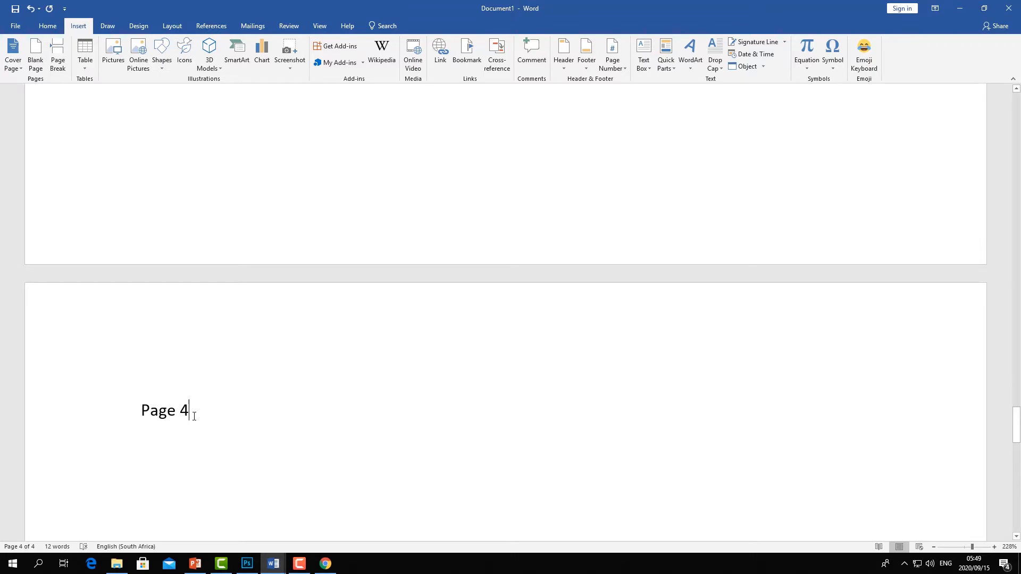
- Select the text "Page 4" and add a bookmark named page4
{"action": "left_click", "coordinate": [133, 413]}
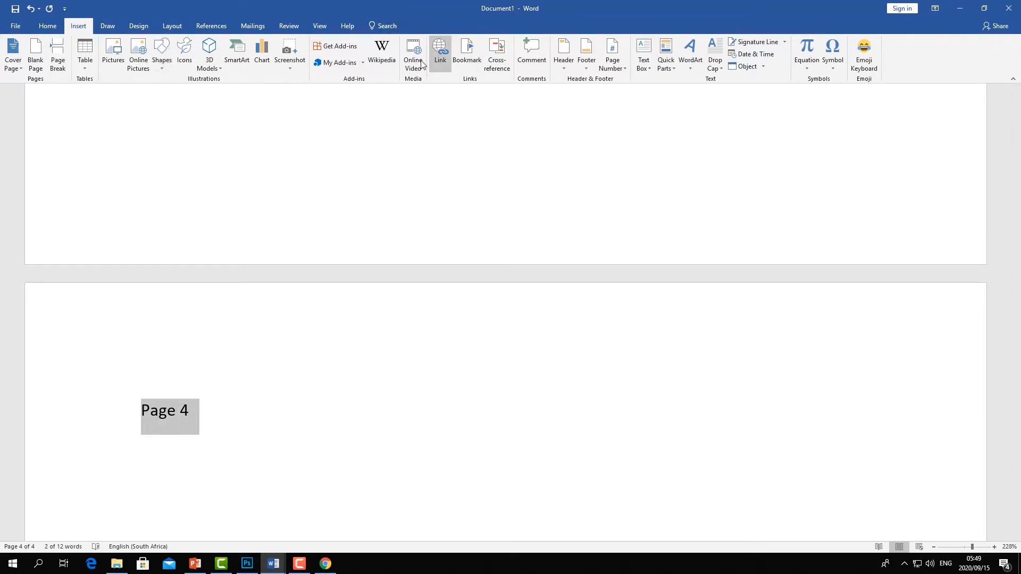
{"action": "left_click", "coordinate": [468, 58]}
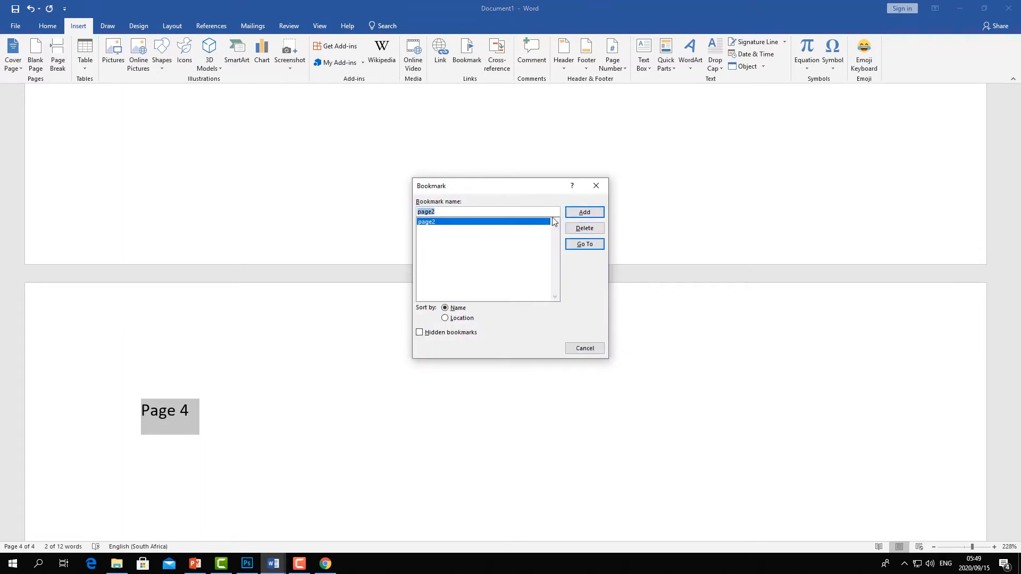
{"action": "left_click", "coordinate": [490, 213]}
{"action": "key", "text": "BackSpace"}
{"action": "type", "text": "4"}
{"action": "left_click", "coordinate": [578, 212]}
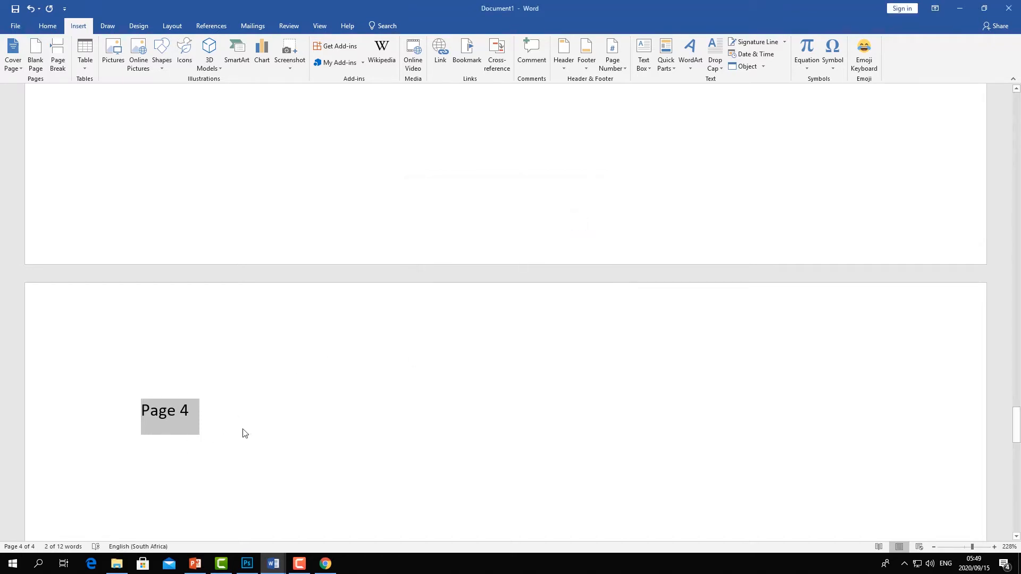
- Return to page 1 and add a new line "go to page 4" above the "open about ayi" hyperlink
{"action": "left_click", "coordinate": [244, 410]}
{"action": "scroll", "coordinate": [217, 412], "scroll_direction": "up", "scroll_amount": 20}
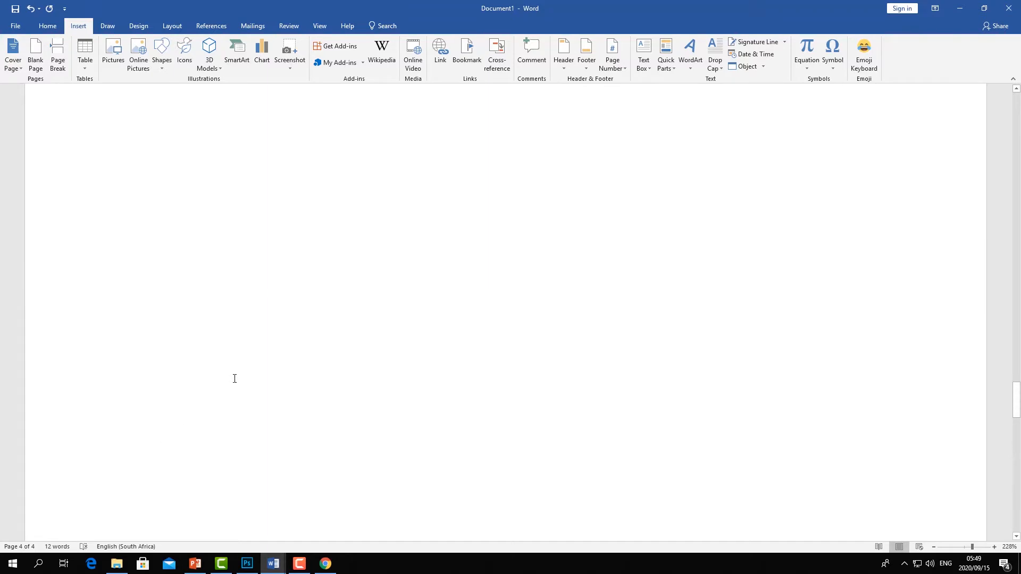
{"action": "scroll", "coordinate": [234, 379], "scroll_direction": "up", "scroll_amount": 20}
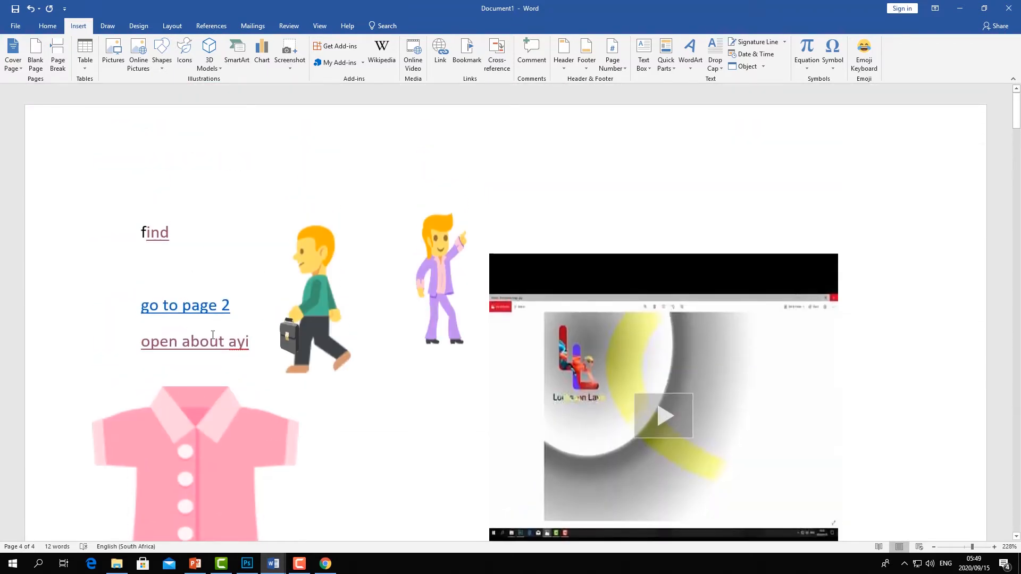
{"action": "left_click", "coordinate": [145, 341]}
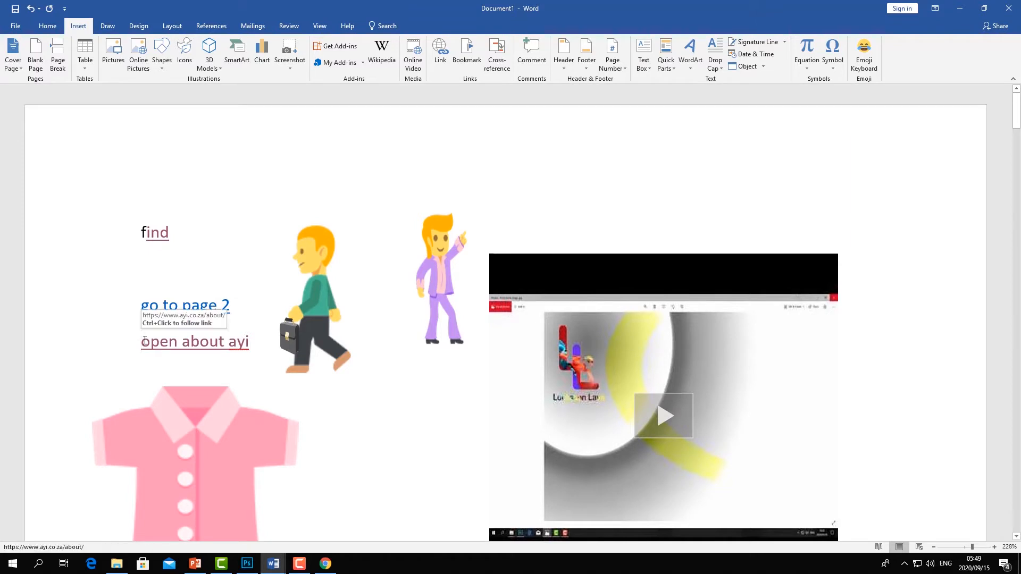
{"action": "key", "text": "Return"}
{"action": "left_click", "coordinate": [148, 333]}
{"action": "type", "text": "go to page 4"}
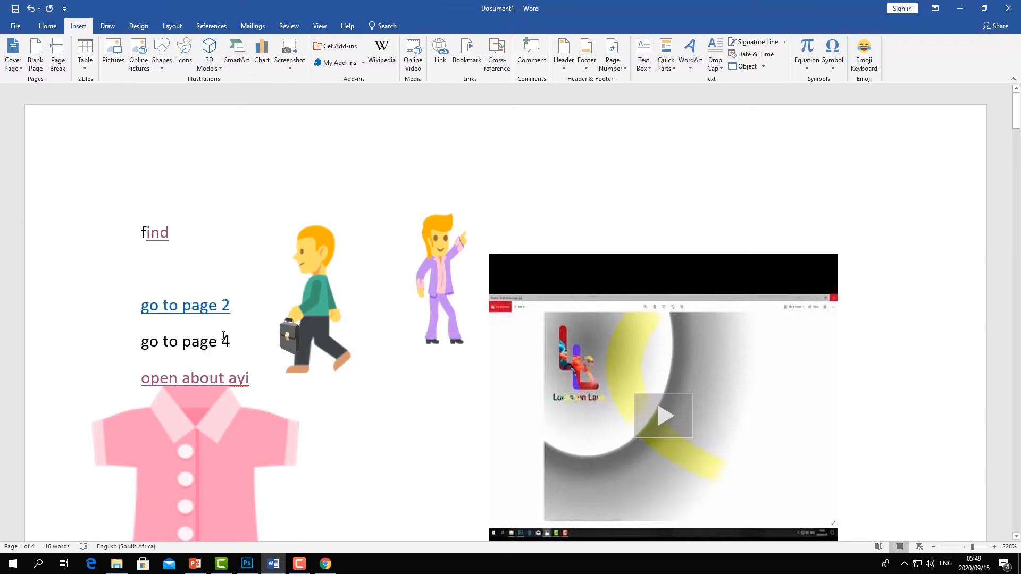
- Link the text "go to page 4" to the page4 bookmark in this document
{"action": "left_click_drag", "start_coordinate": [234, 335], "coordinate": [140, 343]}
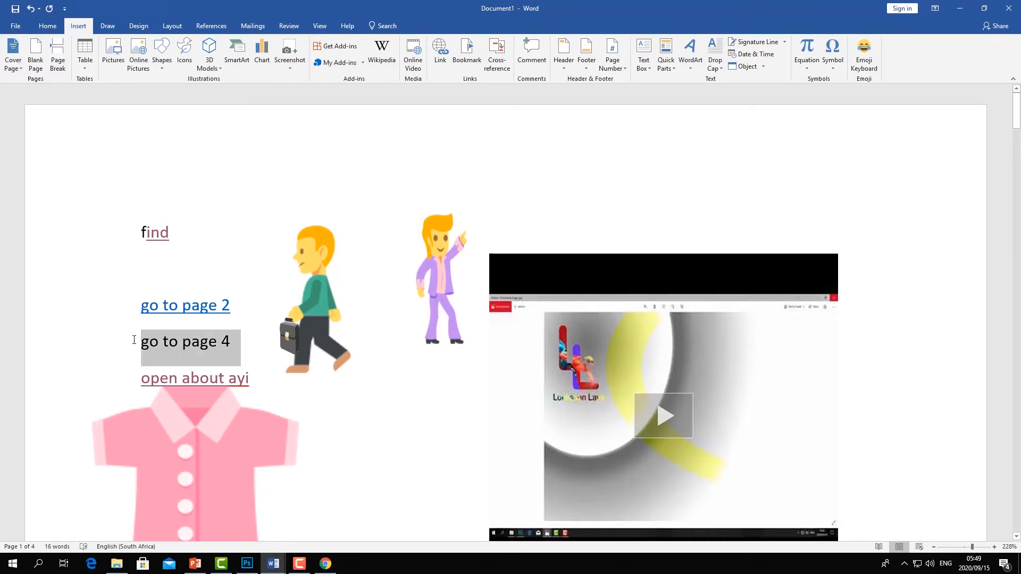
{"action": "left_click", "coordinate": [439, 53]}
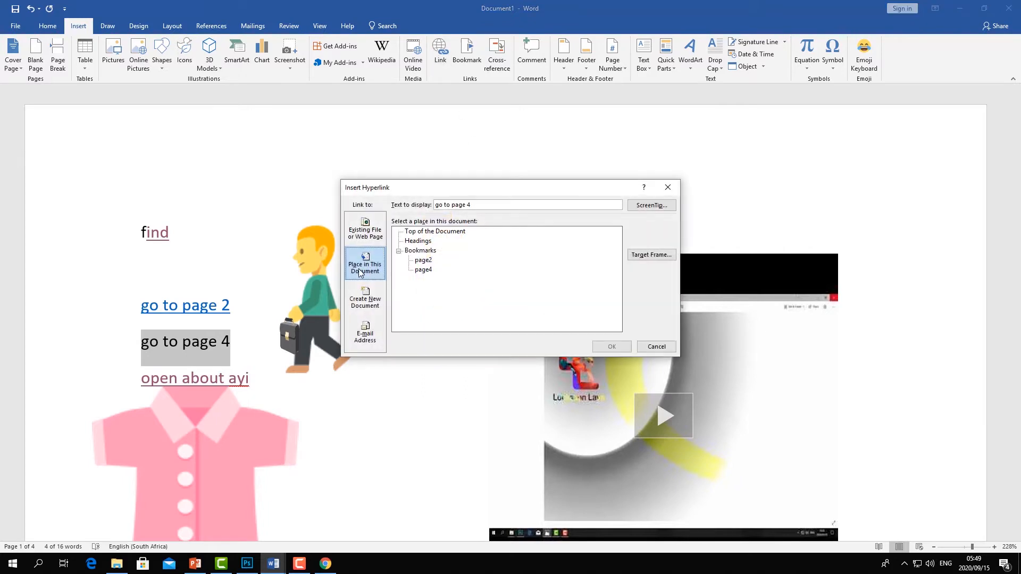
{"action": "left_click", "coordinate": [424, 271]}
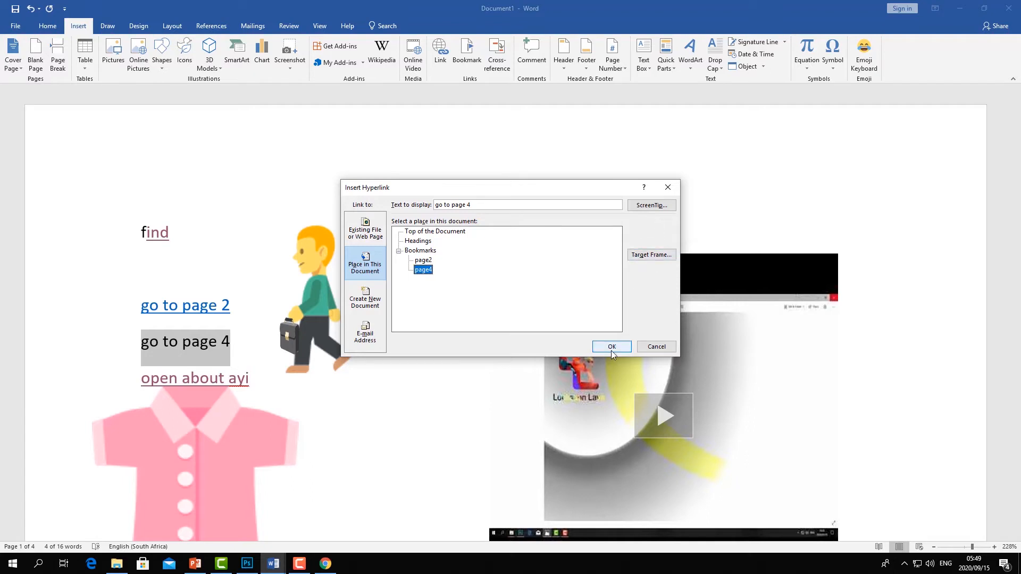
{"action": "left_click", "coordinate": [611, 347]}
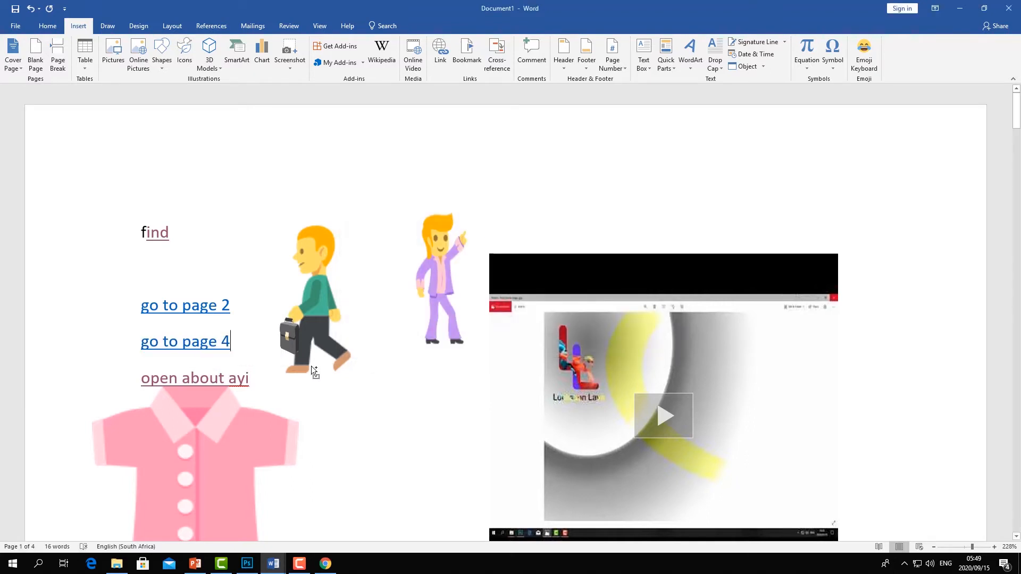
- Follow the "go to page 2" link and return to the top of page 1
{"action": "left_click", "coordinate": [181, 315], "text": "ctrl"}
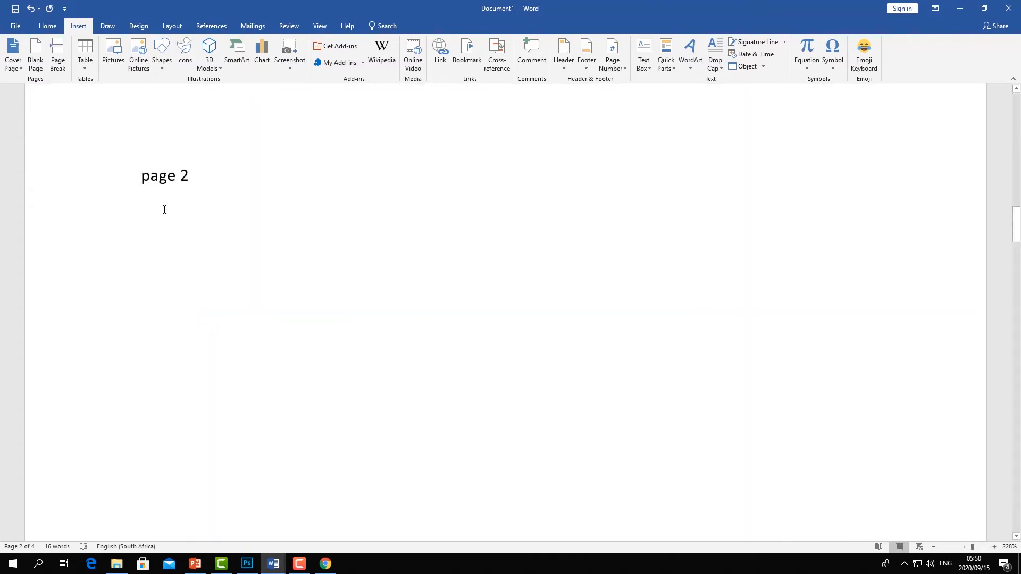
{"action": "left_click", "coordinate": [189, 259]}
{"action": "scroll", "coordinate": [193, 220], "scroll_direction": "up", "scroll_amount": 20}
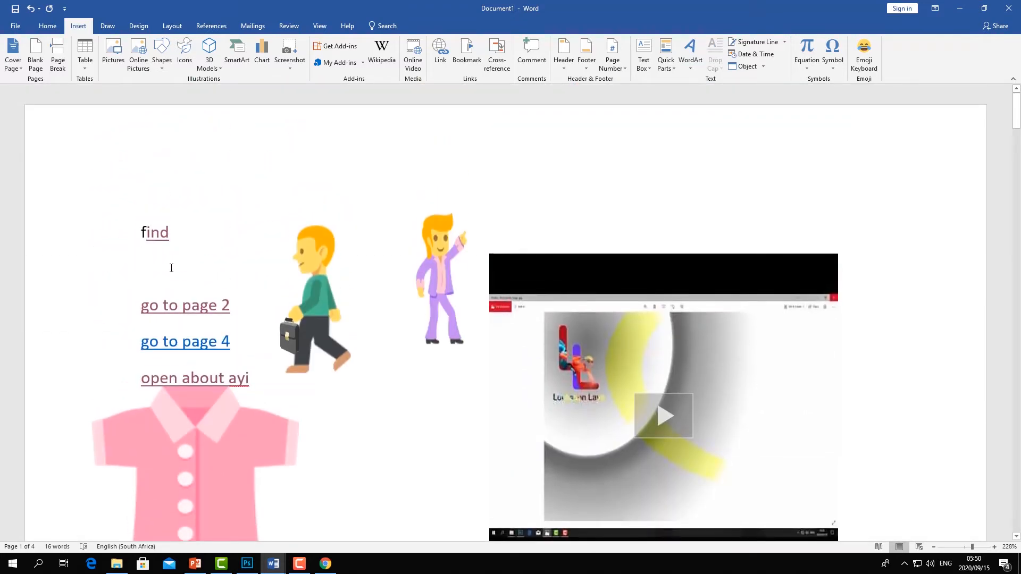
- Select the word "find" on page 1 and add a bookmark named page1
{"action": "double_click", "coordinate": [177, 235]}
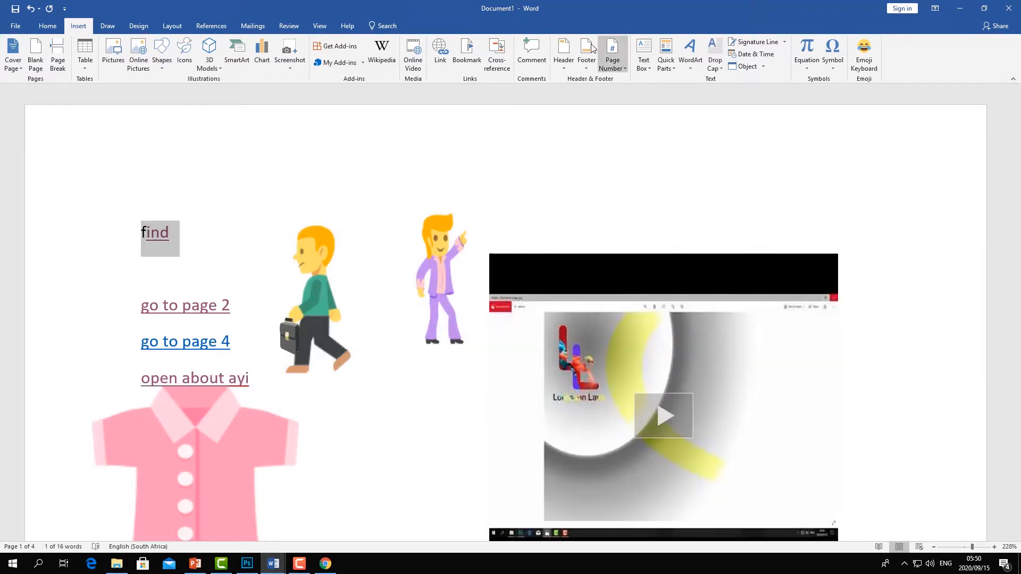
{"action": "left_click", "coordinate": [467, 54]}
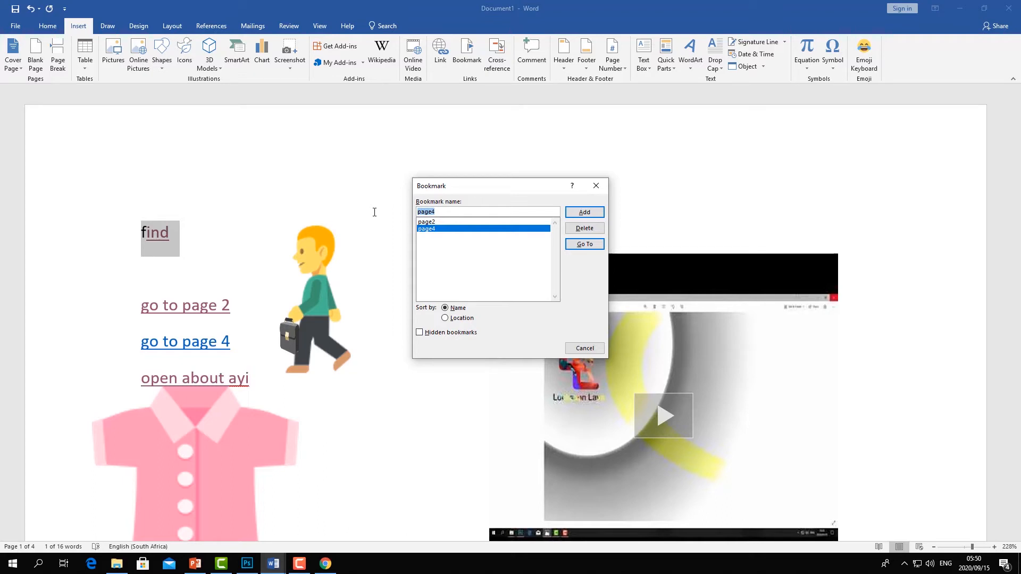
{"action": "type", "text": "p"}
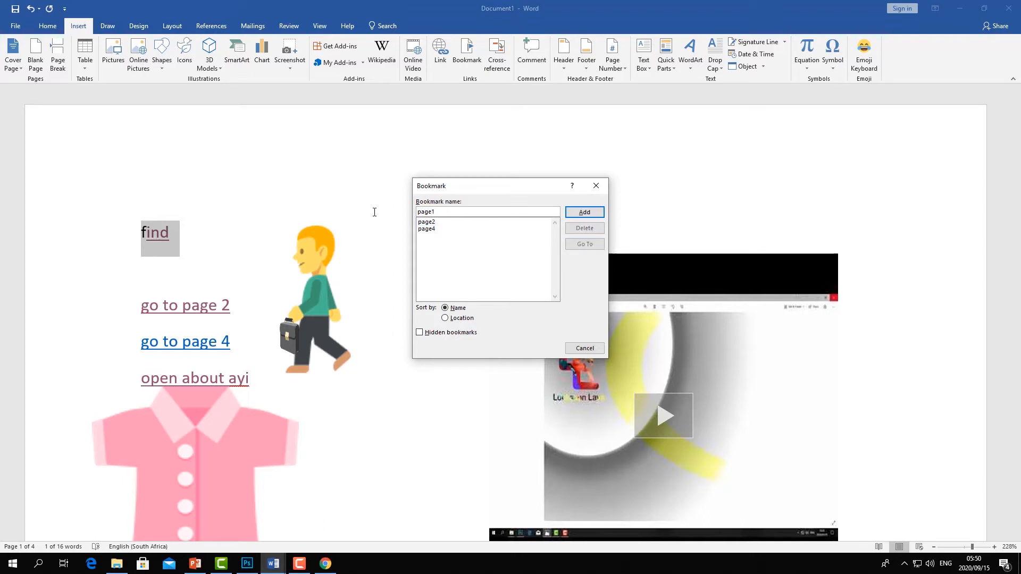
{"action": "left_click", "coordinate": [595, 215]}
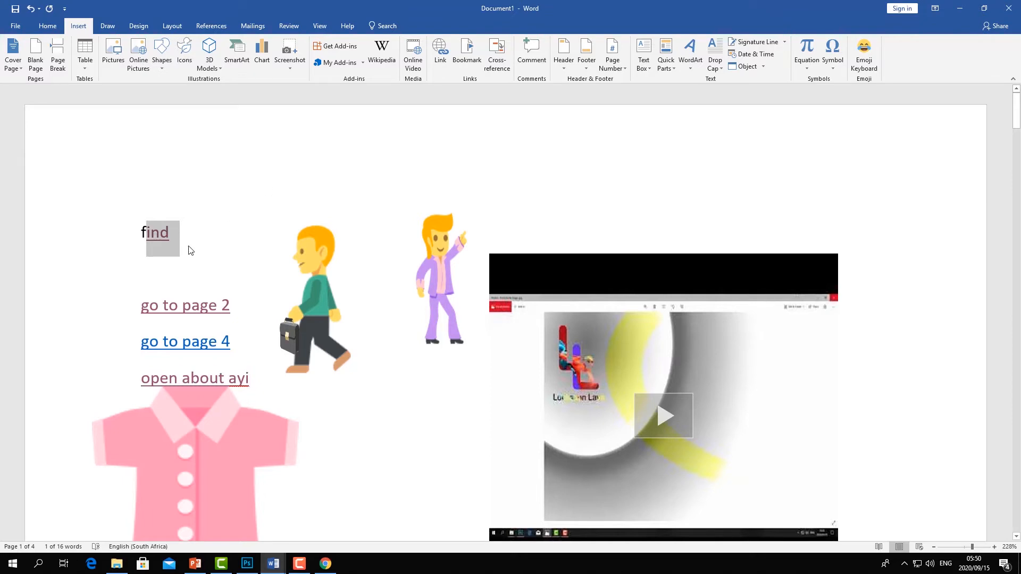
- Follow the "go to page 4" link to test the page4 bookmark
{"action": "scroll", "coordinate": [180, 250], "scroll_direction": "down", "scroll_amount": 4}
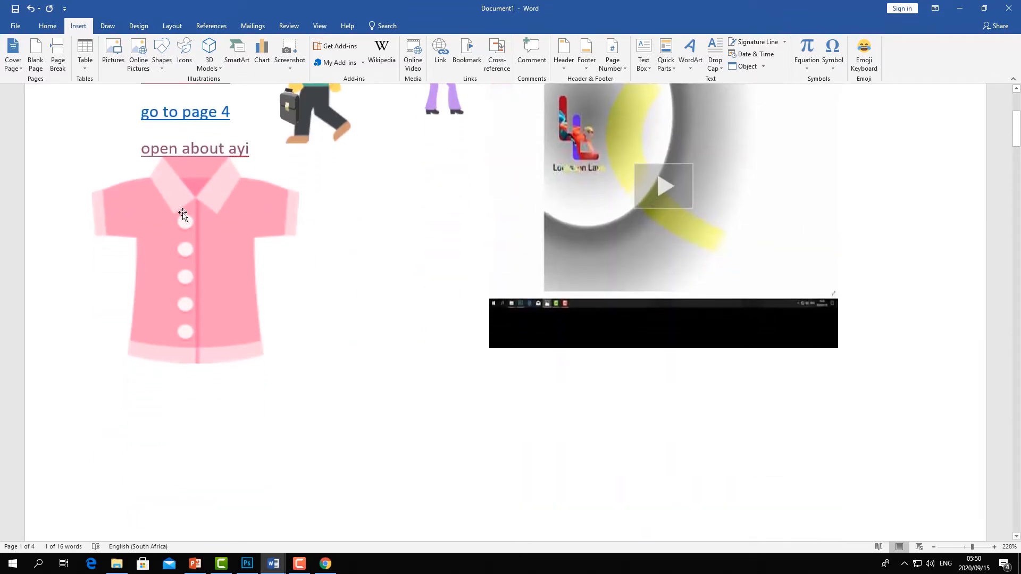
{"action": "scroll", "coordinate": [186, 213], "scroll_direction": "up", "scroll_amount": 1}
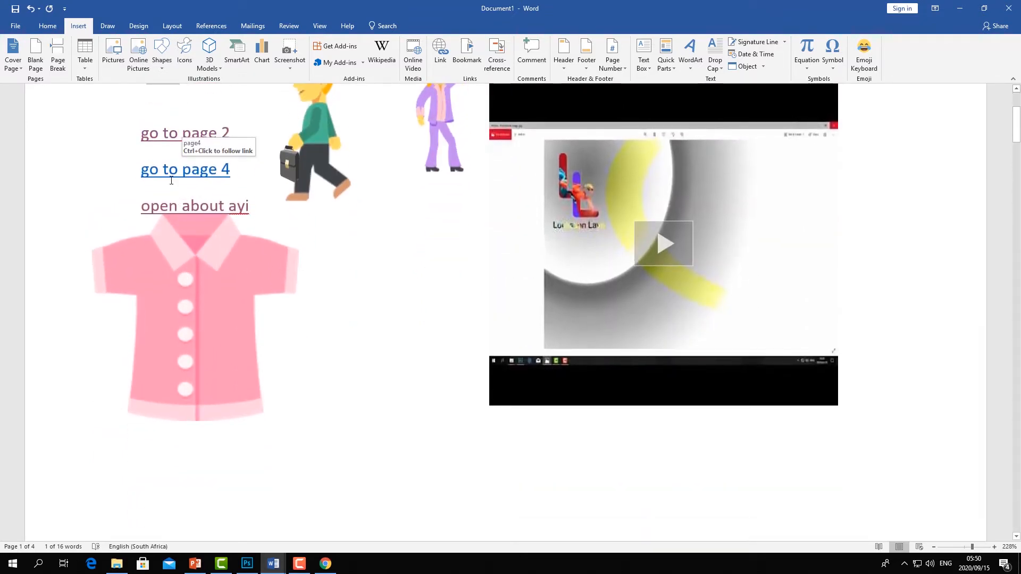
{"action": "left_click", "coordinate": [250, 201]}
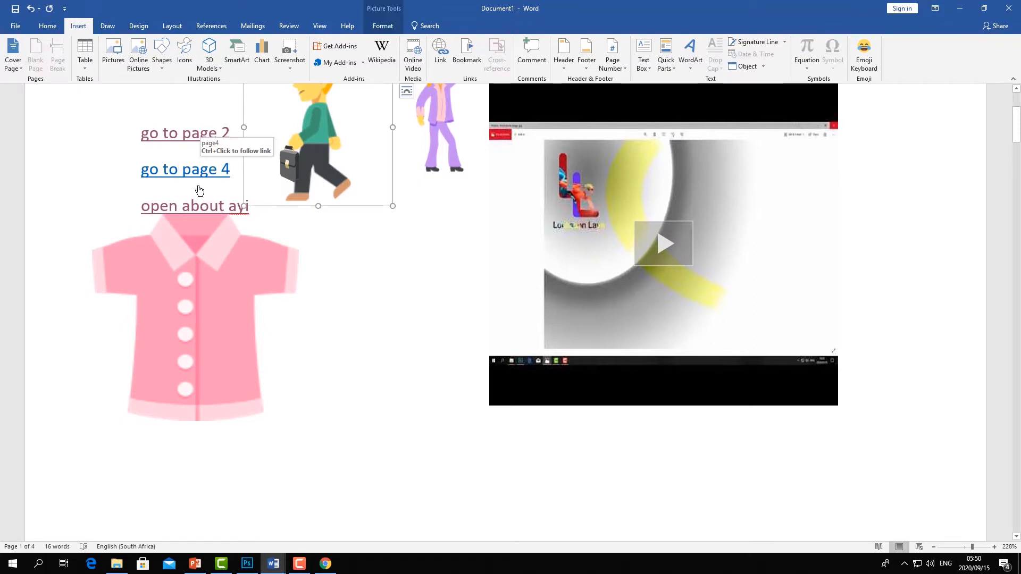
{"action": "left_click", "coordinate": [183, 173]}
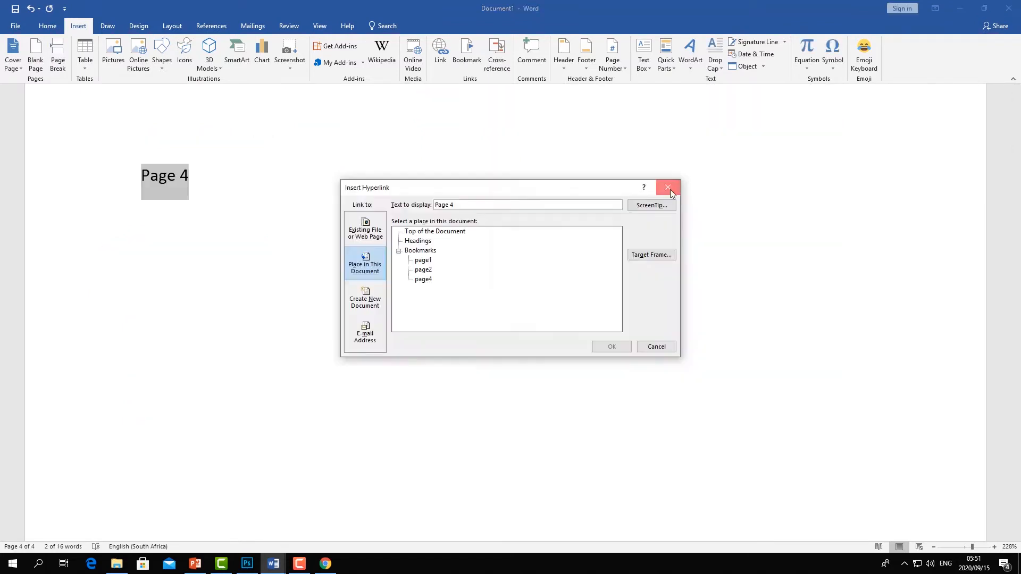
{"action": "left_click", "coordinate": [671, 193]}
{"action": "left_click", "coordinate": [235, 228]}
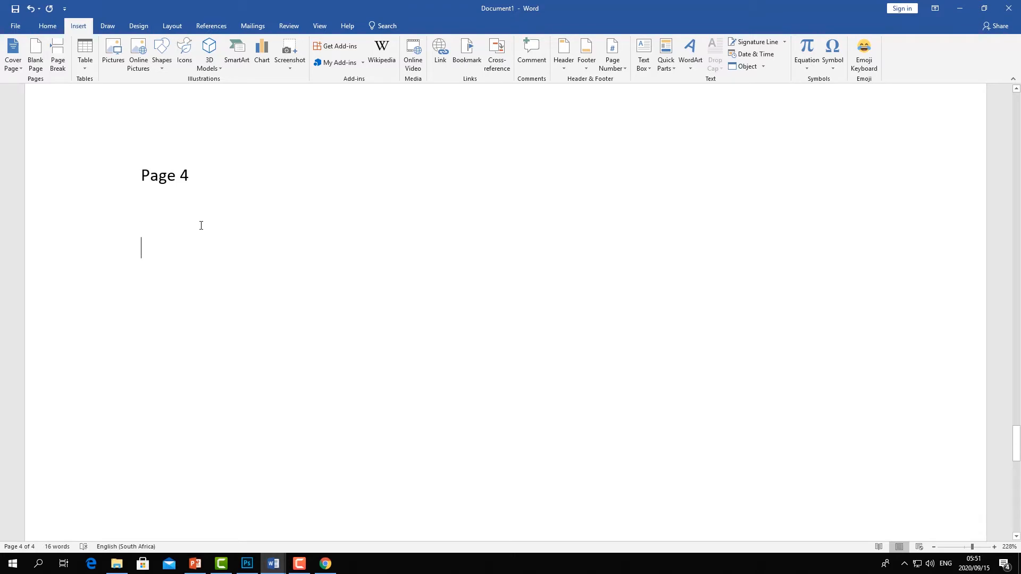
- Type "Go back to page 1" below "Page 4" and link its words "page 1" to the page1 bookmark
{"action": "type", "text": "Go back to page 1"}
{"action": "left_click_drag", "start_coordinate": [271, 248], "coordinate": [222, 246]}
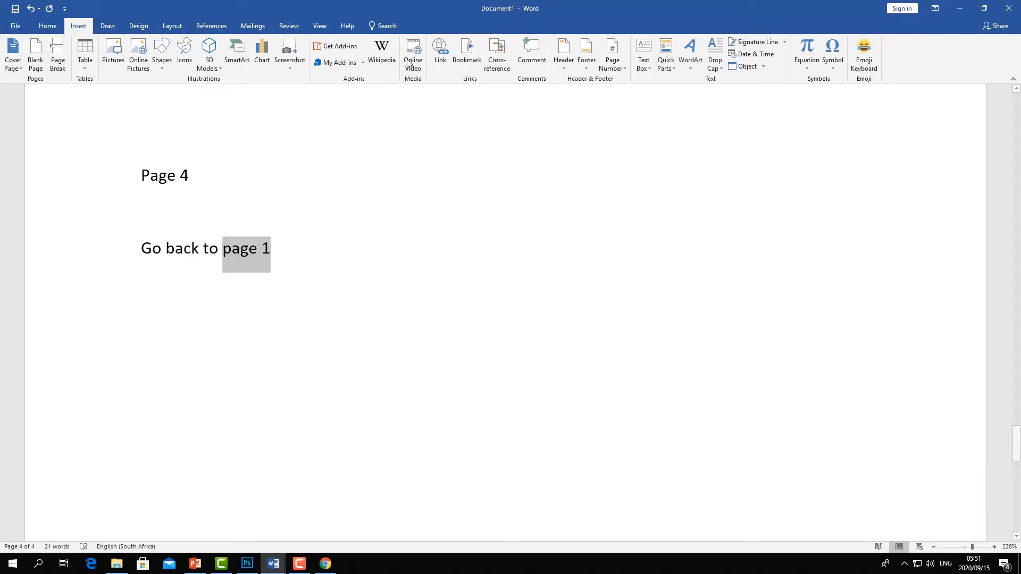
{"action": "left_click", "coordinate": [440, 63]}
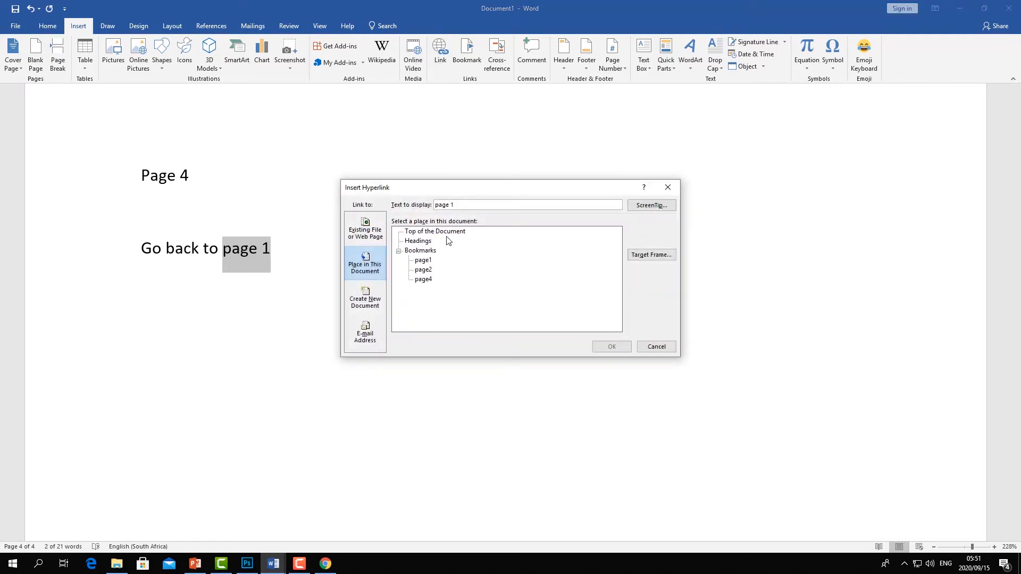
{"action": "left_click", "coordinate": [426, 261]}
{"action": "left_click", "coordinate": [612, 346]}
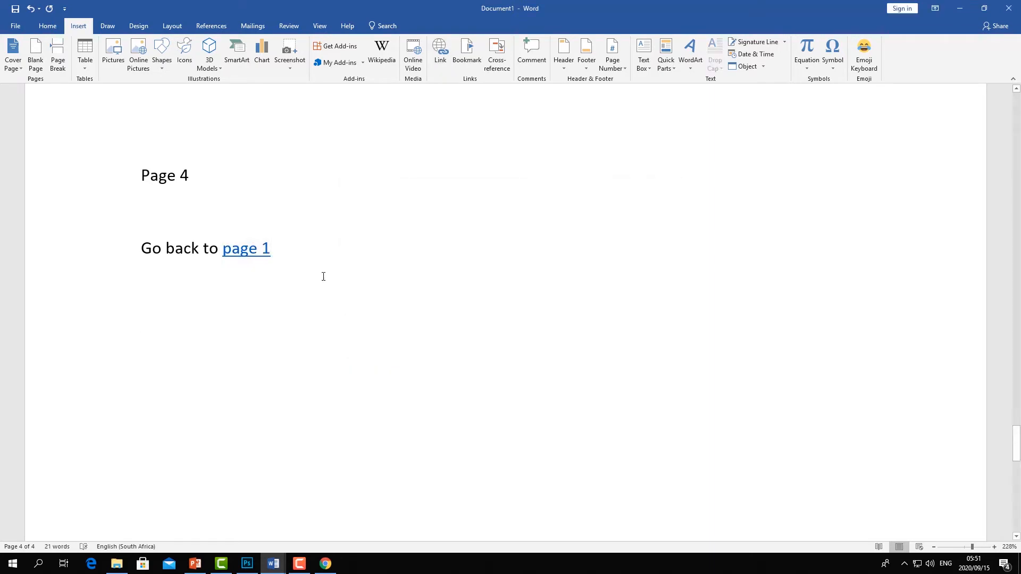
- Follow the "page 1" link back to page 1, then the "go to page 2" link to page 2
{"action": "left_click", "coordinate": [248, 250], "text": "ctrl"}
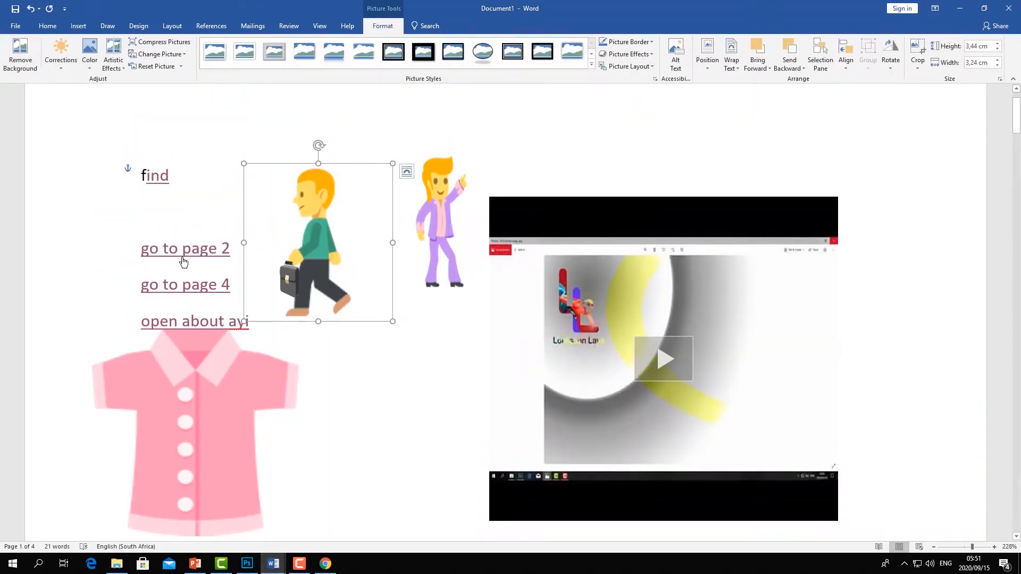
{"action": "left_click", "coordinate": [184, 255], "text": "ctrl"}
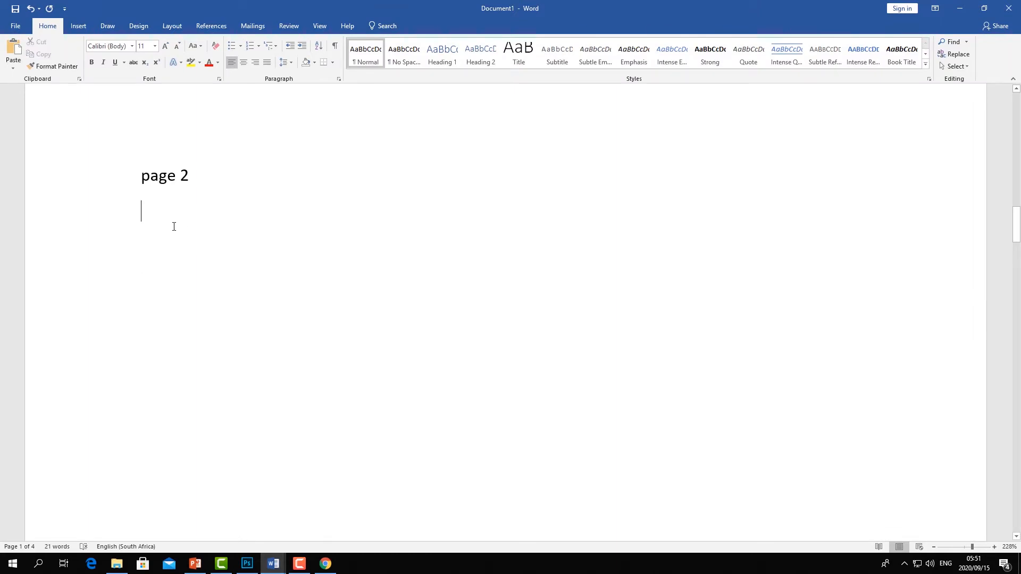
- Type "go back to page1" and, on the next line, "next page" below the "page 2" heading
{"action": "type", "text": "go ba"}
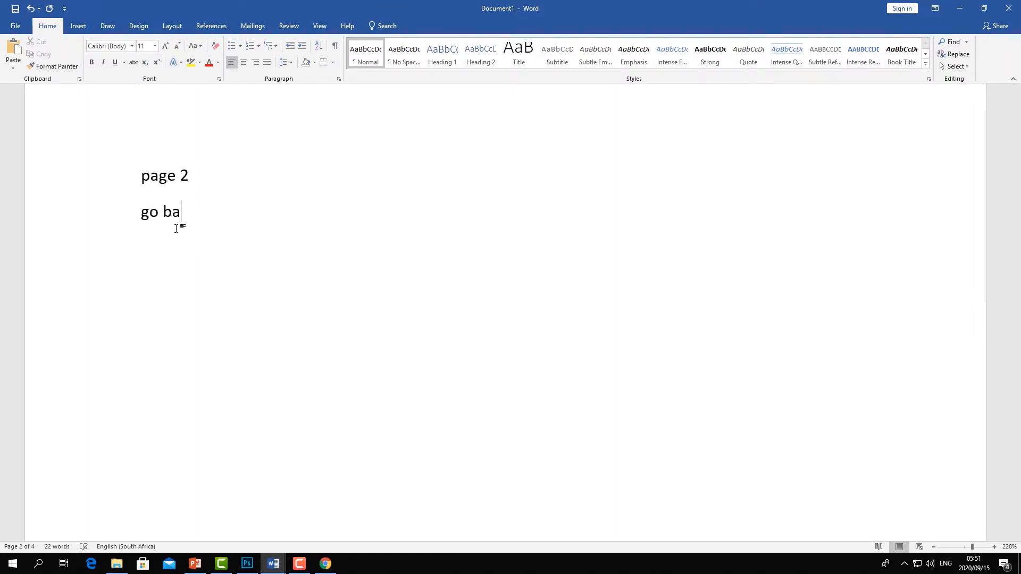
{"action": "type", "text": "ck to page1 "}
{"action": "type", "text": "next "}
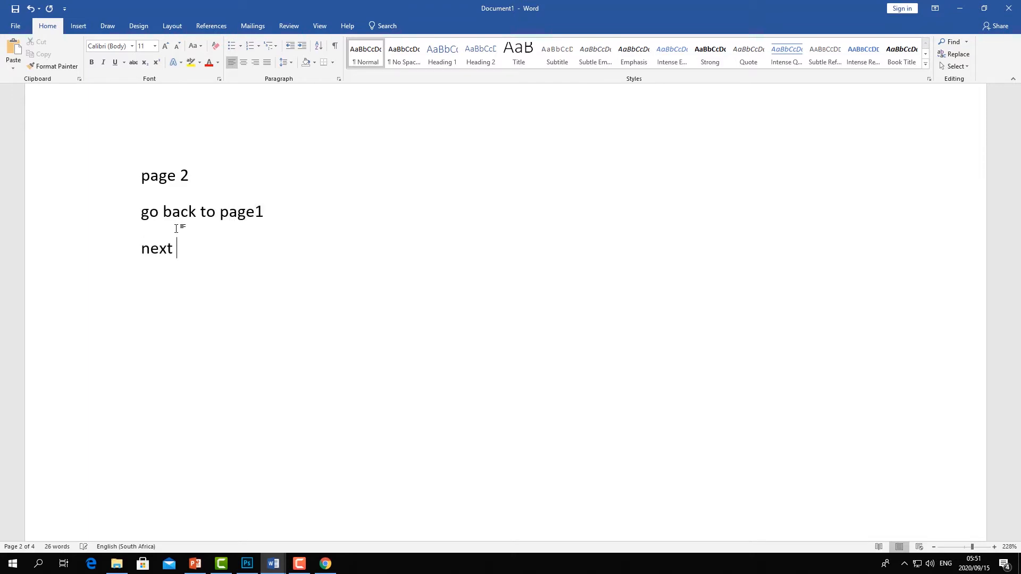
{"action": "type", "text": "page"}
- Select "next page" and link it to the page4 bookmark in this document
{"action": "left_click", "coordinate": [126, 254]}
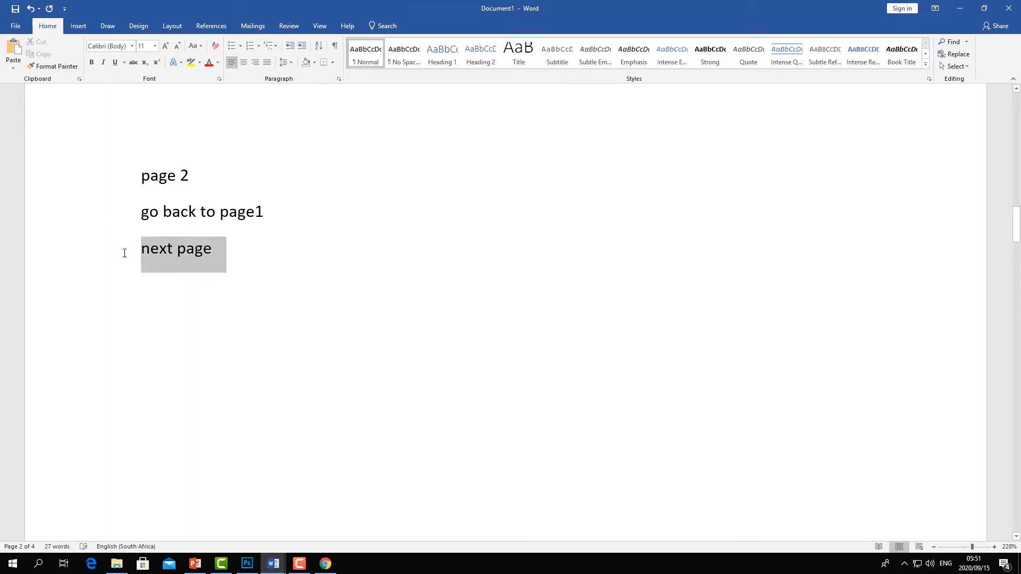
{"action": "left_click", "coordinate": [74, 24]}
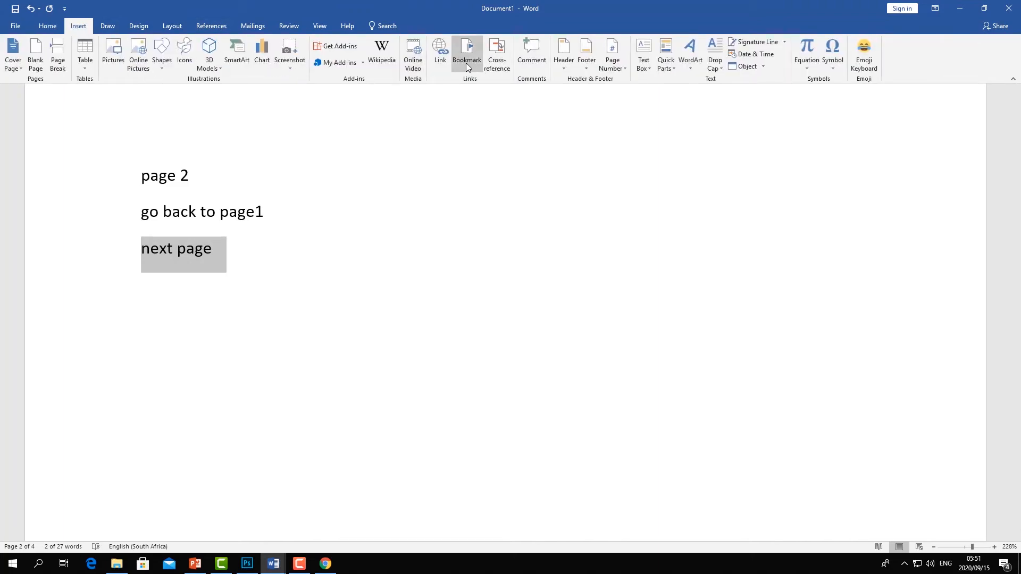
{"action": "left_click", "coordinate": [440, 54]}
{"action": "left_click", "coordinate": [430, 280]}
{"action": "left_click", "coordinate": [609, 347]}
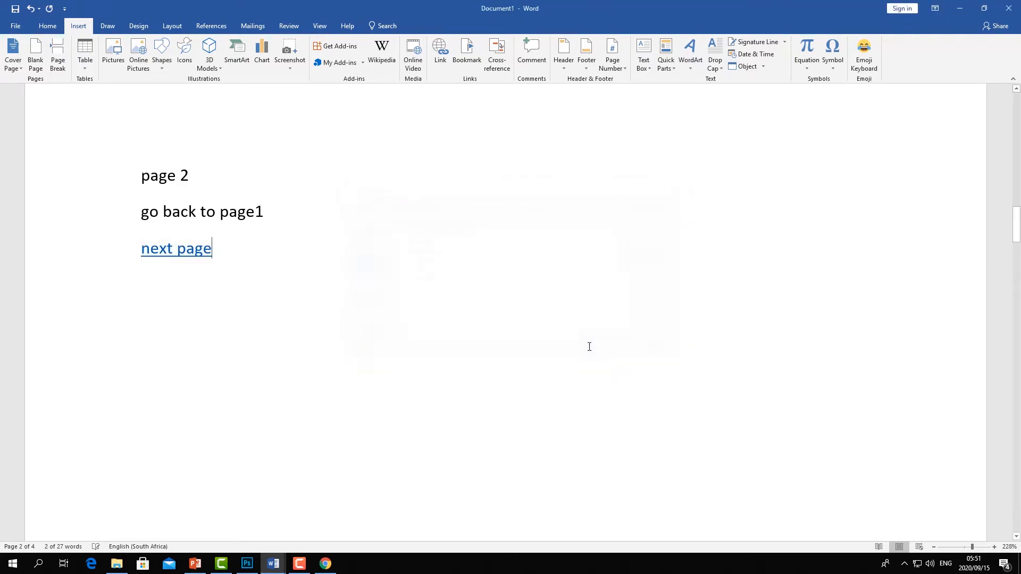
- Select "go back to page1" and link it to the page1 bookmark
{"action": "left_click_drag", "start_coordinate": [261, 219], "coordinate": [139, 218]}
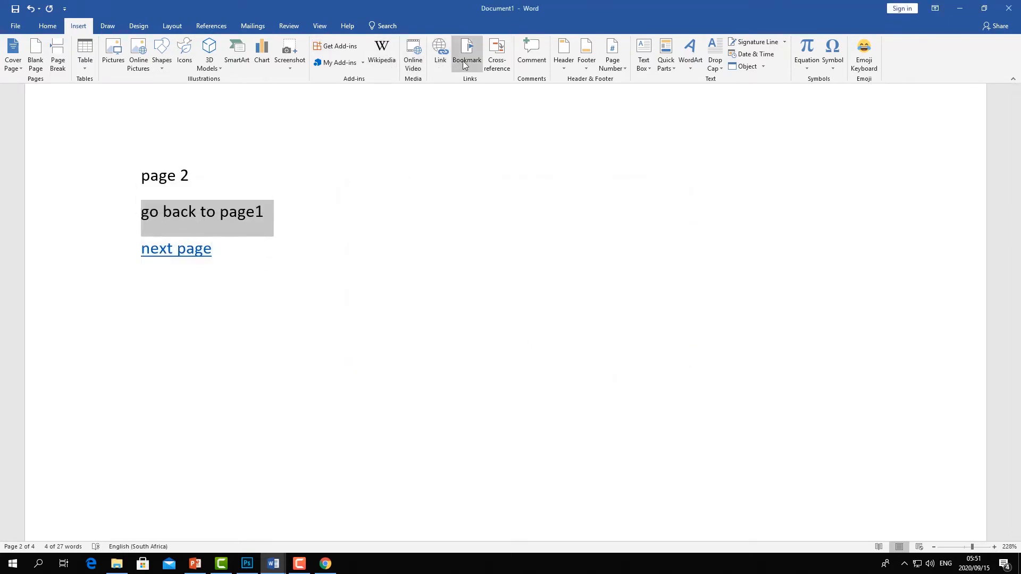
{"action": "left_click", "coordinate": [444, 70]}
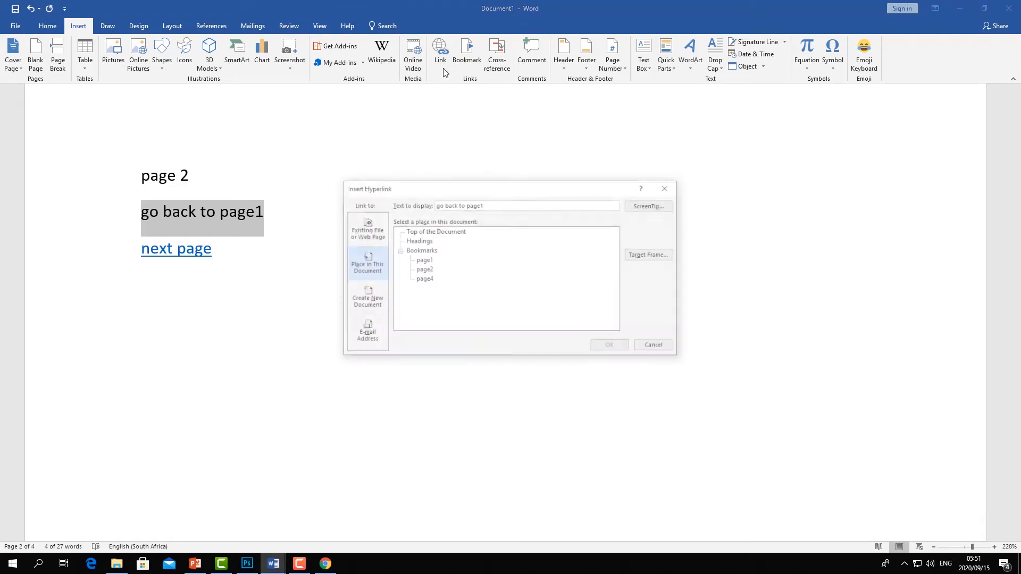
{"action": "left_click", "coordinate": [428, 262]}
{"action": "left_click", "coordinate": [612, 346]}
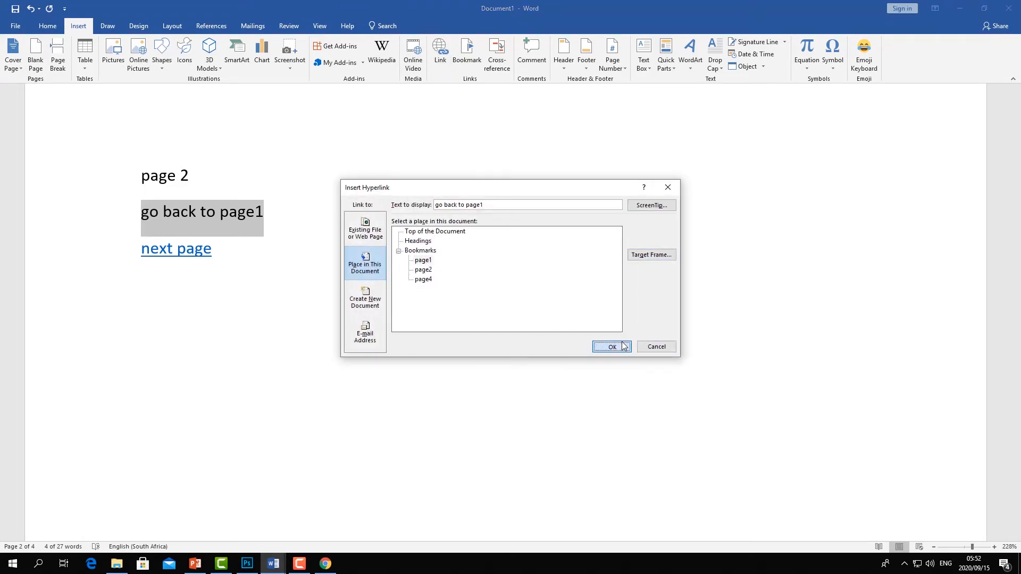
- Test the new links by following them between pages 1, 2 and 4
{"action": "left_click", "coordinate": [220, 248]}
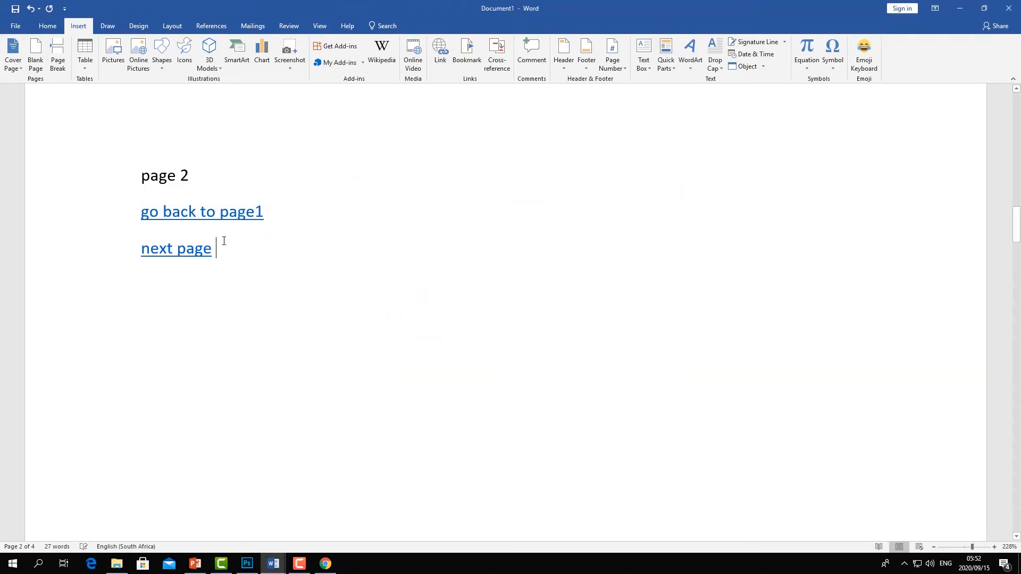
{"action": "triple_click", "coordinate": [168, 254]}
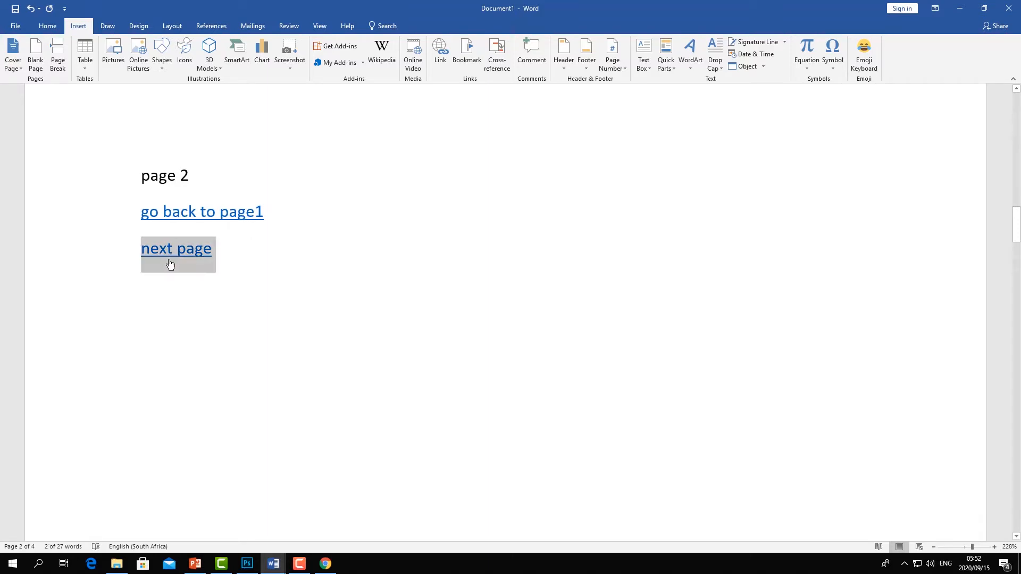
{"action": "left_click", "coordinate": [186, 287]}
{"action": "left_click", "coordinate": [162, 256], "text": "ctrl"}
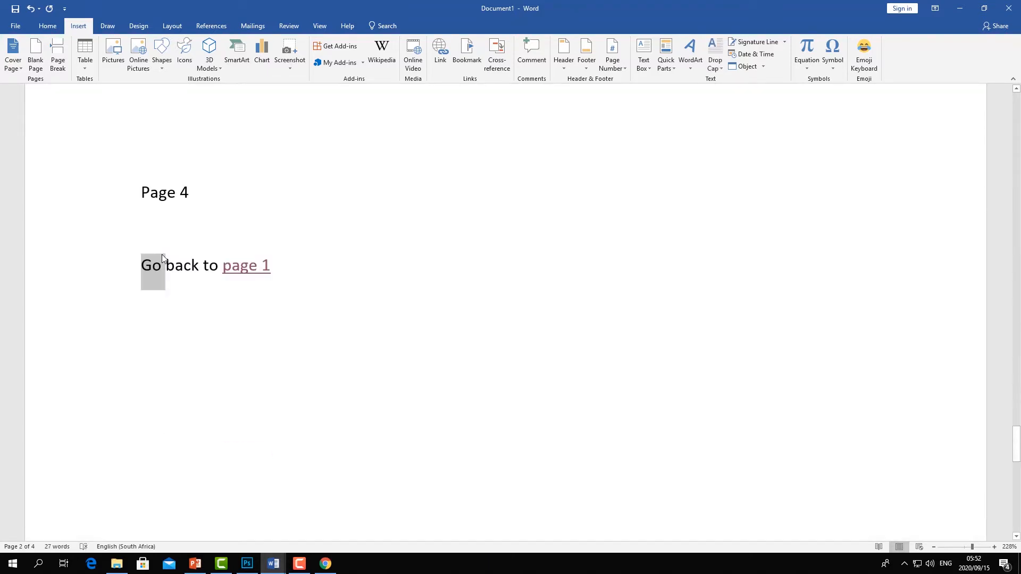
{"action": "left_click", "coordinate": [248, 253], "text": "ctrl"}
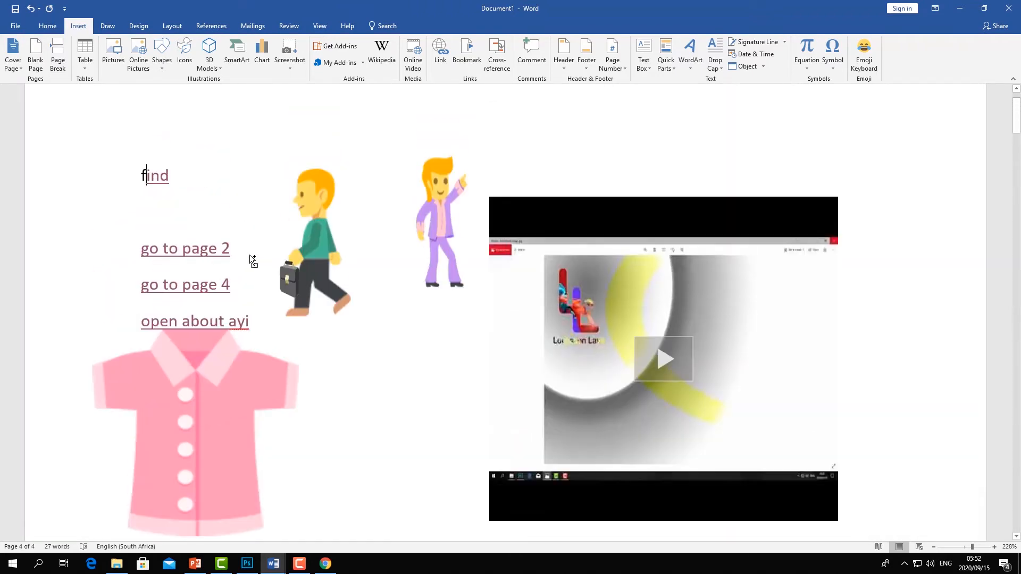
{"action": "left_click", "coordinate": [192, 288], "text": "ctrl"}
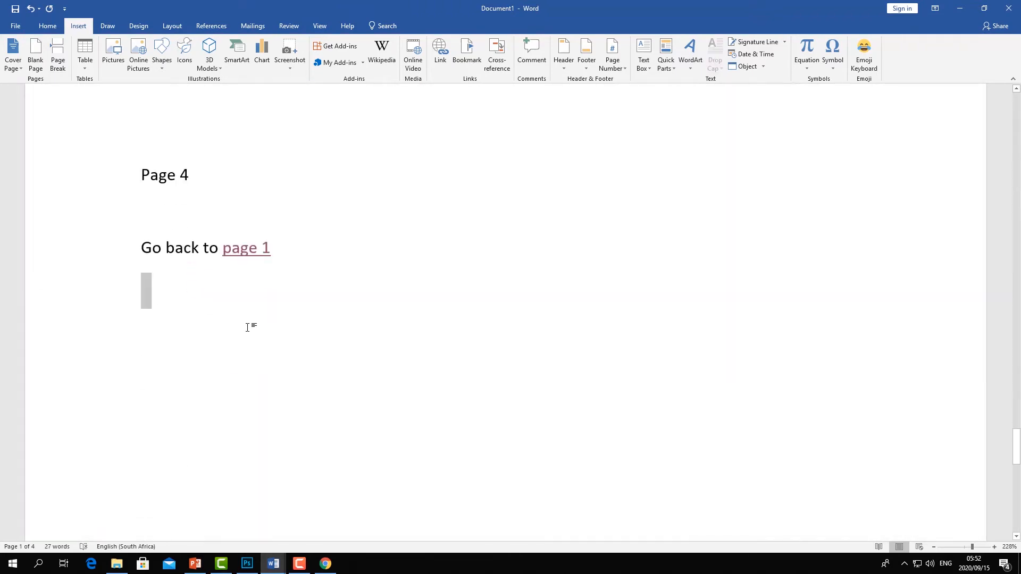
{"action": "left_click", "coordinate": [240, 258], "text": "ctrl"}
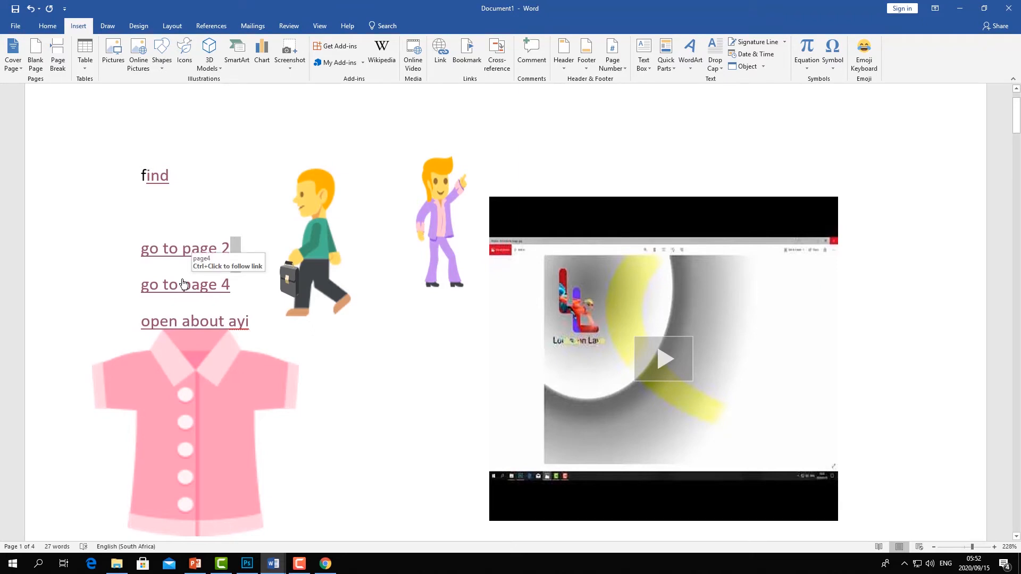
{"action": "left_click", "coordinate": [182, 262], "text": "ctrl"}
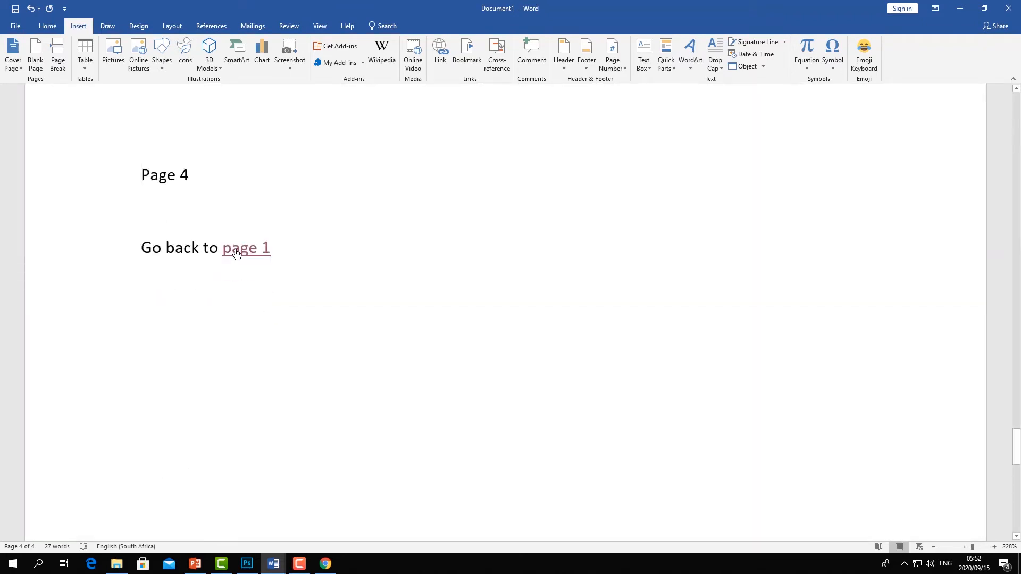
{"action": "left_click", "coordinate": [237, 250], "text": "ctrl"}
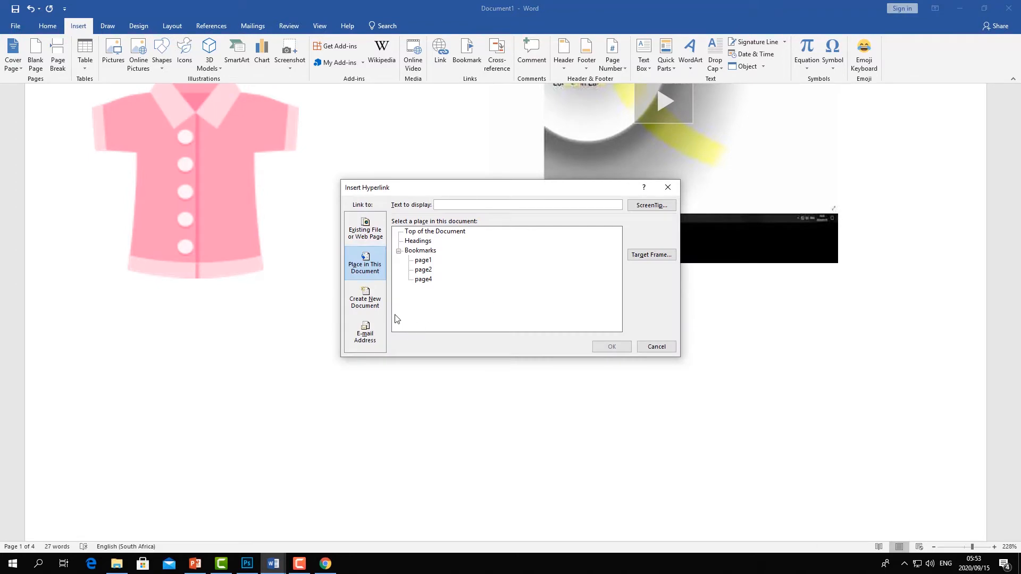
{"action": "left_click", "coordinate": [355, 302]}
{"action": "left_click", "coordinate": [361, 301]}
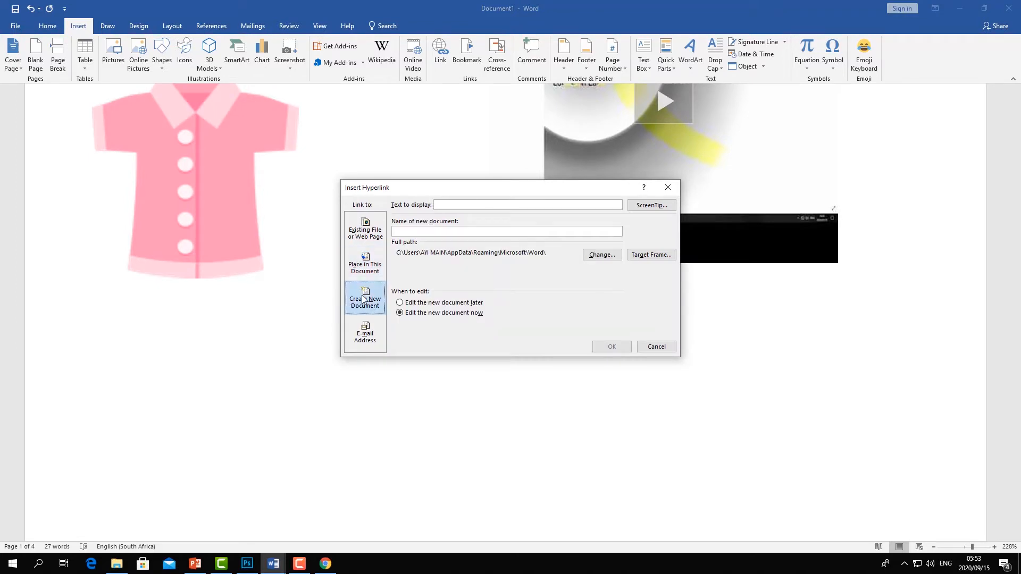
{"action": "left_click", "coordinate": [402, 229]}
{"action": "left_click", "coordinate": [672, 191]}
{"action": "scroll", "coordinate": [365, 222], "scroll_direction": "up", "scroll_amount": 10}
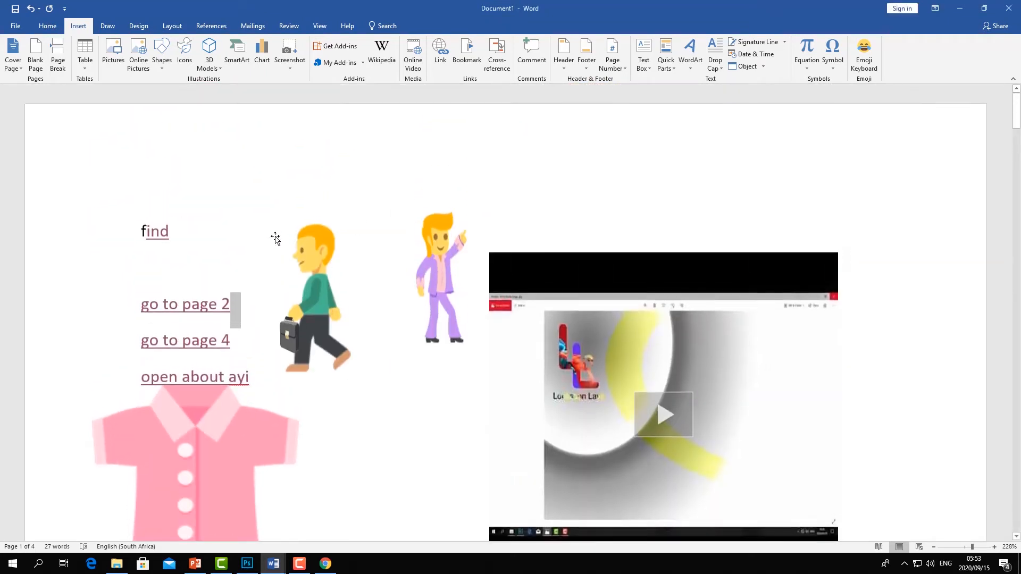
{"action": "scroll", "coordinate": [276, 237], "scroll_direction": "down", "scroll_amount": 2}
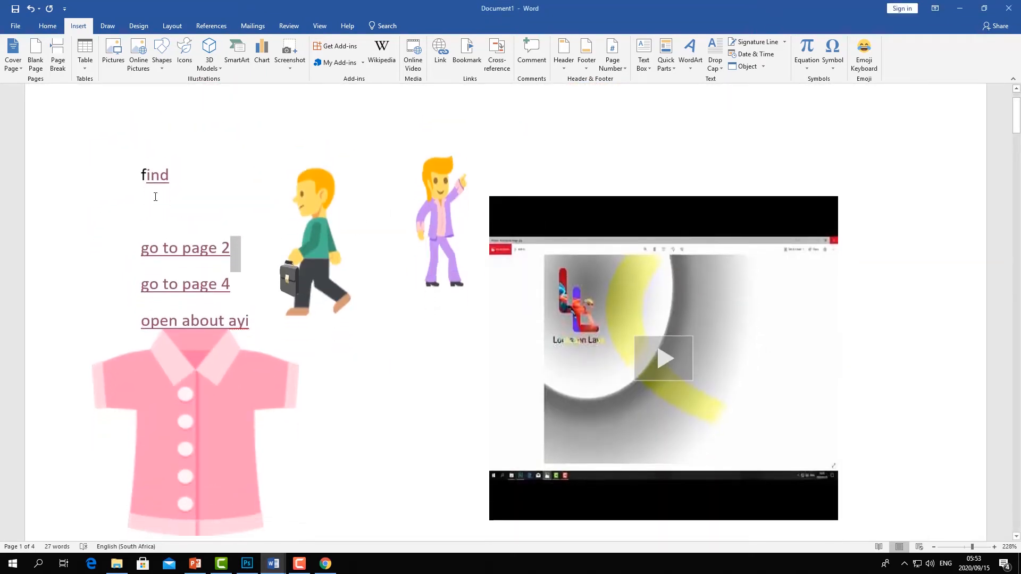
- Type "create new" on the blank line below "find" on page 1
{"action": "left_click", "coordinate": [176, 222]}
{"action": "type", "text": "cvre"}
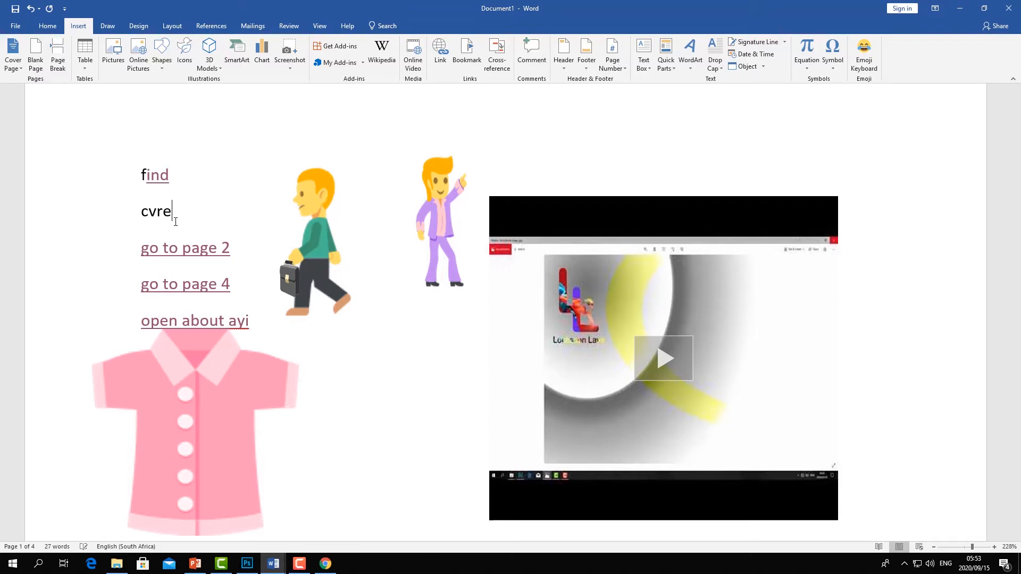
{"action": "type", "text": "ate new"}
{"action": "key", "text": "BackSpace"}
- Select "create new" and examine the Create New Document and E-mail Address link options without applying one
{"action": "left_click_drag", "start_coordinate": [224, 213], "coordinate": [139, 214]}
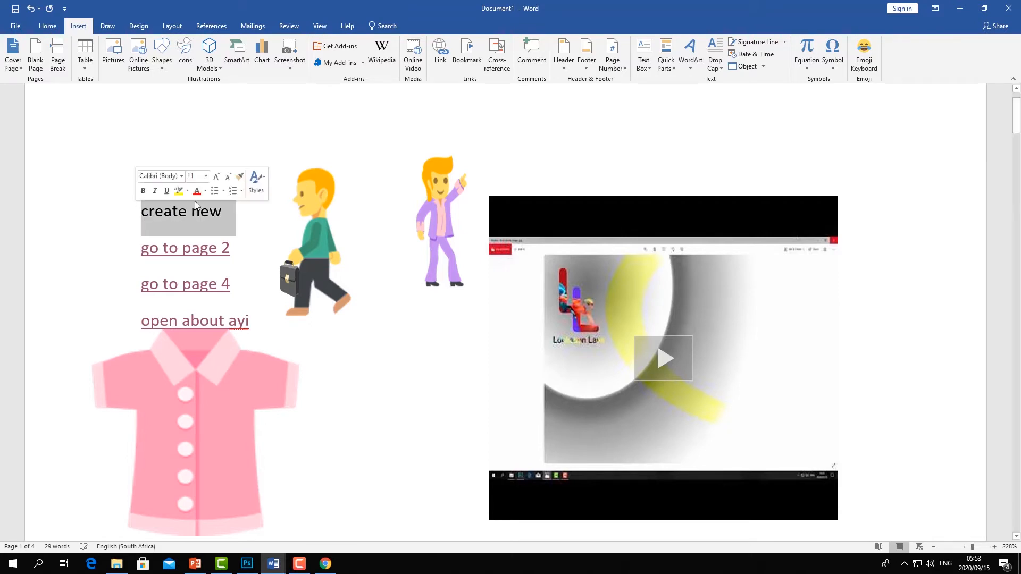
{"action": "left_click", "coordinate": [446, 63]}
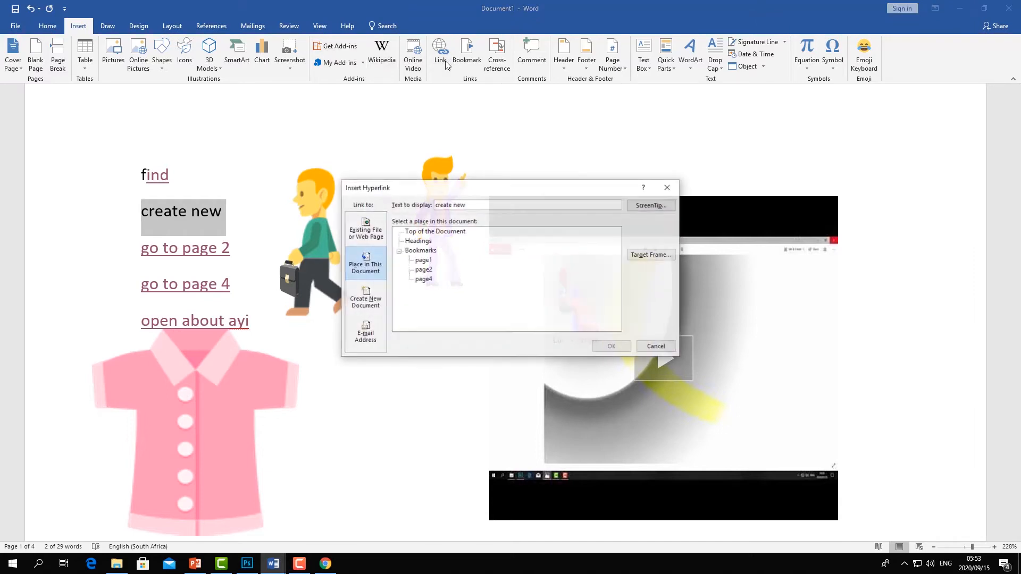
{"action": "left_click", "coordinate": [373, 309]}
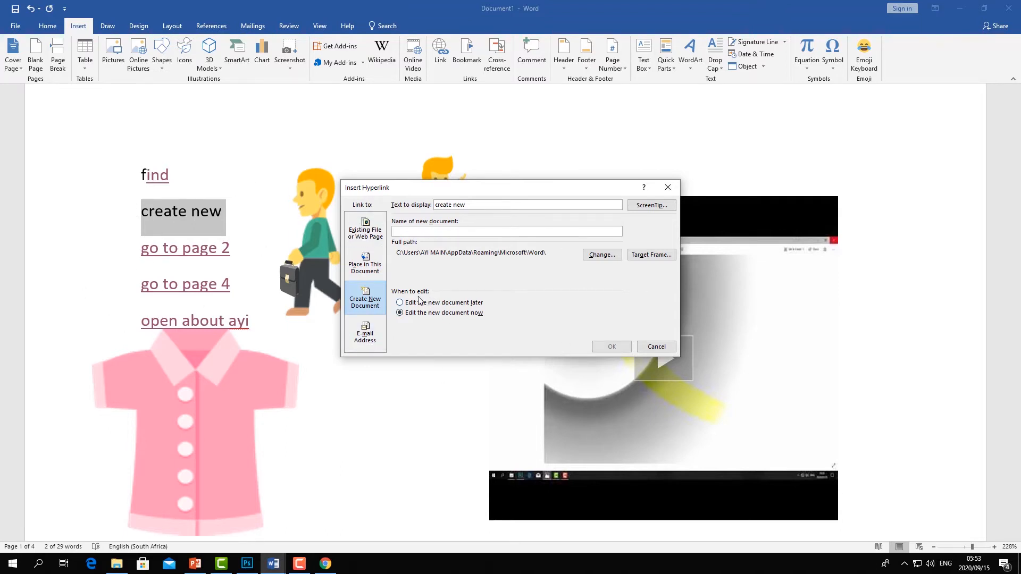
{"action": "left_click", "coordinate": [367, 333]}
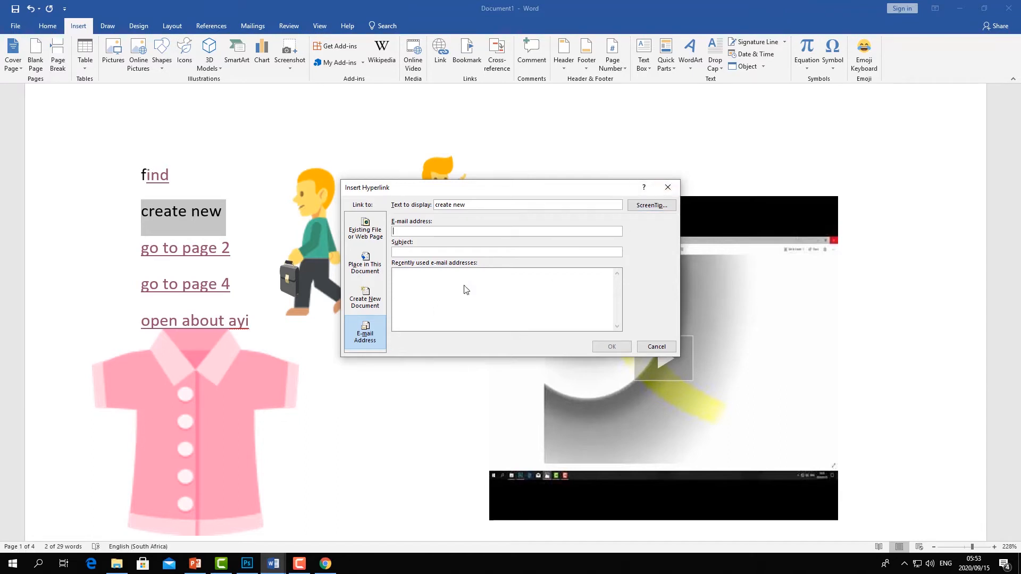
{"action": "left_click", "coordinate": [668, 187]}
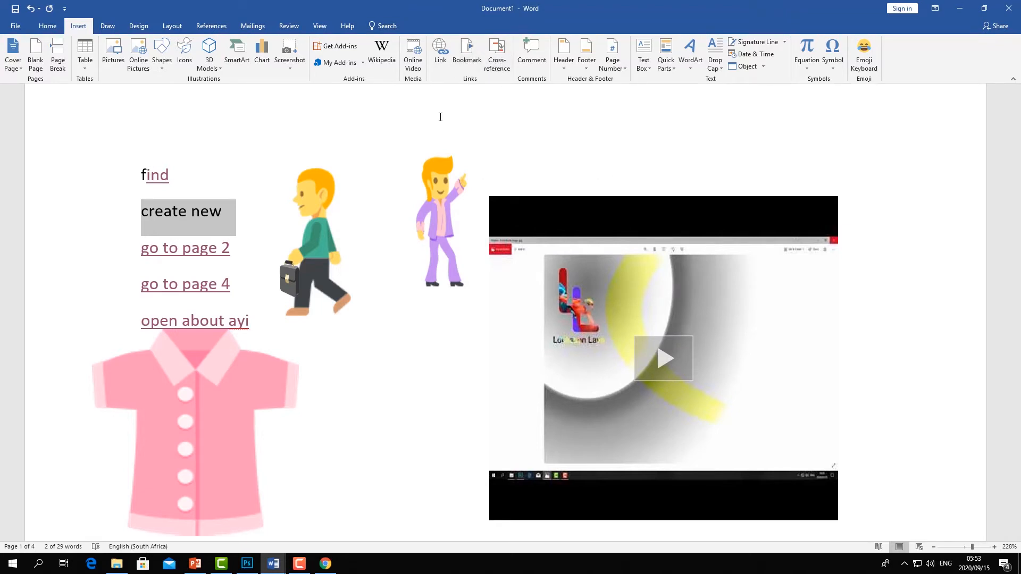
{"action": "left_click", "coordinate": [496, 56]}
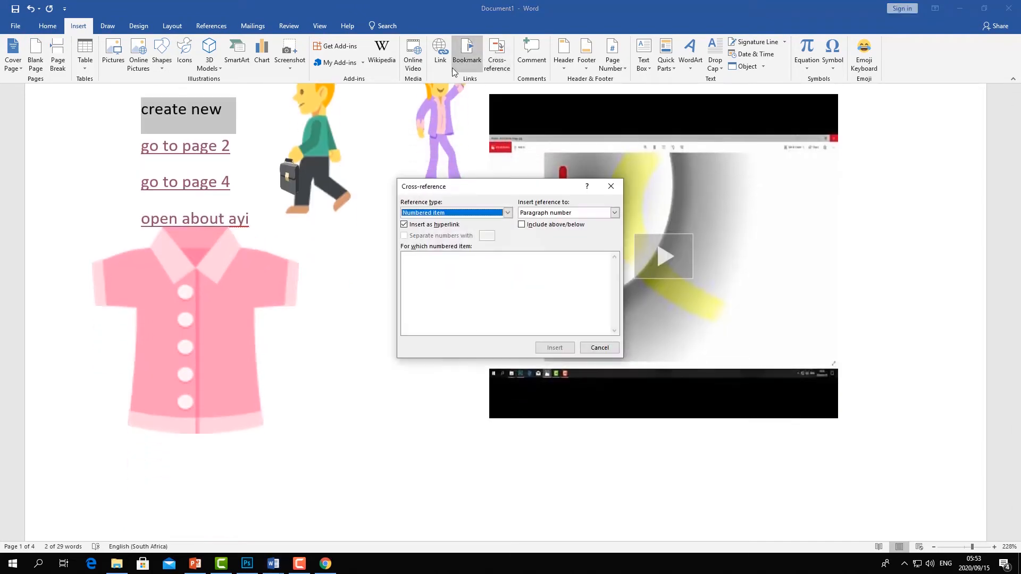
{"action": "left_click", "coordinate": [618, 183]}
{"action": "scroll", "coordinate": [304, 305], "scroll_direction": "down", "scroll_amount": 3}
{"action": "scroll", "coordinate": [305, 304], "scroll_direction": "up", "scroll_amount": 1}
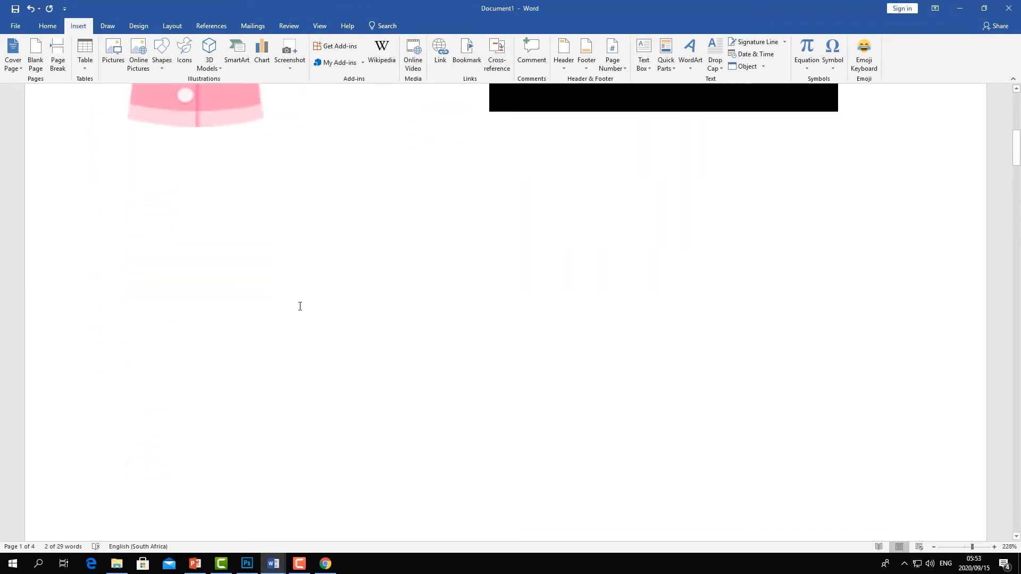
{"action": "left_click", "coordinate": [328, 297]}
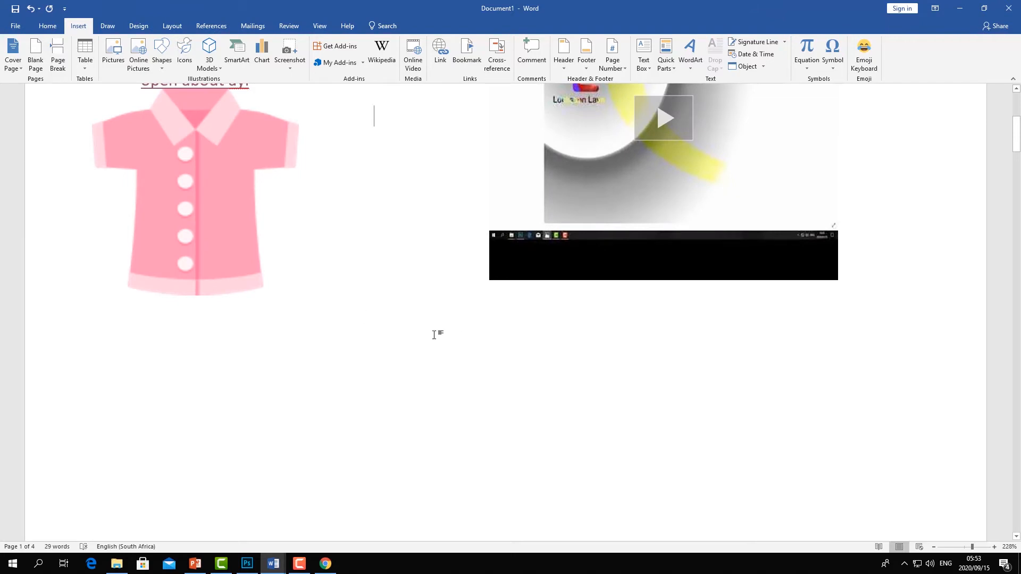
- Select the "page 2" heading and try inserting a cross-reference with Bookmark as the reference type
{"action": "scroll", "coordinate": [436, 333], "scroll_direction": "down", "scroll_amount": 4}
{"action": "scroll", "coordinate": [429, 327], "scroll_direction": "up", "scroll_amount": 1}
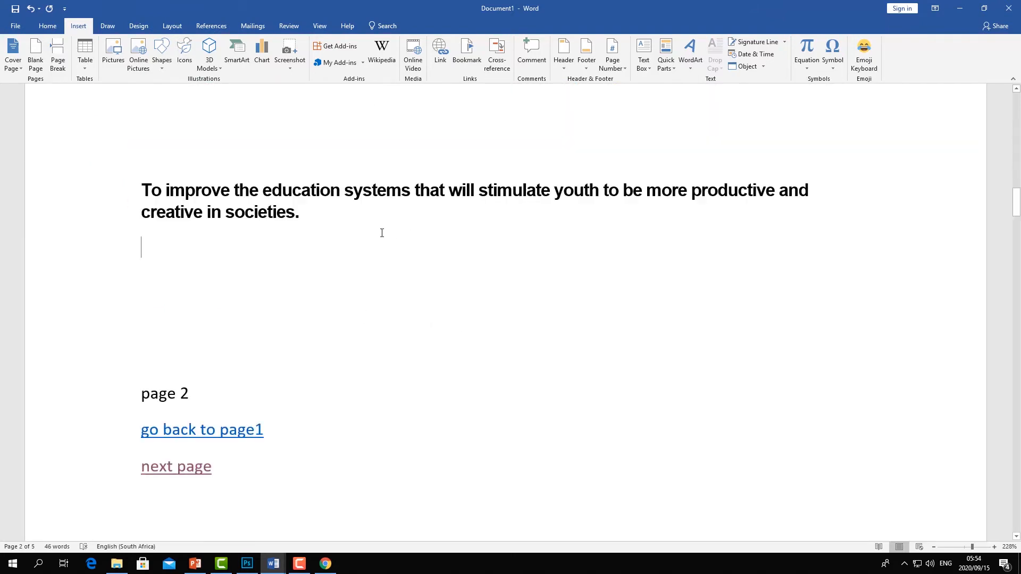
{"action": "scroll", "coordinate": [367, 233], "scroll_direction": "up", "scroll_amount": 4}
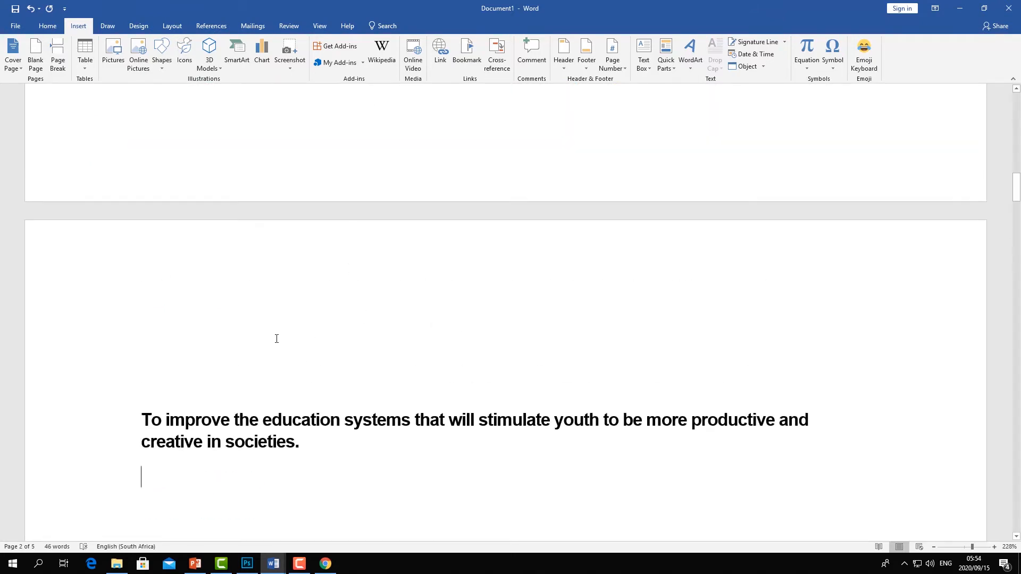
{"action": "scroll", "coordinate": [276, 338], "scroll_direction": "down", "scroll_amount": 6}
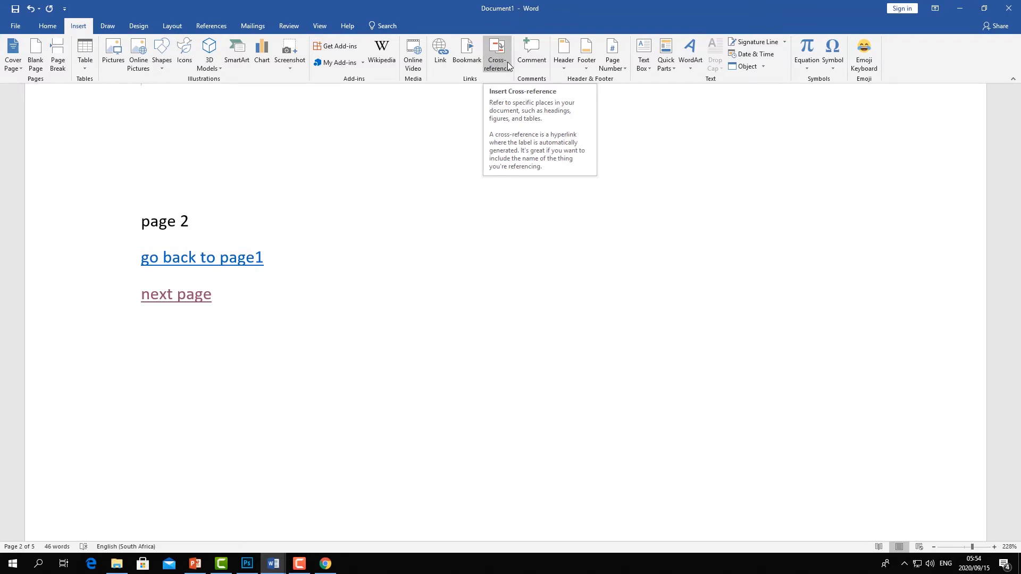
{"action": "left_click", "coordinate": [126, 216]}
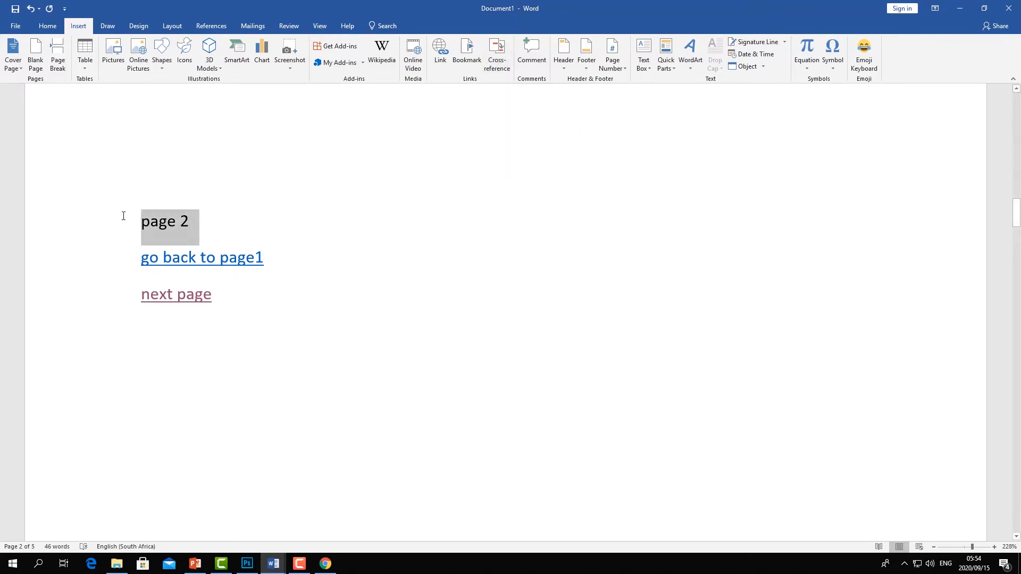
{"action": "left_click", "coordinate": [495, 53]}
{"action": "scroll", "coordinate": [472, 137], "scroll_direction": "down", "scroll_amount": 3}
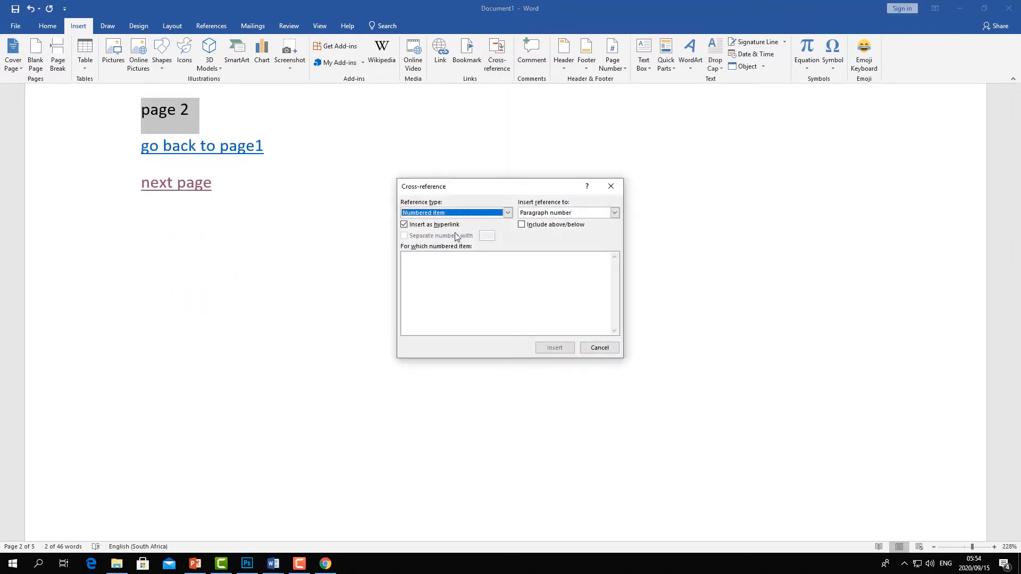
{"action": "left_click", "coordinate": [503, 215]}
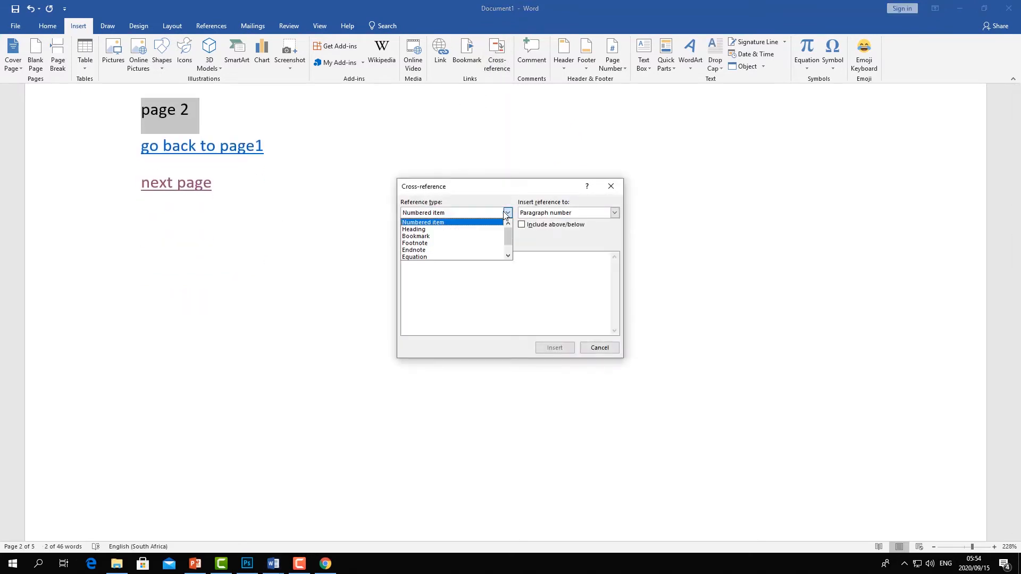
{"action": "left_click", "coordinate": [429, 237]}
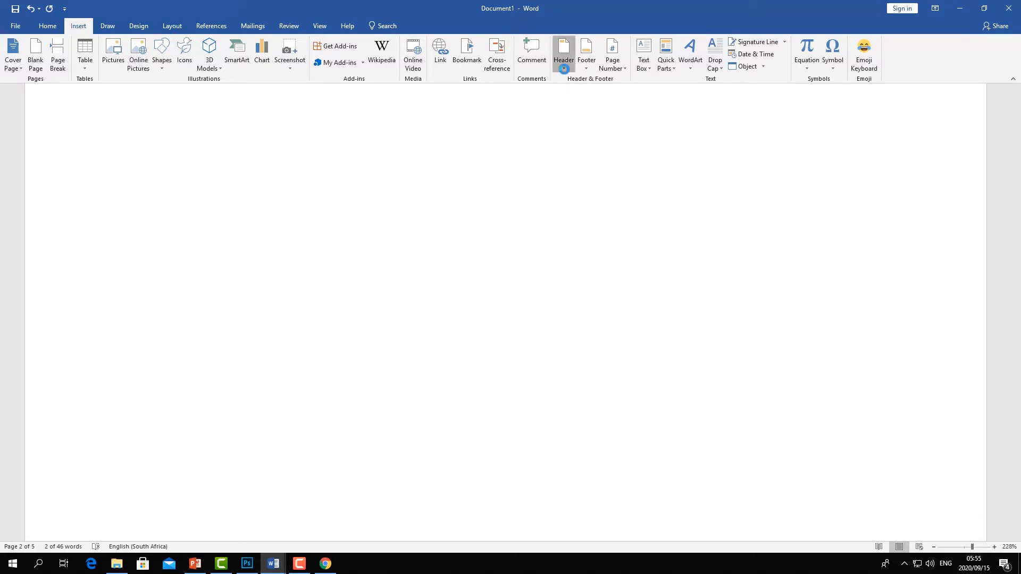
{"action": "left_click", "coordinate": [564, 68]}
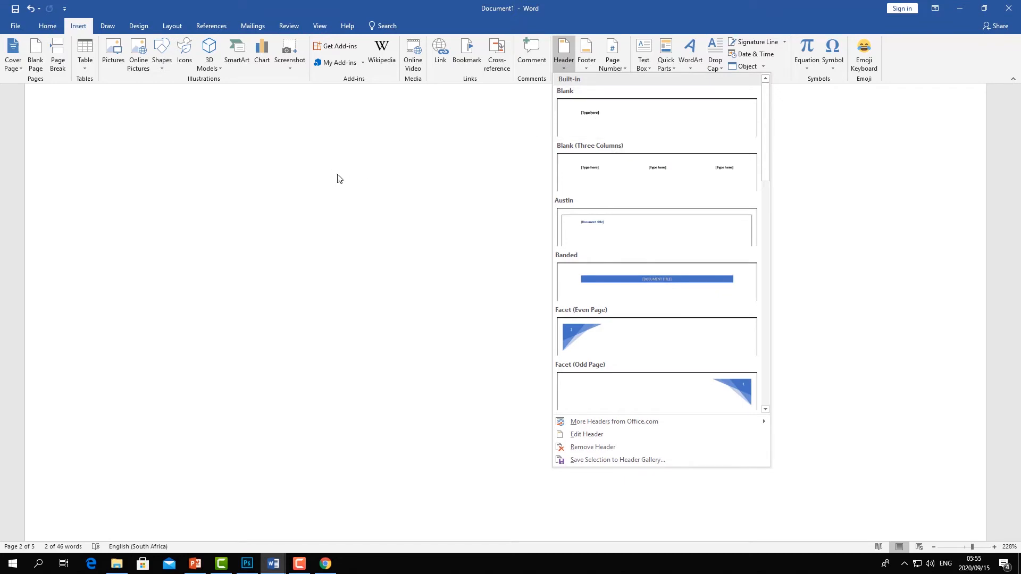
{"action": "scroll", "coordinate": [337, 179], "scroll_direction": "up", "scroll_amount": 10}
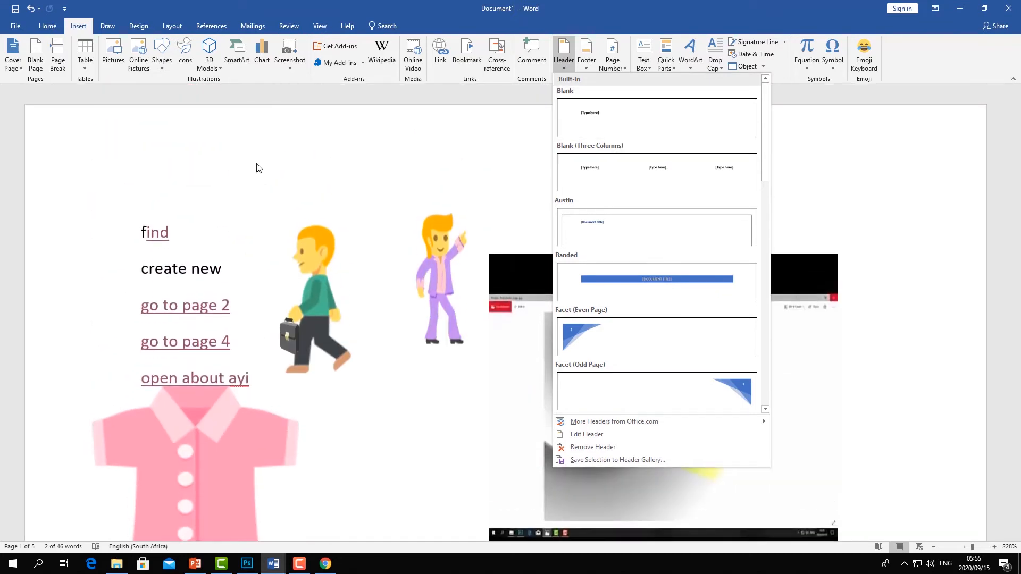
{"action": "left_click", "coordinate": [246, 154]}
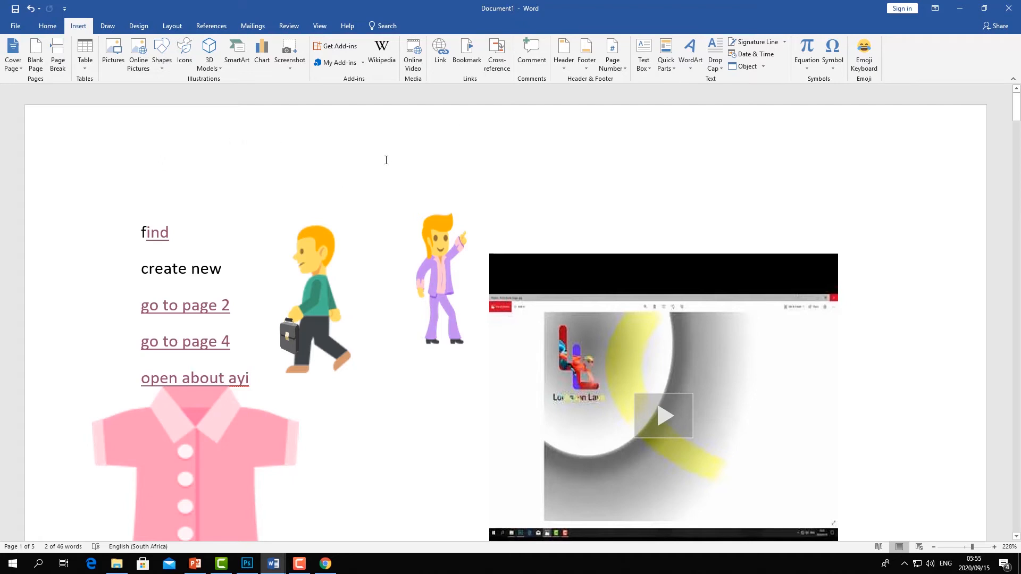
- Insert a Blank header reading "Word processor" and return to the document body
{"action": "left_click", "coordinate": [568, 68]}
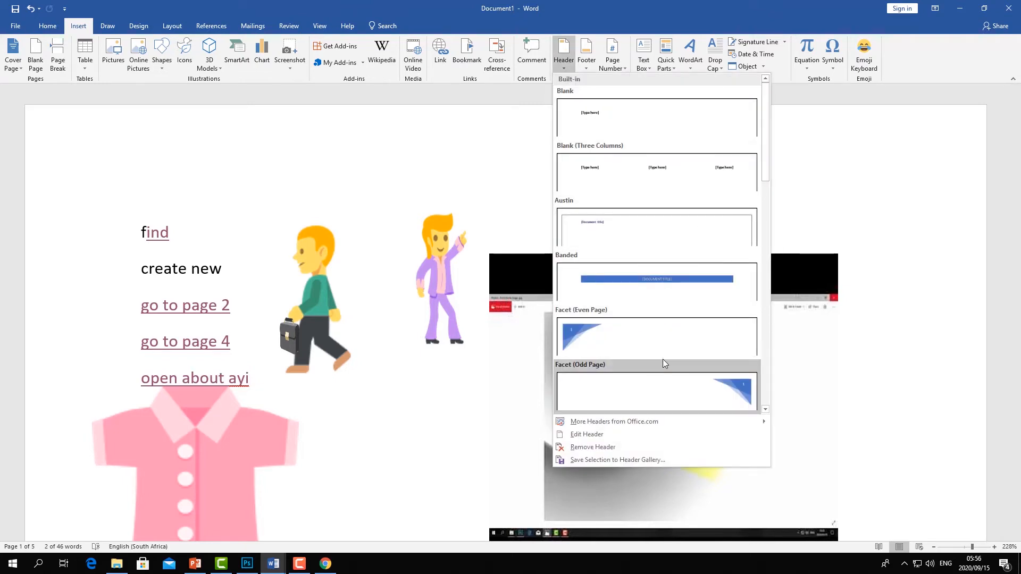
{"action": "left_click", "coordinate": [622, 117]}
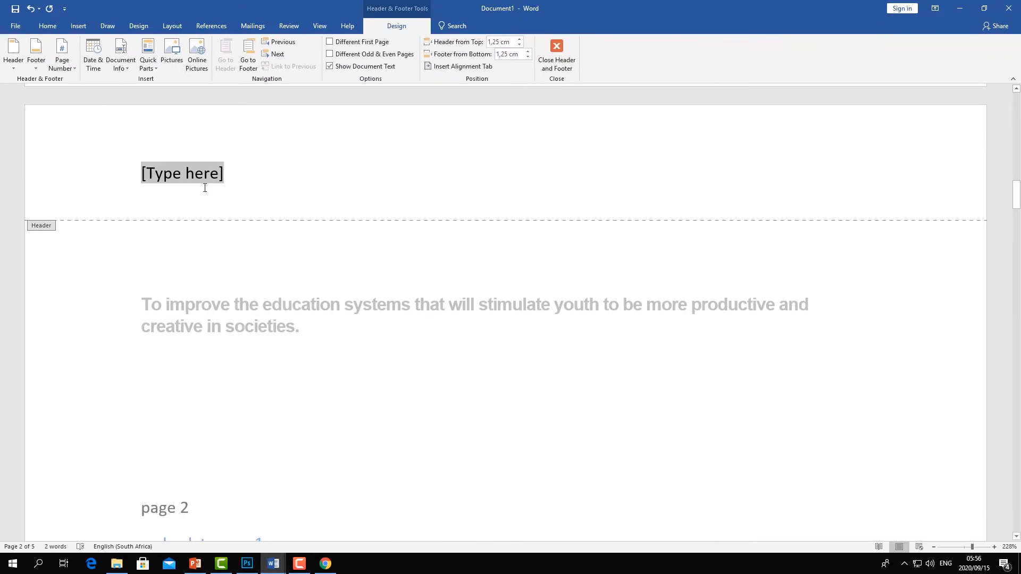
{"action": "type", "text": "Word processor"}
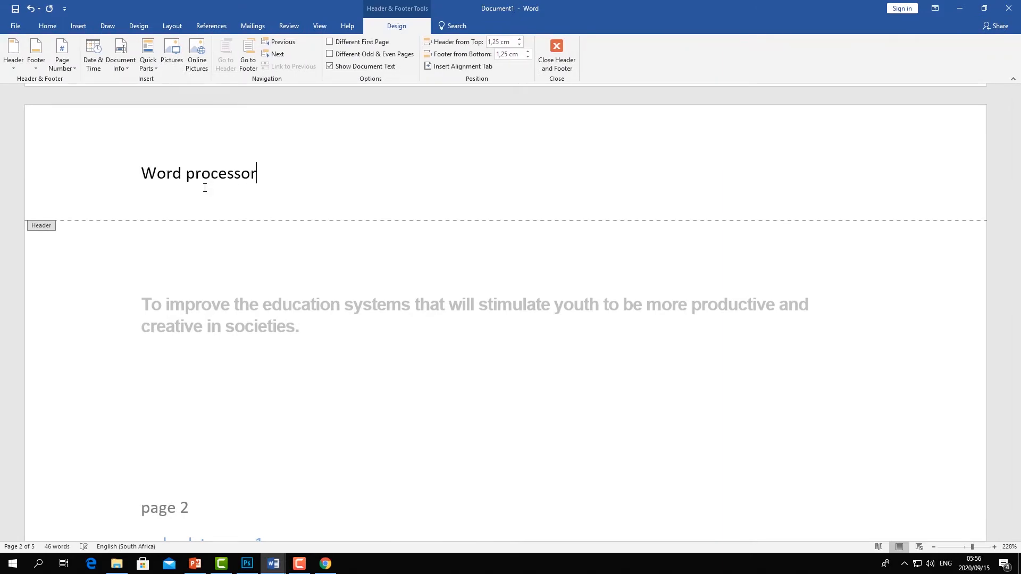
{"action": "double_click", "coordinate": [321, 374]}
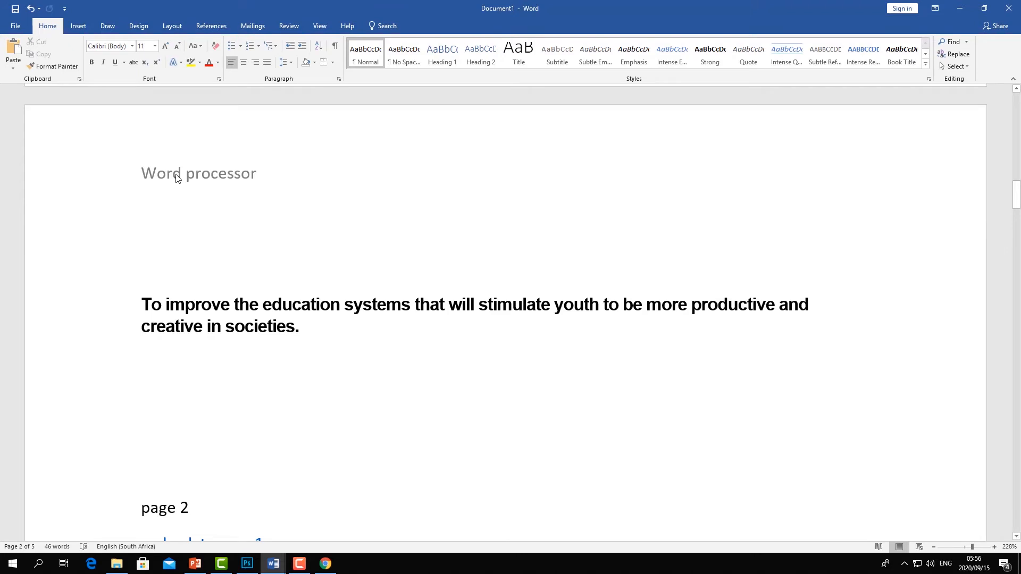
- Scroll through the pages to check the header on each one
{"action": "scroll", "coordinate": [177, 178], "scroll_direction": "down", "scroll_amount": 10}
{"action": "scroll", "coordinate": [200, 233], "scroll_direction": "down", "scroll_amount": 2}
{"action": "scroll", "coordinate": [177, 237], "scroll_direction": "down", "scroll_amount": 15}
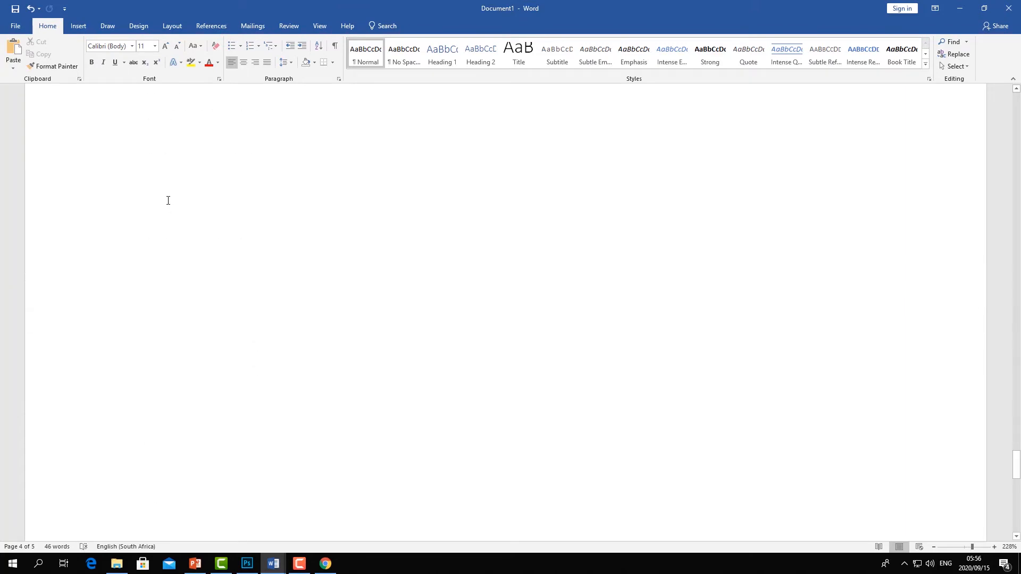
{"action": "scroll", "coordinate": [181, 195], "scroll_direction": "up", "scroll_amount": 5}
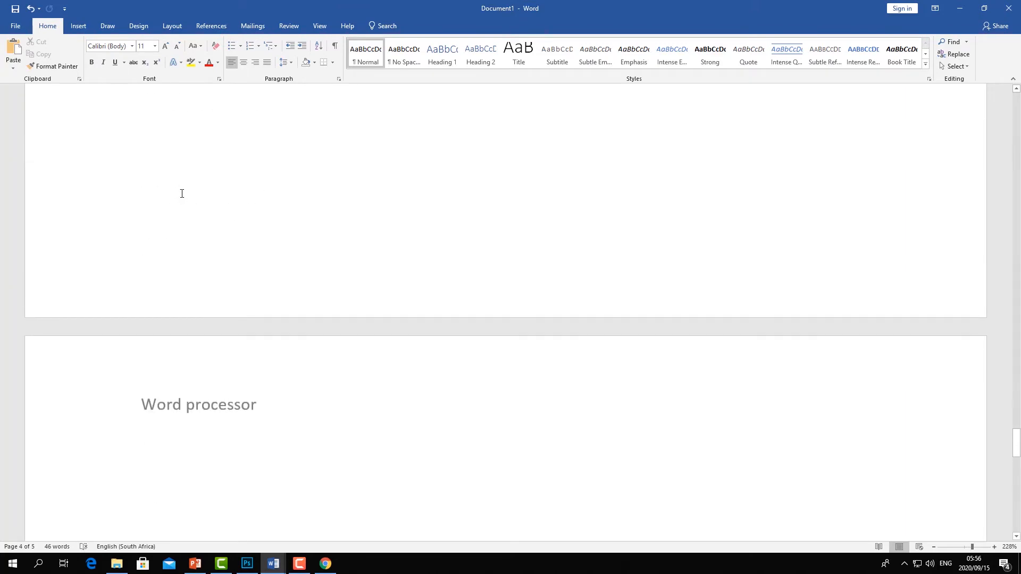
{"action": "scroll", "coordinate": [181, 193], "scroll_direction": "up", "scroll_amount": 6}
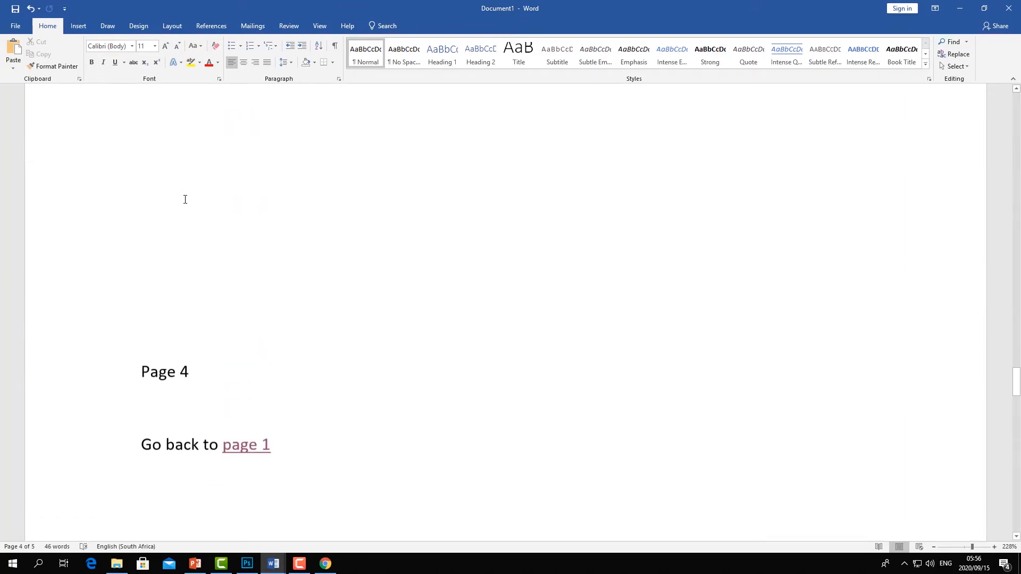
{"action": "scroll", "coordinate": [188, 202], "scroll_direction": "up", "scroll_amount": 6}
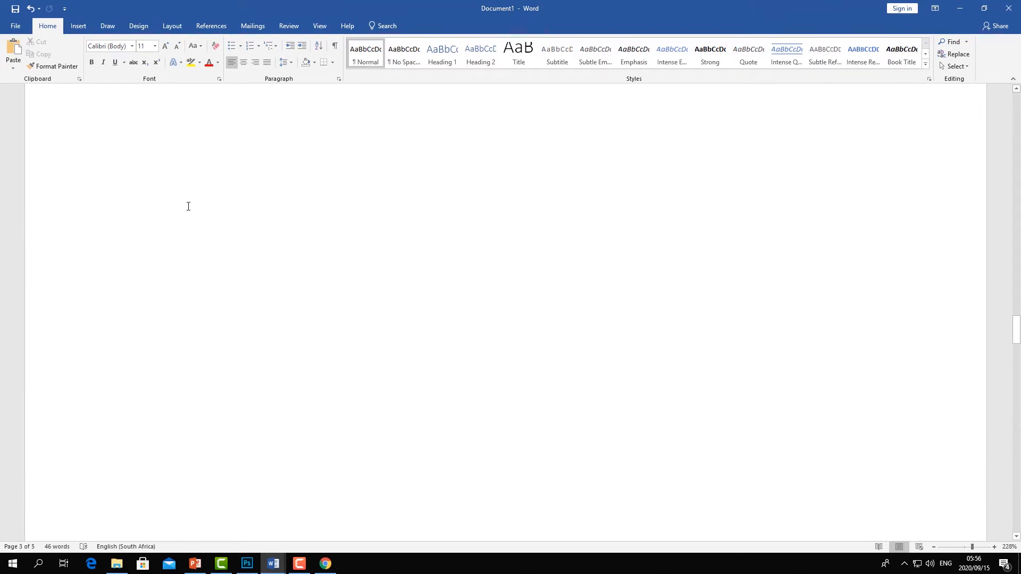
{"action": "scroll", "coordinate": [189, 208], "scroll_direction": "up", "scroll_amount": 5}
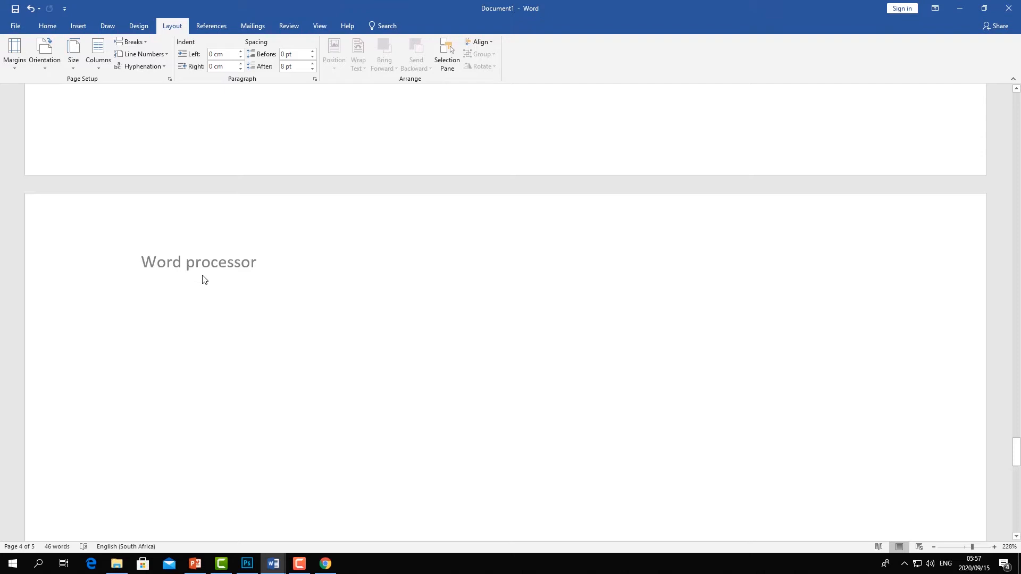
{"action": "scroll", "coordinate": [218, 270], "scroll_direction": "down", "scroll_amount": 6}
{"action": "scroll", "coordinate": [222, 269], "scroll_direction": "up", "scroll_amount": 8}
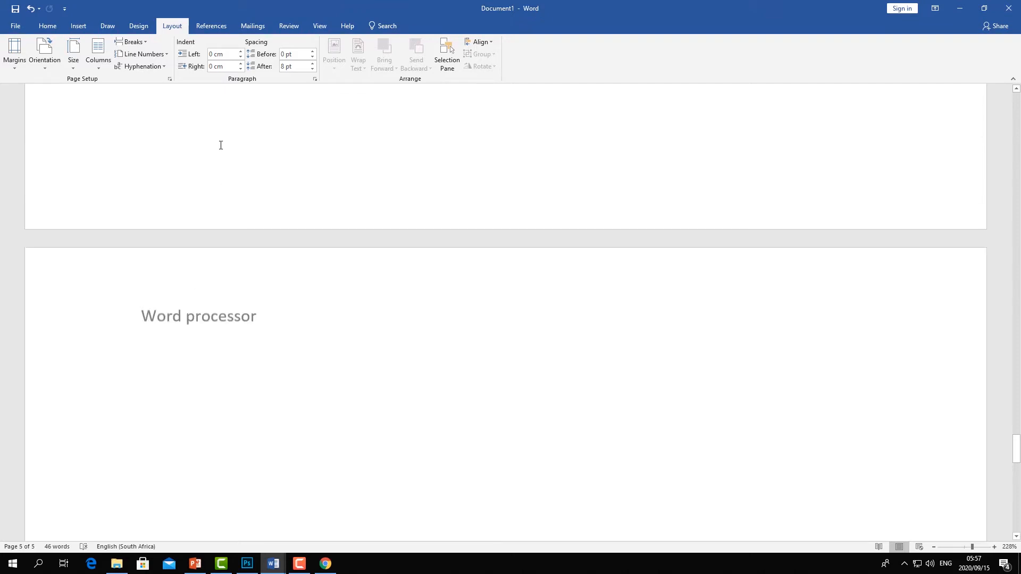
- Insert a Blank footer reading "Copyright" and return to the document body
{"action": "left_click", "coordinate": [89, 25]}
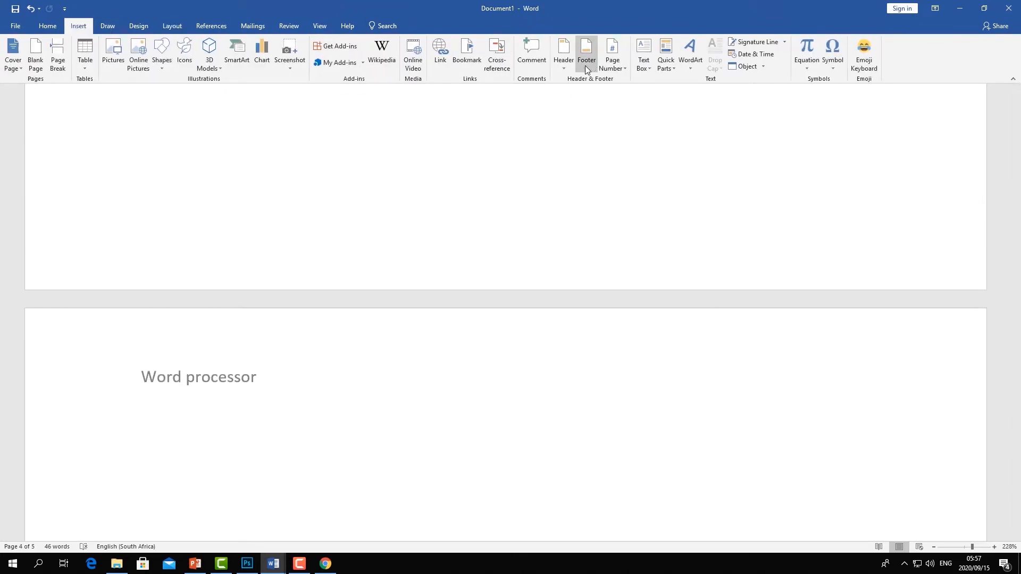
{"action": "scroll", "coordinate": [485, 161], "scroll_direction": "down", "scroll_amount": 3}
{"action": "scroll", "coordinate": [445, 319], "scroll_direction": "down", "scroll_amount": 4}
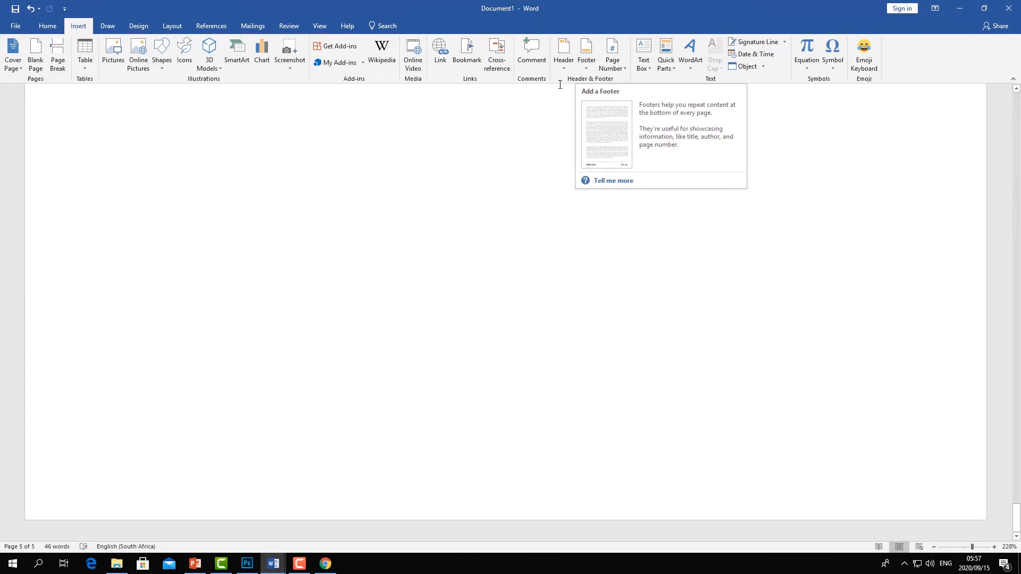
{"action": "left_click", "coordinate": [587, 66]}
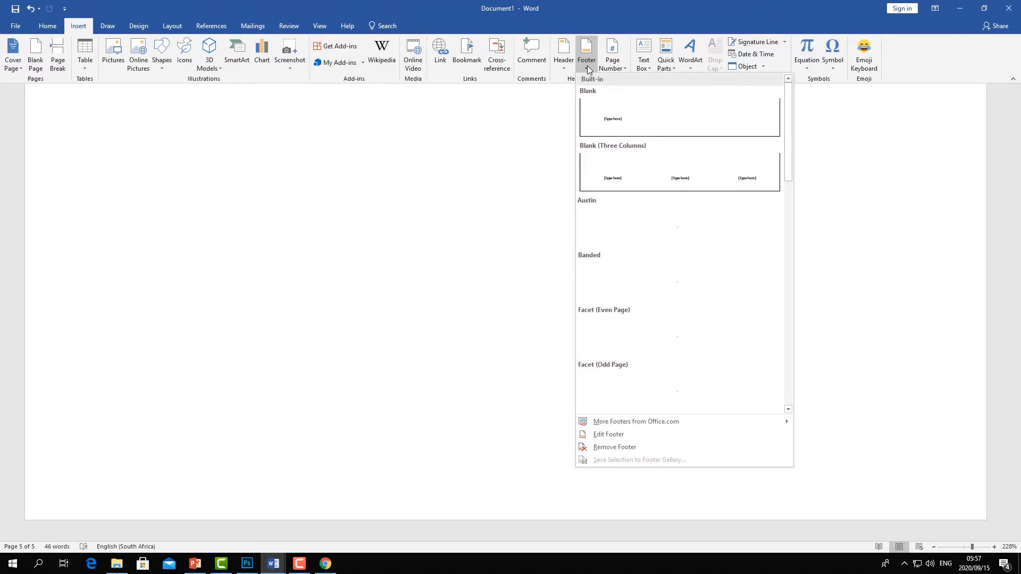
{"action": "left_click", "coordinate": [612, 116]}
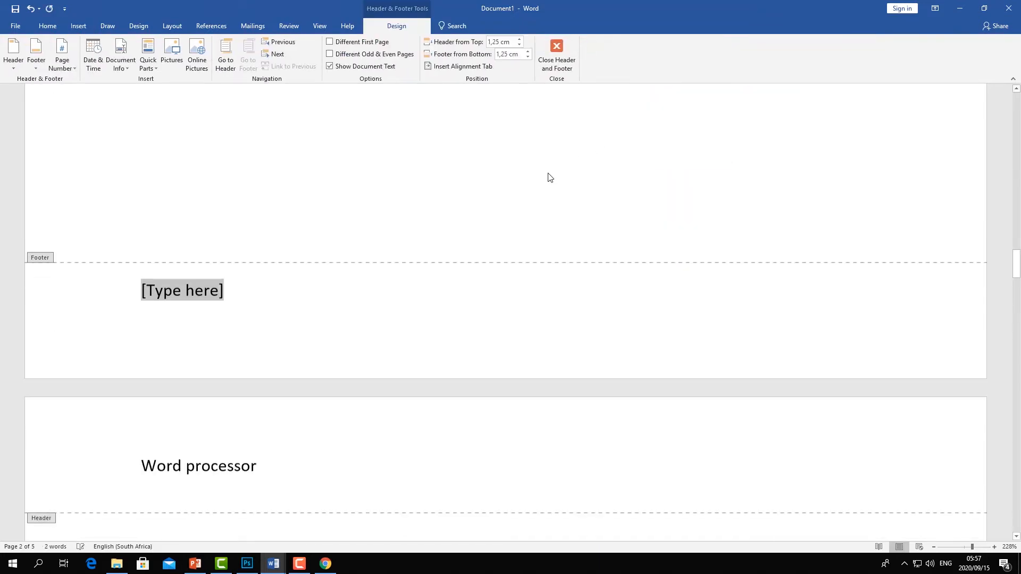
{"action": "scroll", "coordinate": [244, 306], "scroll_direction": "down", "scroll_amount": 1}
{"action": "type", "text": "C"}
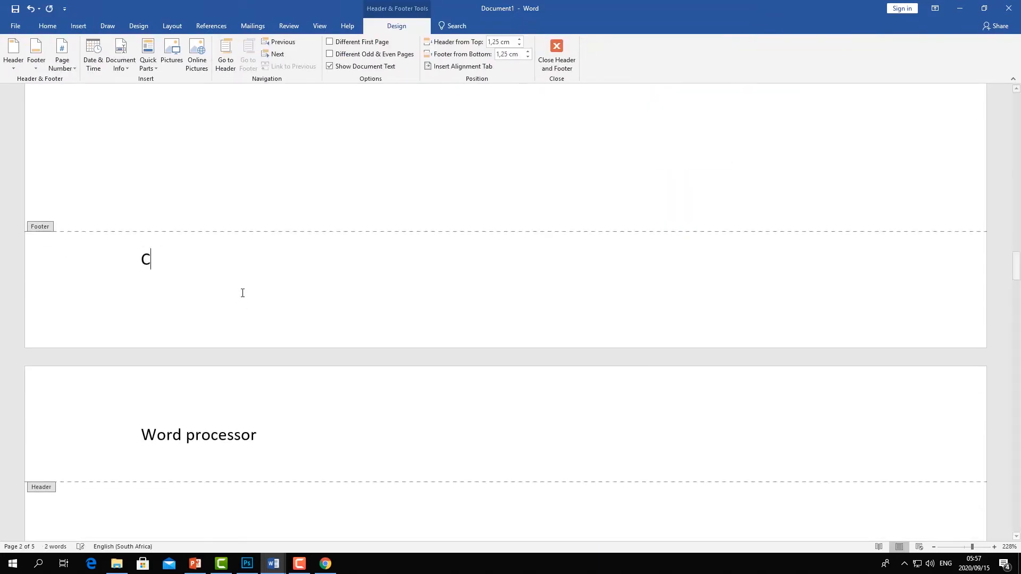
{"action": "type", "text": "opyright"}
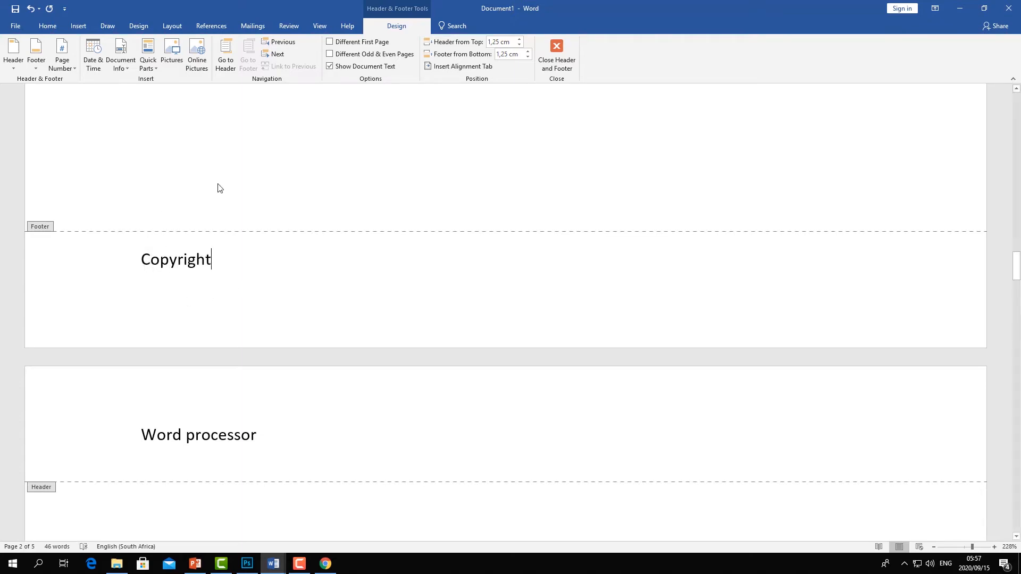
{"action": "double_click", "coordinate": [230, 176]}
- Reopen the footer and replace "Copyright" with the author's full name
{"action": "scroll", "coordinate": [244, 213], "scroll_direction": "up", "scroll_amount": 15}
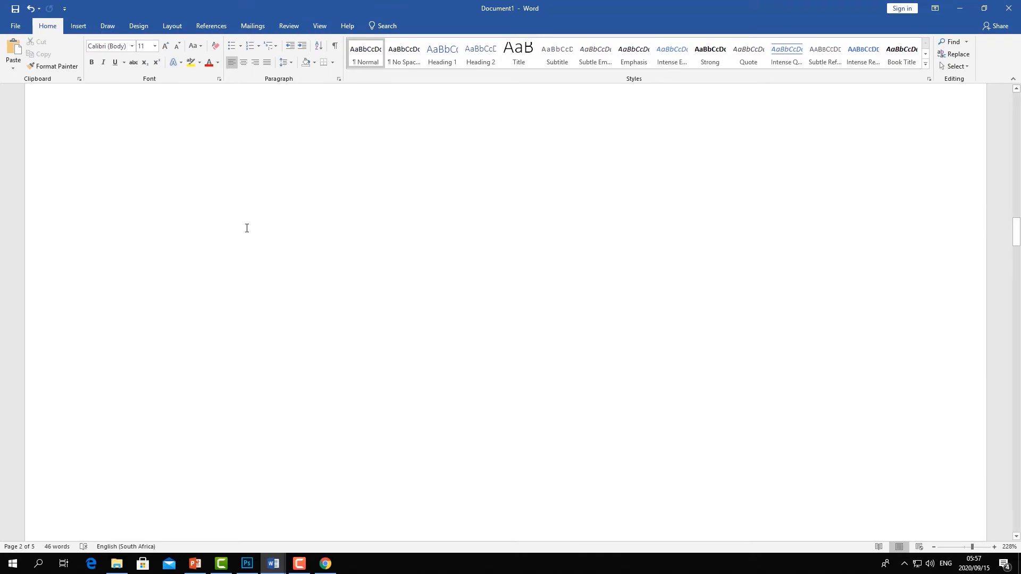
{"action": "scroll", "coordinate": [253, 197], "scroll_direction": "up", "scroll_amount": 10}
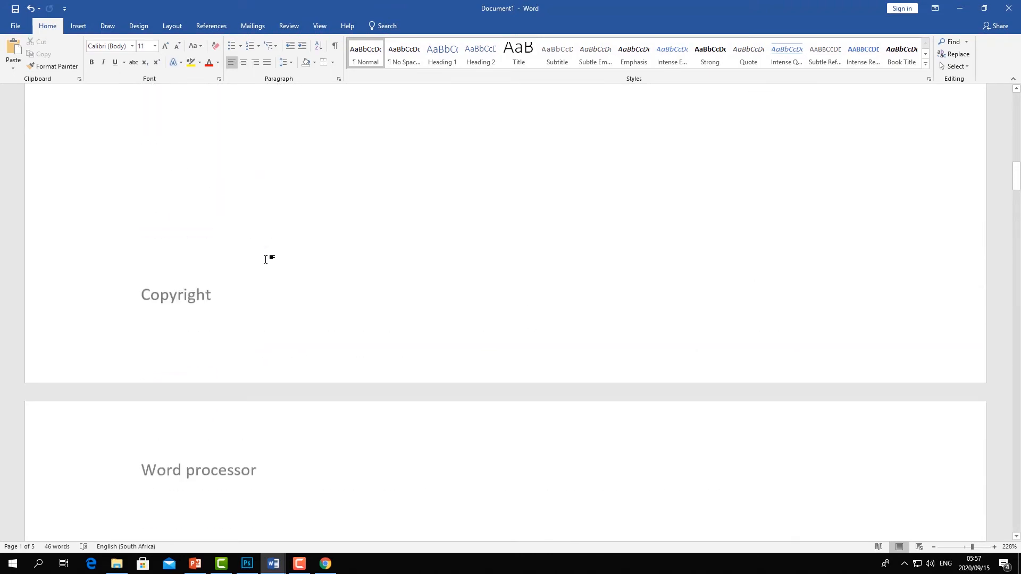
{"action": "scroll", "coordinate": [297, 193], "scroll_direction": "up", "scroll_amount": 5}
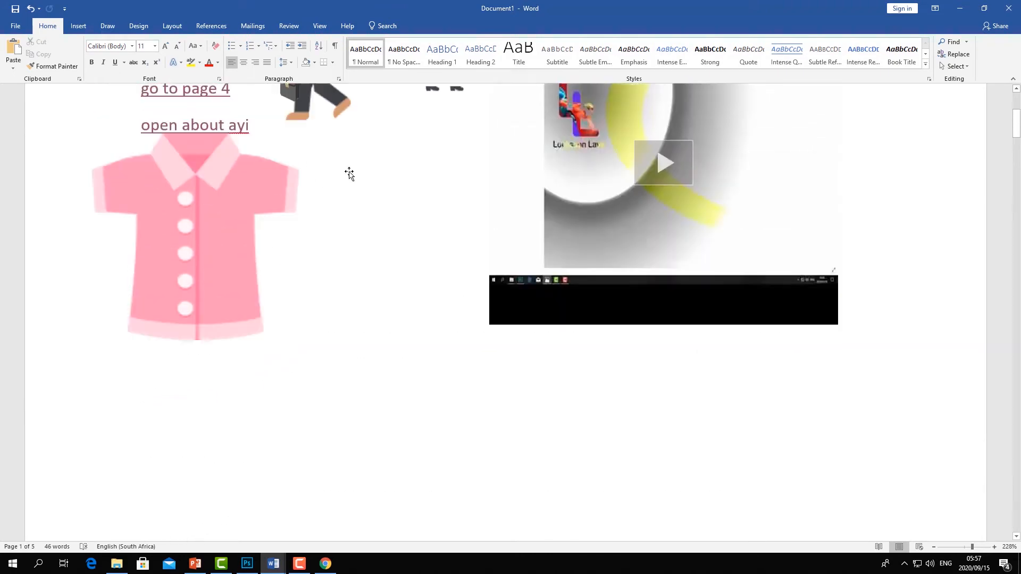
{"action": "scroll", "coordinate": [228, 275], "scroll_direction": "up", "scroll_amount": 2}
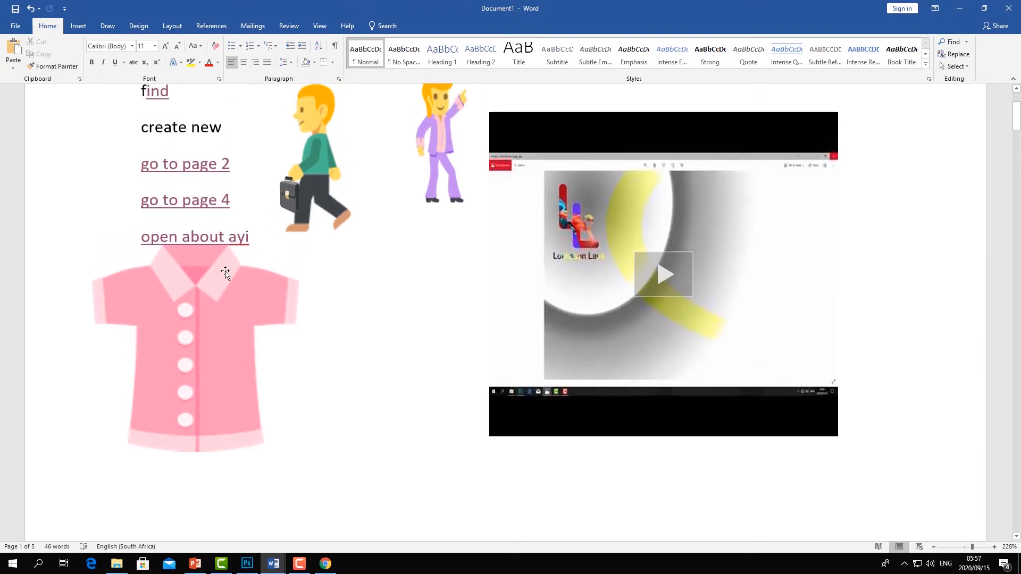
{"action": "scroll", "coordinate": [225, 273], "scroll_direction": "down", "scroll_amount": 15}
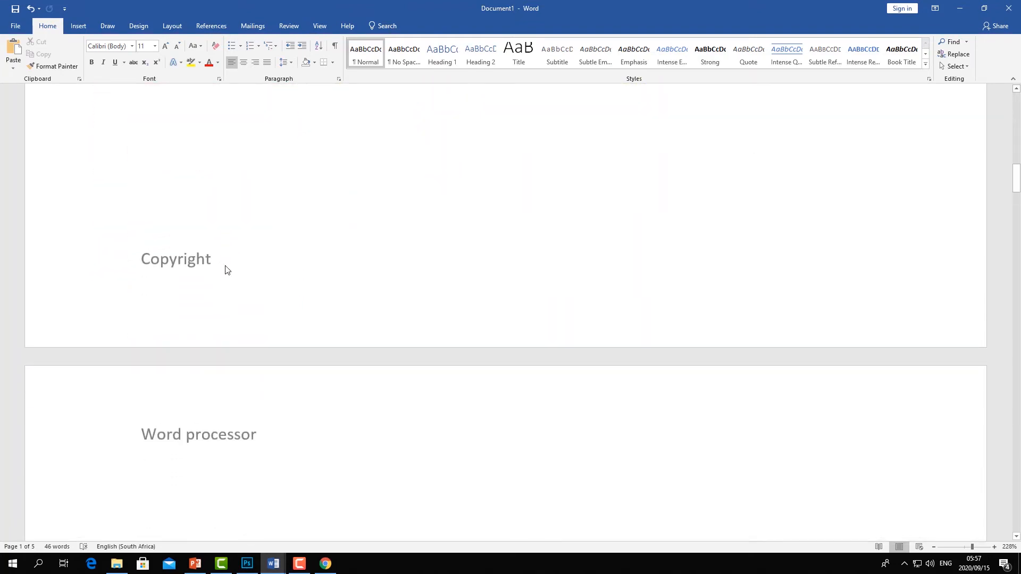
{"action": "double_click", "coordinate": [207, 260]}
{"action": "left_click", "coordinate": [219, 259]}
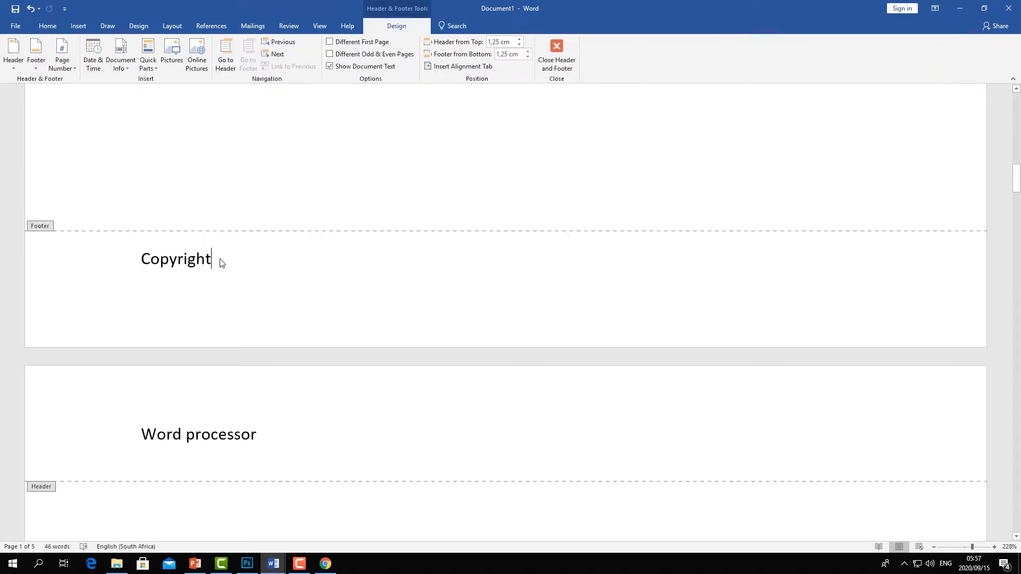
{"action": "left_click_drag", "start_coordinate": [217, 258], "coordinate": [110, 257]}
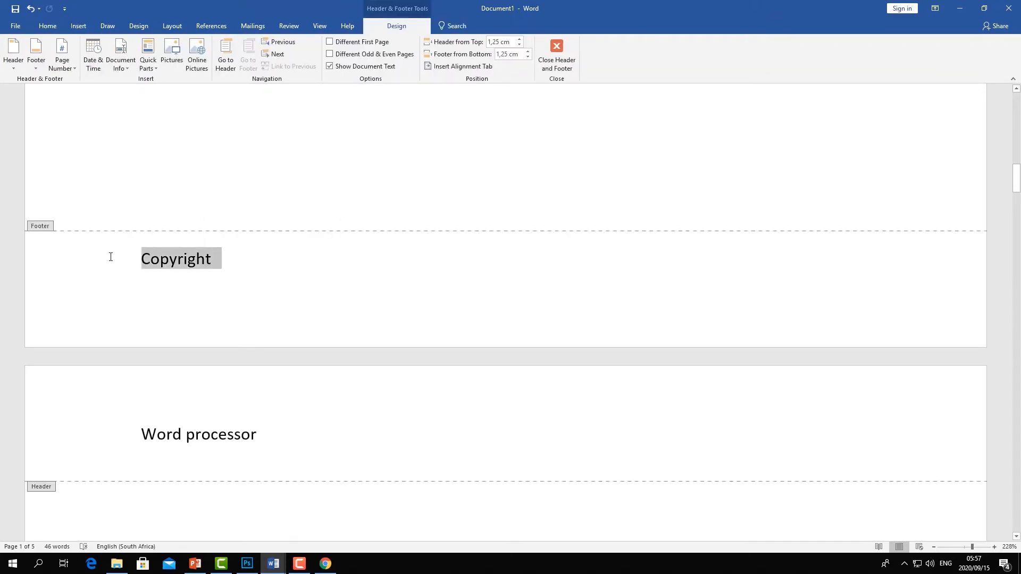
{"action": "type", "text": "thio"}
{"action": "key", "text": "BackSpace"}
{"action": "key", "text": "BackSpace"}
{"action": "key", "text": "BackSpace"}
{"action": "key", "text": "BackSpace"}
{"action": "type", "text": "em"}
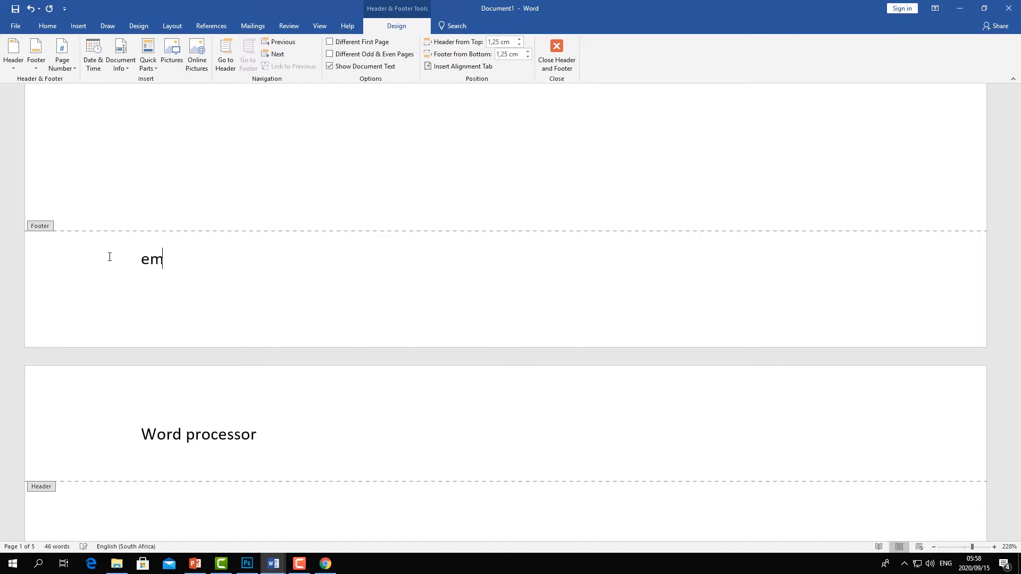
{"action": "type", "text": "ery bob du"}
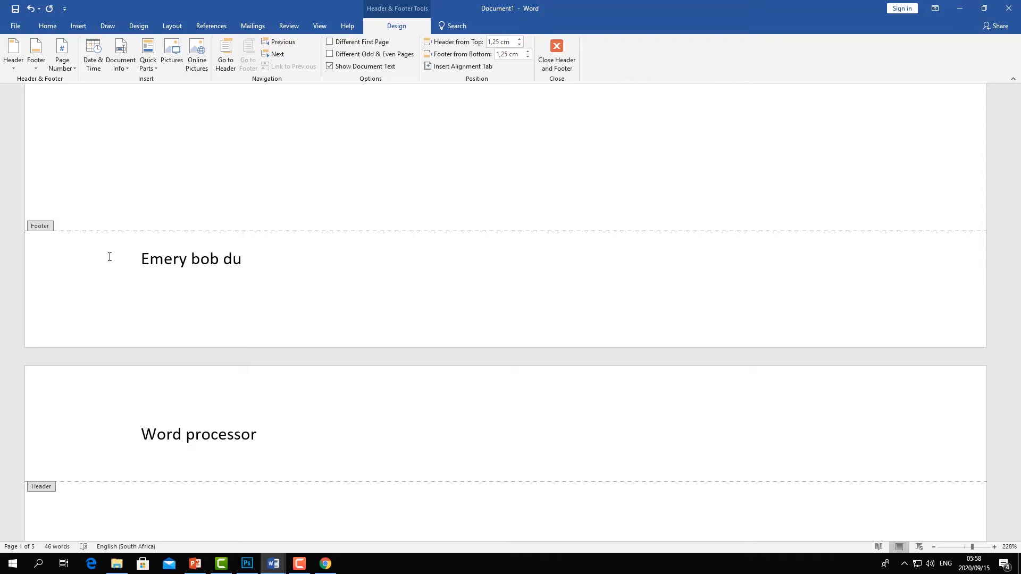
{"action": "key", "text": "BackSpace"}
{"action": "type", "text": "ylon loukombo"}
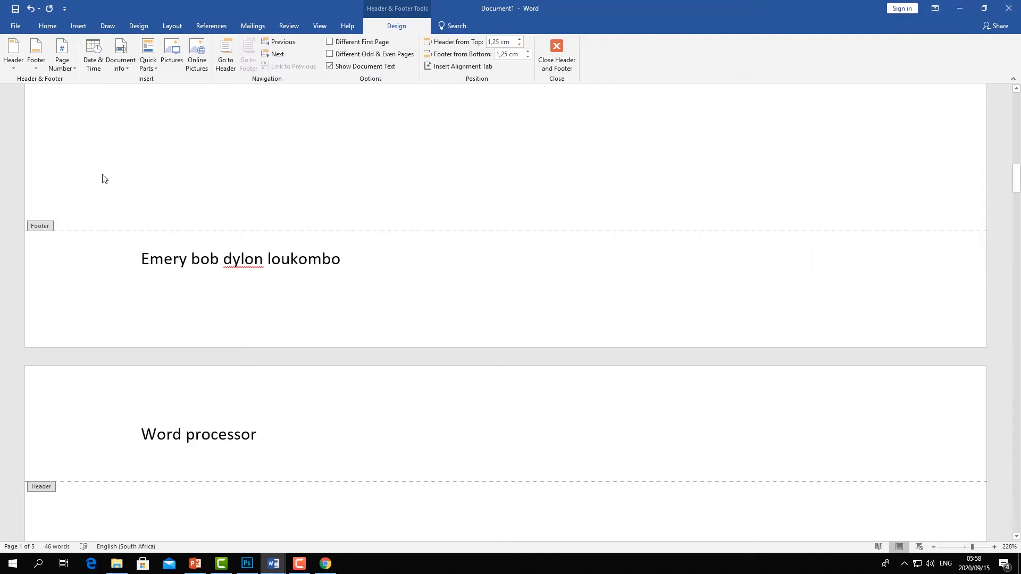
- Return to the document body and scroll through the pages to check the footer on each one
{"action": "double_click", "coordinate": [160, 168]}
{"action": "scroll", "coordinate": [182, 320], "scroll_direction": "up", "scroll_amount": 15}
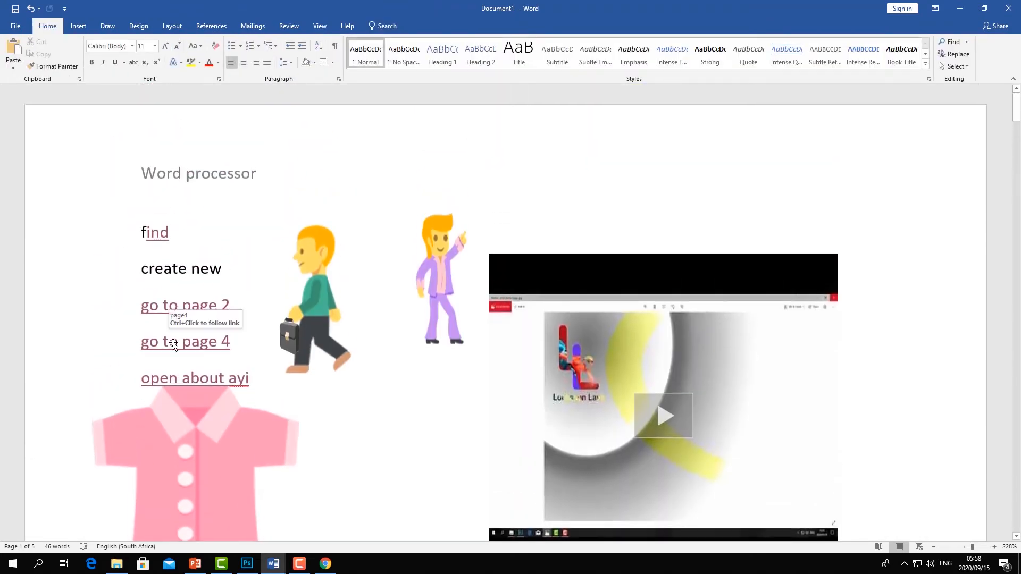
{"action": "scroll", "coordinate": [173, 344], "scroll_direction": "down", "scroll_amount": 9}
{"action": "scroll", "coordinate": [174, 343], "scroll_direction": "down", "scroll_amount": 20}
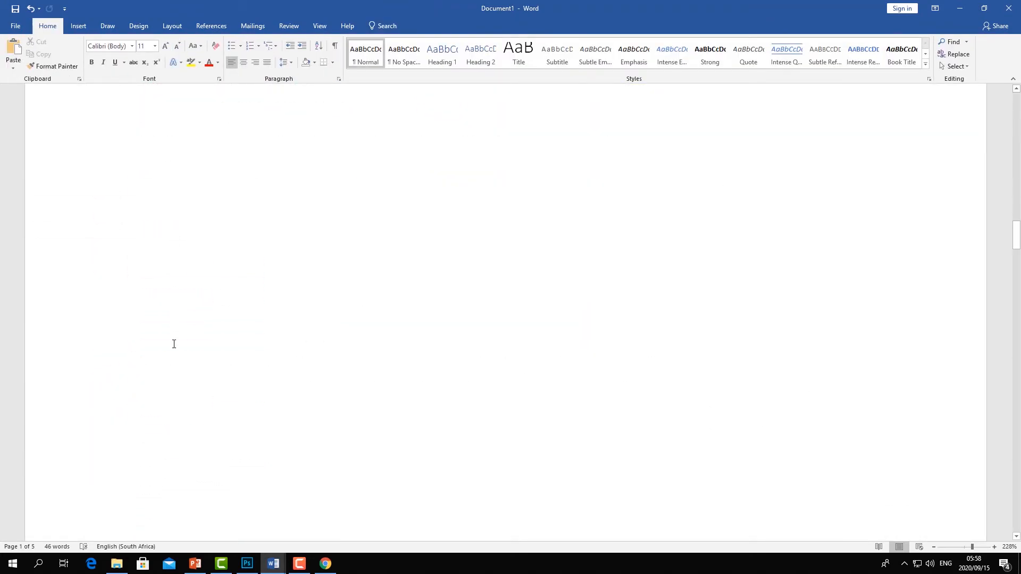
{"action": "scroll", "coordinate": [173, 349], "scroll_direction": "down", "scroll_amount": 4}
{"action": "scroll", "coordinate": [155, 353], "scroll_direction": "up", "scroll_amount": 10}
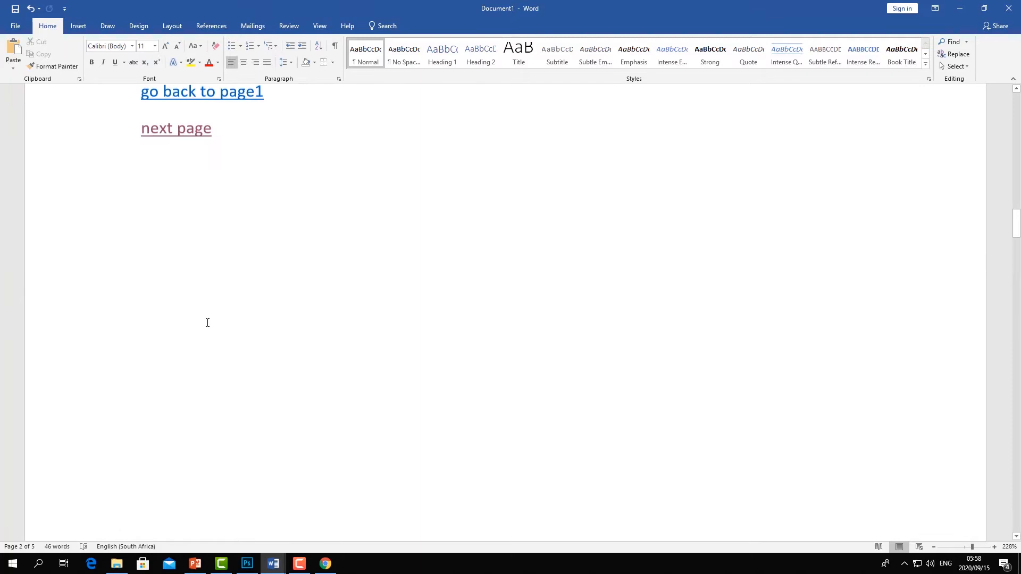
{"action": "scroll", "coordinate": [208, 314], "scroll_direction": "down", "scroll_amount": 9}
{"action": "scroll", "coordinate": [199, 308], "scroll_direction": "up", "scroll_amount": 4}
{"action": "scroll", "coordinate": [216, 314], "scroll_direction": "up", "scroll_amount": 1}
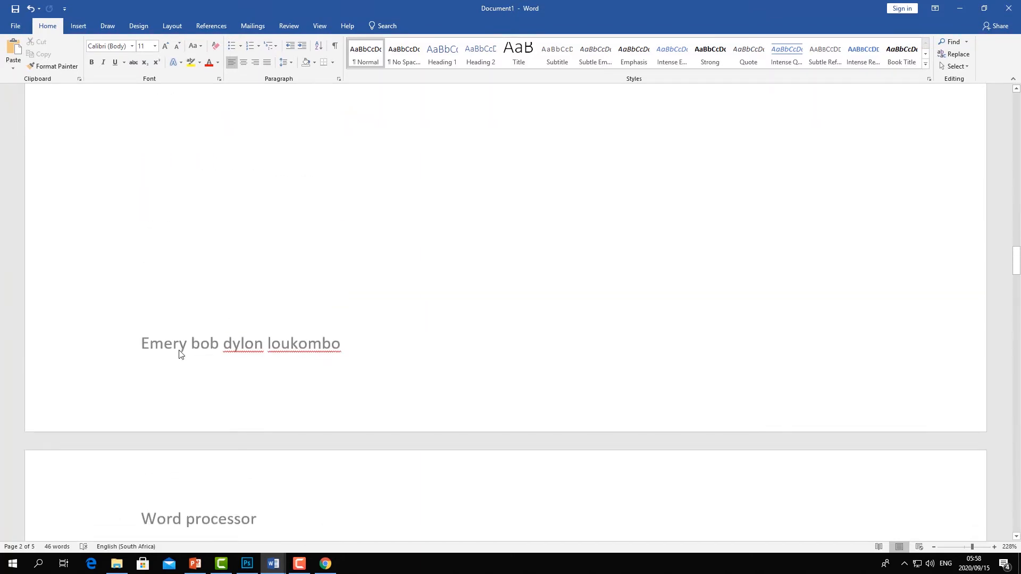
{"action": "scroll", "coordinate": [262, 326], "scroll_direction": "up", "scroll_amount": 18}
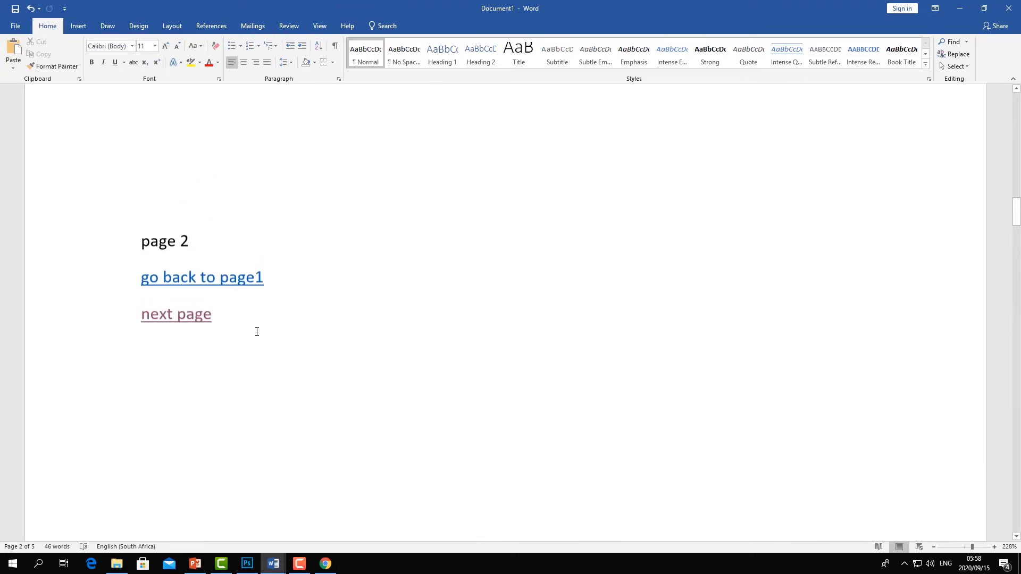
- Insert a Plain Number 3 page number at the bottom of the page and return to the document body
{"action": "double_click", "coordinate": [366, 261]}
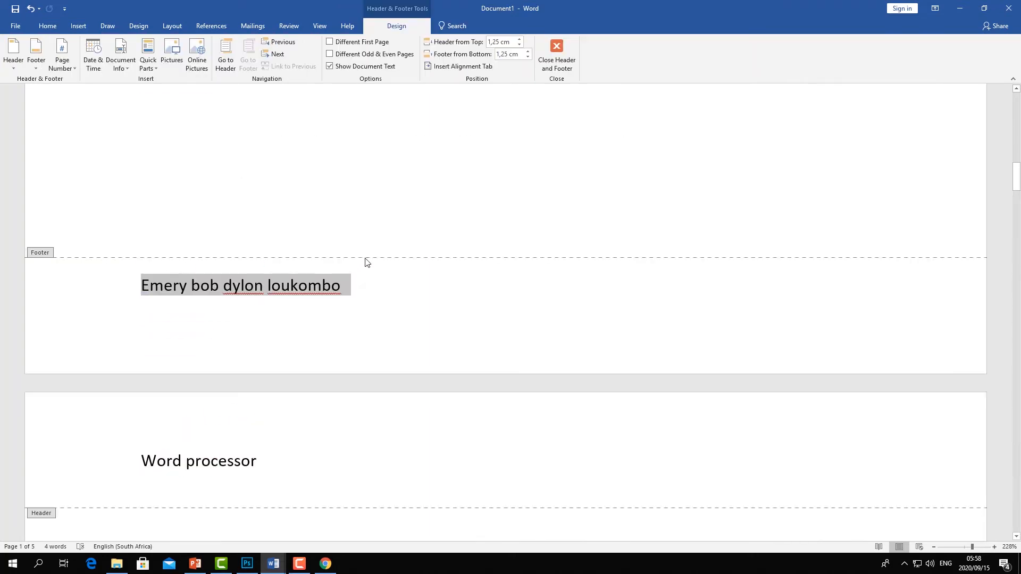
{"action": "double_click", "coordinate": [434, 198]}
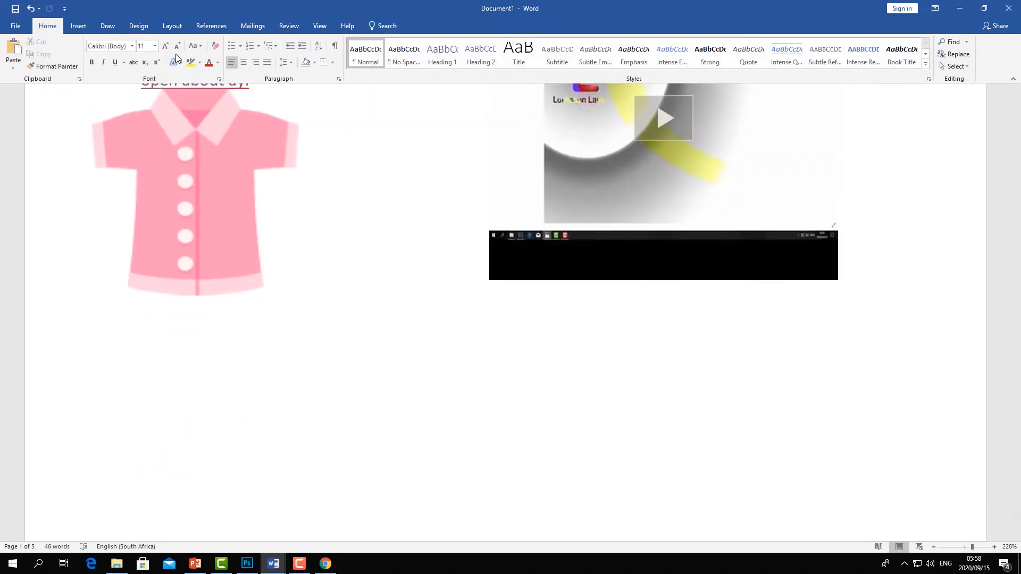
{"action": "left_click", "coordinate": [79, 26]}
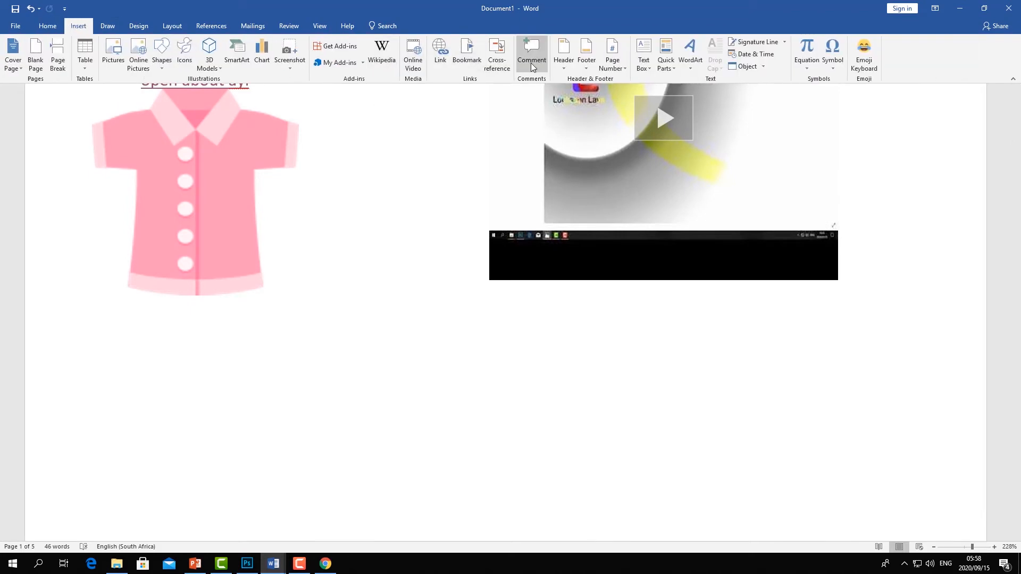
{"action": "left_click", "coordinate": [623, 65]}
{"action": "mouse_move", "coordinate": [632, 82]}
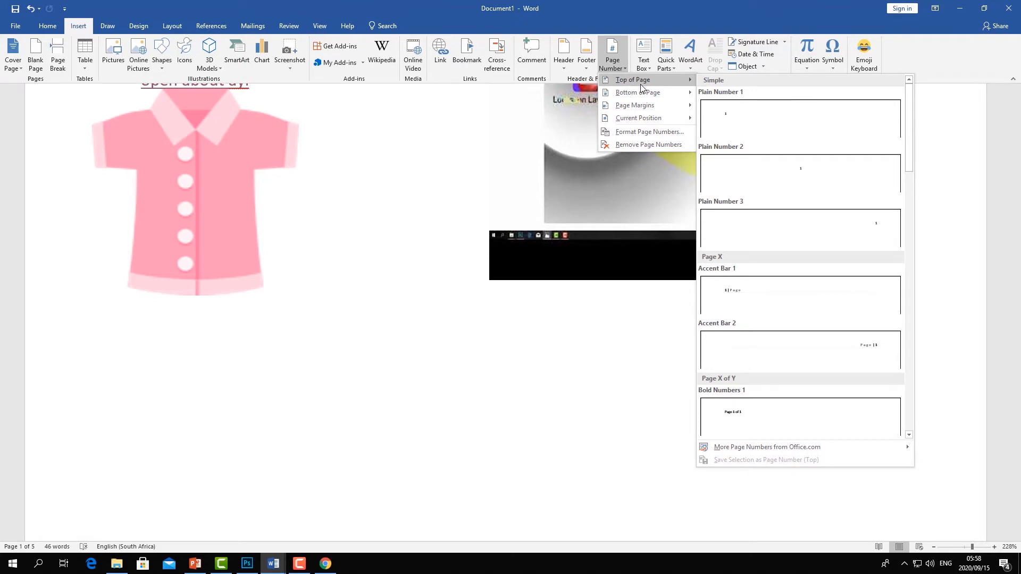
{"action": "mouse_move", "coordinate": [640, 99]}
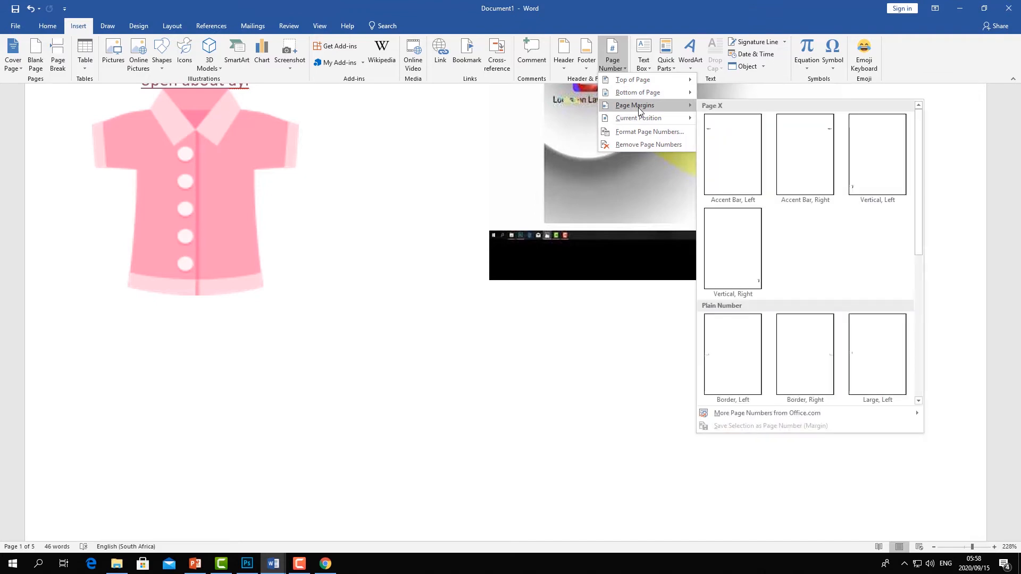
{"action": "left_click", "coordinate": [367, 176]}
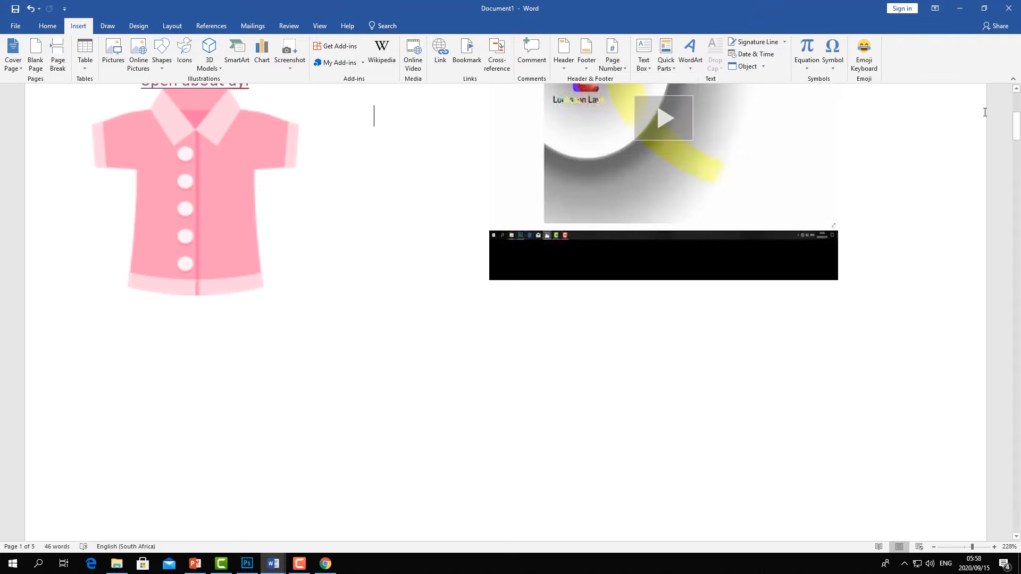
{"action": "left_click", "coordinate": [622, 68]}
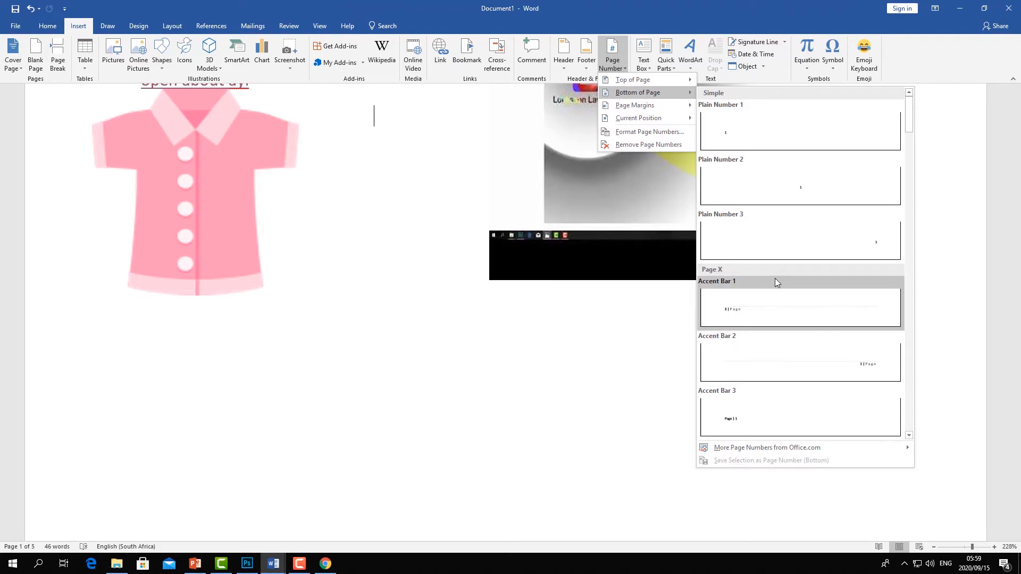
{"action": "left_click", "coordinate": [853, 238]}
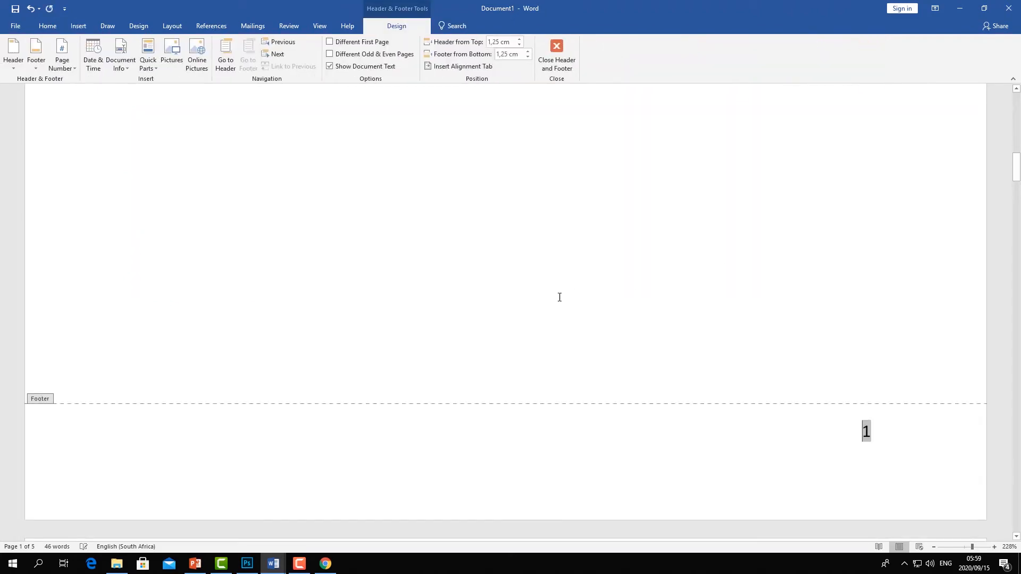
{"action": "double_click", "coordinate": [538, 292]}
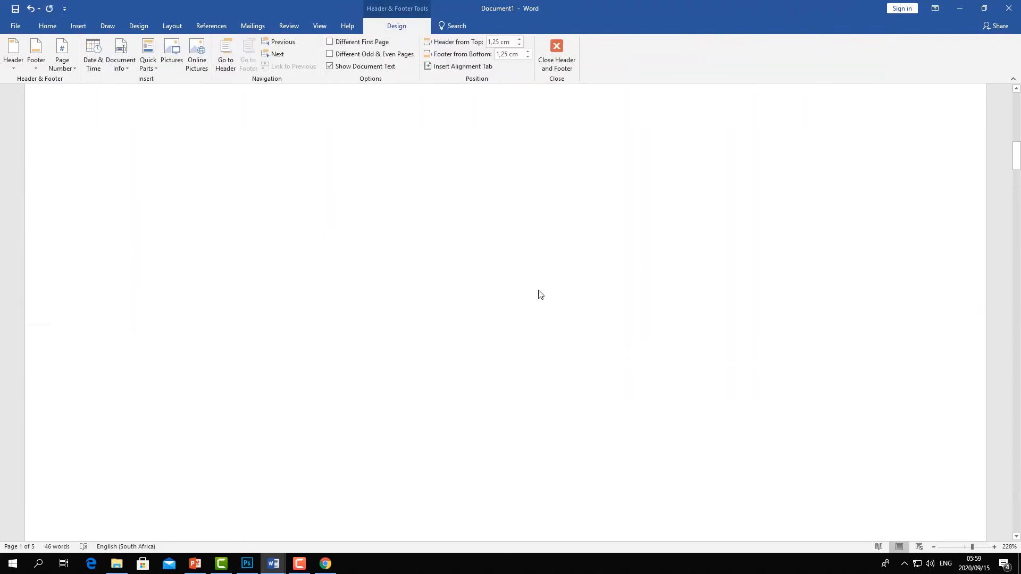
- Draw a rectangle about 4.7 by 2.6 cm near the top of page 3, then delete it
{"action": "scroll", "coordinate": [539, 295], "scroll_direction": "down", "scroll_amount": 20}
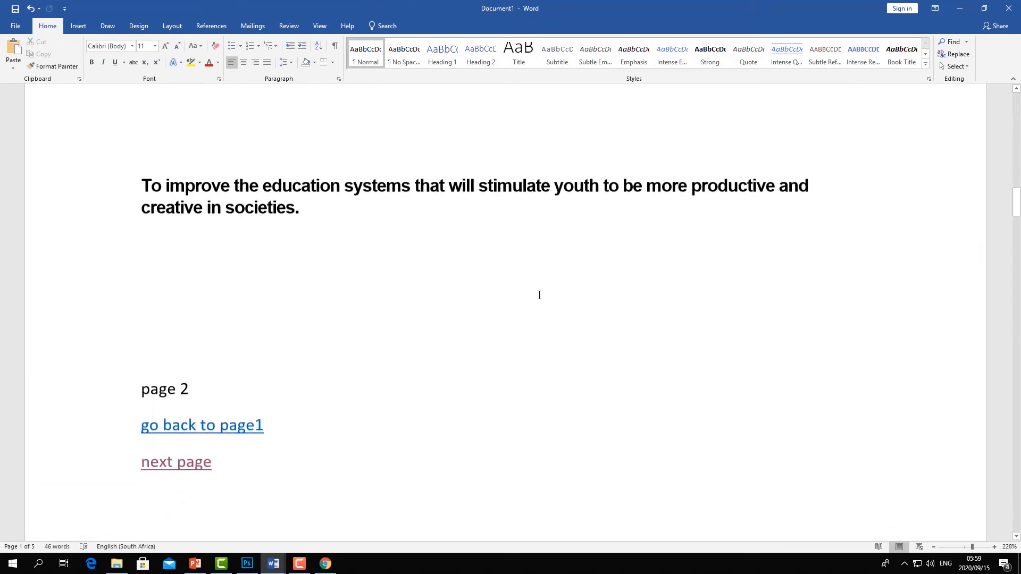
{"action": "scroll", "coordinate": [538, 294], "scroll_direction": "down", "scroll_amount": 20}
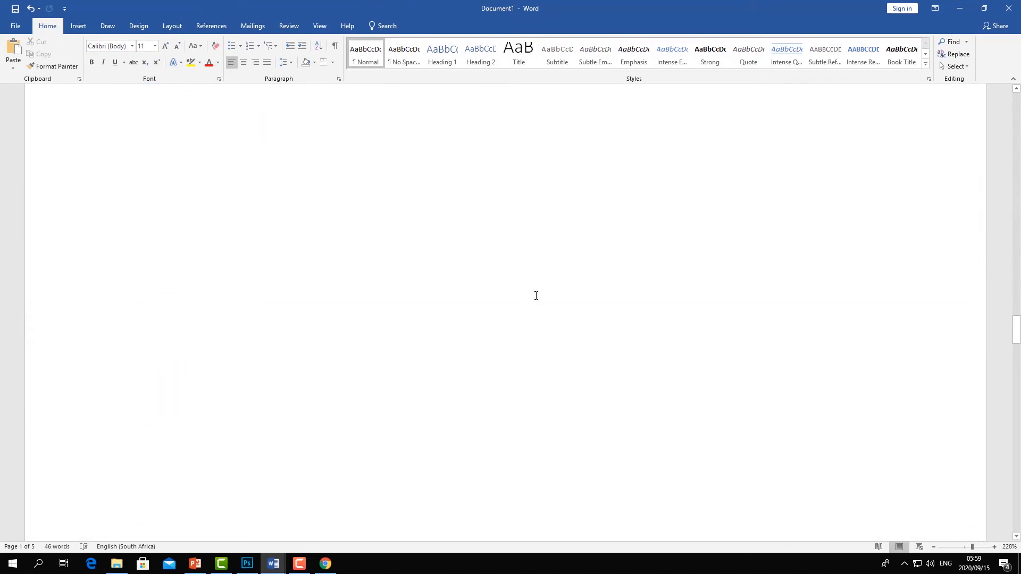
{"action": "scroll", "coordinate": [713, 306], "scroll_direction": "down", "scroll_amount": 5}
{"action": "scroll", "coordinate": [558, 242], "scroll_direction": "up", "scroll_amount": 8}
{"action": "left_click", "coordinate": [83, 21]}
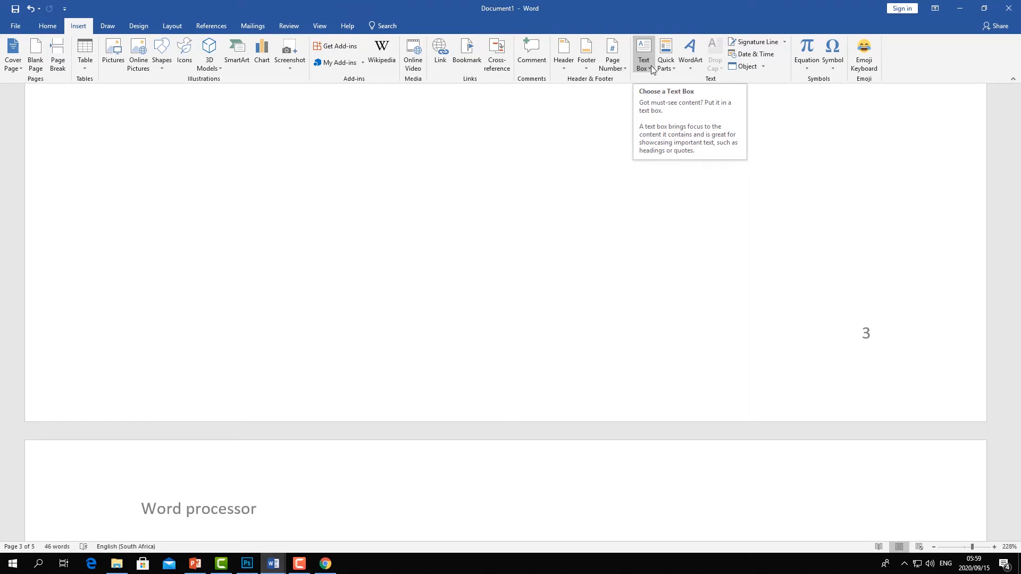
{"action": "left_click", "coordinate": [161, 67]}
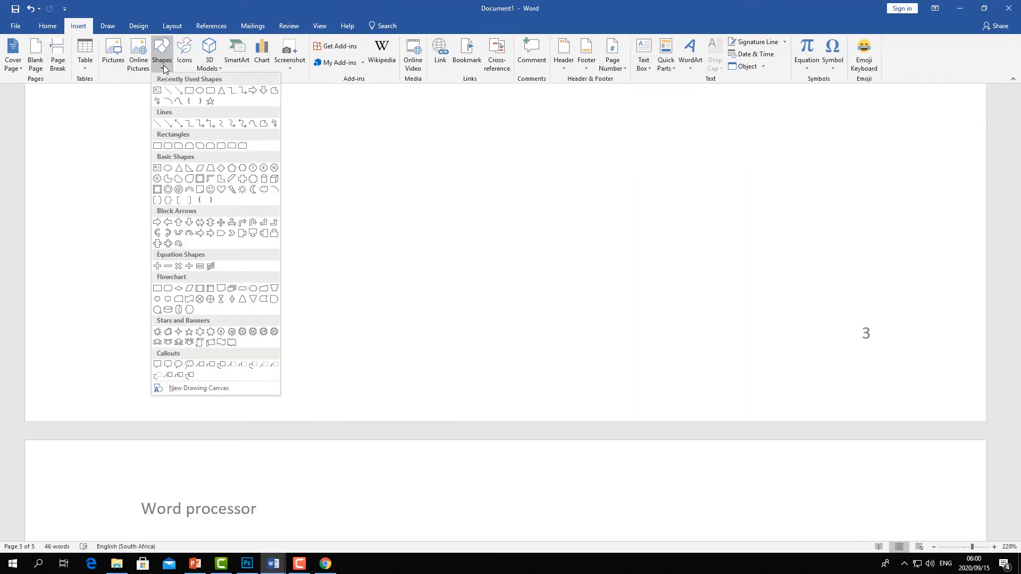
{"action": "left_click", "coordinate": [190, 91]}
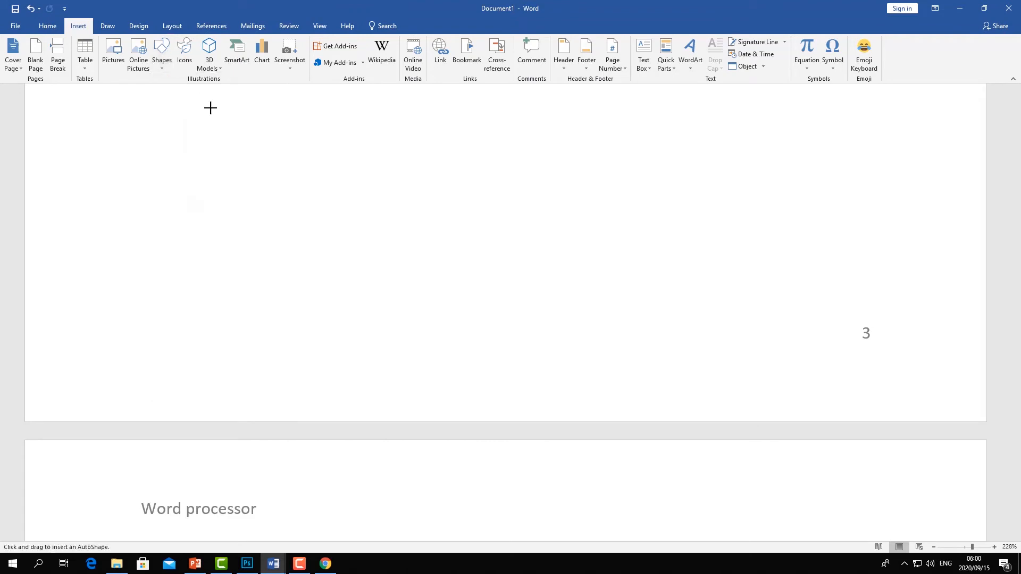
{"action": "left_click_drag", "start_coordinate": [293, 126], "coordinate": [509, 245]}
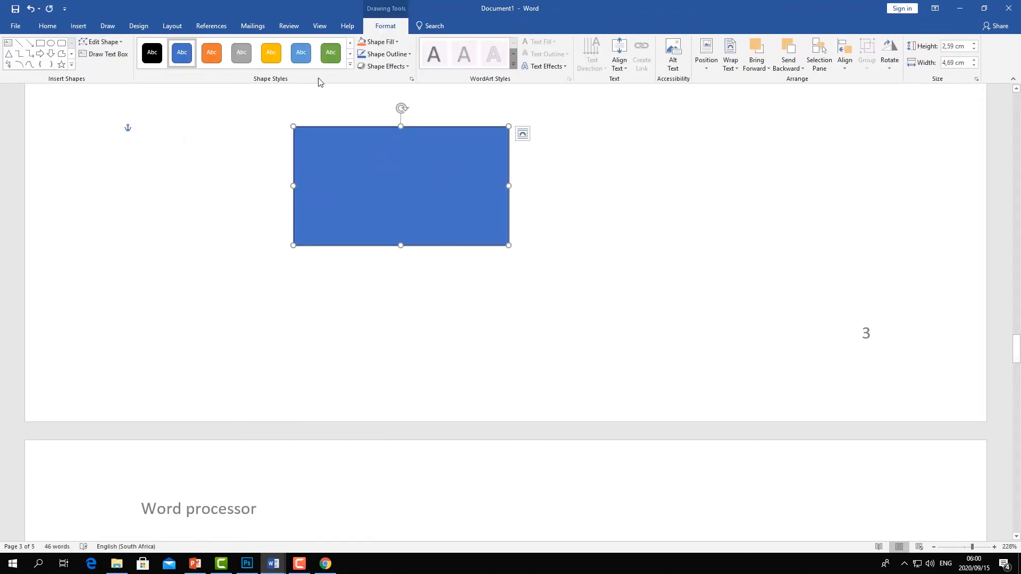
{"action": "key", "text": "Delete"}
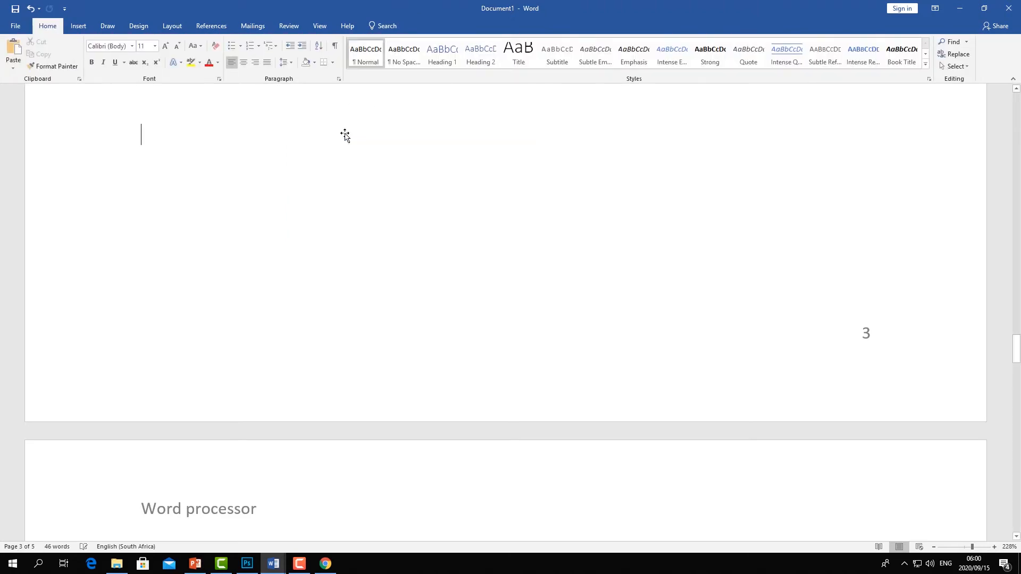
- Insert a Simple Text Box on page 3 and replace its placeholder with dsajkhdsjkhdsjkxcjkxcv
{"action": "left_click", "coordinate": [80, 25]}
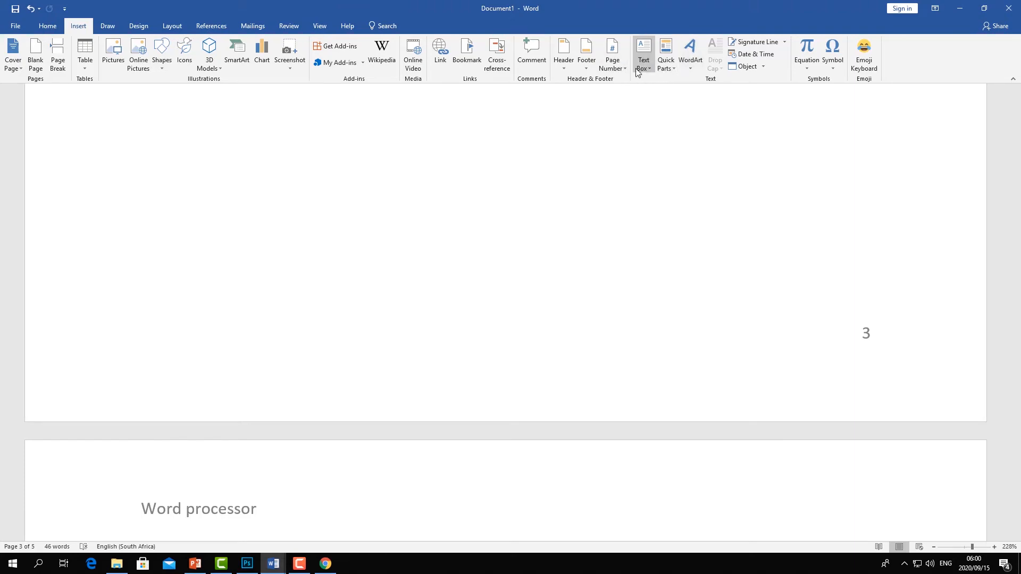
{"action": "left_click", "coordinate": [654, 70]}
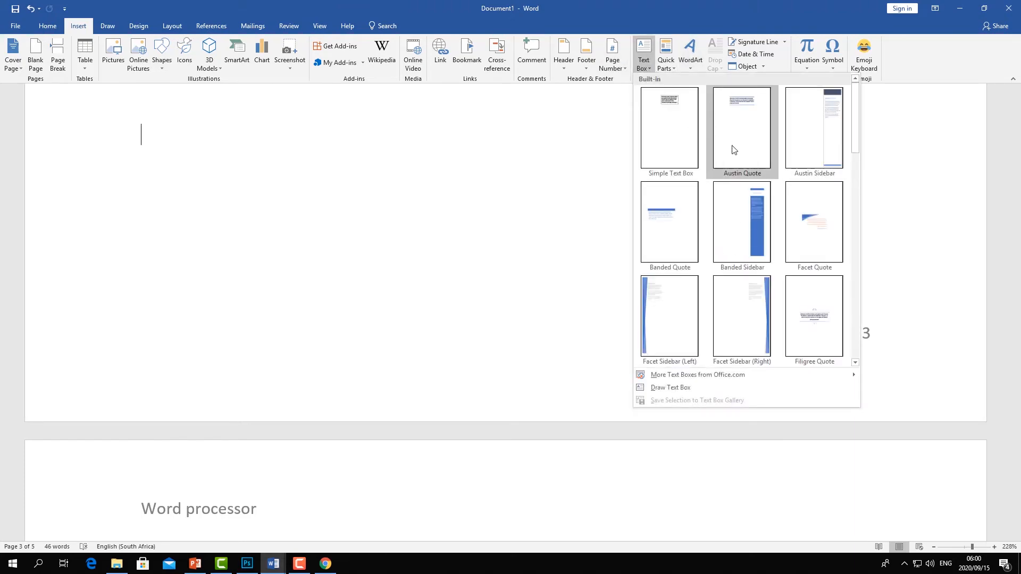
{"action": "left_click", "coordinate": [689, 110]}
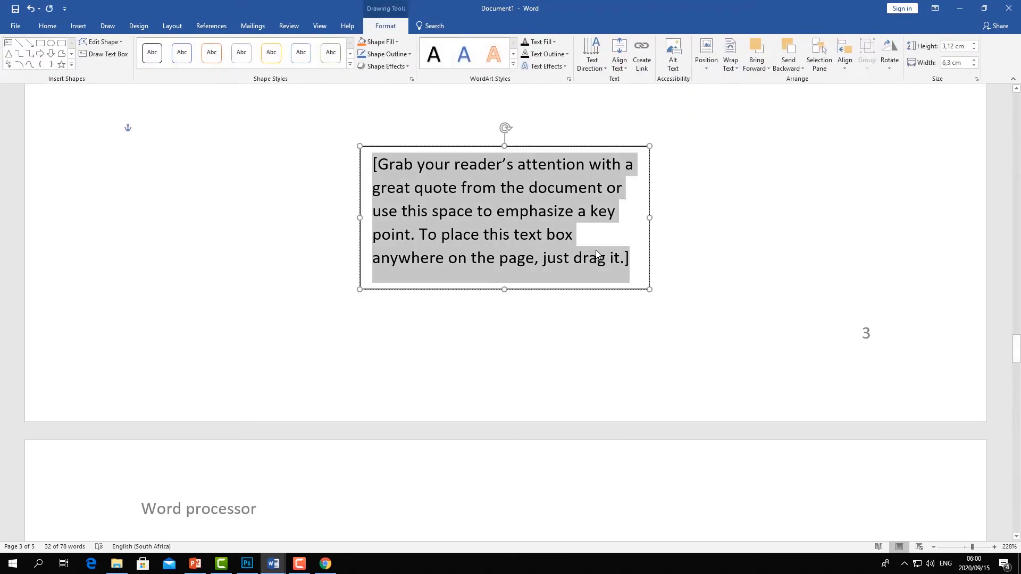
{"action": "type", "text": "dsajkhdsjkhdsjkxcjkxcv"}
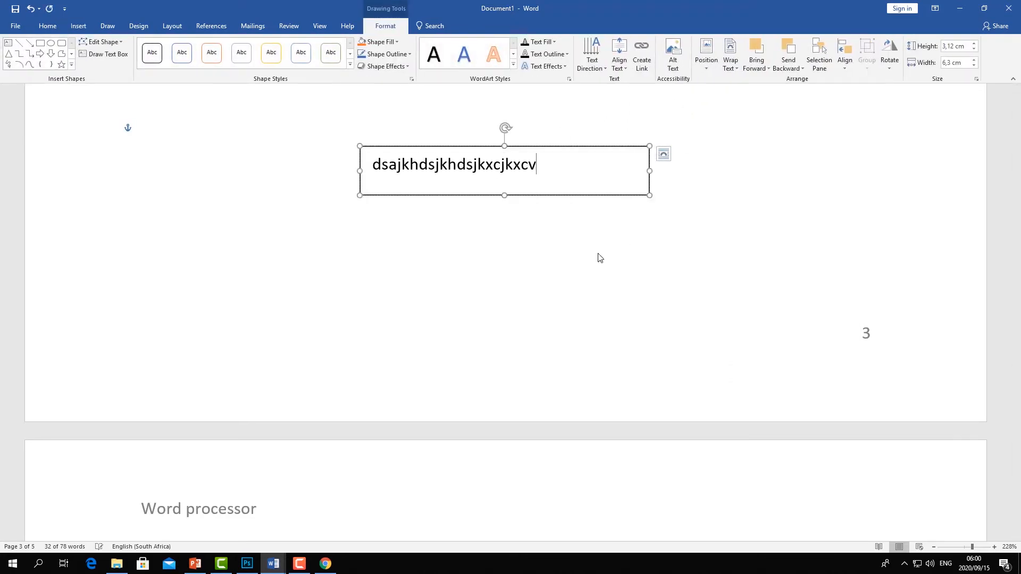
{"action": "left_click", "coordinate": [607, 266]}
- Open the text box's Format Shape settings and set its outline to No line
{"action": "left_click", "coordinate": [557, 146]}
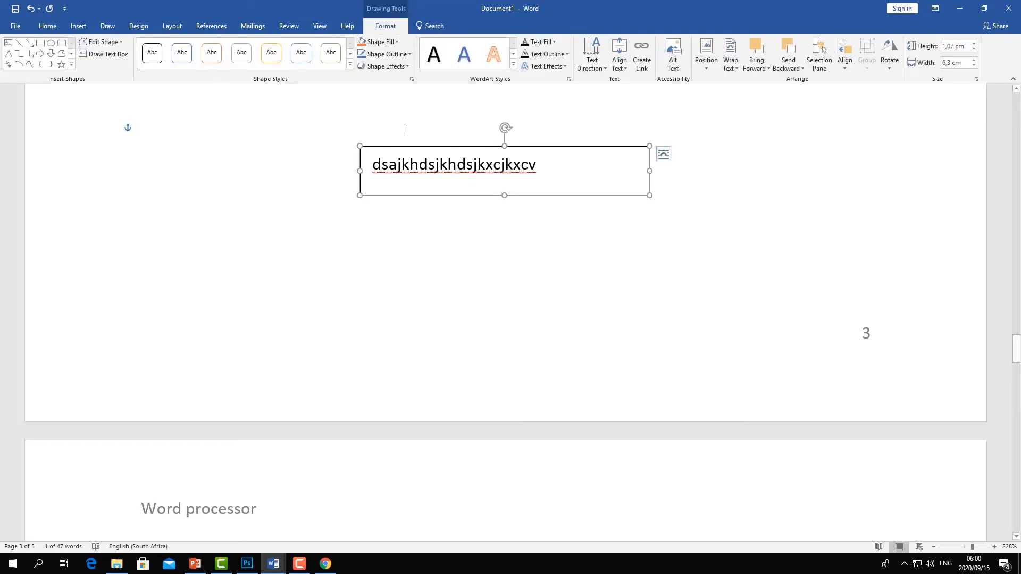
{"action": "left_click", "coordinate": [350, 65]}
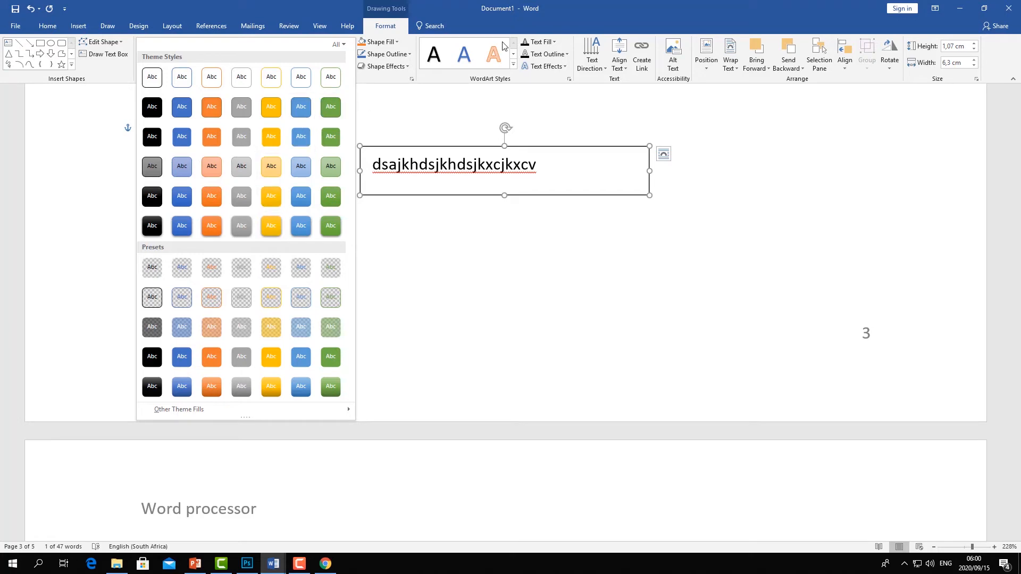
{"action": "left_click", "coordinate": [534, 169]}
{"action": "left_click", "coordinate": [564, 143]}
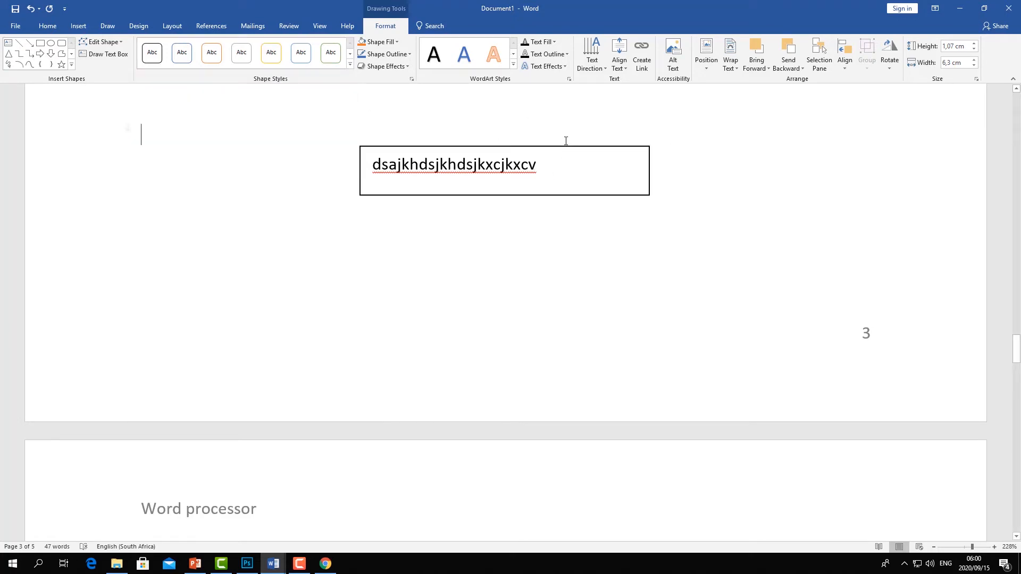
{"action": "left_click", "coordinate": [561, 148]}
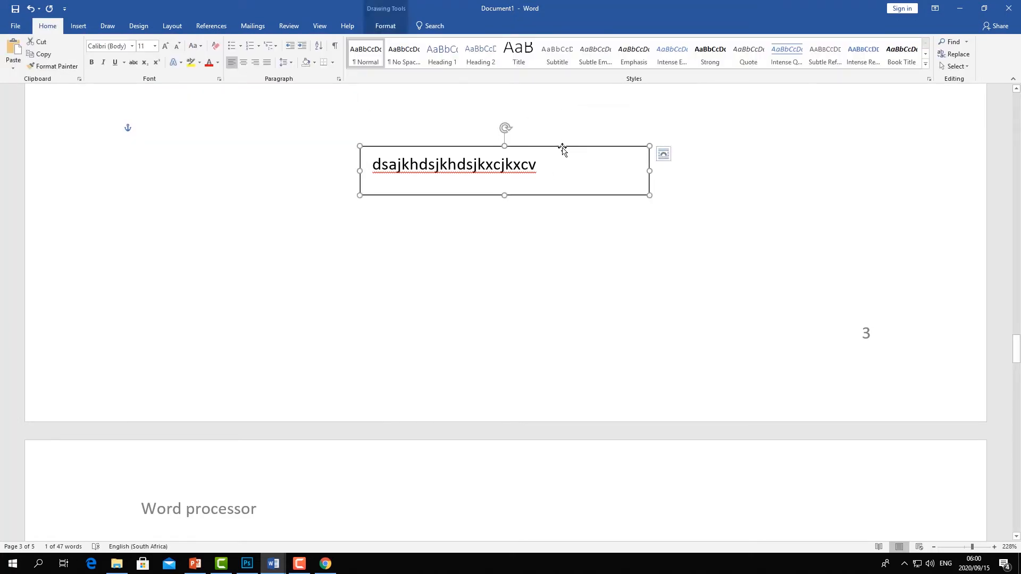
{"action": "right_click", "coordinate": [563, 148]}
{"action": "left_click", "coordinate": [589, 355]}
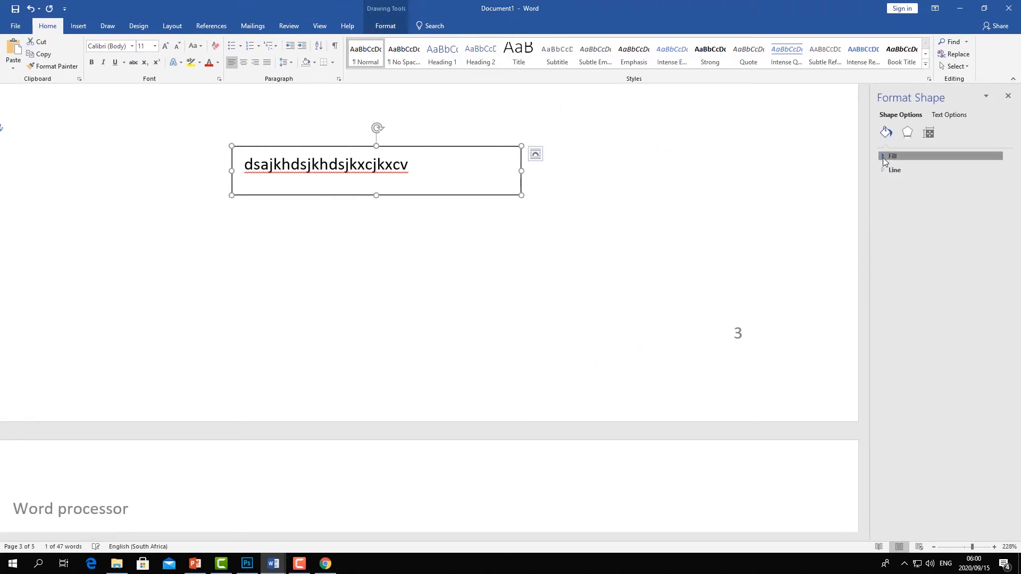
{"action": "left_click", "coordinate": [883, 158]}
{"action": "left_click", "coordinate": [885, 158]}
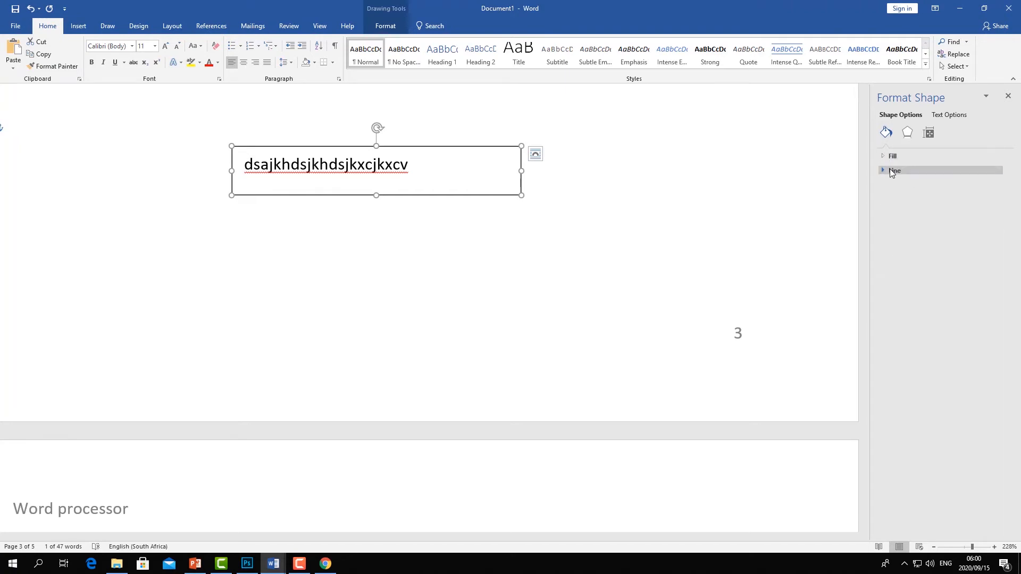
{"action": "left_click", "coordinate": [885, 170]}
{"action": "left_click", "coordinate": [893, 185]}
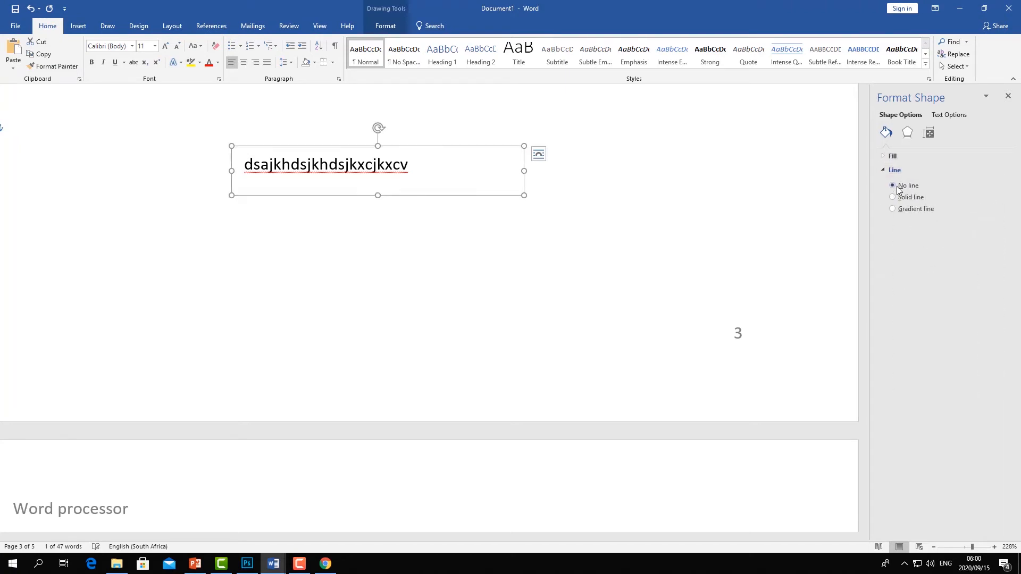
- Select the text box and delete it
{"action": "left_click", "coordinate": [742, 186]}
{"action": "left_click", "coordinate": [453, 168]}
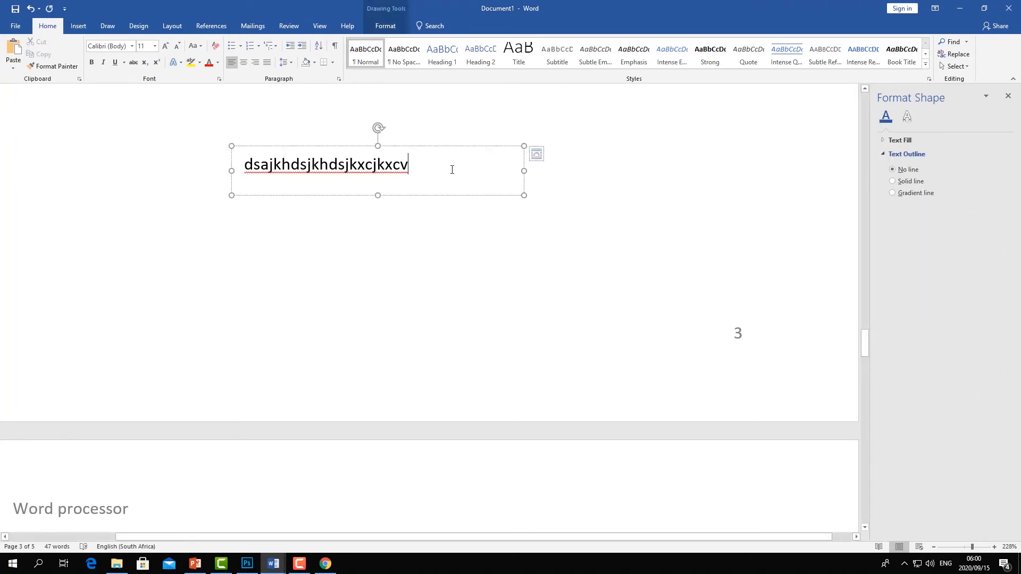
{"action": "left_click", "coordinate": [468, 149]}
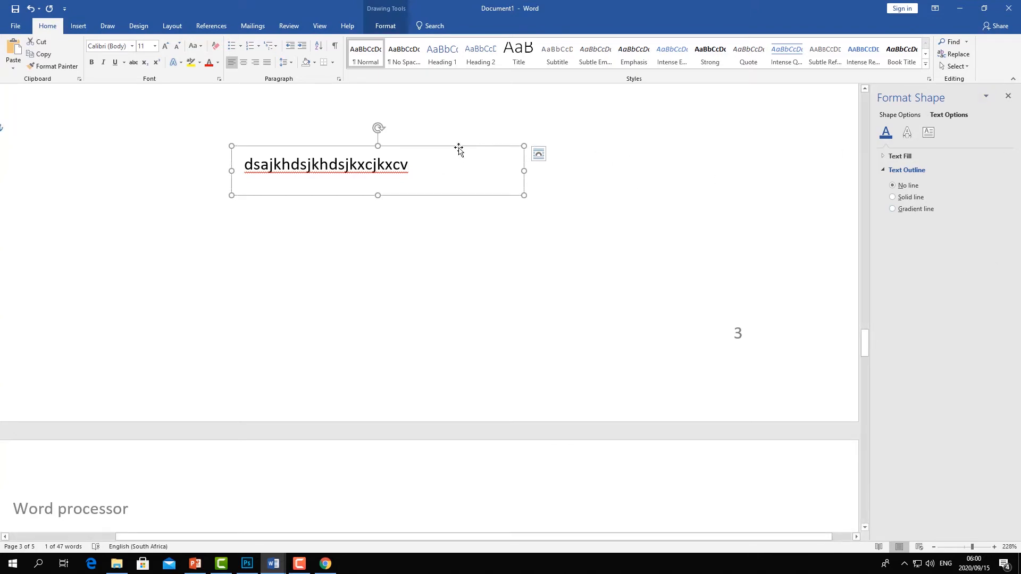
{"action": "key", "text": "Delete"}
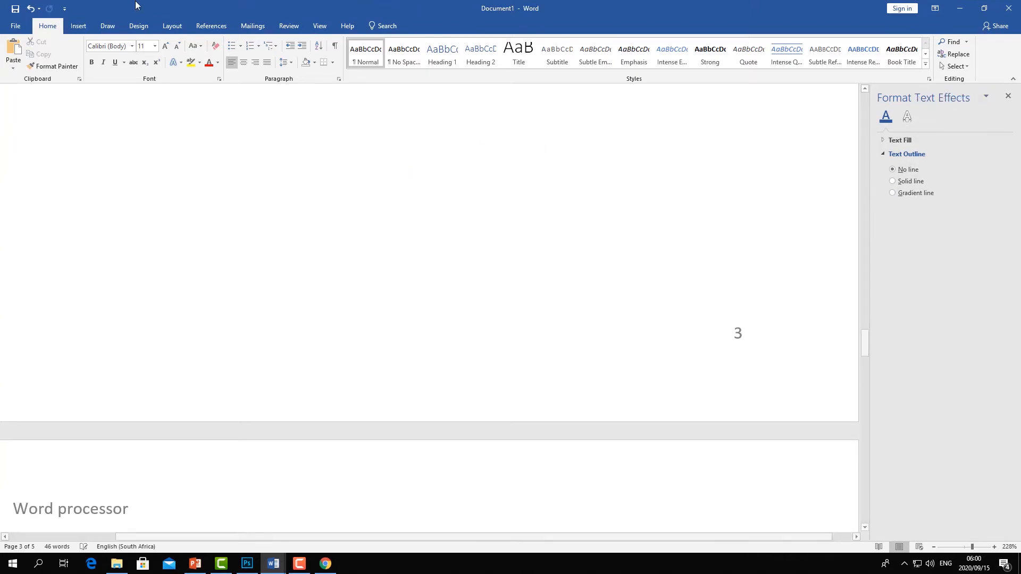
- Insert a built-in quote text box on page 3 and move it slightly up and left
{"action": "left_click", "coordinate": [79, 27]}
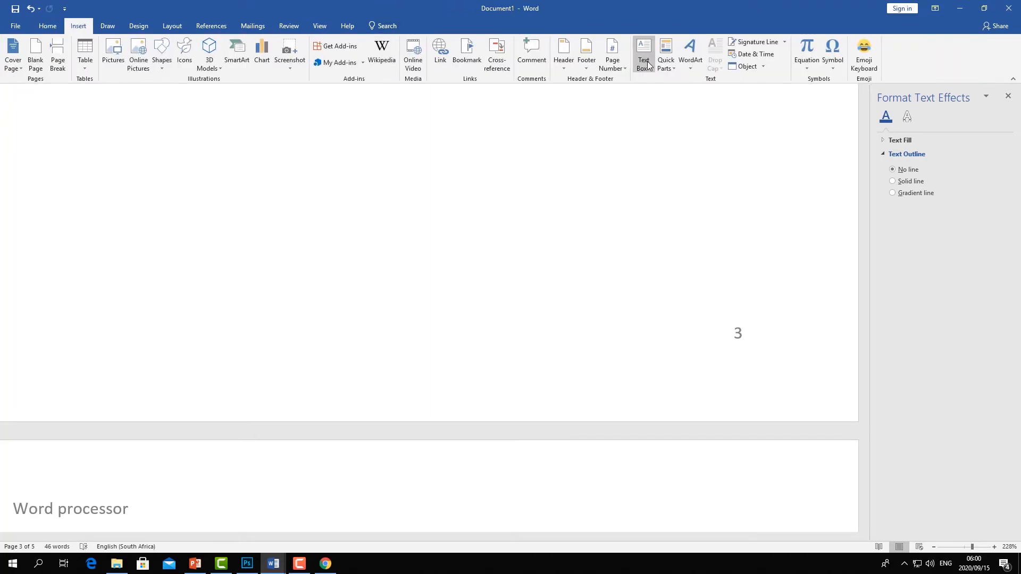
{"action": "left_click", "coordinate": [647, 61]}
{"action": "left_click", "coordinate": [676, 111]}
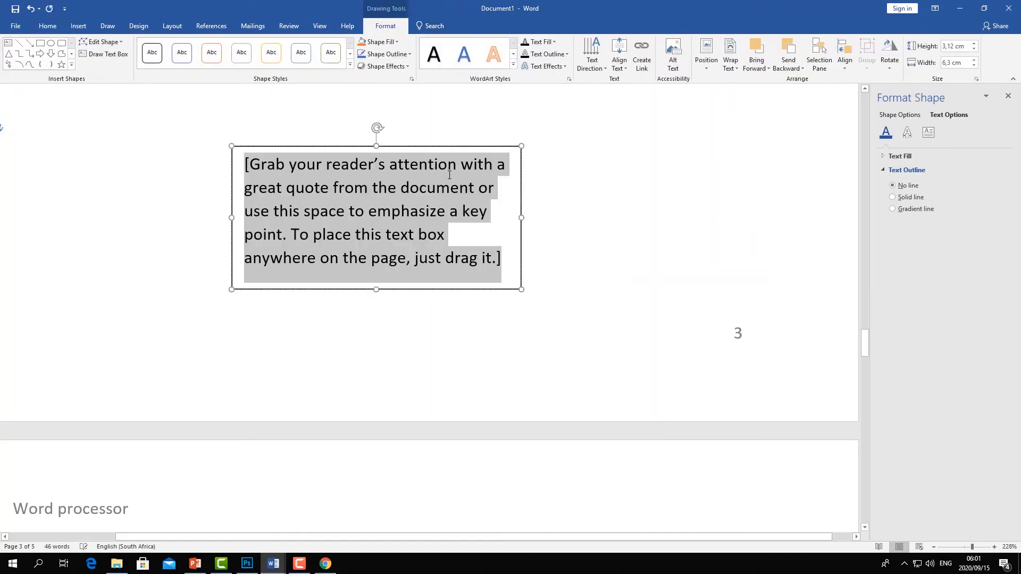
{"action": "scroll", "coordinate": [372, 152], "scroll_direction": "up", "scroll_amount": 5}
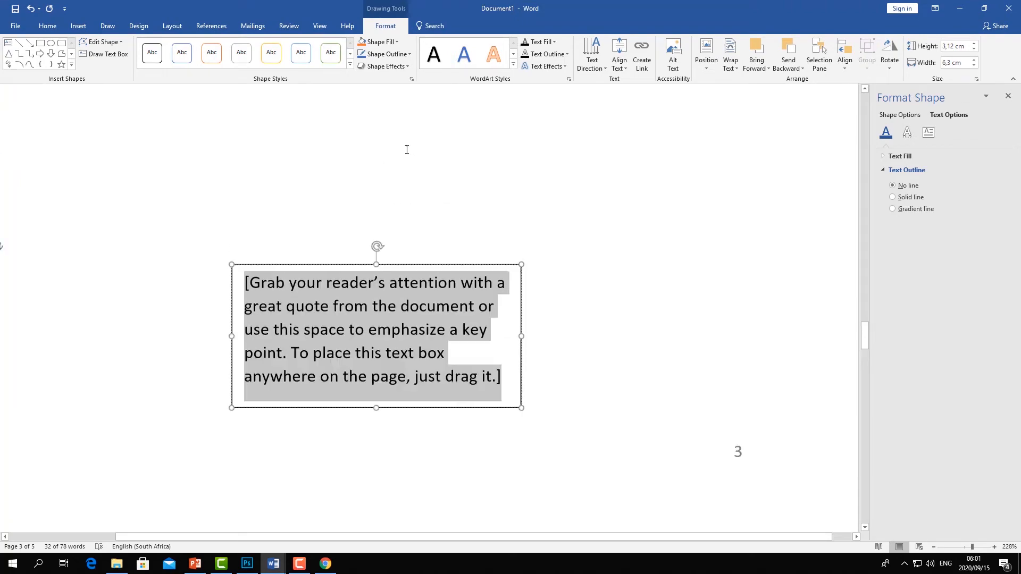
{"action": "scroll", "coordinate": [415, 160], "scroll_direction": "down", "scroll_amount": 3}
{"action": "left_click_drag", "start_coordinate": [341, 265], "coordinate": [252, 229]}
{"action": "left_click", "coordinate": [172, 139]}
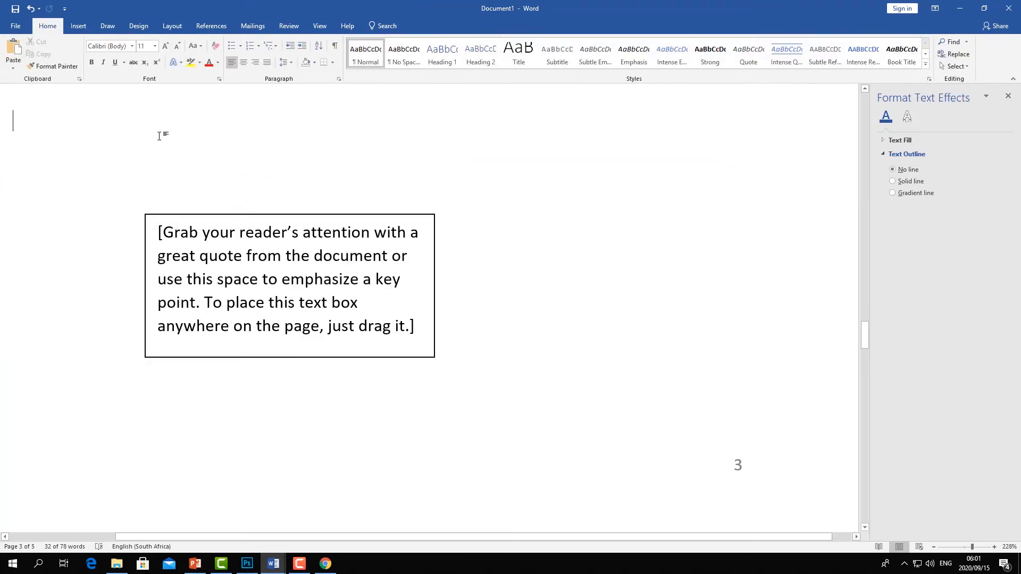
- Type Fjlfjklvgjklbckbvk;bkl; at the top of the page and move the text box up above it
{"action": "type", "text": "fjlfjklvgjklbckbvk;bkl;"}
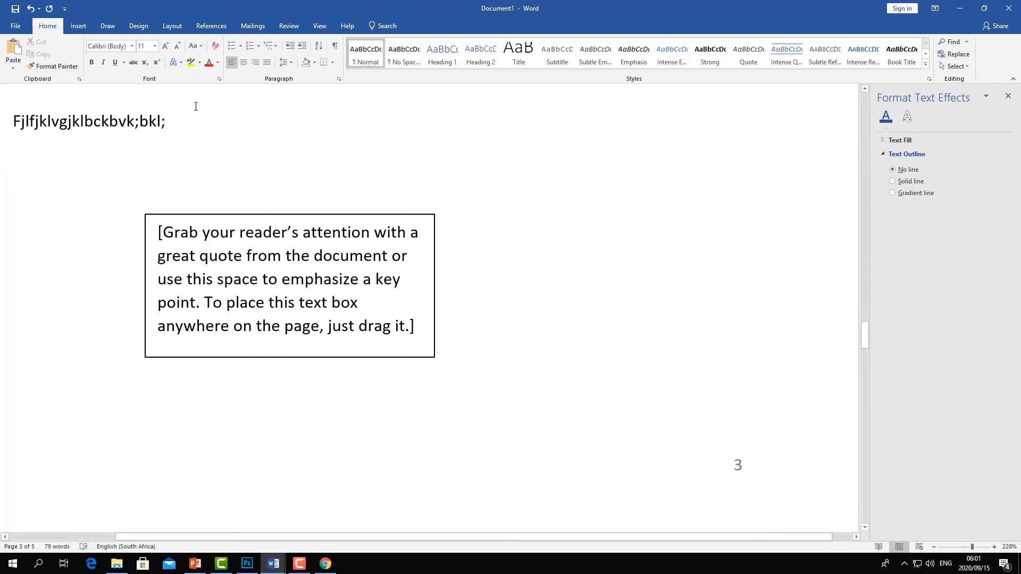
{"action": "left_click_drag", "start_coordinate": [149, 129], "coordinate": [78, 109]}
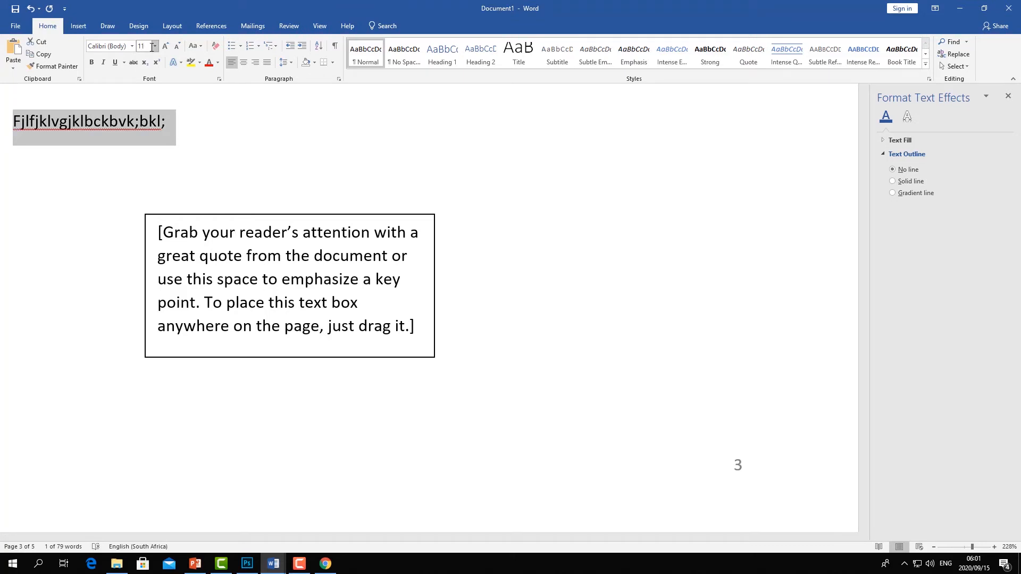
{"action": "left_click", "coordinate": [296, 216]}
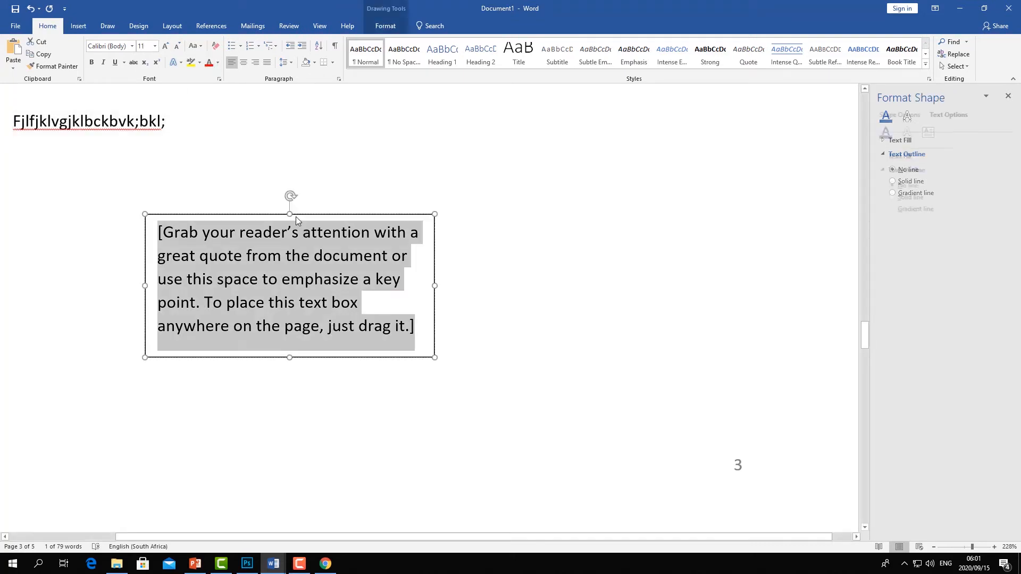
{"action": "left_click_drag", "start_coordinate": [259, 217], "coordinate": [246, 188]}
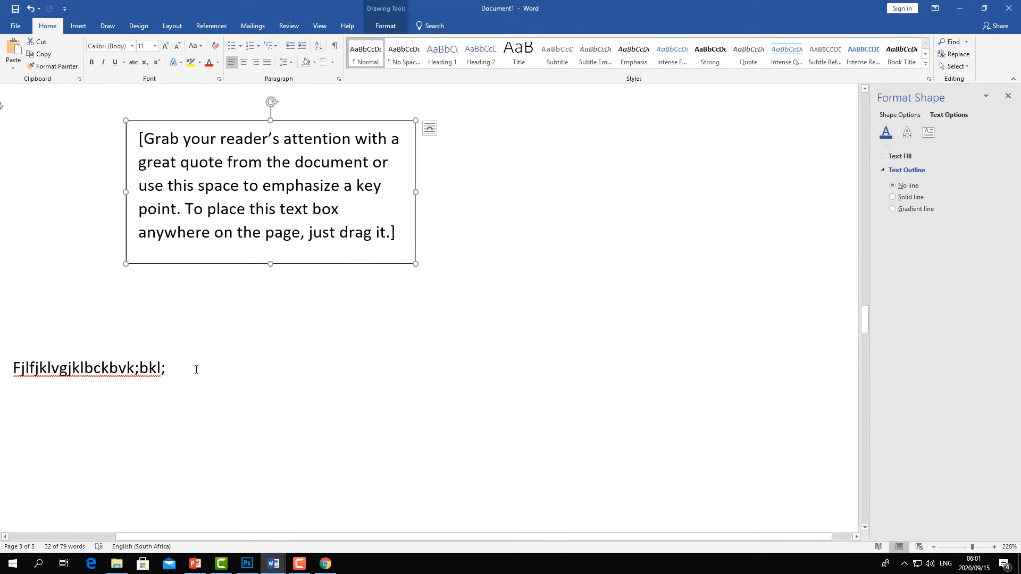
- Delete the typed line and then the quote text box
{"action": "left_click_drag", "start_coordinate": [12, 368], "coordinate": [11, 339]}
{"action": "key", "text": "Delete"}
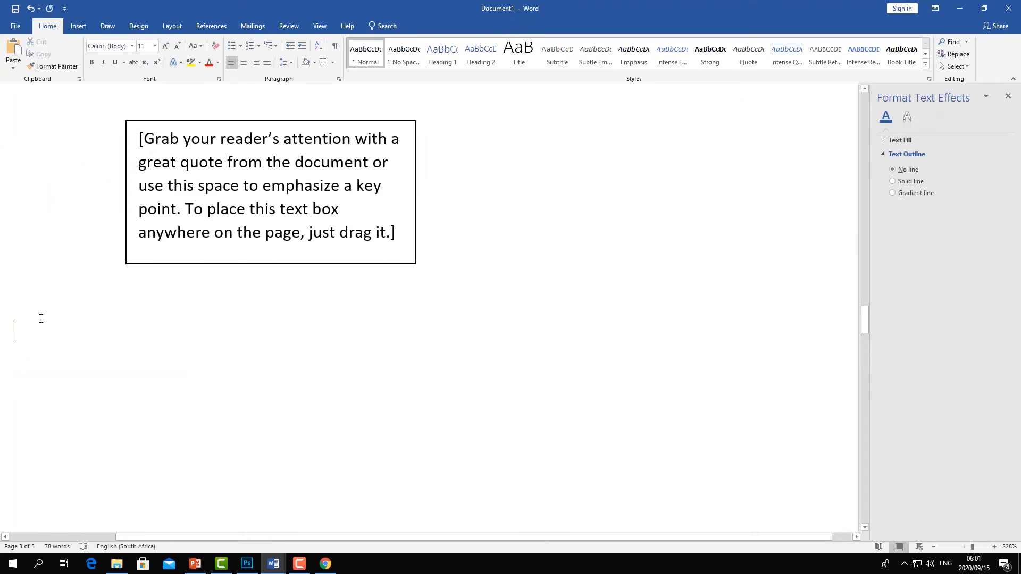
{"action": "left_click", "coordinate": [148, 124]}
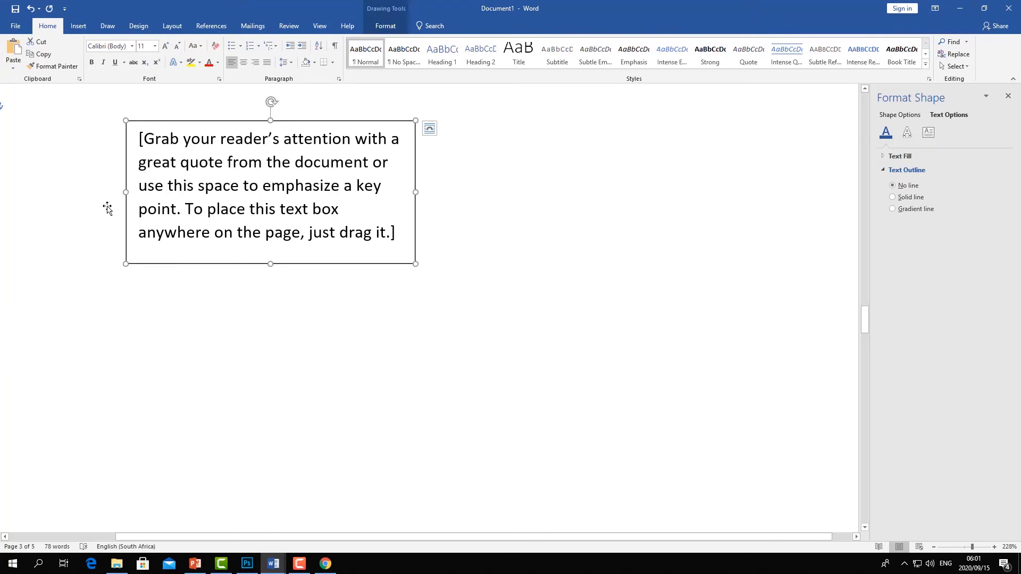
{"action": "key", "text": "Delete"}
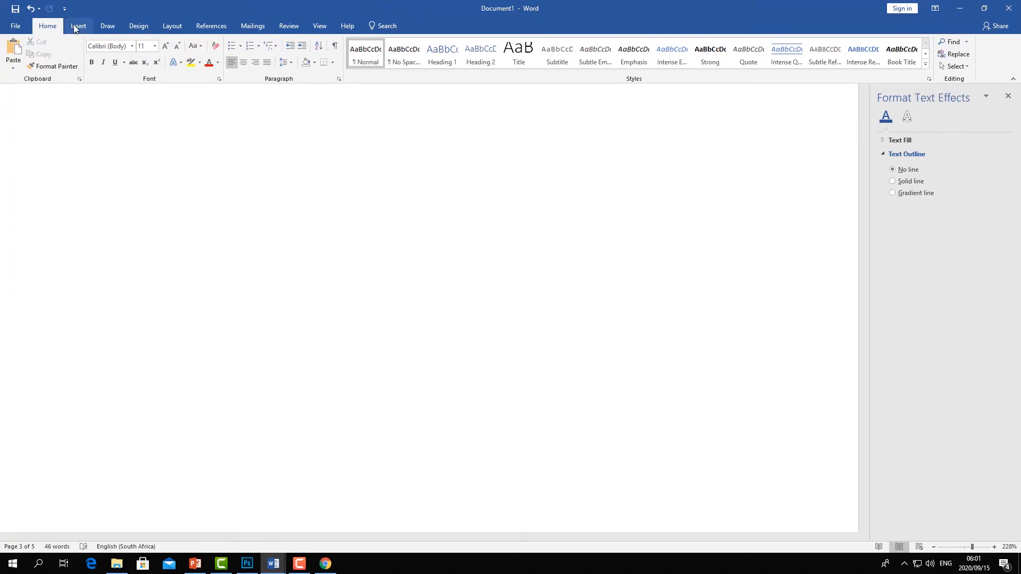
{"action": "left_click", "coordinate": [77, 26]}
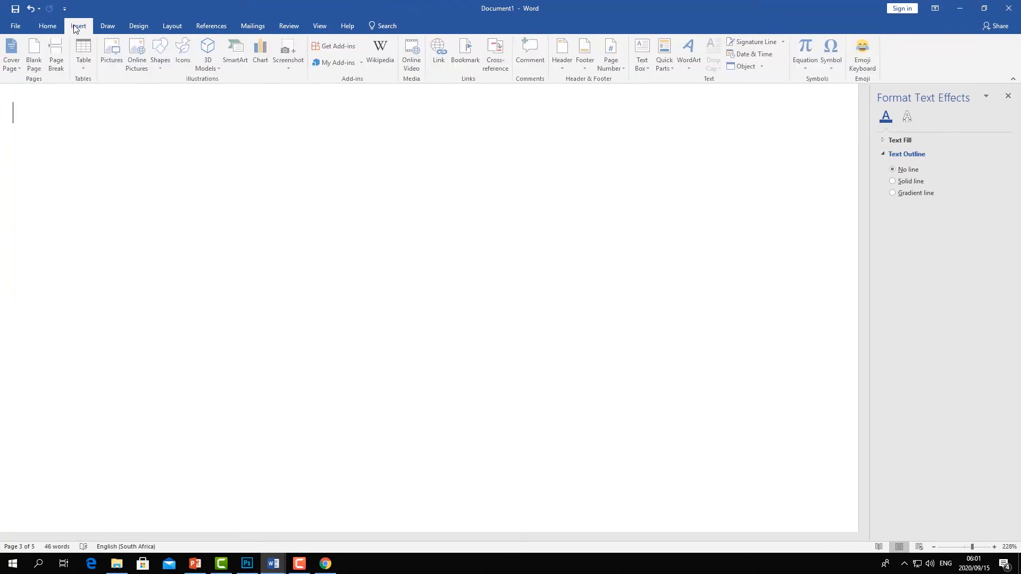
{"action": "left_click", "coordinate": [676, 69]}
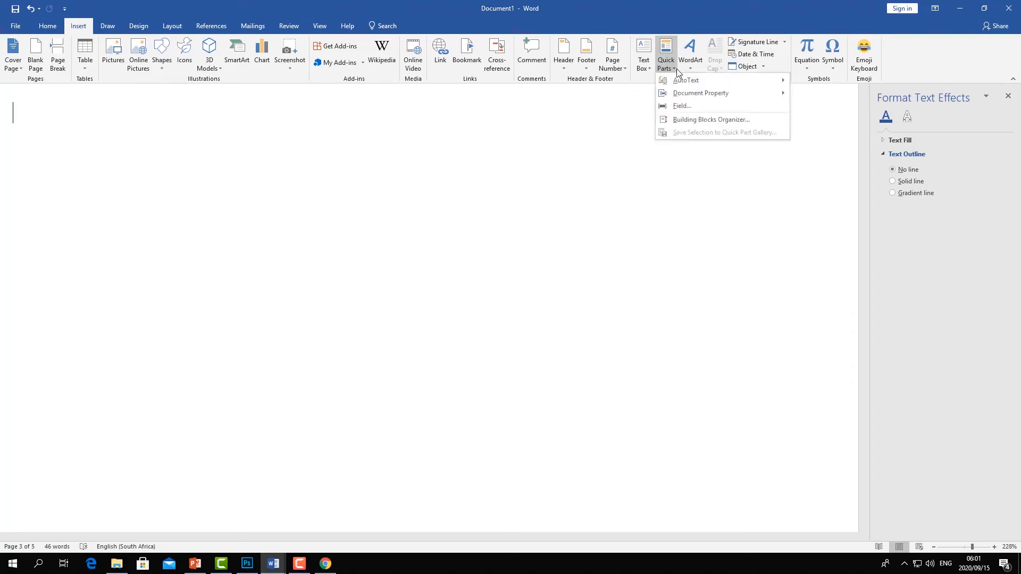
{"action": "mouse_move", "coordinate": [691, 85]}
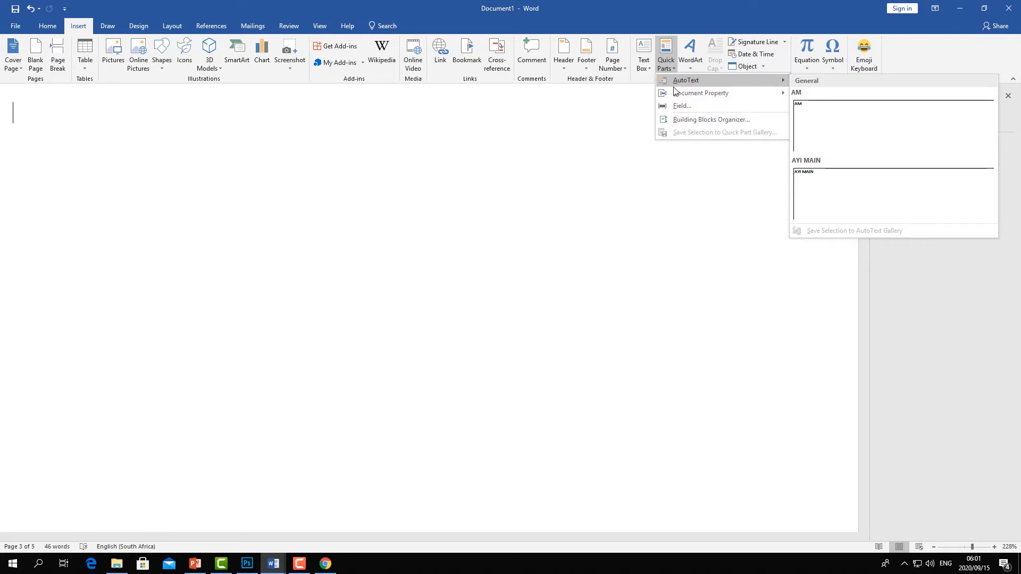
- Type emery at the top of the empty page 3
{"action": "left_click", "coordinate": [488, 135]}
{"action": "type", "text": "emery"}
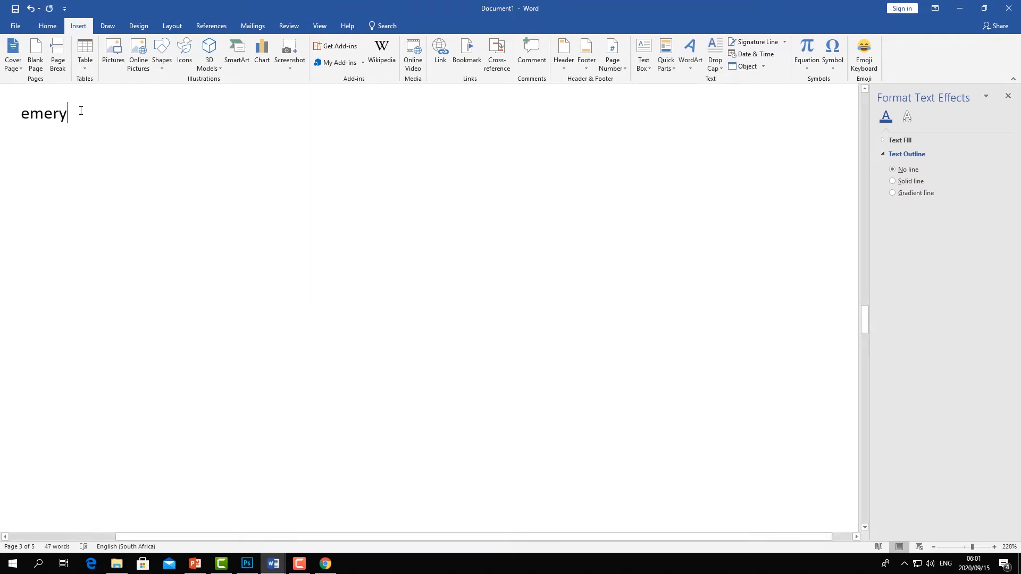
- Replace the word emery with an Abstract document property field and enter emery into it
{"action": "left_click_drag", "start_coordinate": [81, 111], "coordinate": [16, 113]}
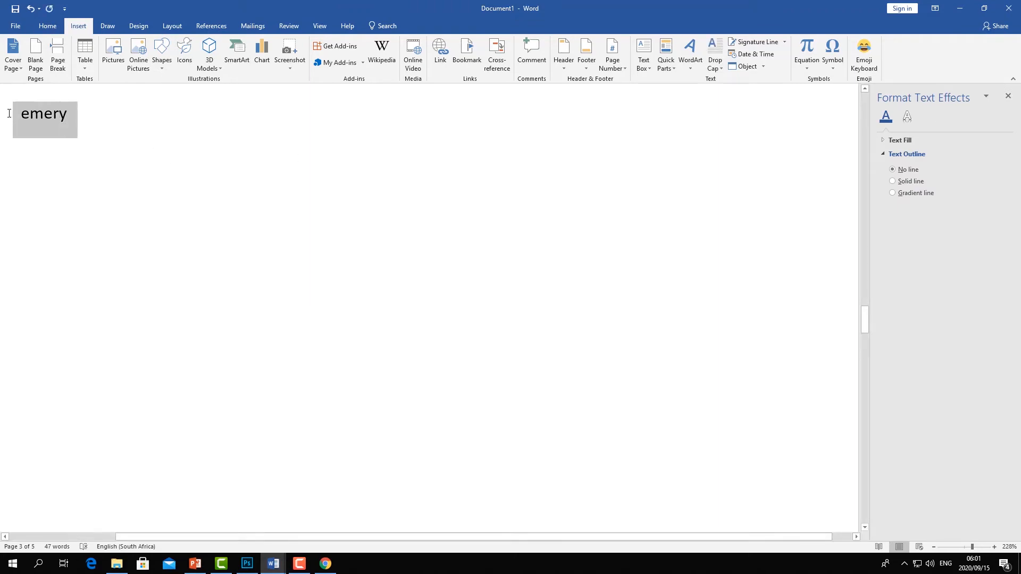
{"action": "left_click", "coordinate": [677, 69]}
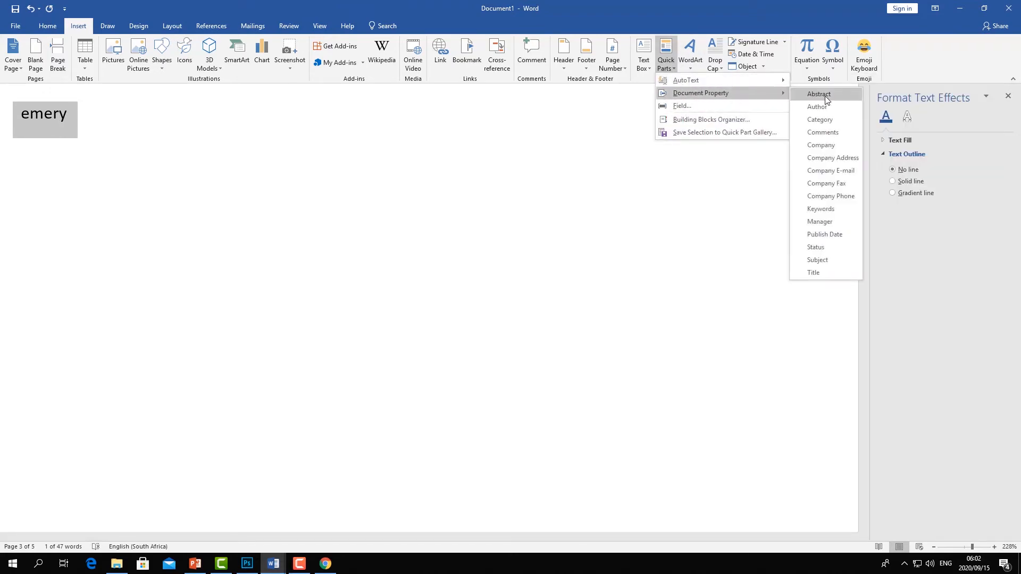
{"action": "left_click", "coordinate": [824, 95]}
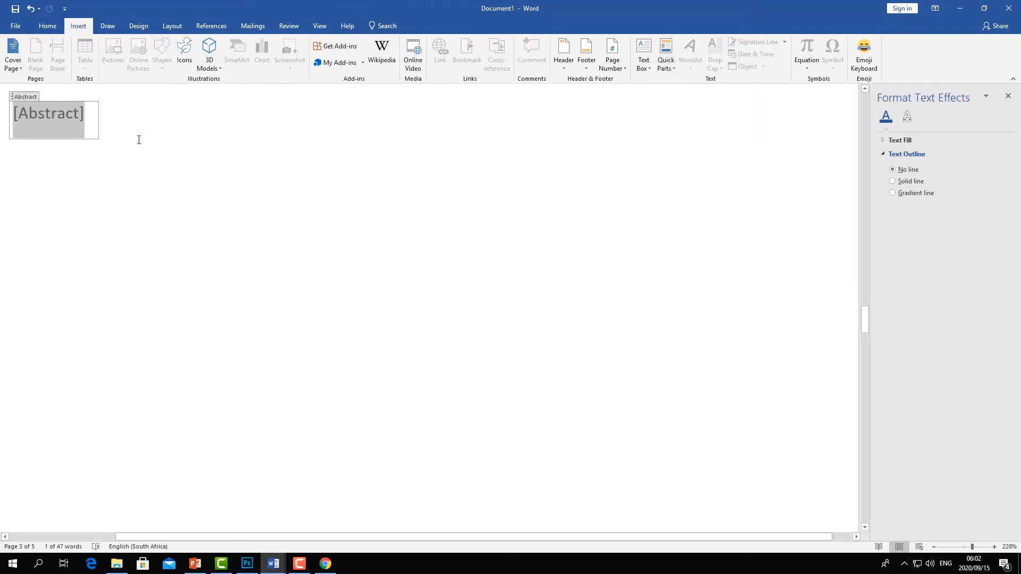
{"action": "type", "text": "emery"}
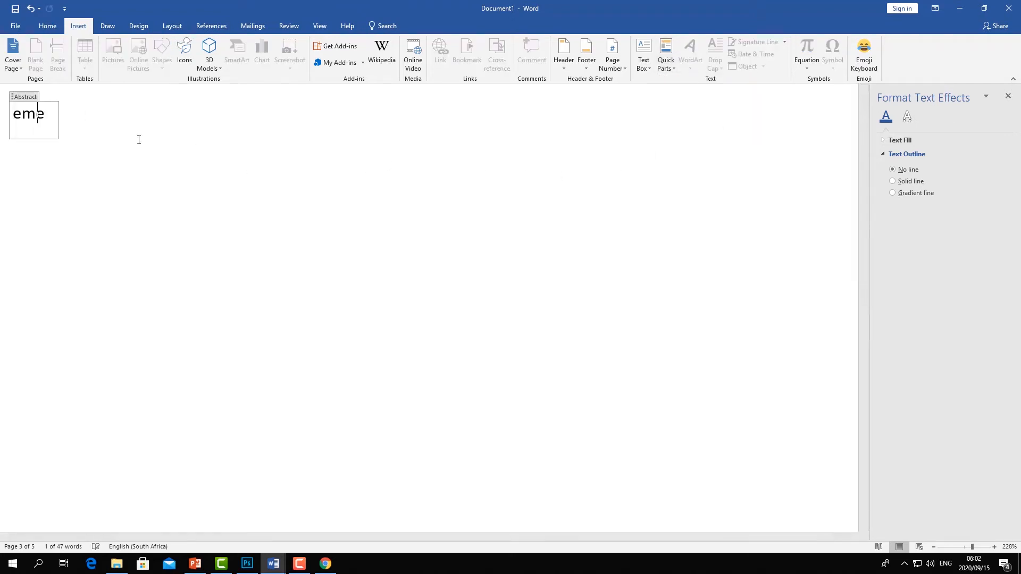
{"action": "left_click", "coordinate": [154, 180]}
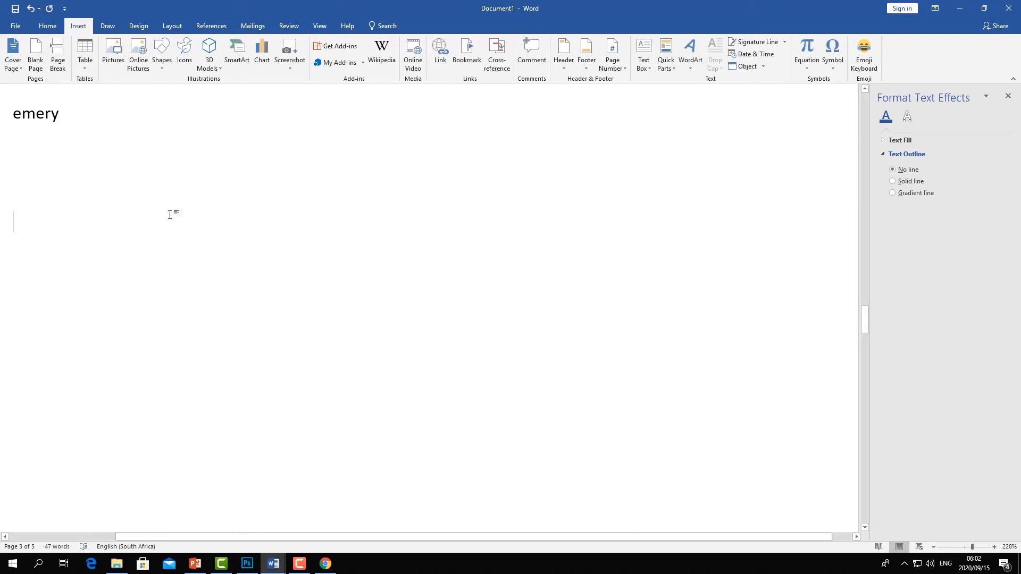
- Type Cfhdkfsjngdjklfgdjklfgdkl; on a lower line and append the Abstract document property after it
{"action": "type", "text": "cfhdkfsjngdjklfgdjklfgdkl;"}
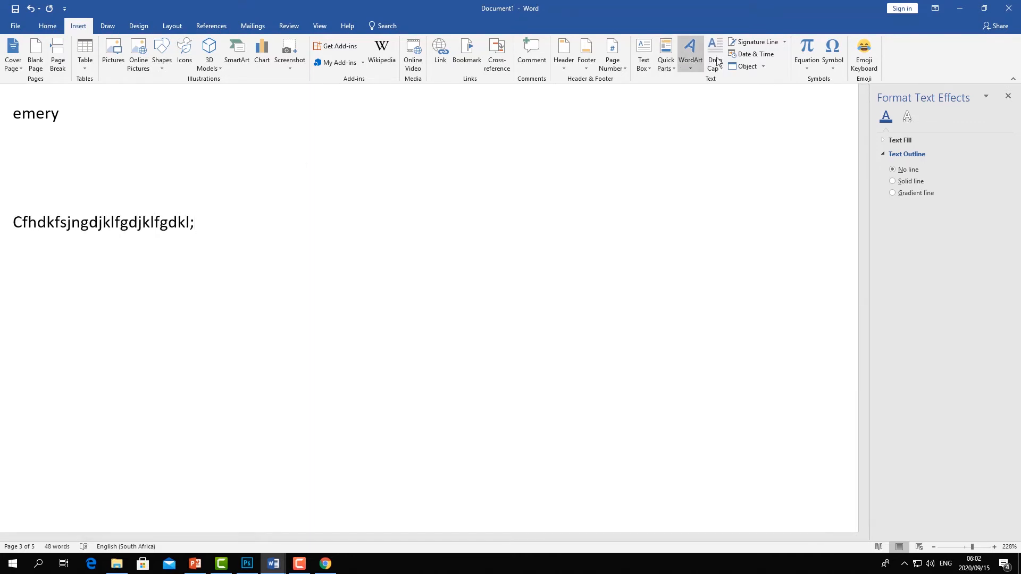
{"action": "left_click", "coordinate": [672, 66]}
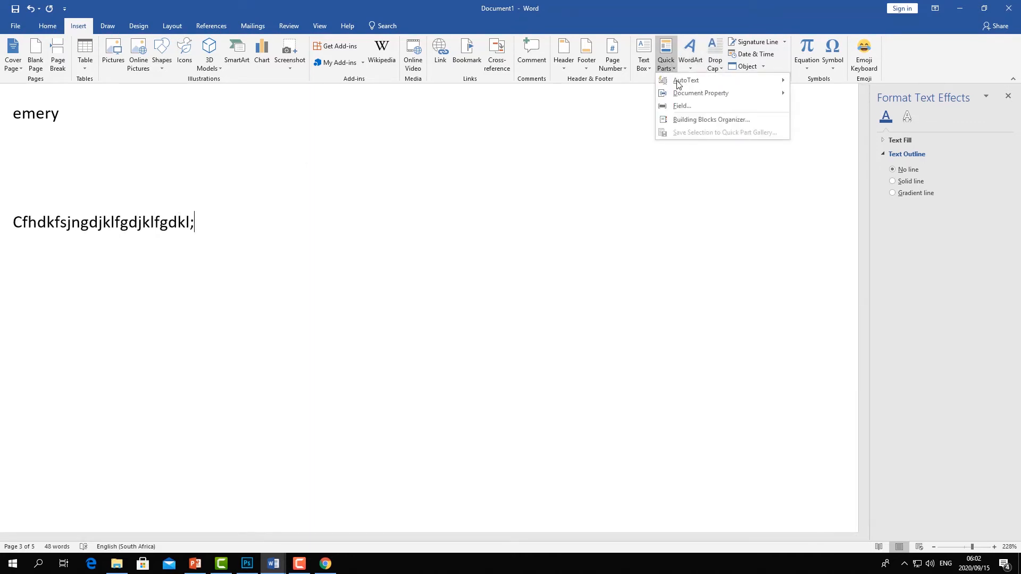
{"action": "mouse_move", "coordinate": [680, 94]}
{"action": "left_click", "coordinate": [825, 94]}
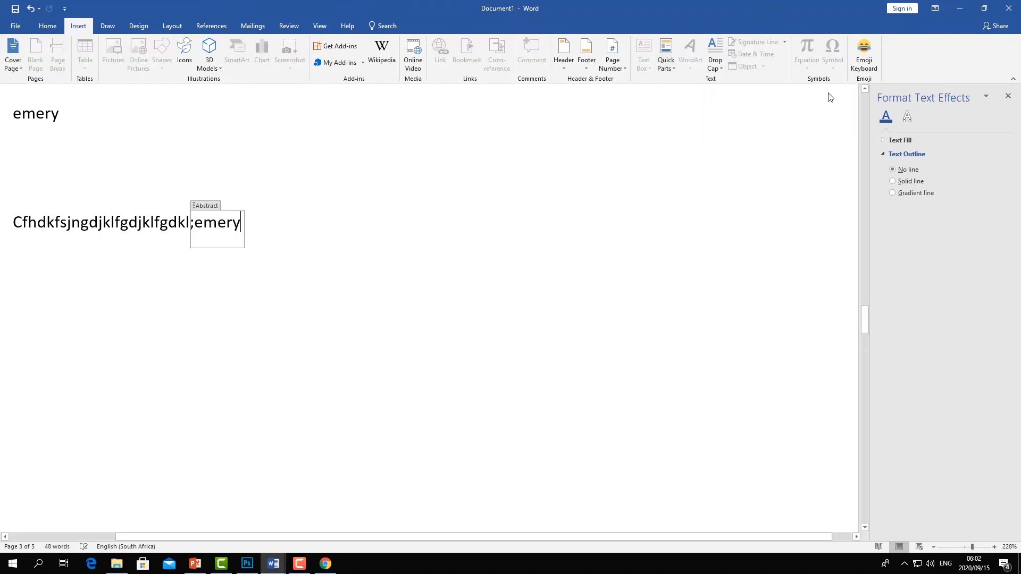
{"action": "key", "text": "Return"}
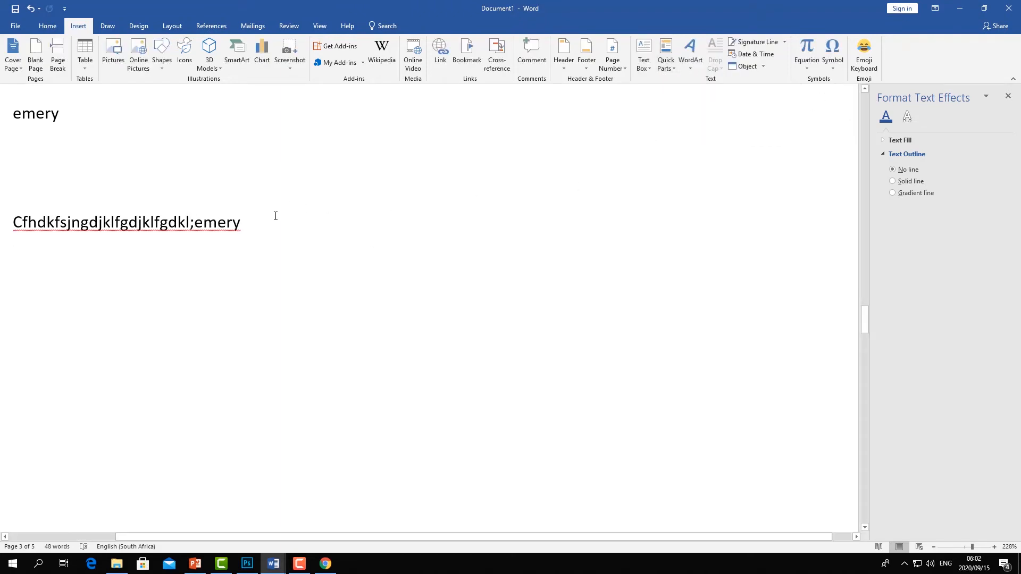
- Switch to Chrome and copy the Our Missions text from the AYI Training Centre About page
{"action": "left_click_drag", "start_coordinate": [256, 223], "coordinate": [58, 214]}
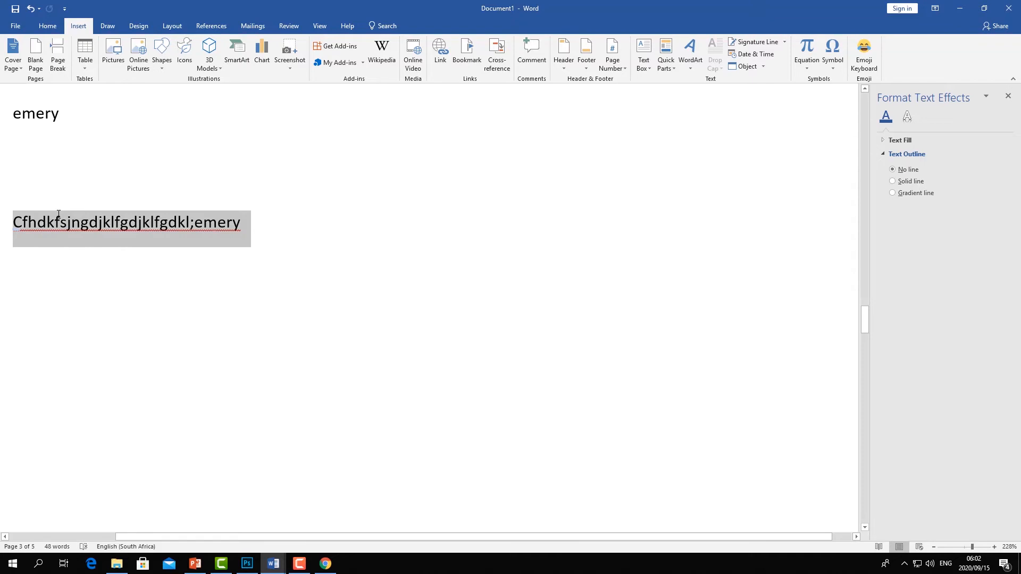
{"action": "left_click", "coordinate": [329, 565]}
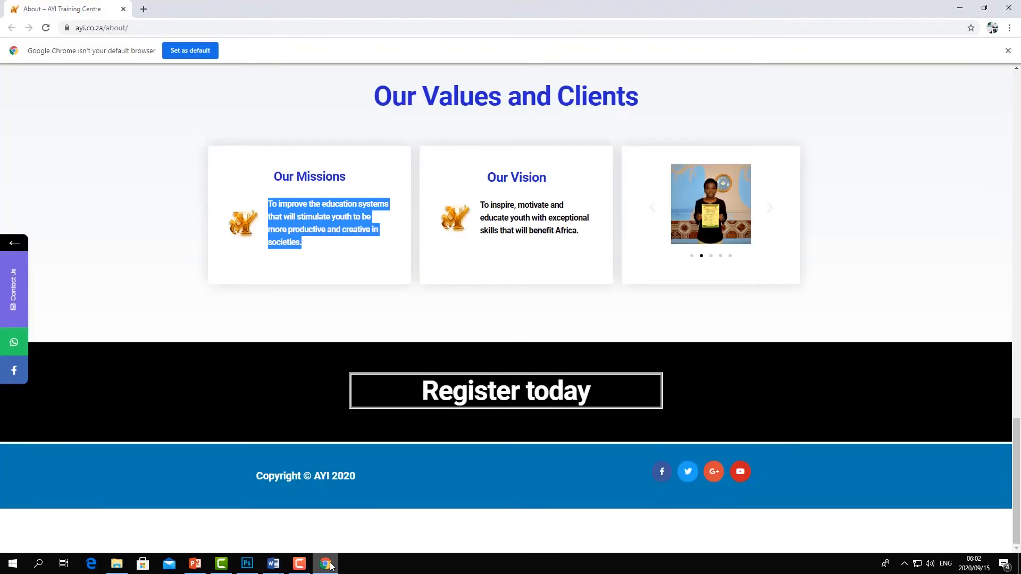
{"action": "right_click", "coordinate": [324, 218]}
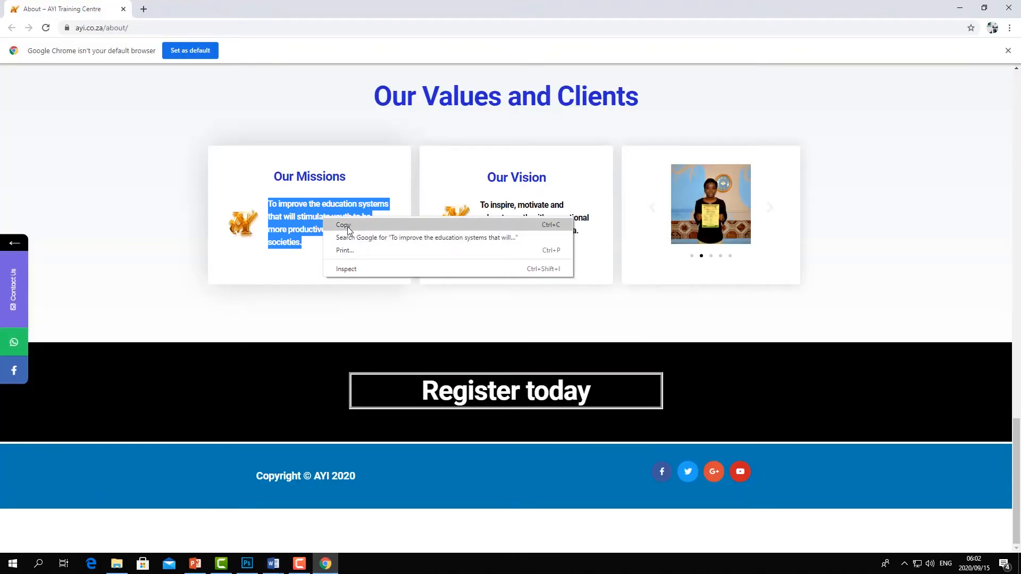
{"action": "left_click", "coordinate": [343, 225]}
- Return to Word and paste the mission text over the Cfhdkfsjngdjklfgdjklfgdkl;emery line
{"action": "left_click", "coordinate": [325, 563]}
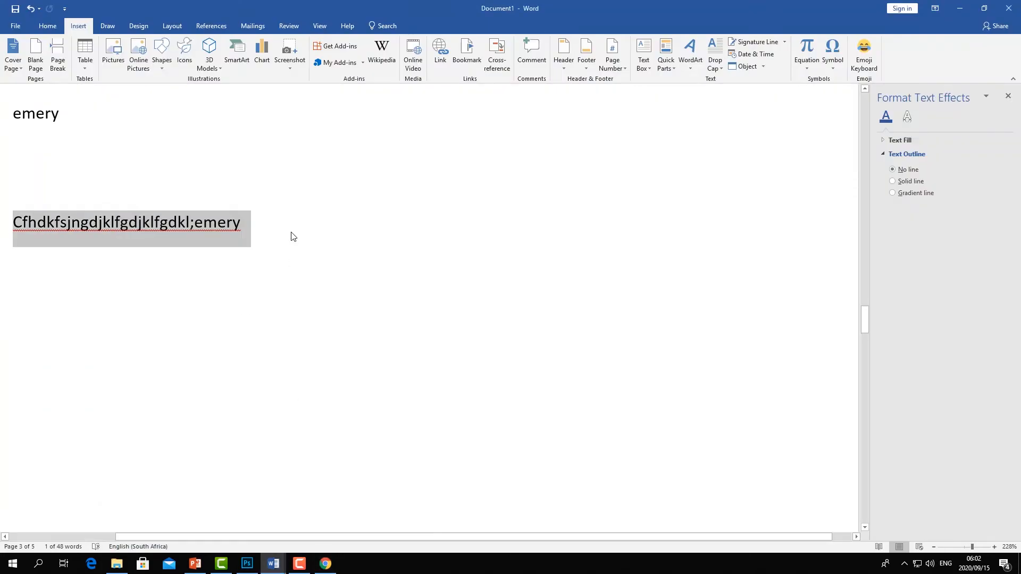
{"action": "left_click", "coordinate": [263, 240]}
{"action": "left_click_drag", "start_coordinate": [292, 263], "coordinate": [53, 191]}
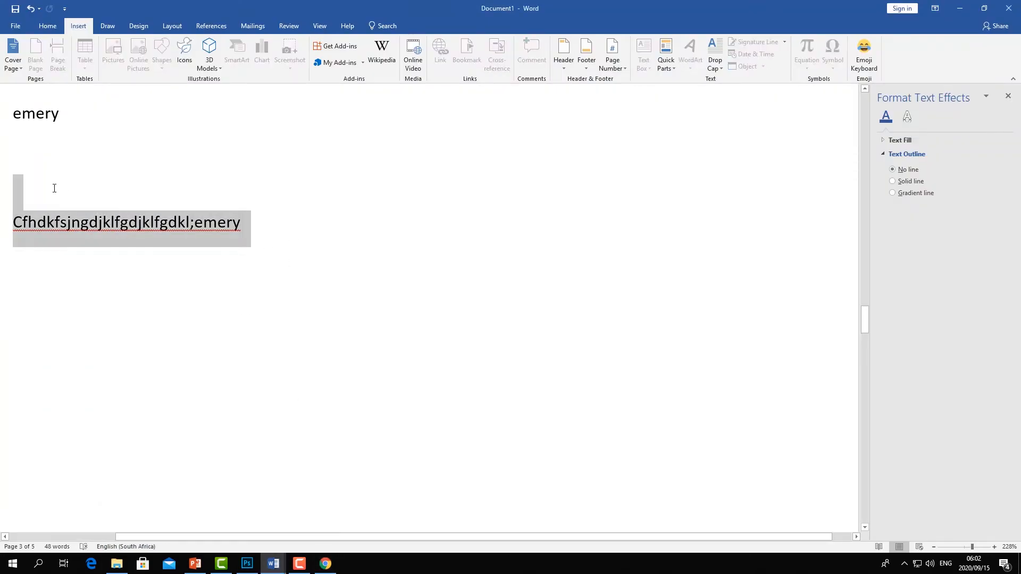
{"action": "key", "text": "ctrl+v"}
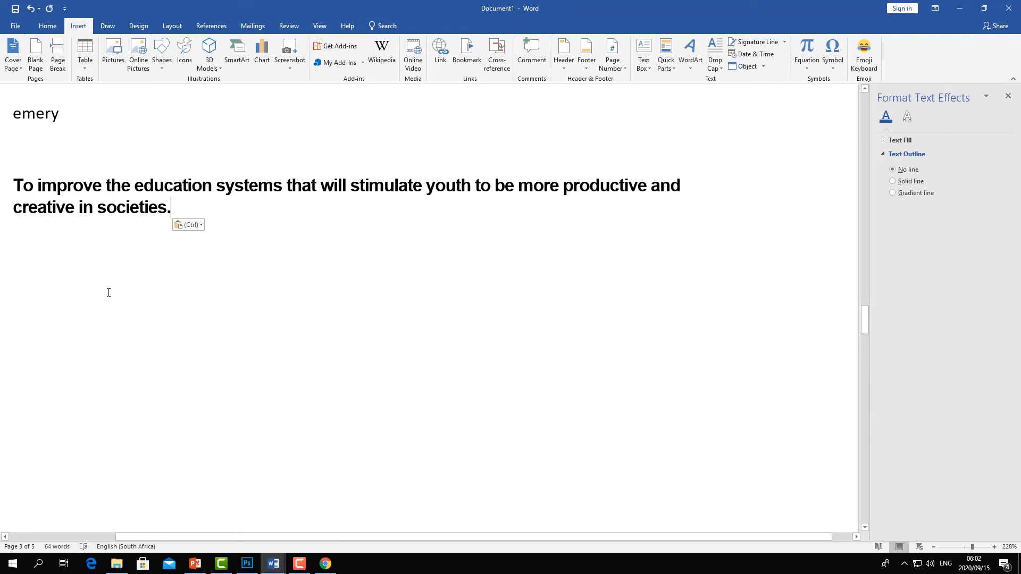
- Insert a Company document property after the mission text and fill it with African Youth Inventions
{"action": "left_click", "coordinate": [672, 62]}
{"action": "mouse_move", "coordinate": [684, 96]}
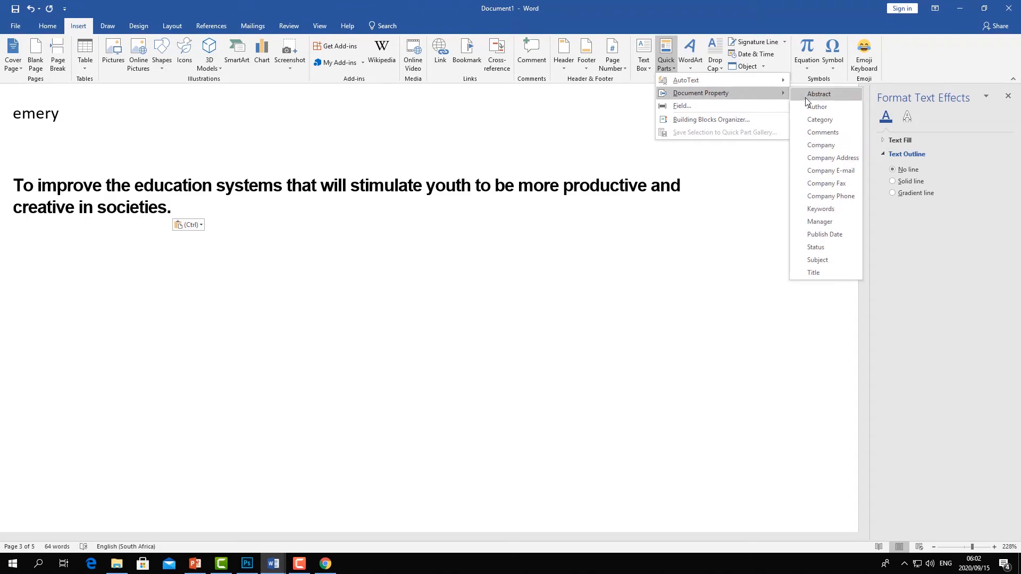
{"action": "left_click", "coordinate": [833, 148]}
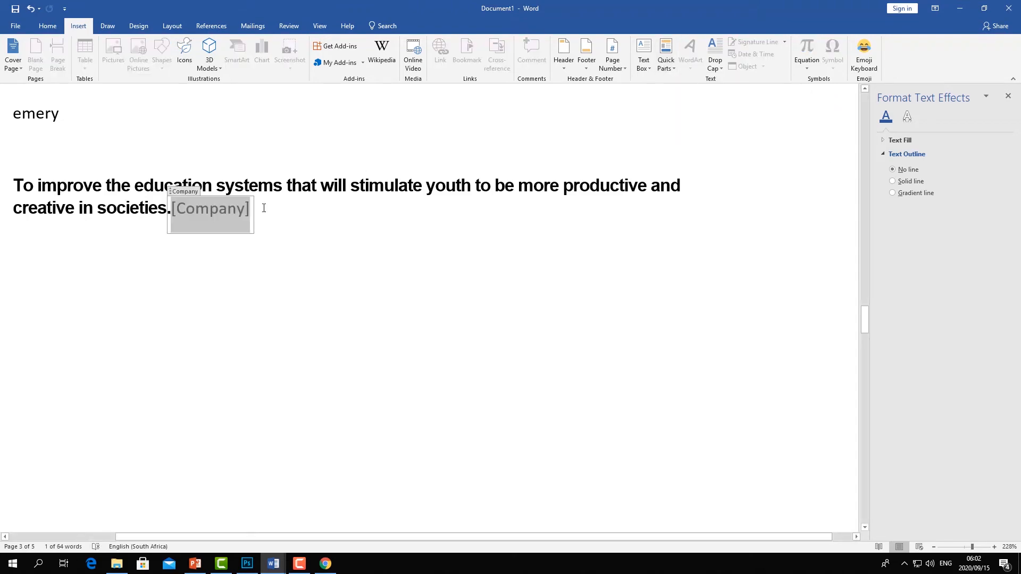
{"action": "type", "text": "african youth inventio"}
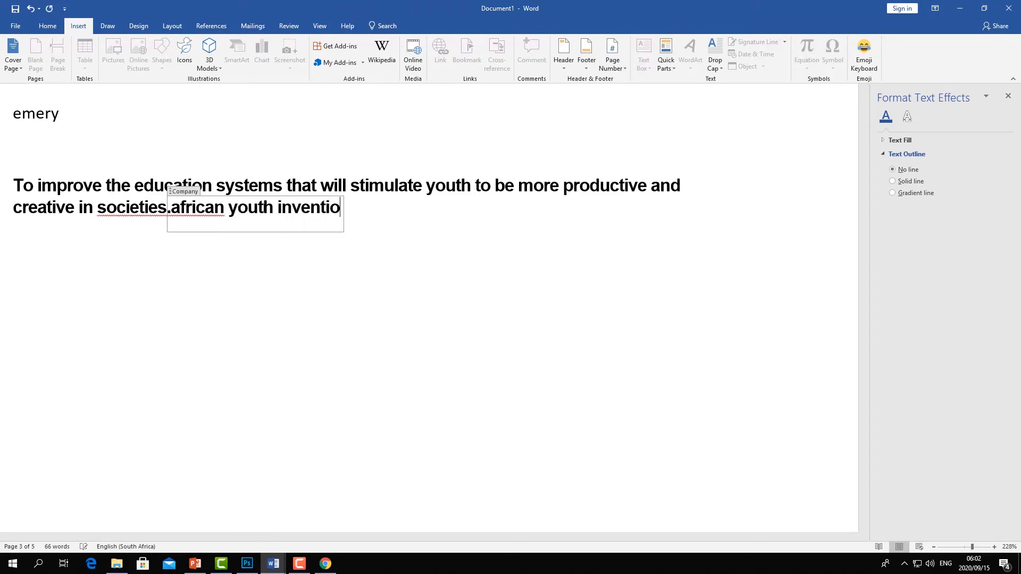
{"action": "type", "text": "n "}
{"action": "type", "text": "Y"}
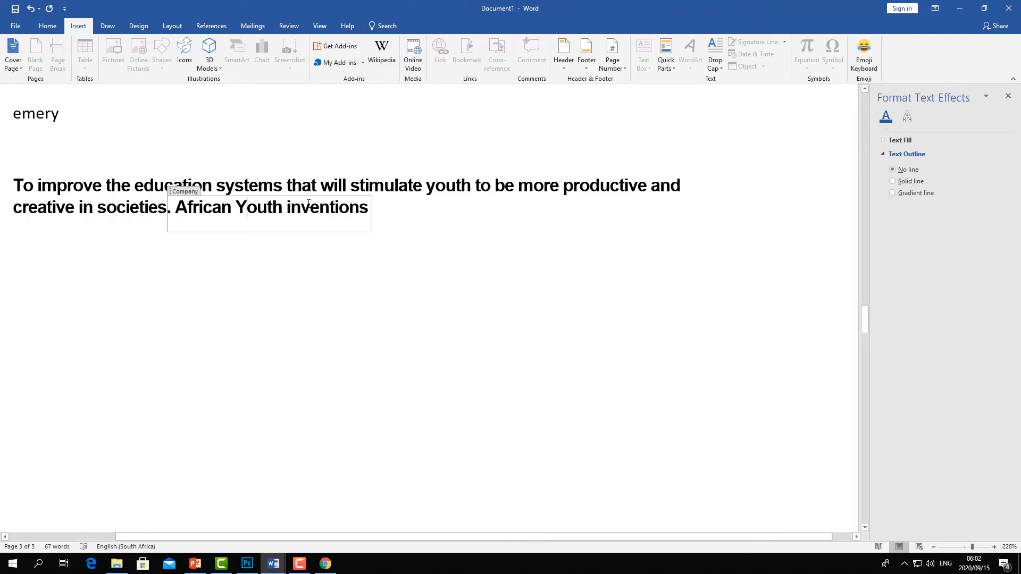
{"action": "key", "text": "Delete"}
{"action": "type", "text": "I"}
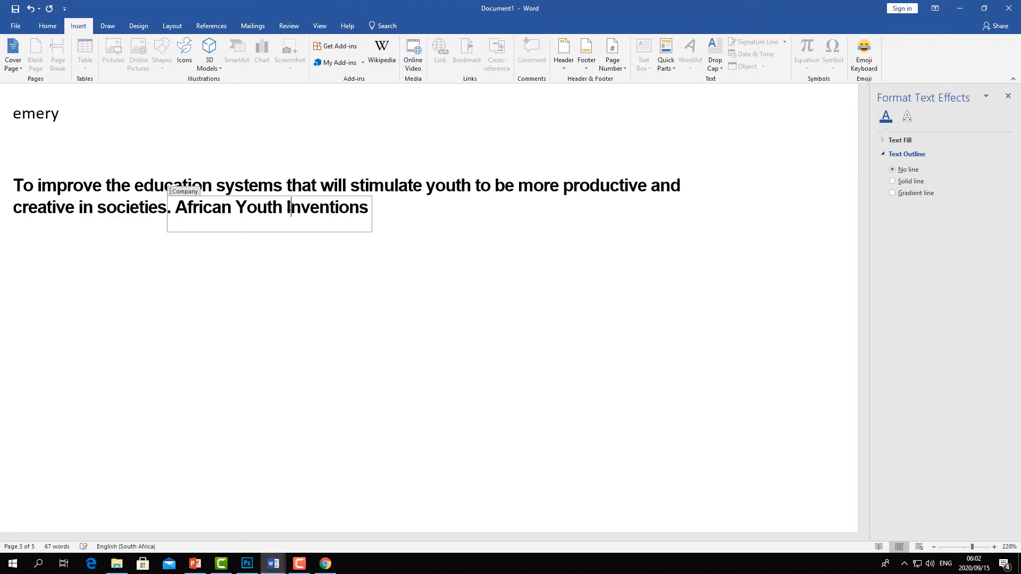
- Colour the inserted African Youth Inventions company property blue
{"action": "left_click", "coordinate": [441, 234]}
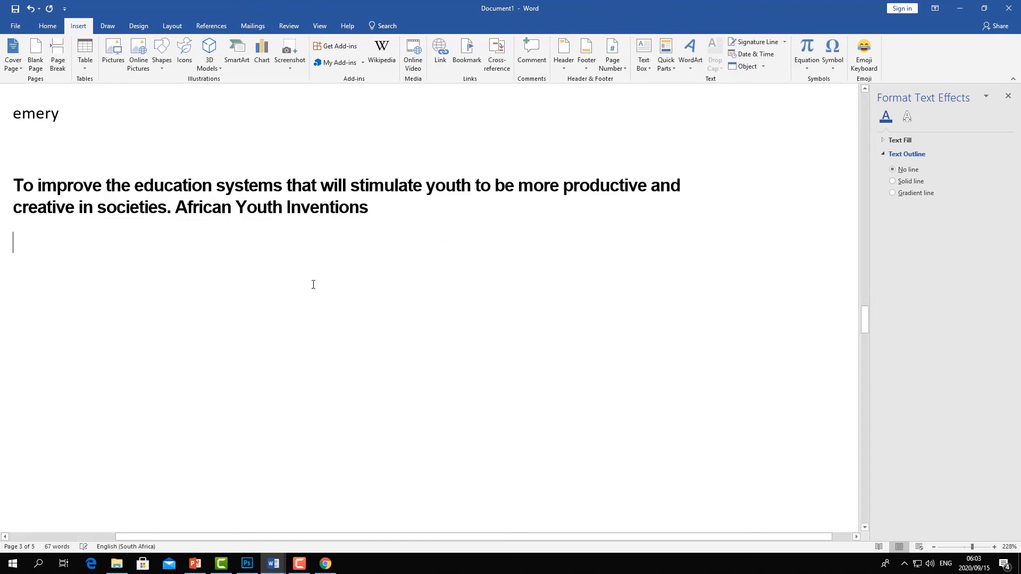
{"action": "left_click_drag", "start_coordinate": [364, 212], "coordinate": [175, 210]}
{"action": "left_click", "coordinate": [51, 28]}
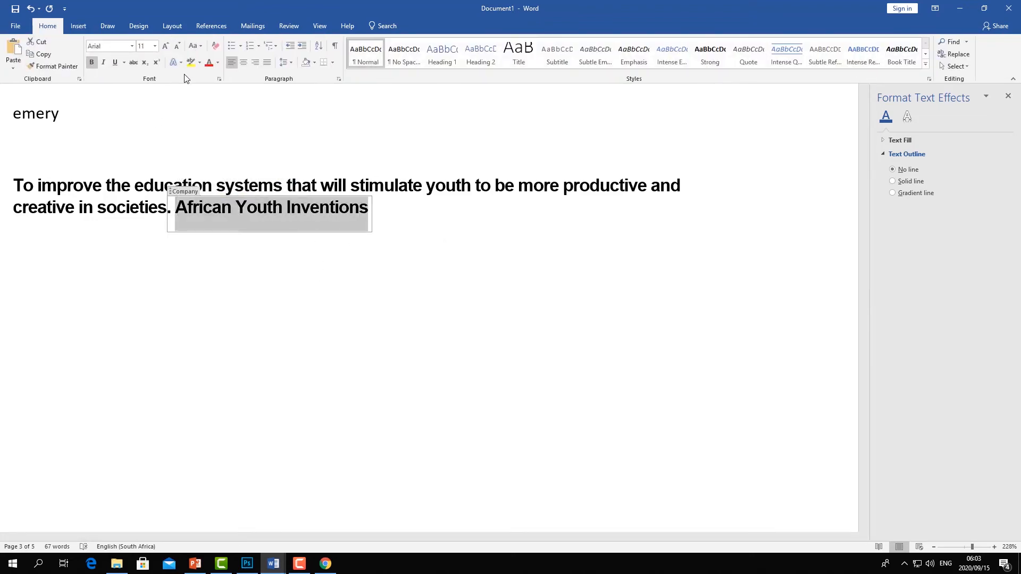
{"action": "left_click", "coordinate": [218, 62]}
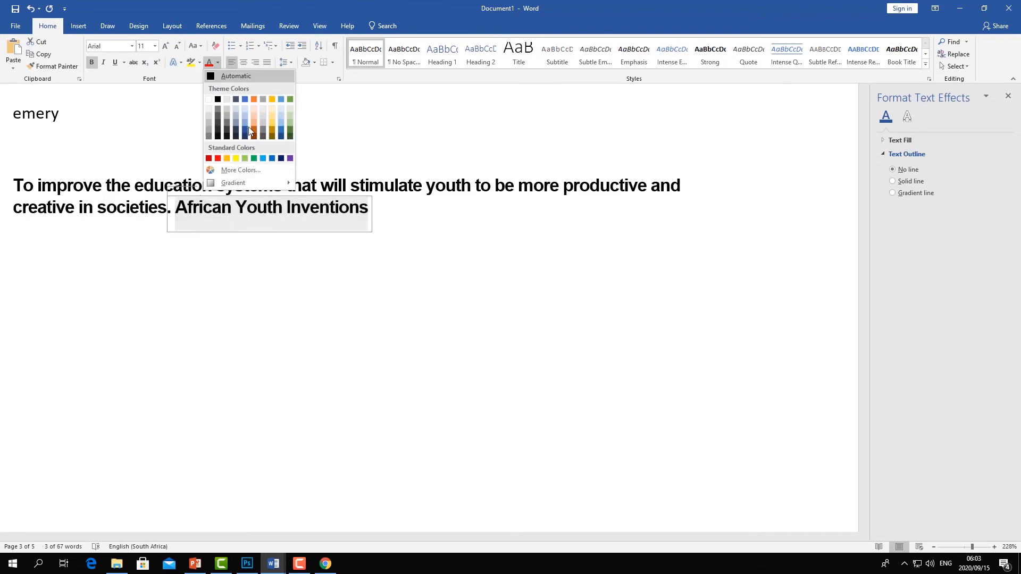
{"action": "left_click", "coordinate": [263, 158]}
{"action": "left_click", "coordinate": [410, 279]}
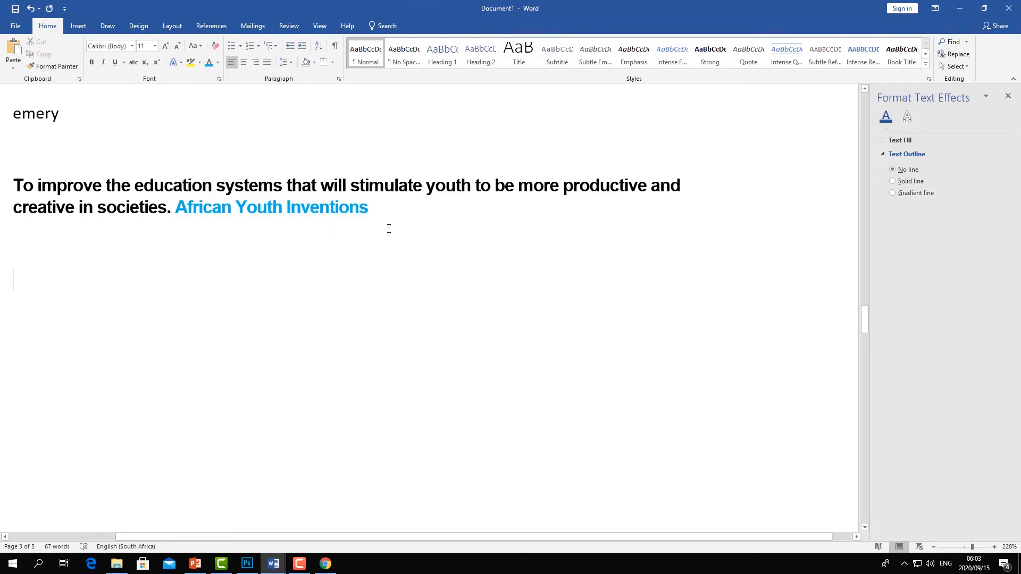
- Switch to Chrome and copy the Our Vision text from the AYI Training Centre About page
{"action": "key", "text": "Down"}
{"action": "left_click", "coordinate": [413, 192]}
{"action": "left_click", "coordinate": [409, 213]}
{"action": "left_click", "coordinate": [250, 277]}
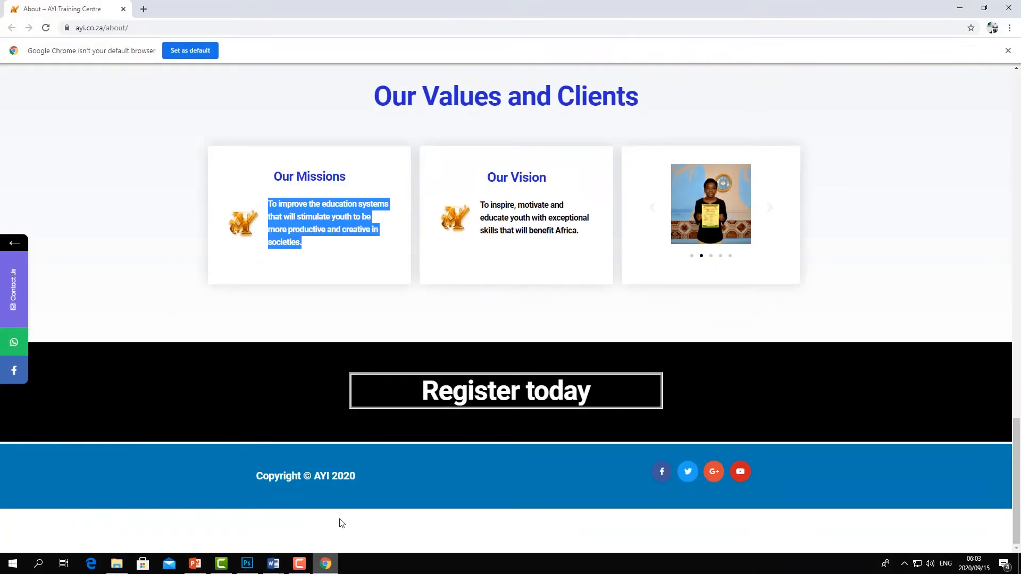
{"action": "left_click", "coordinate": [326, 564]}
{"action": "left_click", "coordinate": [573, 230]}
{"action": "left_click_drag", "start_coordinate": [573, 229], "coordinate": [480, 205]}
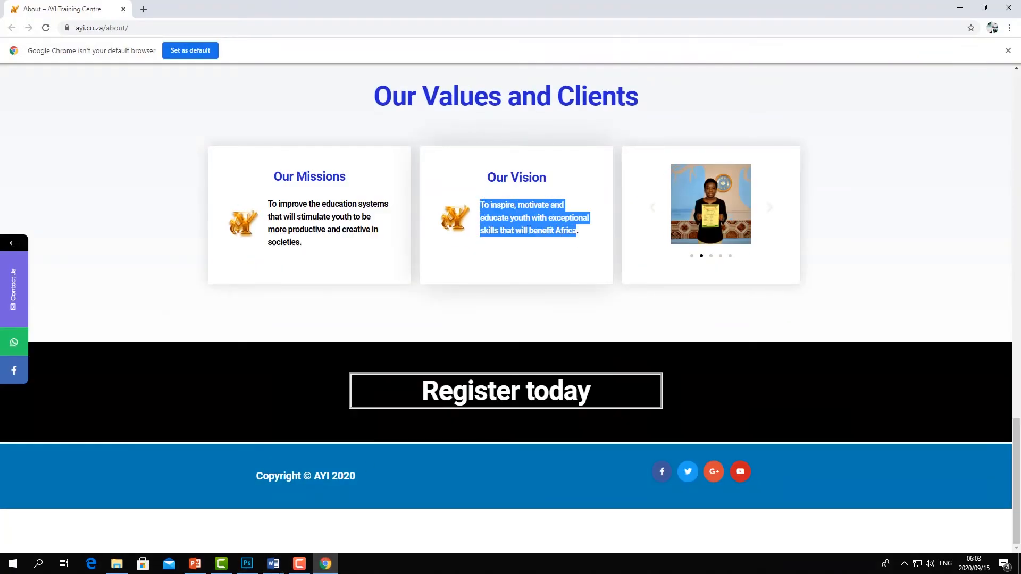
{"action": "right_click", "coordinate": [498, 217]}
{"action": "left_click", "coordinate": [508, 224]}
- Return to Word, paste the vision text on a lower line and append the Company document property after it
{"action": "left_click", "coordinate": [325, 564]}
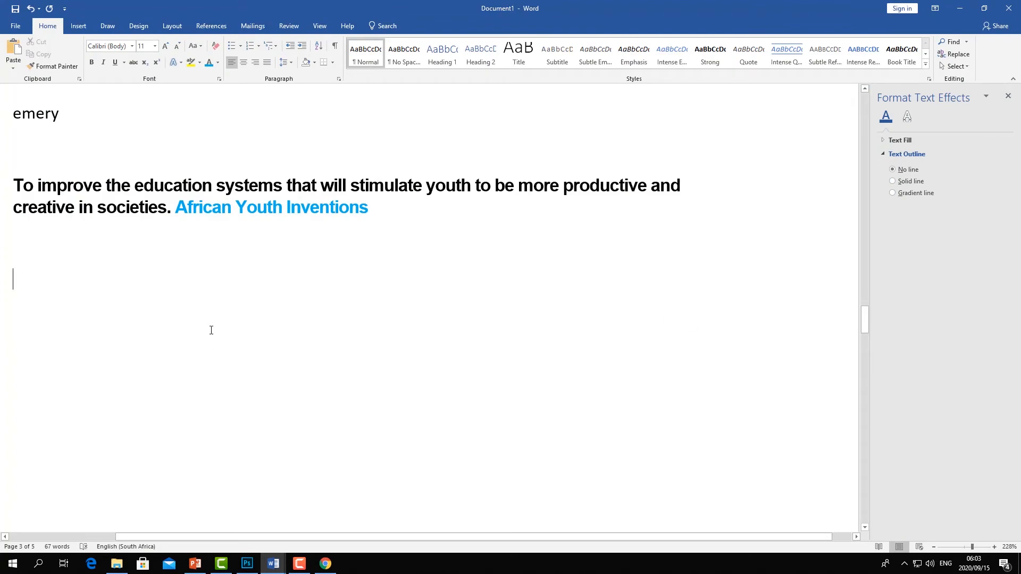
{"action": "key", "text": "ctrl+v"}
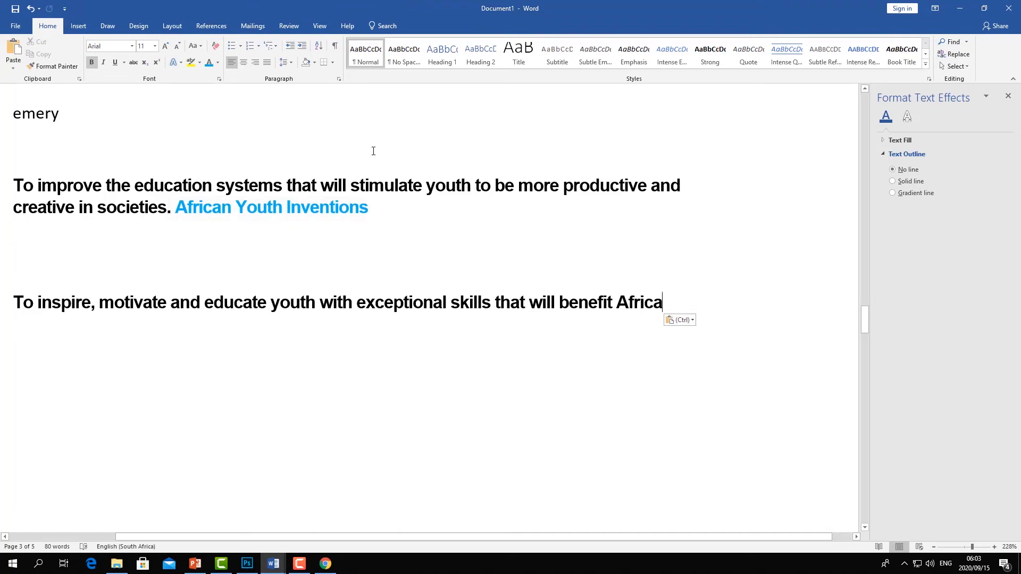
{"action": "left_click", "coordinate": [79, 26]}
{"action": "left_click", "coordinate": [666, 56]}
{"action": "mouse_move", "coordinate": [692, 97]}
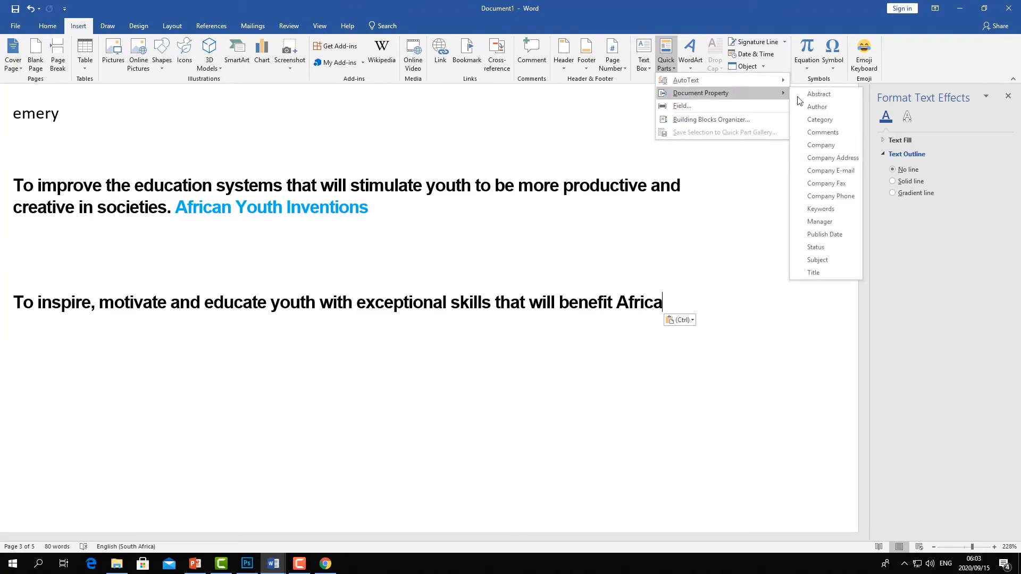
{"action": "left_click", "coordinate": [839, 146]}
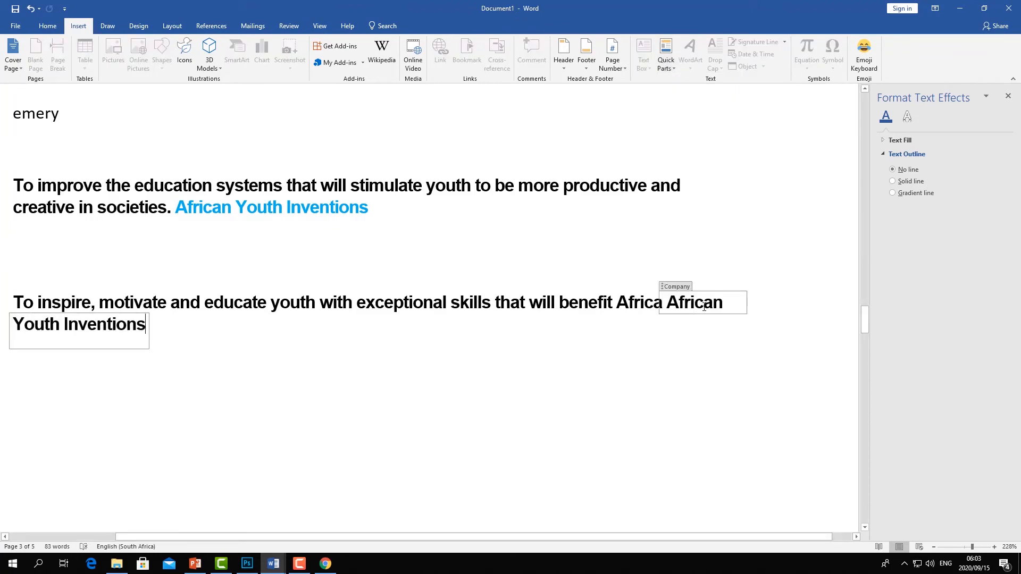
- Colour the second African Youth Inventions company property blue
{"action": "left_click", "coordinate": [367, 424]}
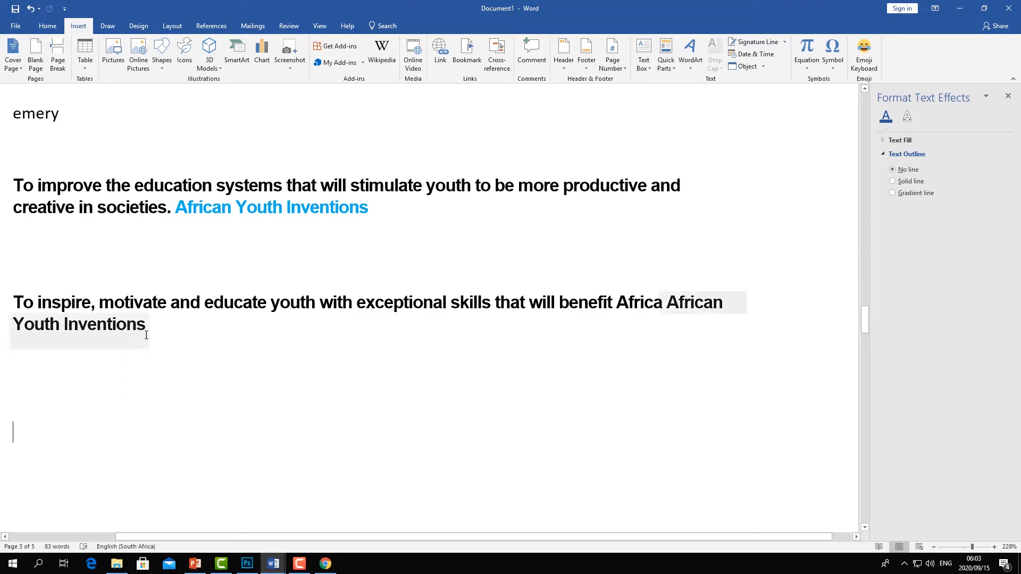
{"action": "left_click_drag", "start_coordinate": [144, 332], "coordinate": [663, 292]}
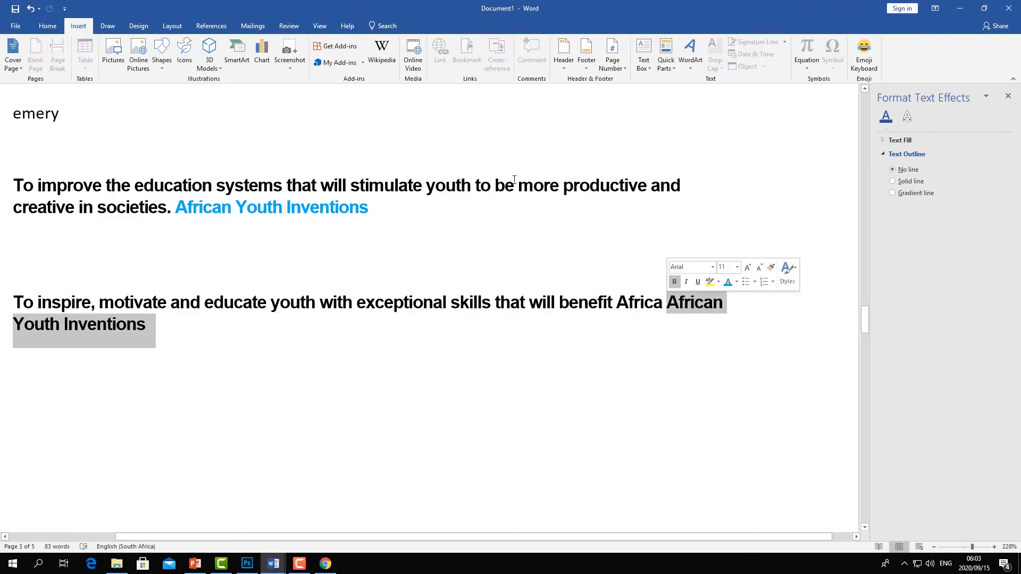
{"action": "left_click", "coordinate": [47, 26]}
{"action": "left_click", "coordinate": [209, 62]}
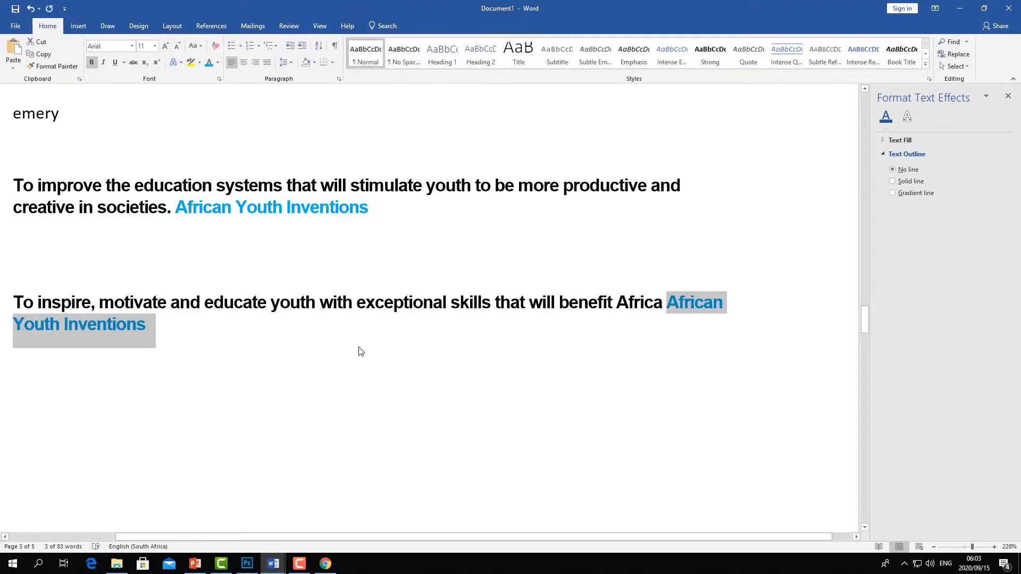
{"action": "left_click", "coordinate": [279, 355]}
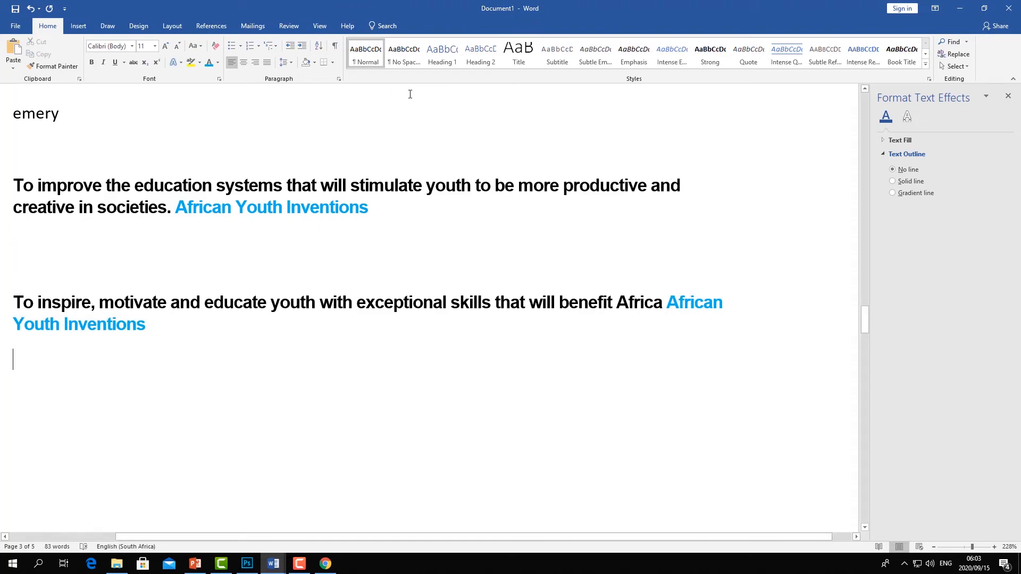
- Convert the words To improve the at the start of the mission text into WordArt with a shadowed style
{"action": "left_click", "coordinate": [78, 25]}
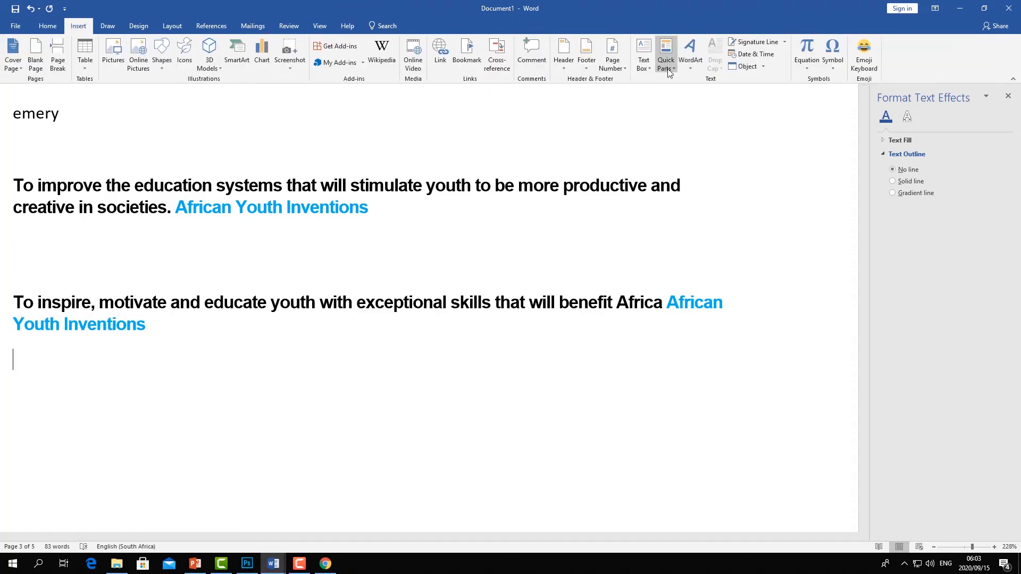
{"action": "left_click", "coordinate": [691, 68]}
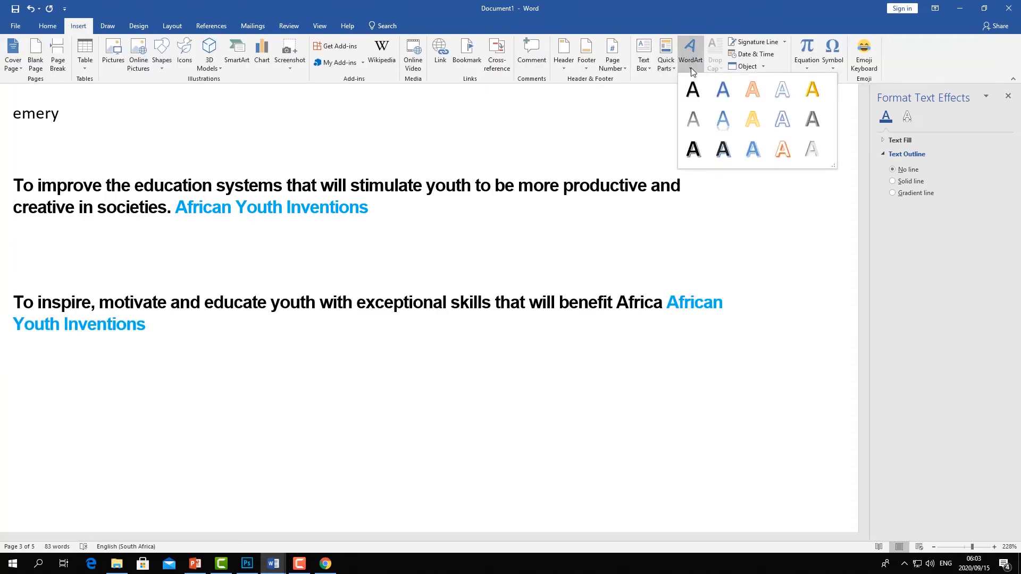
{"action": "left_click", "coordinate": [368, 217]}
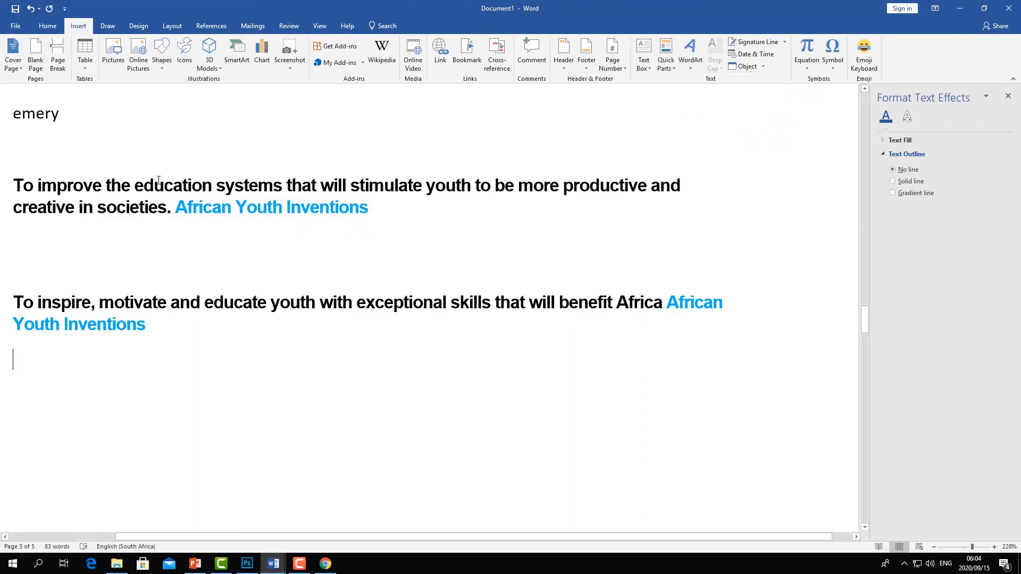
{"action": "left_click_drag", "start_coordinate": [135, 185], "coordinate": [458, 128]}
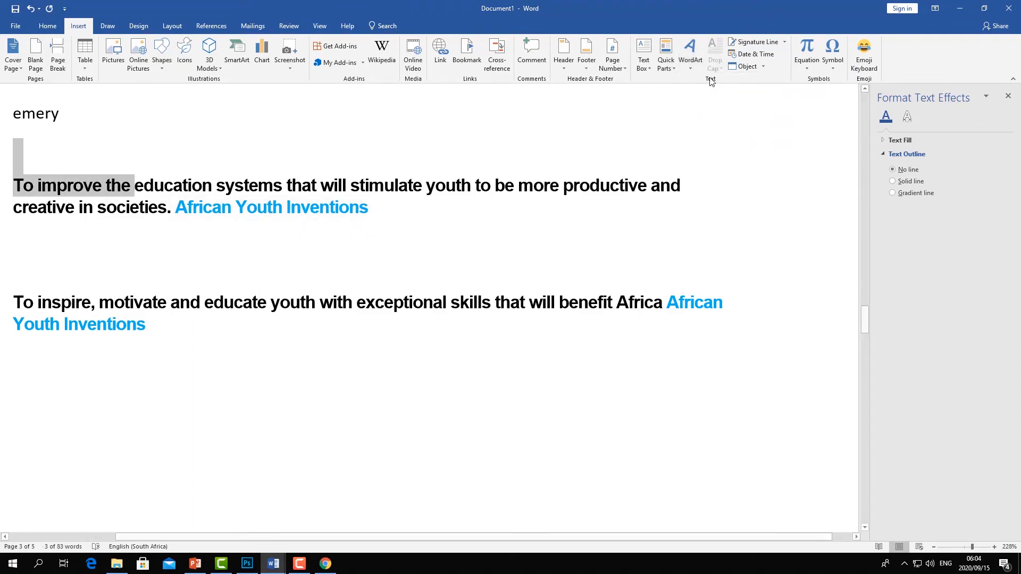
{"action": "left_click", "coordinate": [691, 66]}
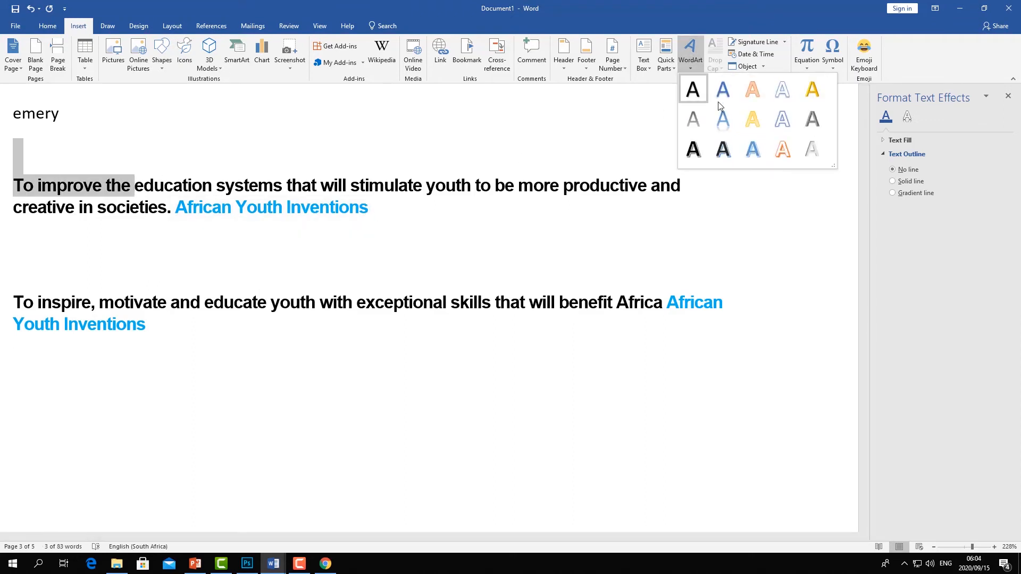
{"action": "left_click", "coordinate": [723, 150]}
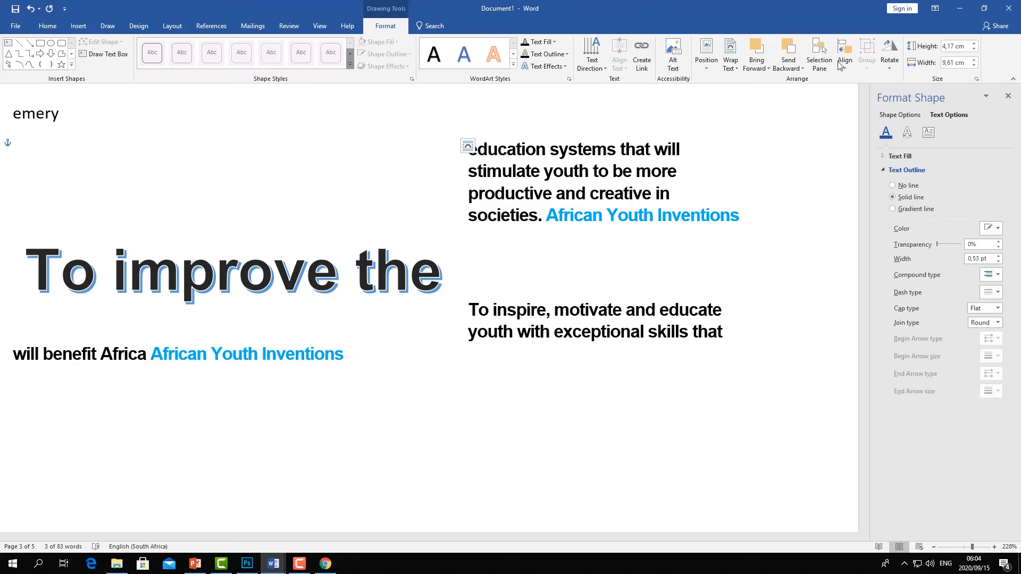
- Change the WordArt text to the pale embossed text effect style
{"action": "left_click", "coordinate": [78, 25]}
{"action": "left_click", "coordinate": [454, 237]}
{"action": "left_click", "coordinate": [445, 267]}
{"action": "left_click_drag", "start_coordinate": [445, 267], "coordinate": [97, 274]}
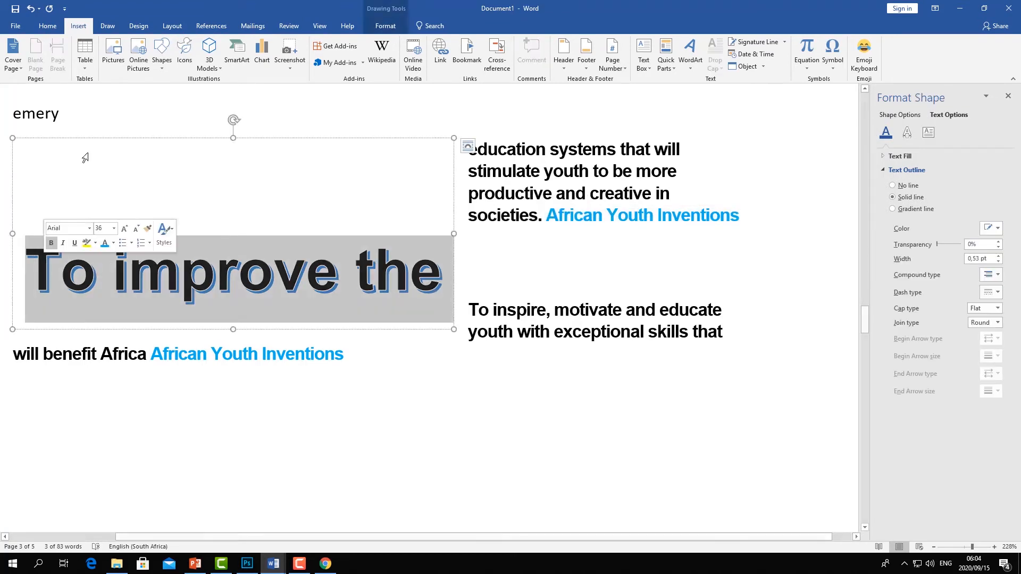
{"action": "left_click", "coordinate": [48, 26]}
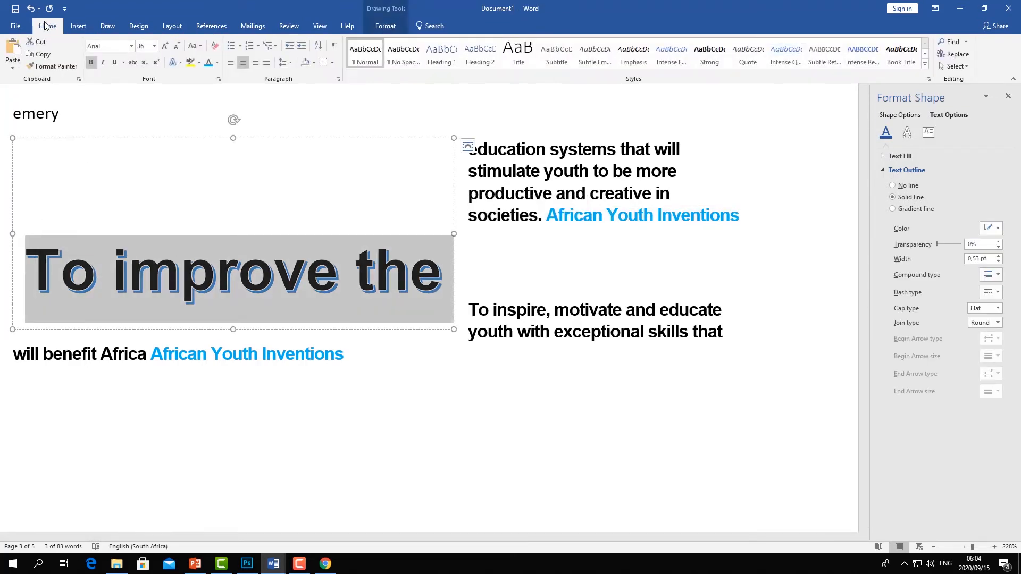
{"action": "left_click", "coordinate": [181, 63]}
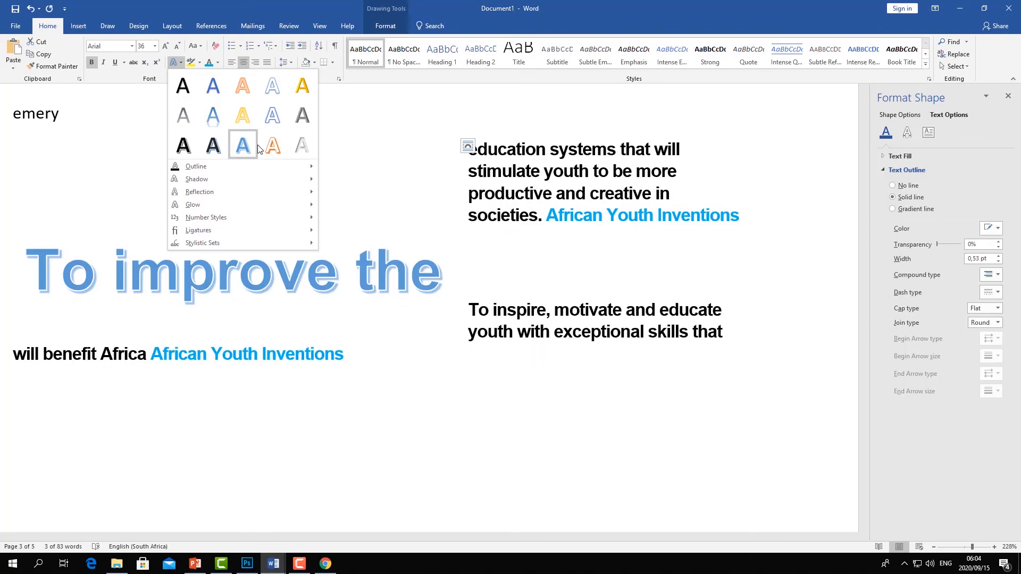
{"action": "left_click", "coordinate": [300, 146]}
{"action": "left_click", "coordinate": [359, 152]}
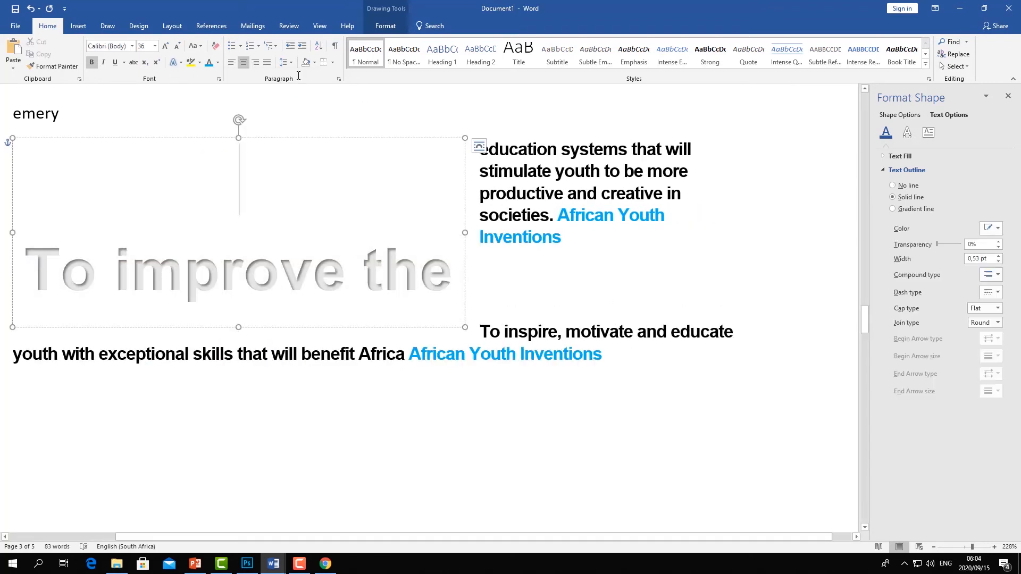
- Delete the WordArt box with its text
{"action": "left_click", "coordinate": [78, 25]}
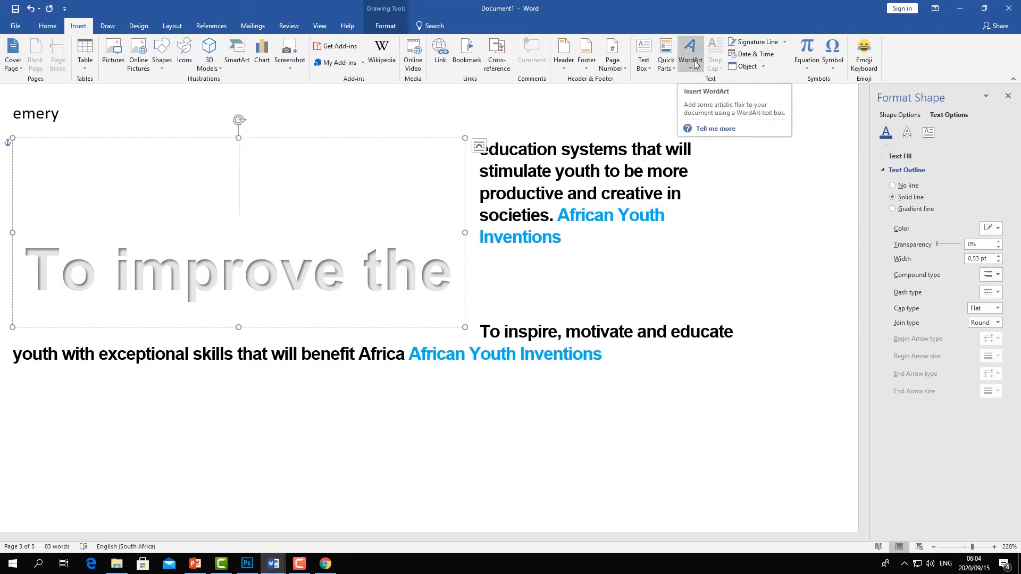
{"action": "left_click", "coordinate": [654, 194]}
{"action": "left_click", "coordinate": [590, 172]}
{"action": "left_click", "coordinate": [532, 242]}
{"action": "left_click", "coordinate": [445, 276]}
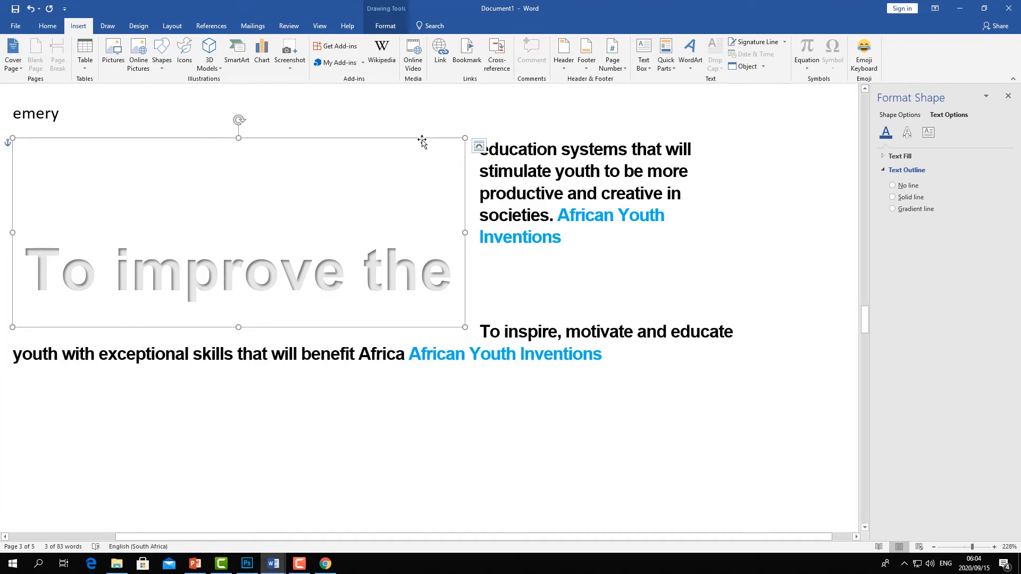
{"action": "key", "text": "Delete"}
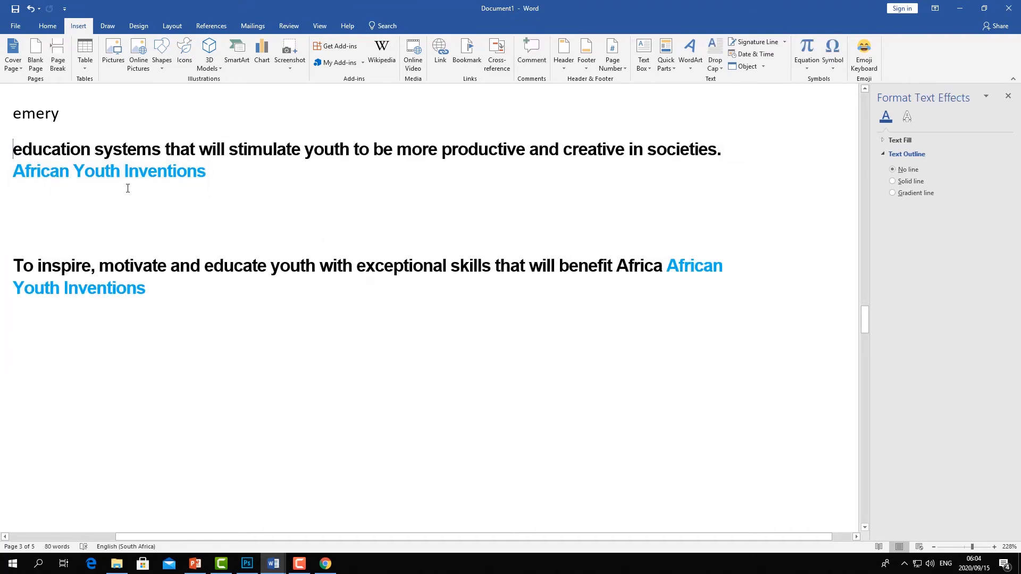
- Join the vision paragraph onto the end of the mission paragraph
{"action": "left_click", "coordinate": [16, 263]}
{"action": "key", "text": "BackSpace"}
{"action": "key", "text": "BackSpace"}
{"action": "key", "text": "BackSpace"}
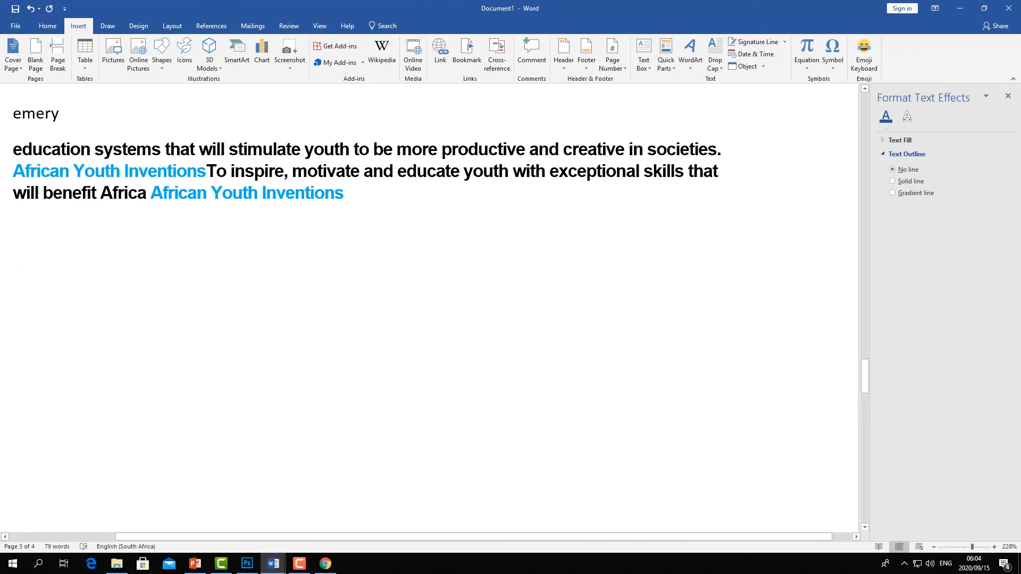
- Apply a Dropped drop cap to the combined paragraph
{"action": "left_click_drag", "start_coordinate": [206, 170], "coordinate": [15, 180]}
{"action": "left_click", "coordinate": [14, 150]}
{"action": "left_click", "coordinate": [378, 201], "text": "shift"}
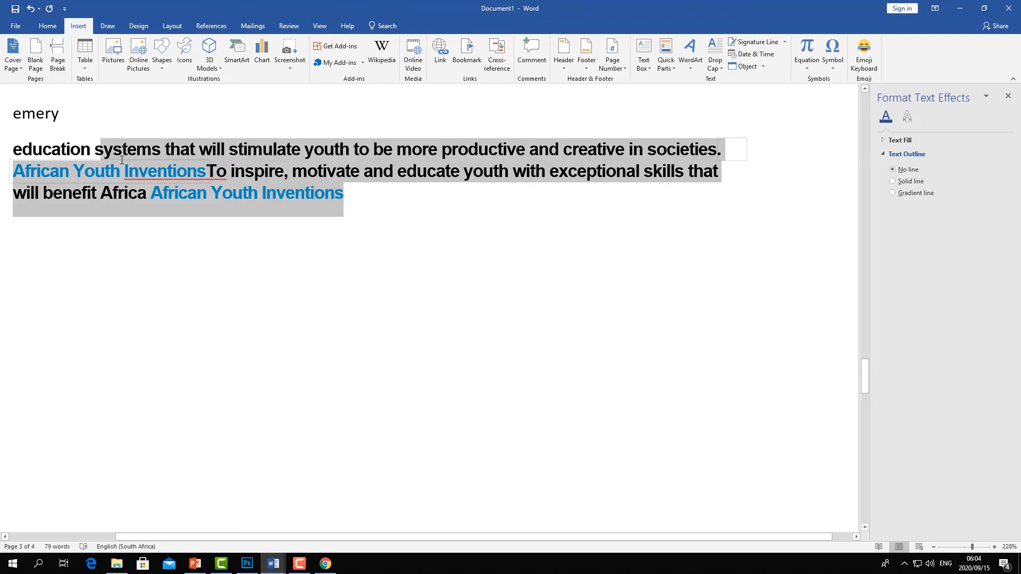
{"action": "left_click", "coordinate": [721, 68]}
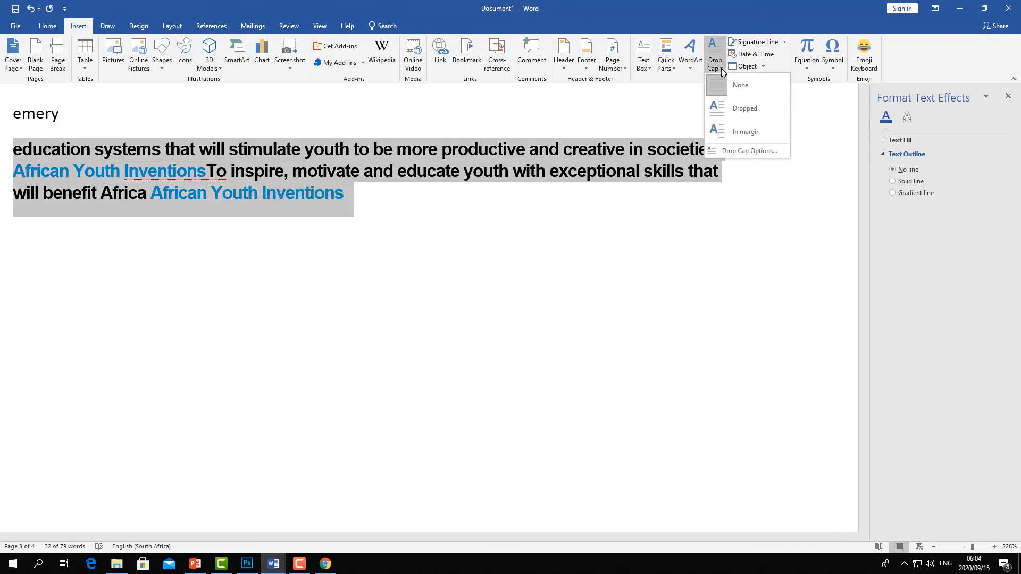
{"action": "left_click", "coordinate": [721, 109]}
{"action": "left_click", "coordinate": [286, 253]}
- Shrink the drop cap frame so the large letter spans about two lines
{"action": "left_click", "coordinate": [45, 165]}
{"action": "left_click_drag", "start_coordinate": [46, 222], "coordinate": [52, 184]}
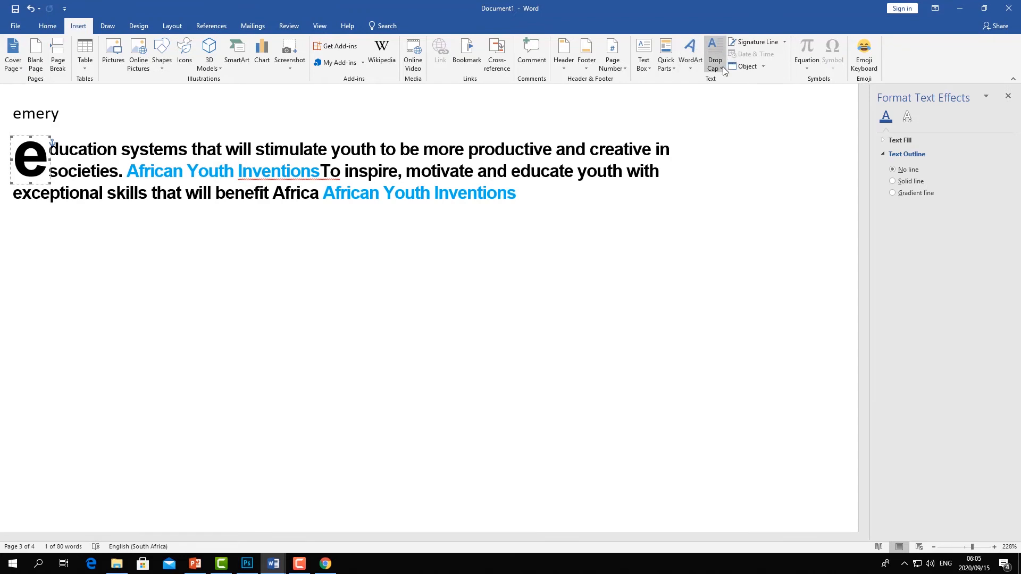
{"action": "left_click", "coordinate": [418, 287]}
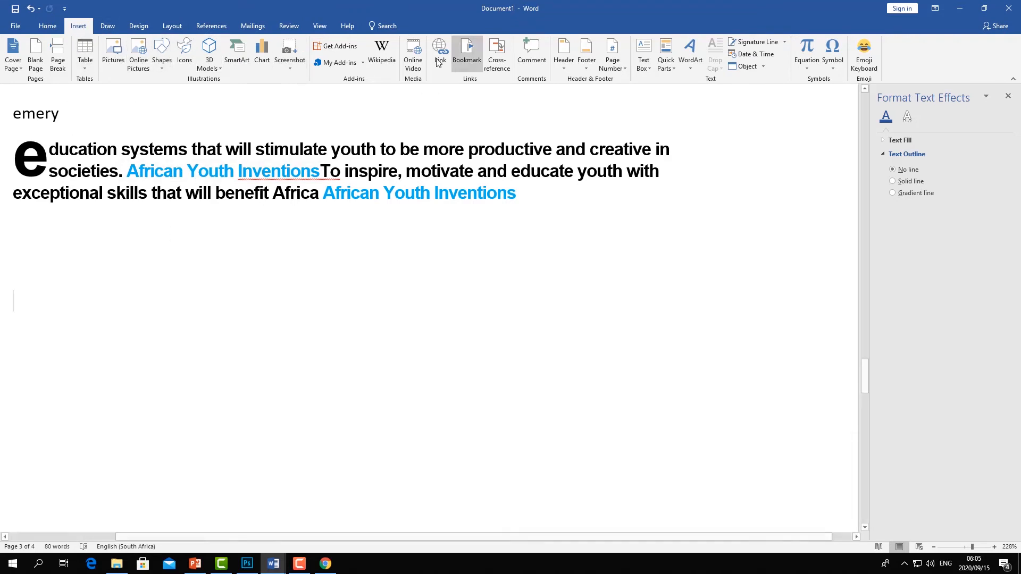
- Insert a Simple Text Box below the paragraph, replace its text with E and narrow it to about 0.74 cm wide
{"action": "left_click", "coordinate": [650, 66]}
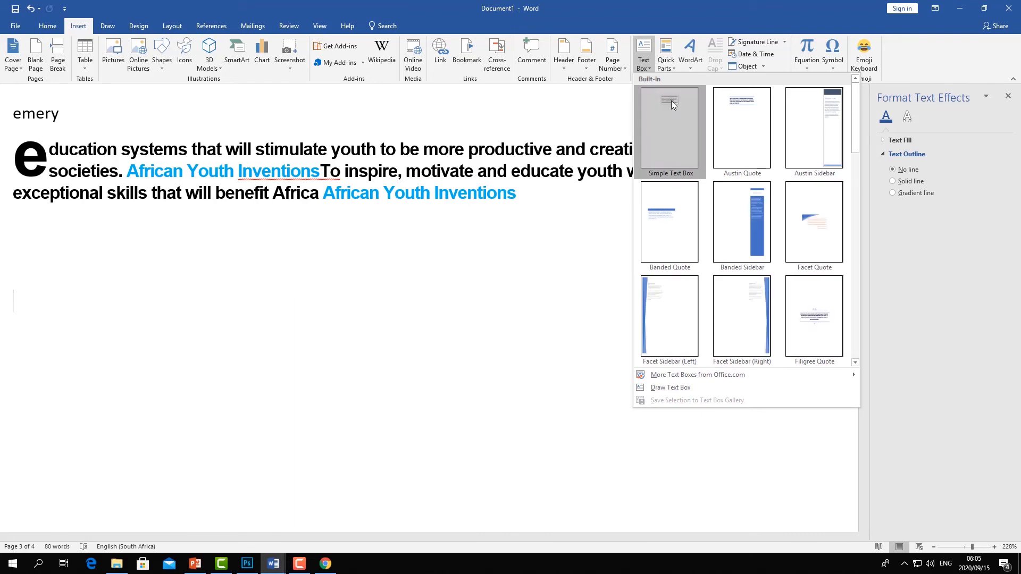
{"action": "left_click", "coordinate": [672, 101]}
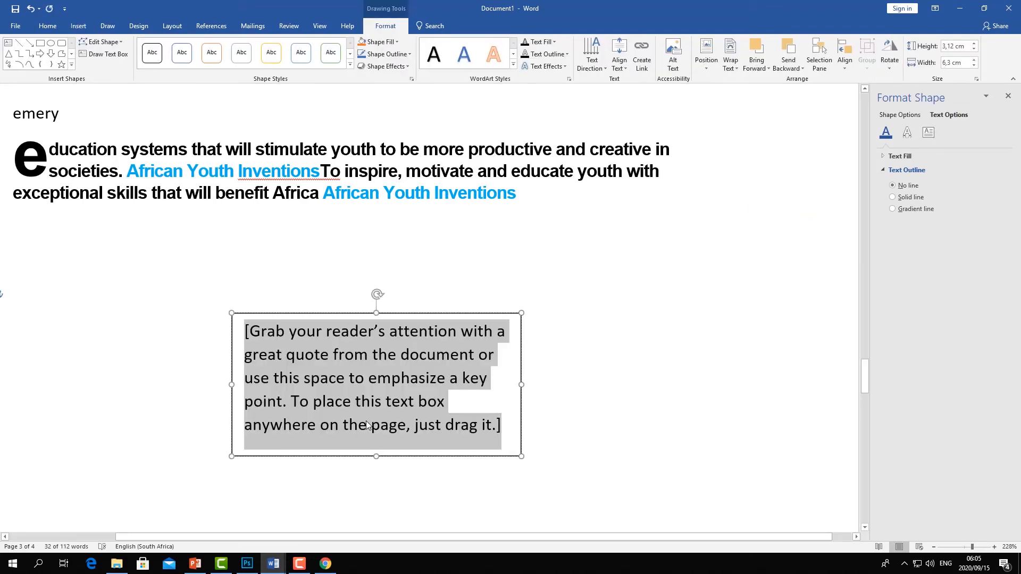
{"action": "type", "text": "e"}
{"action": "key", "text": "BackSpace"}
{"action": "type", "text": "E"}
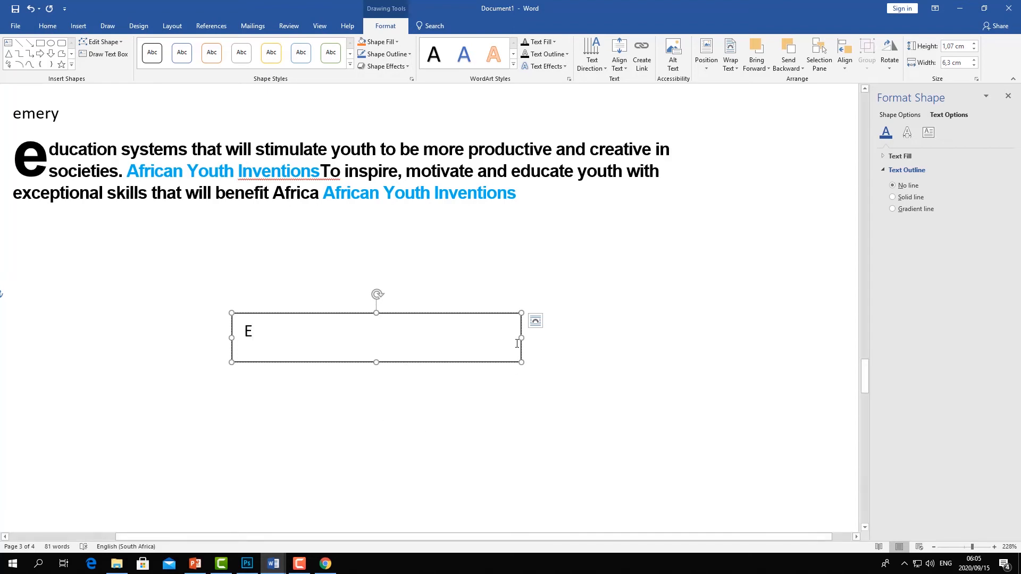
{"action": "left_click_drag", "start_coordinate": [521, 338], "coordinate": [249, 349]}
{"action": "double_click", "coordinate": [254, 333]}
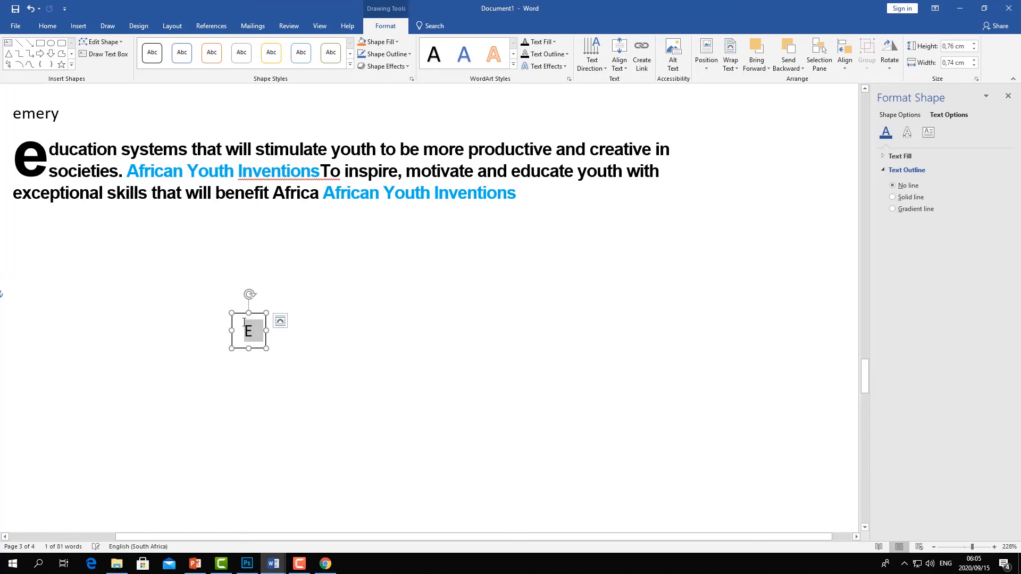
- Apply the first transparent preset shape style to the E text box
{"action": "left_click", "coordinate": [350, 64]}
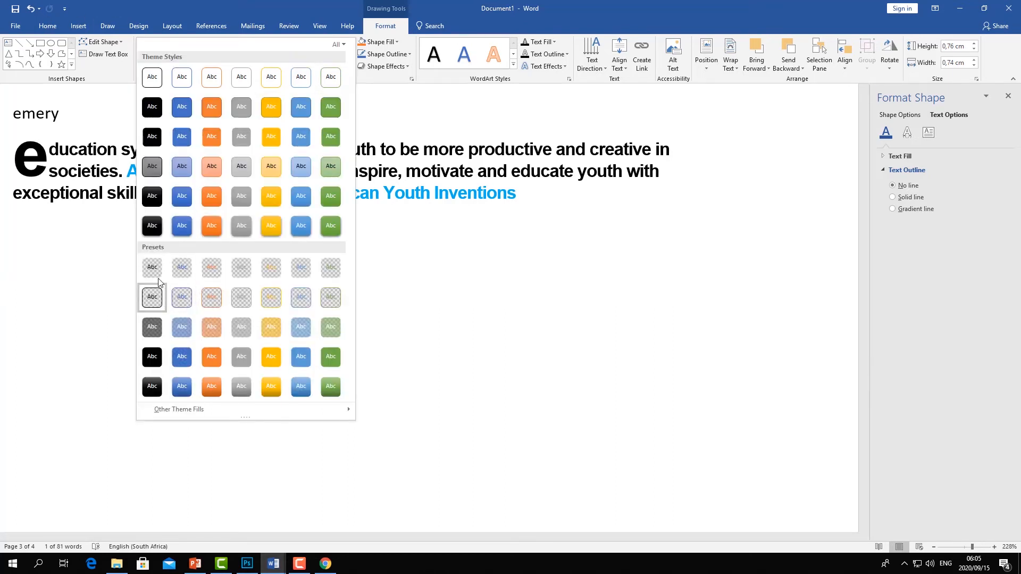
{"action": "left_click", "coordinate": [153, 270]}
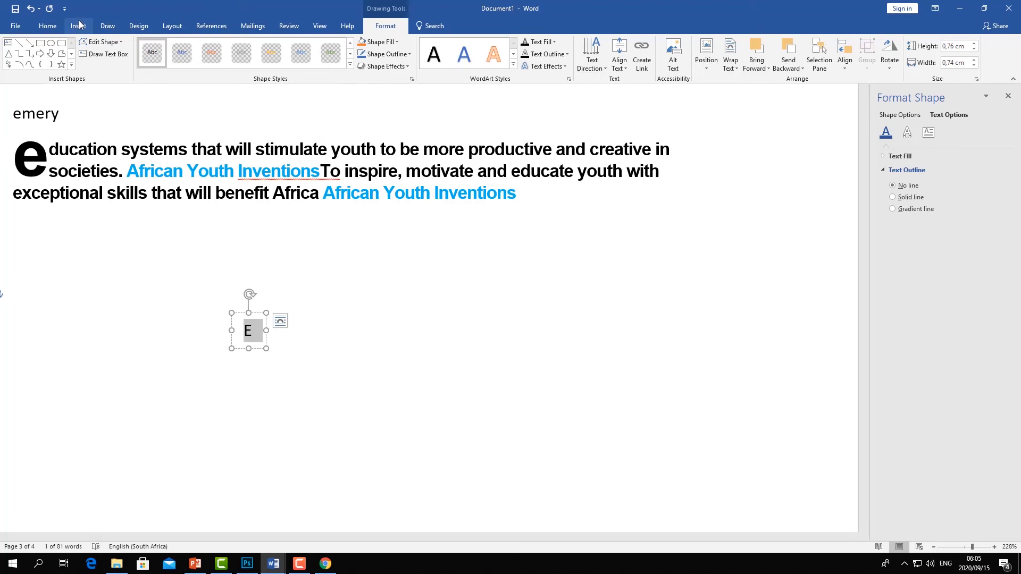
- Enlarge the E to 22 pt and stretch the text box taller
{"action": "left_click", "coordinate": [47, 26]}
{"action": "left_click", "coordinate": [169, 48]}
{"action": "left_click", "coordinate": [169, 48]}
{"action": "left_click", "coordinate": [170, 48]}
{"action": "left_click", "coordinate": [169, 47]}
{"action": "left_click", "coordinate": [169, 48]}
{"action": "left_click", "coordinate": [170, 48]}
{"action": "left_click_drag", "start_coordinate": [248, 351], "coordinate": [248, 366]}
- Set the text box wrapping to In Front of Text and move it to the left margin below the paragraph
{"action": "left_click", "coordinate": [283, 333]}
{"action": "left_click", "coordinate": [261, 328]}
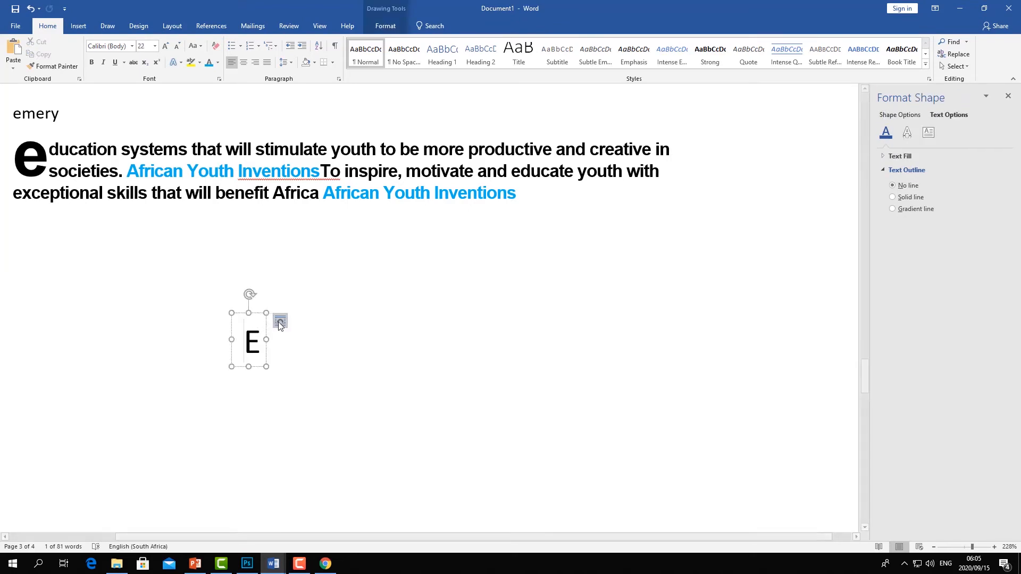
{"action": "left_click", "coordinate": [274, 322]}
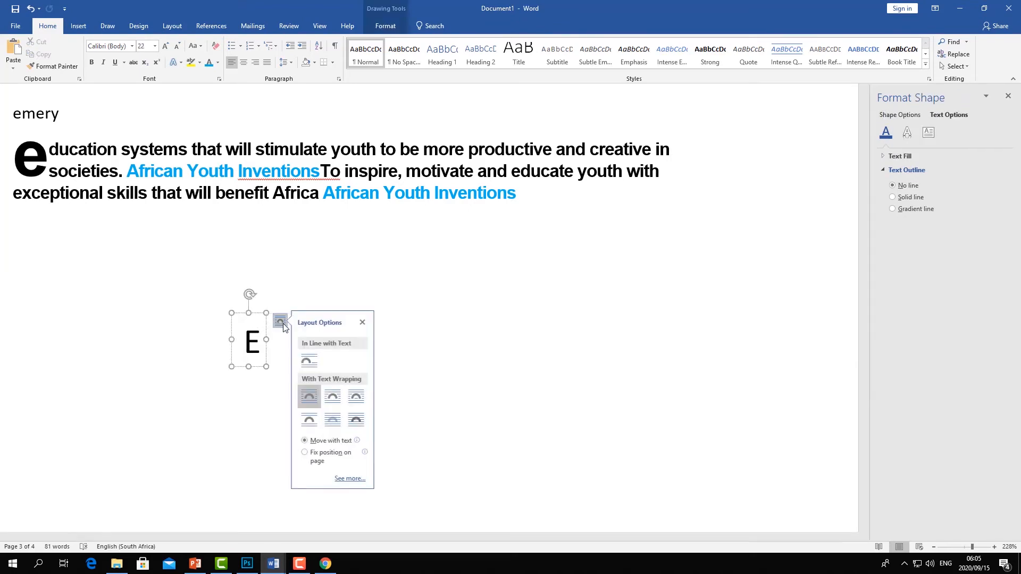
{"action": "left_click", "coordinate": [358, 420]}
{"action": "left_click_drag", "start_coordinate": [257, 314], "coordinate": [64, 257]}
{"action": "left_click", "coordinate": [93, 286]}
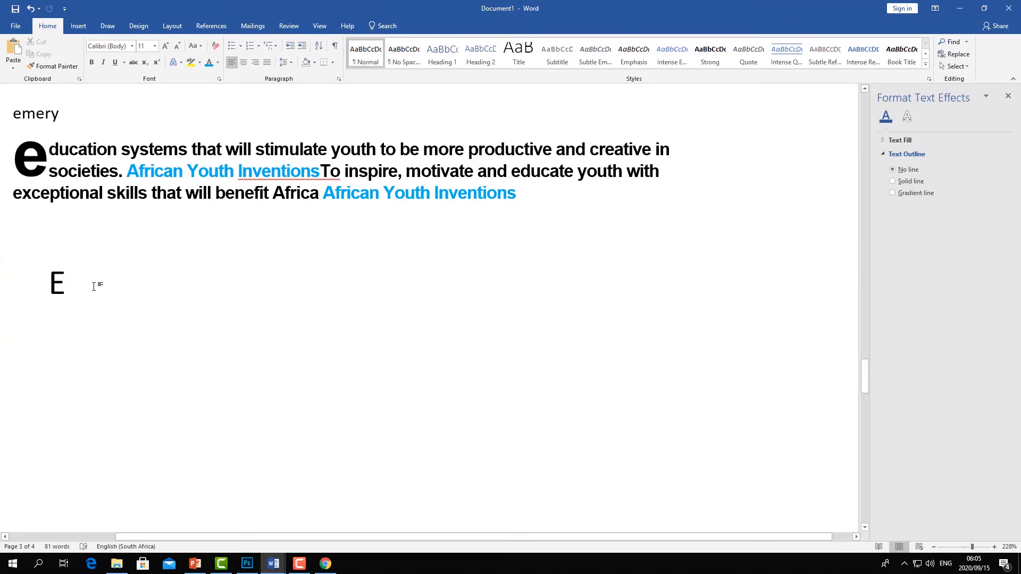
- Type "mery" beside the E and reposition the text box so the E starts the word Emery
{"action": "type", "text": "mery"}
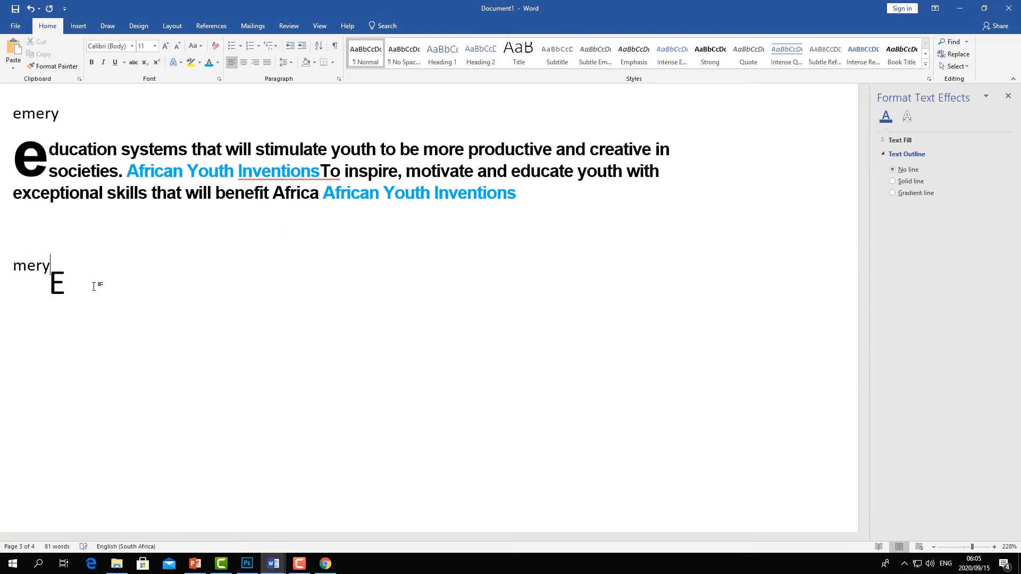
{"action": "left_click", "coordinate": [55, 269]}
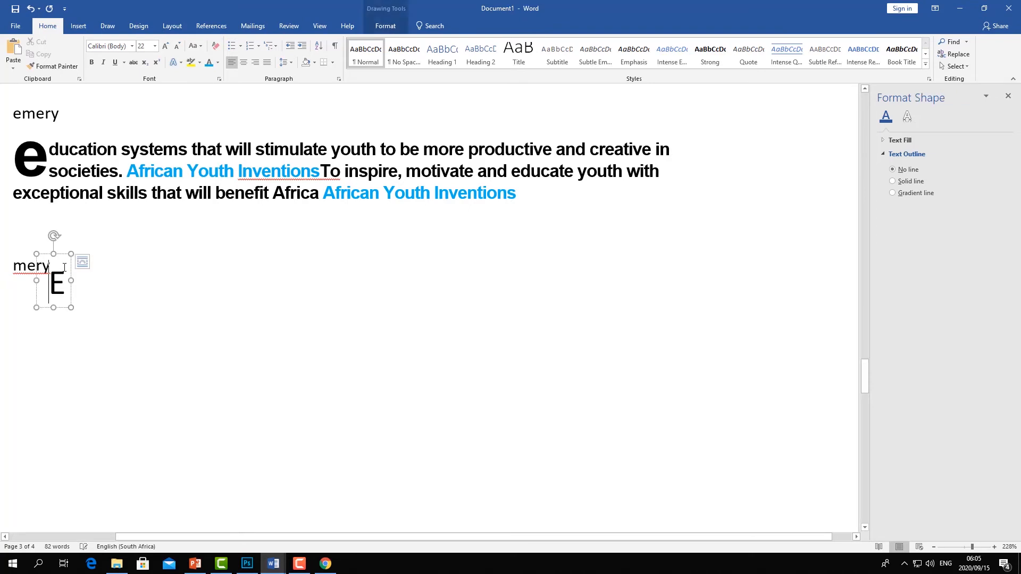
{"action": "left_click", "coordinate": [28, 264]}
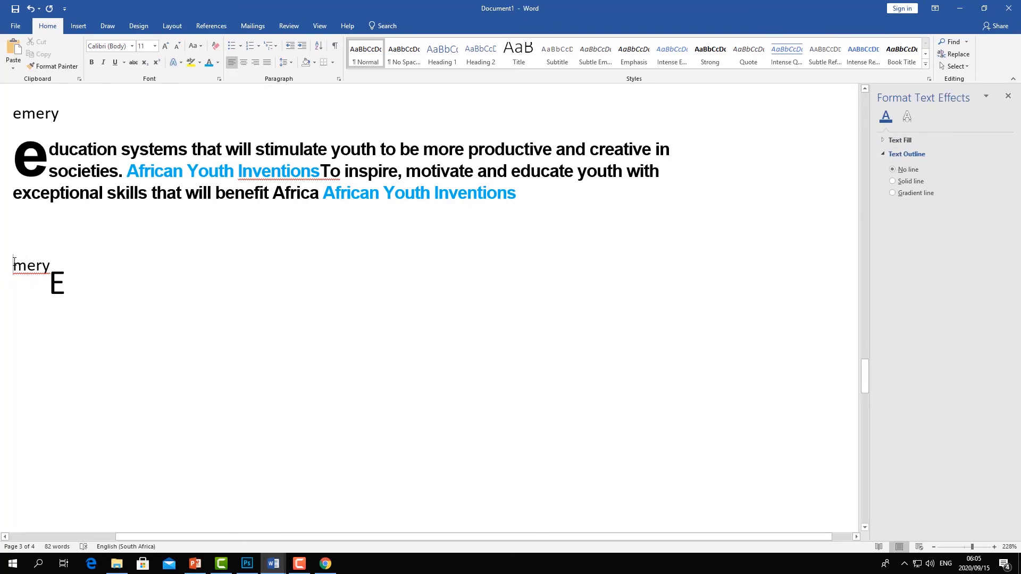
{"action": "left_click", "coordinate": [65, 283]}
{"action": "left_click_drag", "start_coordinate": [60, 258], "coordinate": [32, 247]}
- Continue the text after Emery with the placeholder words "is designinchfcjfcvjfgj cdjvjuvjbjb"
{"action": "left_click", "coordinate": [175, 306]}
{"action": "left_click", "coordinate": [82, 271]}
{"action": "type", "text": "is designinchfcjfcvjfgj "}
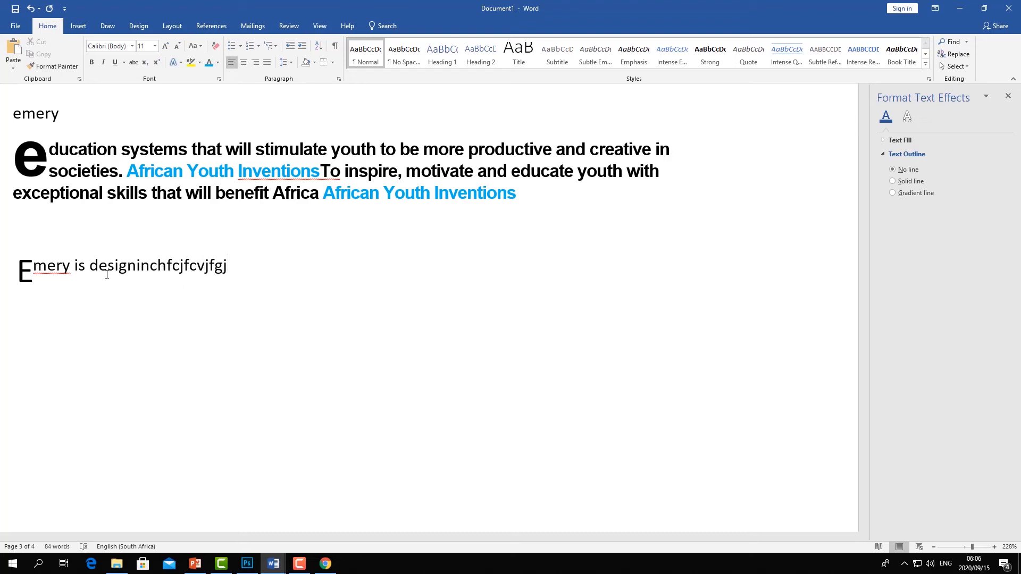
{"action": "type", "text": "cdjvjuvjbjbjb"}
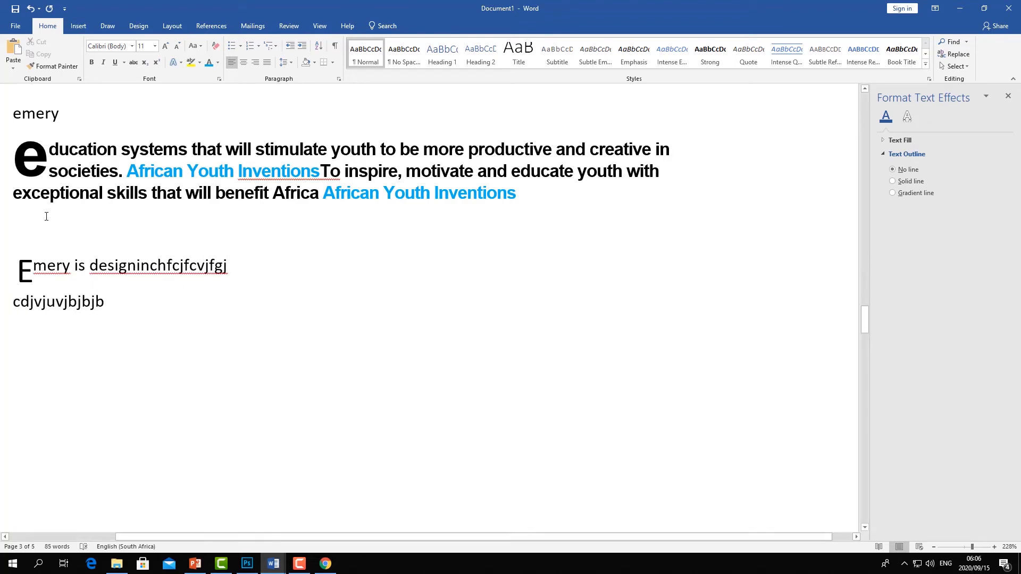
- Select the drop-capped paragraph and reapply the Dropped drop cap
{"action": "left_click_drag", "start_coordinate": [529, 201], "coordinate": [27, 155]}
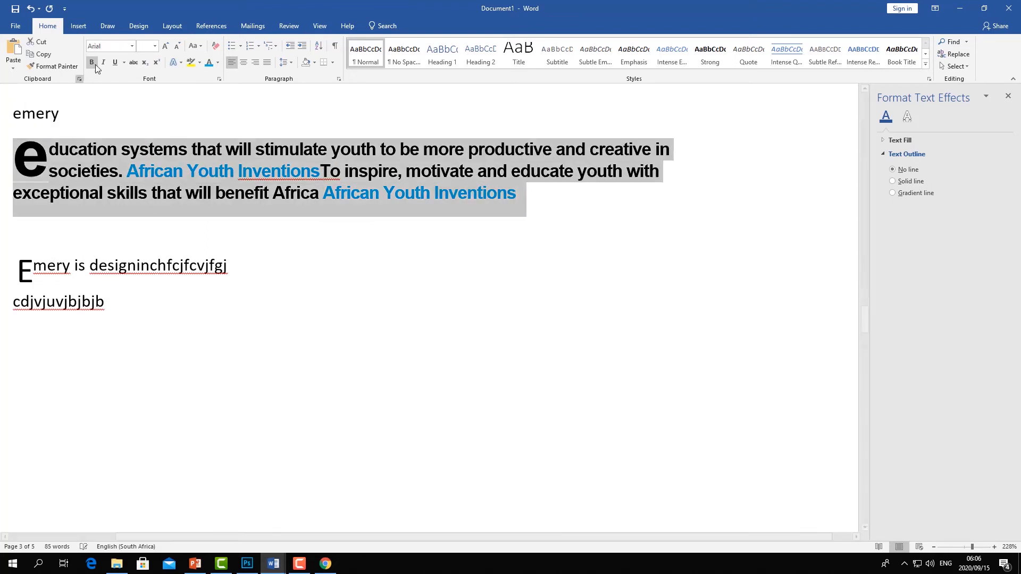
{"action": "left_click", "coordinate": [78, 26]}
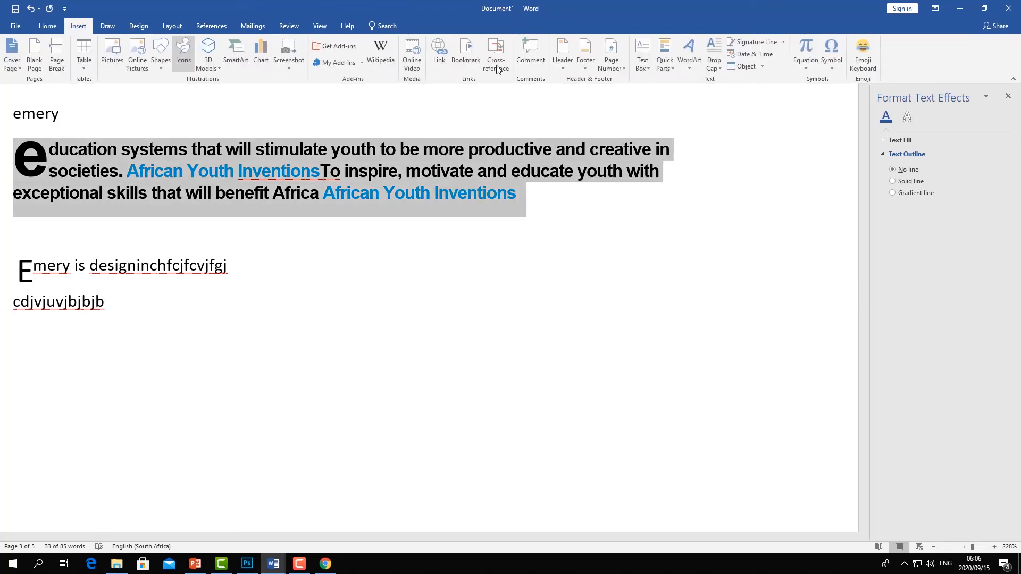
{"action": "left_click", "coordinate": [715, 60]}
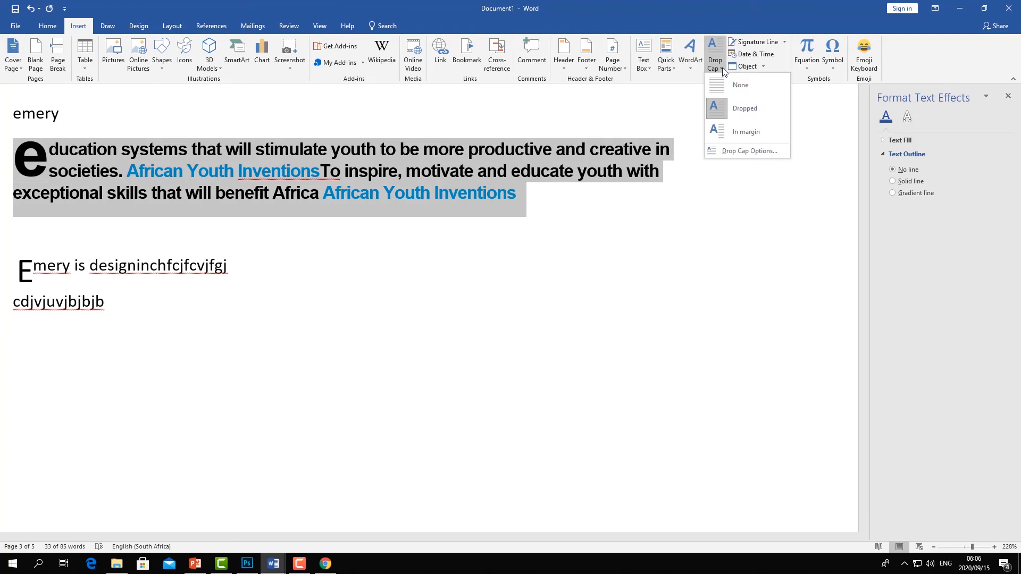
{"action": "left_click", "coordinate": [732, 116]}
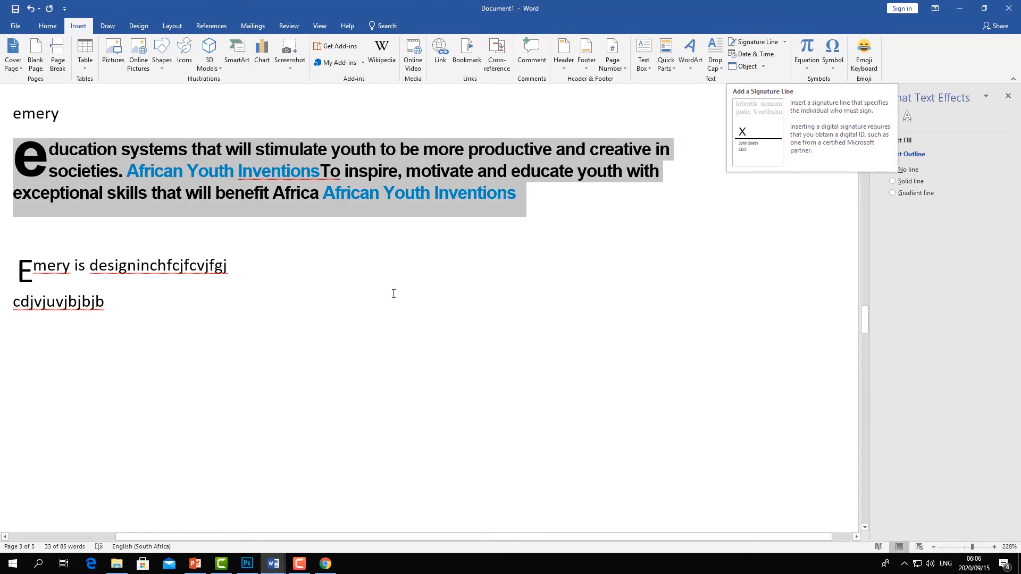
{"action": "left_click", "coordinate": [531, 208]}
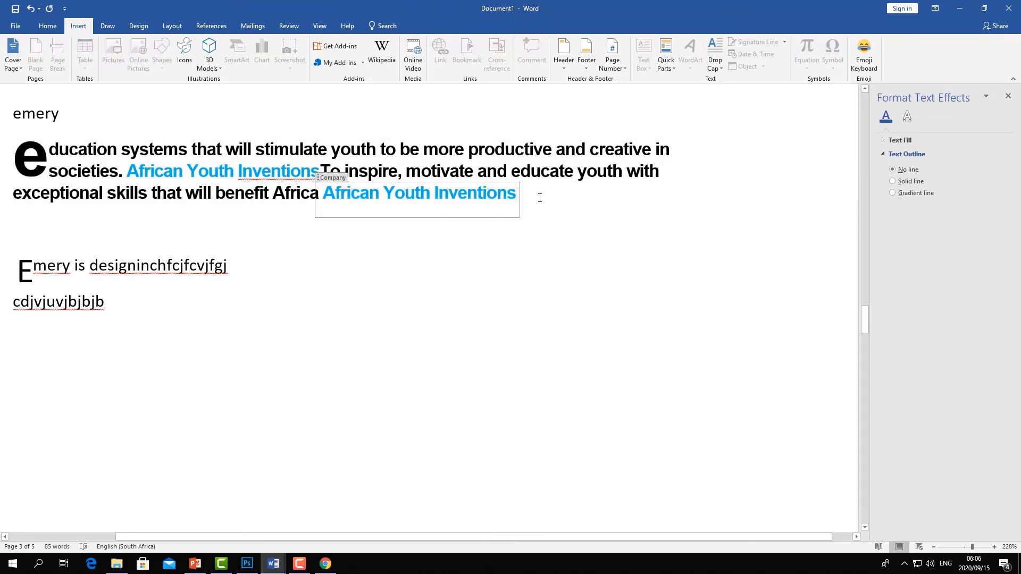
{"action": "left_click", "coordinate": [160, 326]}
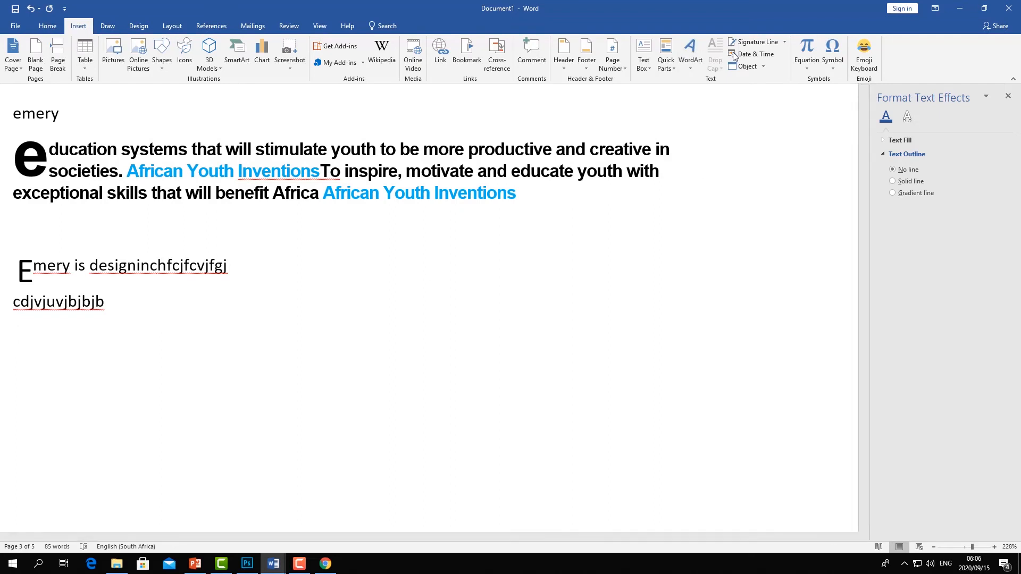
- Start inserting a signature line and enter Manager as the suggested signer's title
{"action": "left_click", "coordinate": [755, 41]}
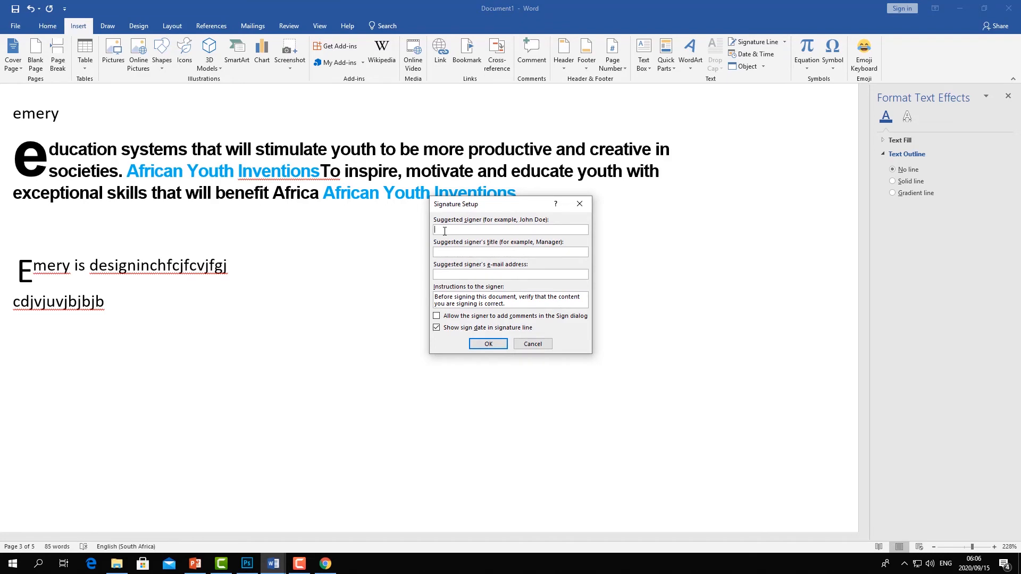
{"action": "key", "text": "BackSpace"}
{"action": "key", "text": "BackSpace"}
{"action": "key", "text": "BackSpace"}
{"action": "key", "text": "BackSpace"}
{"action": "key", "text": "BackSpace"}
{"action": "key", "text": "BackSpace"}
{"action": "type", "text": "Mana"}
{"action": "left_click_drag", "start_coordinate": [465, 231], "coordinate": [404, 228]}
{"action": "right_click", "coordinate": [437, 229]}
{"action": "left_click", "coordinate": [452, 247]}
{"action": "left_click", "coordinate": [443, 253]}
{"action": "key", "text": "ctrl+v"}
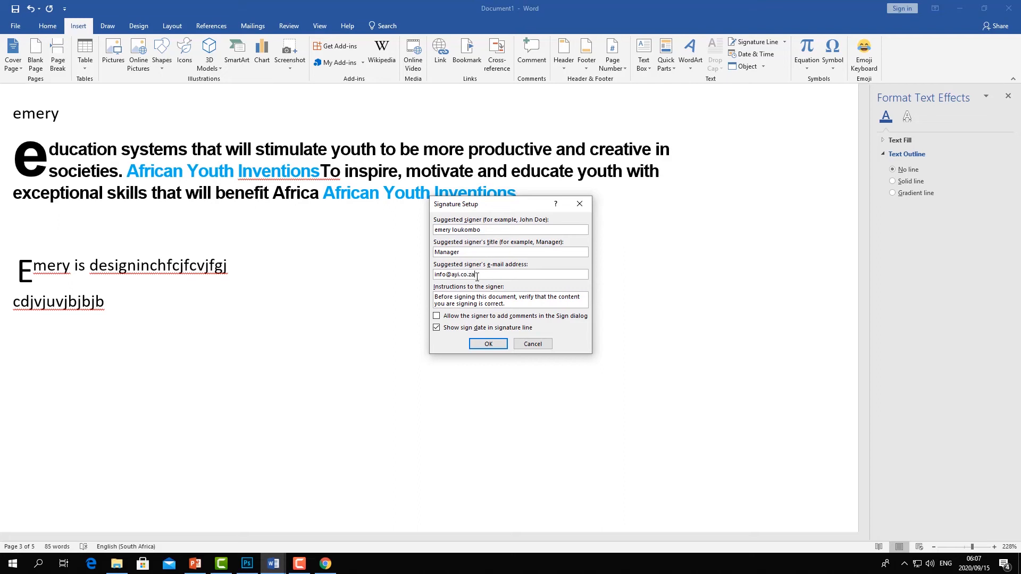
- Finish inserting the signature line and move it lower beneath the Emery paragraph
{"action": "left_click", "coordinate": [483, 343]}
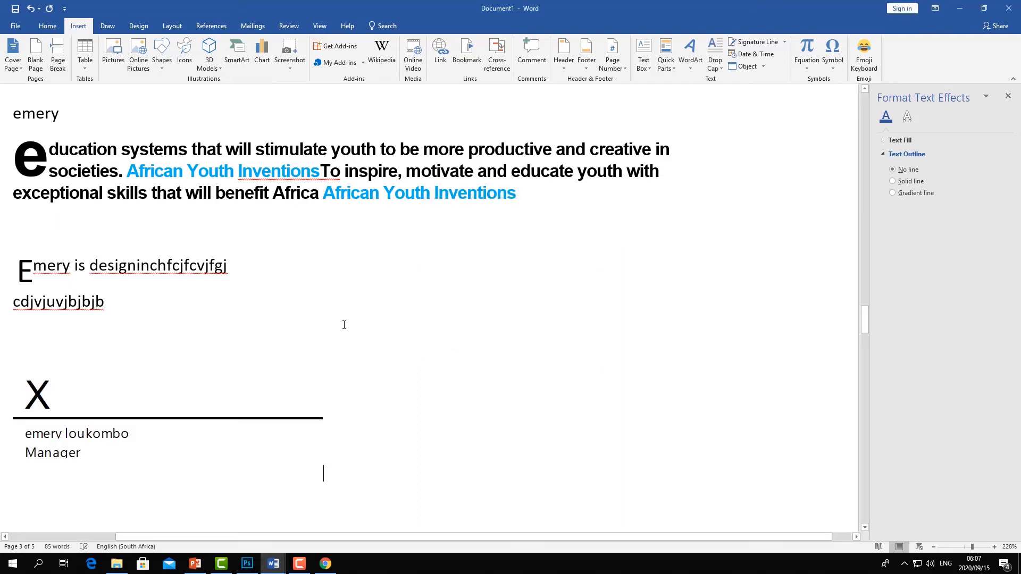
{"action": "scroll", "coordinate": [63, 441], "scroll_direction": "down", "scroll_amount": 3}
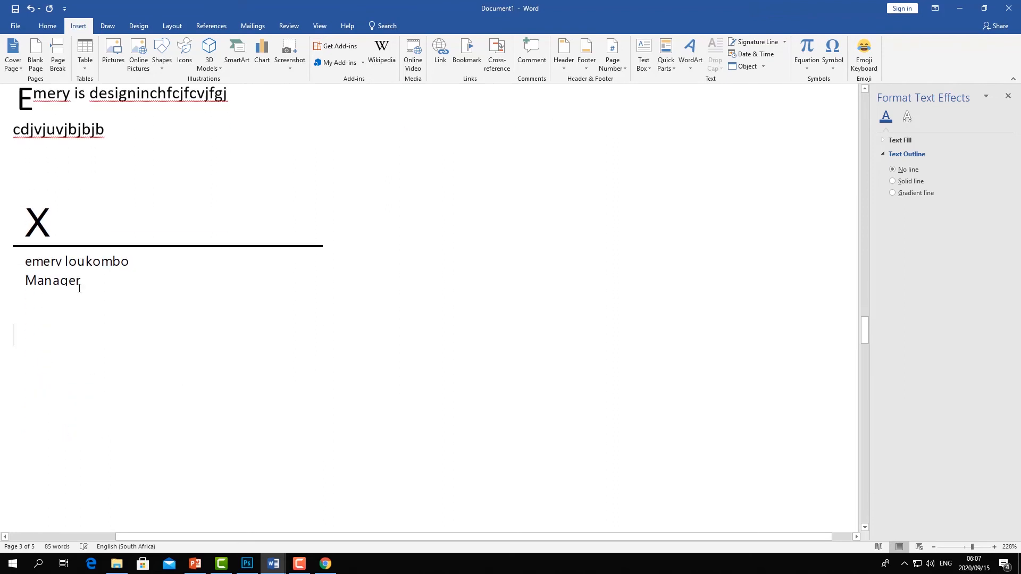
{"action": "left_click", "coordinate": [62, 305]}
{"action": "left_click_drag", "start_coordinate": [167, 309], "coordinate": [144, 370]}
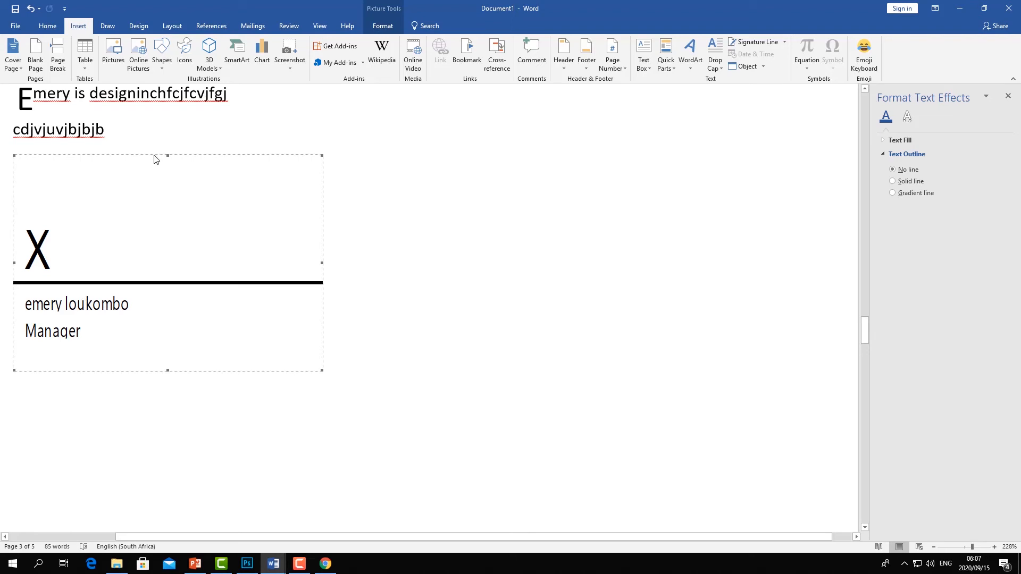
{"action": "right_click", "coordinate": [272, 154]}
{"action": "left_click", "coordinate": [488, 254]}
{"action": "scroll", "coordinate": [440, 200], "scroll_direction": "up", "scroll_amount": 5}
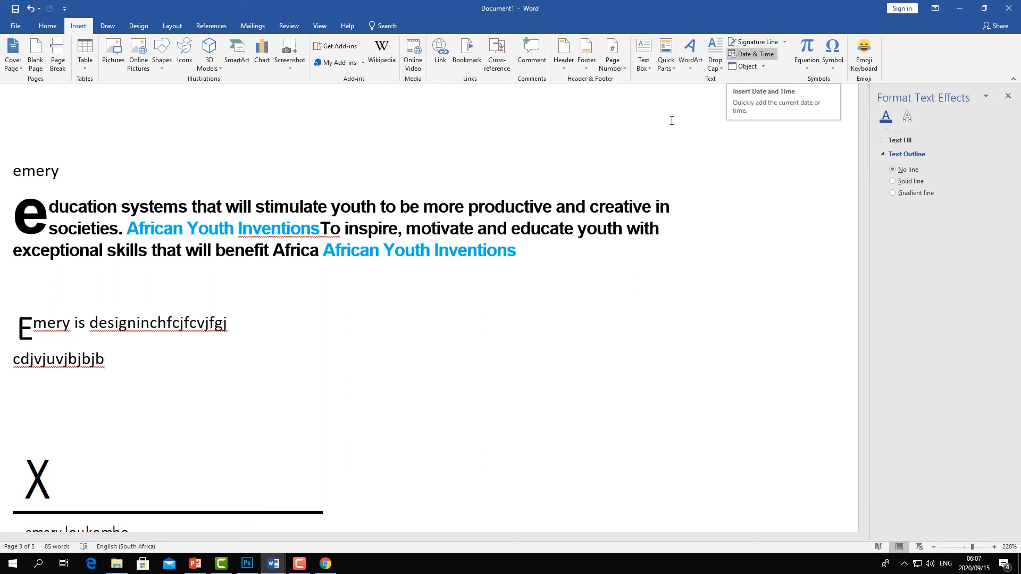
- Insert the current date at the top of the page in the format Tuesday, 15 September 2020
{"action": "scroll", "coordinate": [246, 250], "scroll_direction": "up", "scroll_amount": 5}
{"action": "left_click", "coordinate": [131, 186]}
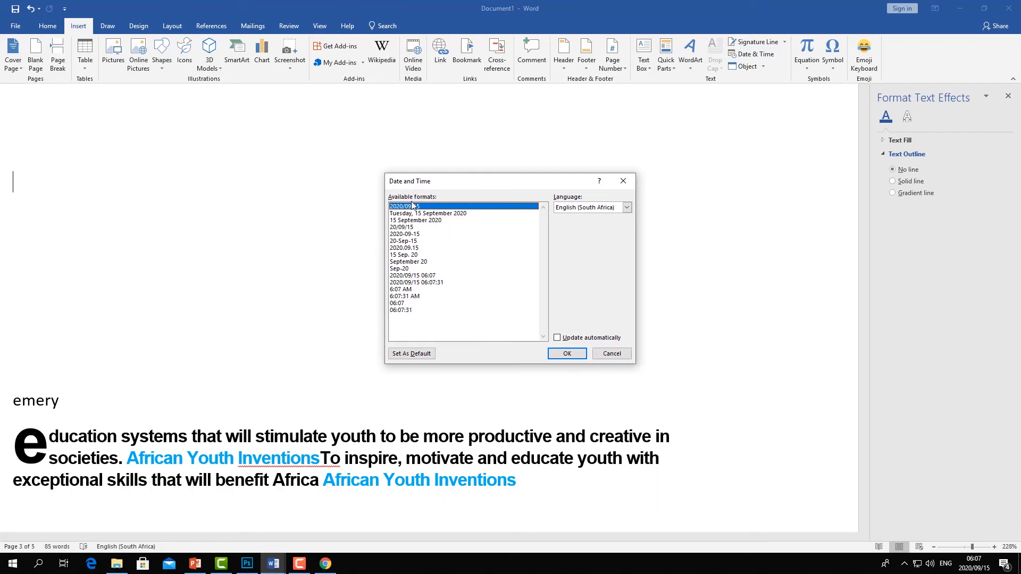
{"action": "left_click", "coordinate": [419, 214]}
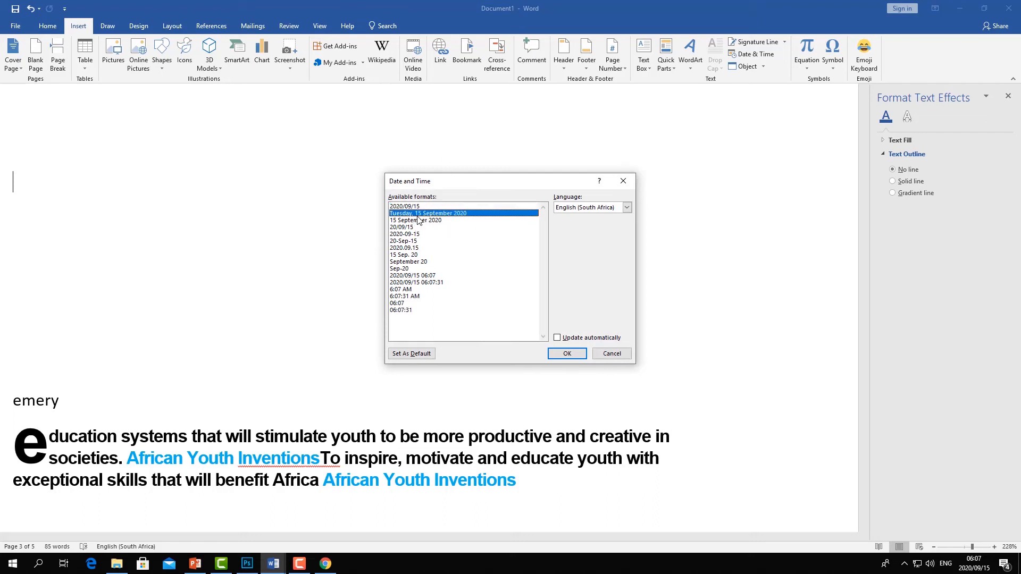
{"action": "left_click", "coordinate": [567, 354]}
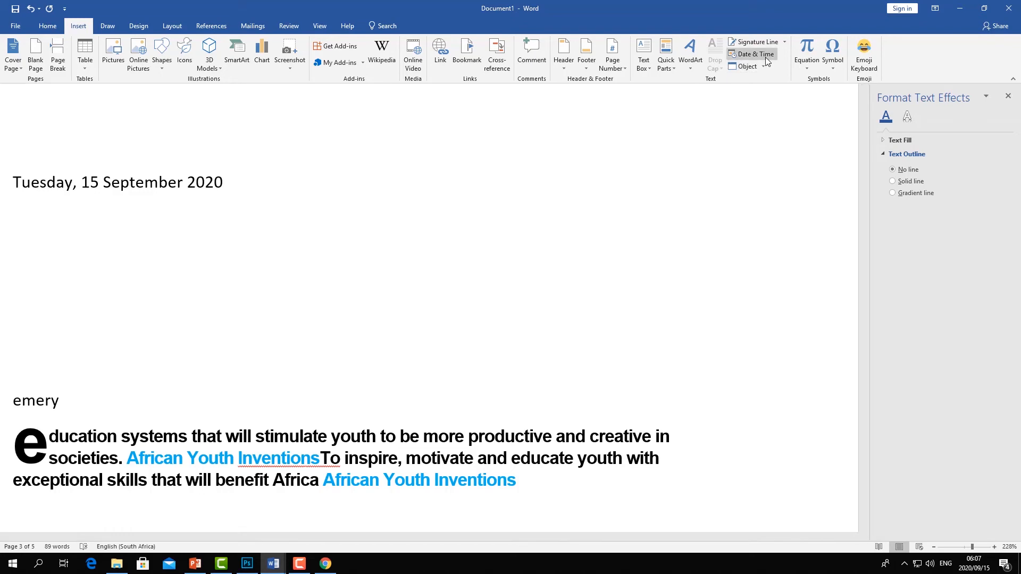
{"action": "left_click", "coordinate": [764, 66]}
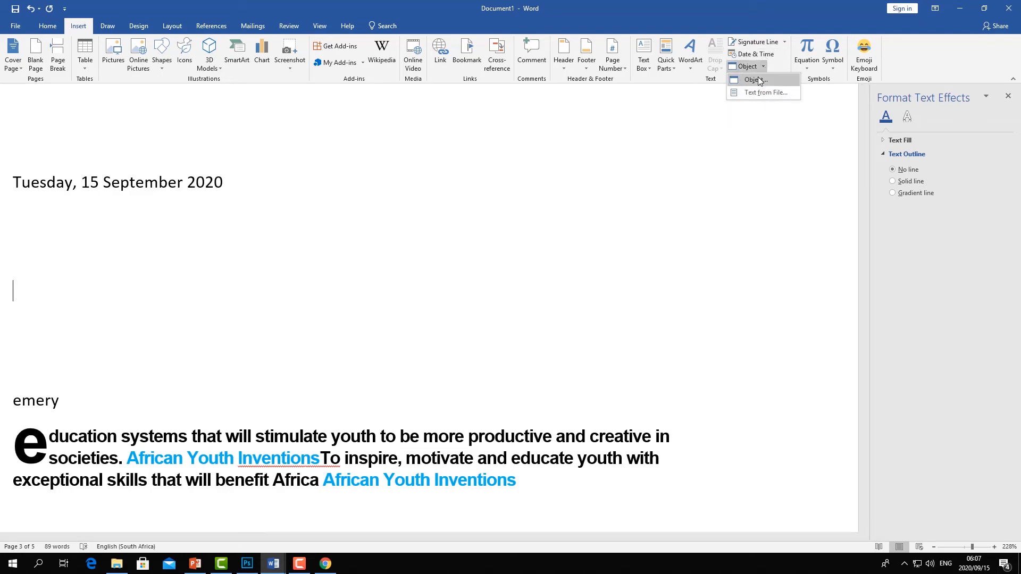
{"action": "left_click", "coordinate": [683, 196]}
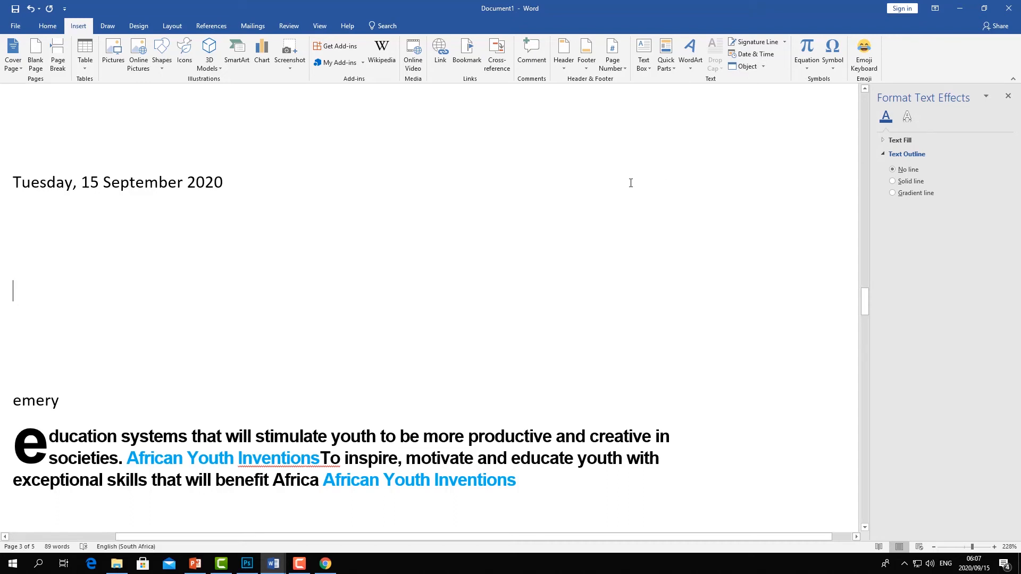
{"action": "left_click", "coordinate": [760, 66]}
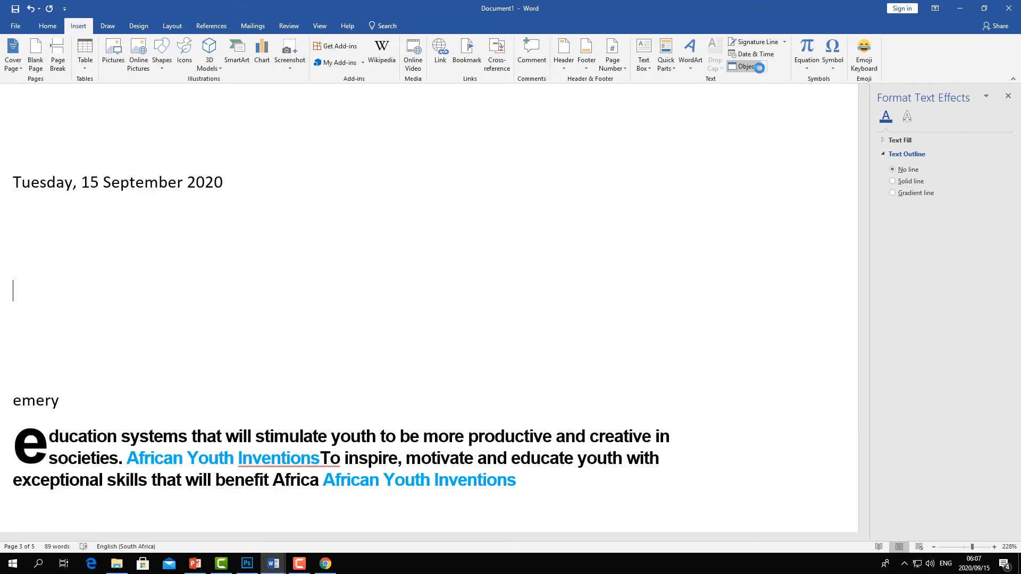
- Close the Format Text Effects pane and embed a new Microsoft Excel Worksheet object on the Word processor page
{"action": "left_click", "coordinate": [638, 183]}
{"action": "scroll", "coordinate": [525, 236], "scroll_direction": "down", "scroll_amount": 15}
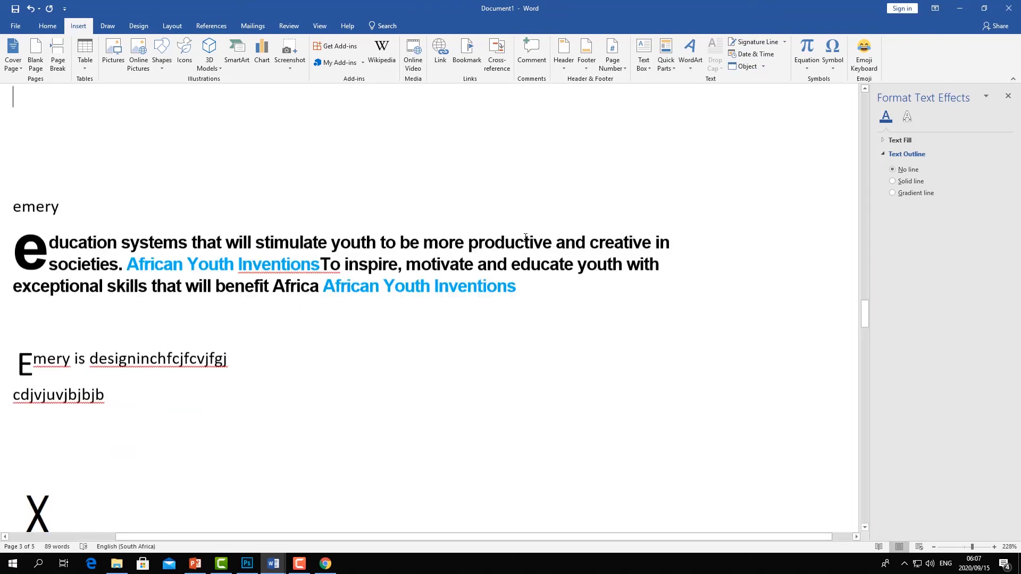
{"action": "scroll", "coordinate": [506, 255], "scroll_direction": "down", "scroll_amount": 3}
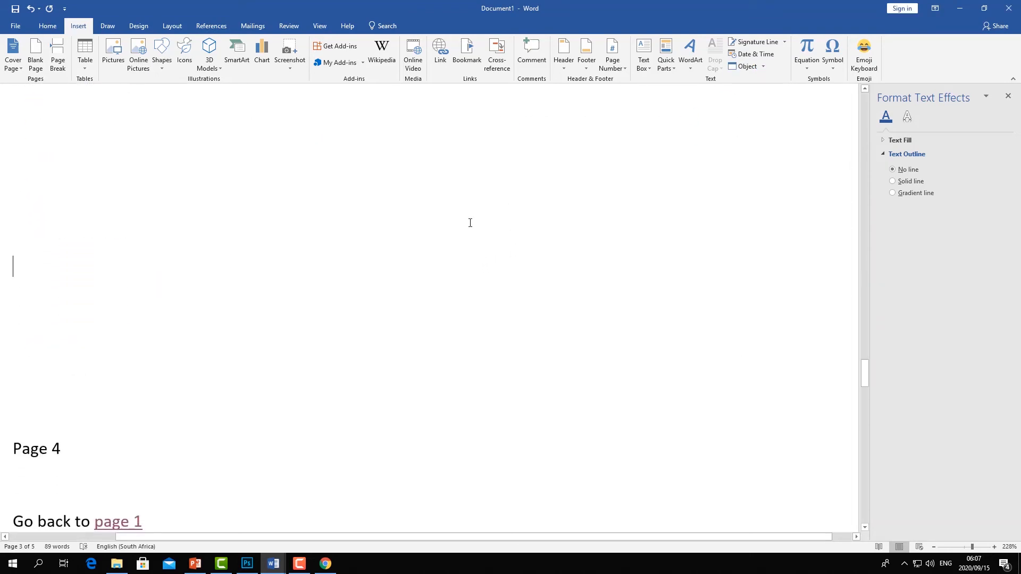
{"action": "scroll", "coordinate": [470, 222], "scroll_direction": "up", "scroll_amount": 3}
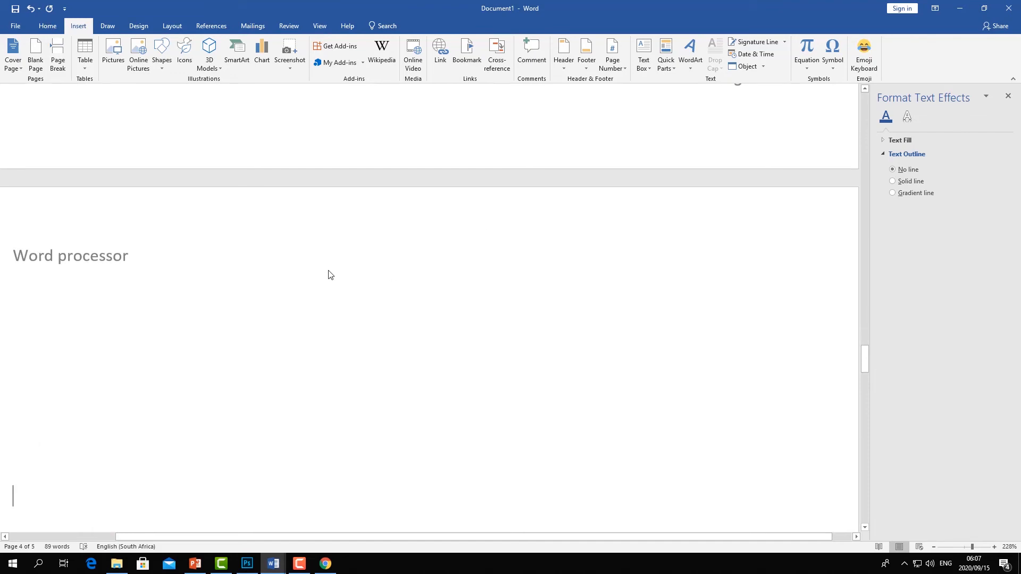
{"action": "scroll", "coordinate": [329, 274], "scroll_direction": "down", "scroll_amount": 1}
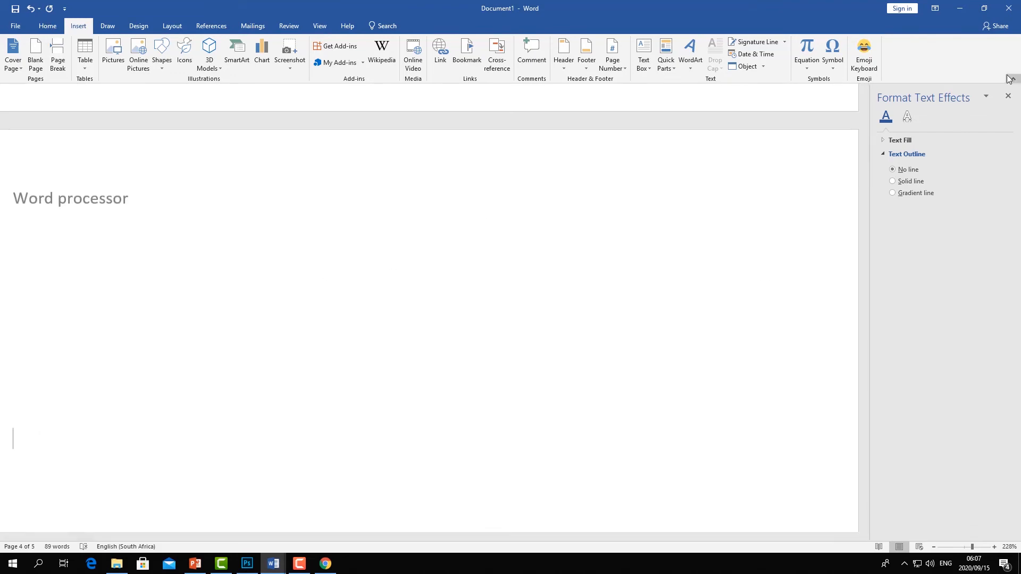
{"action": "left_click", "coordinate": [1008, 95]}
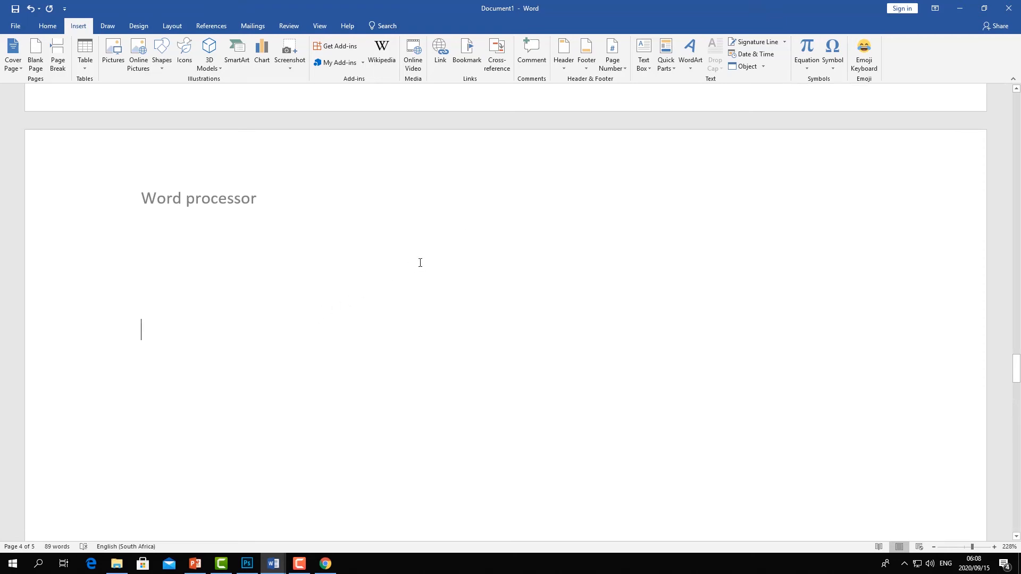
{"action": "left_click", "coordinate": [761, 66]}
{"action": "left_click", "coordinate": [767, 82]}
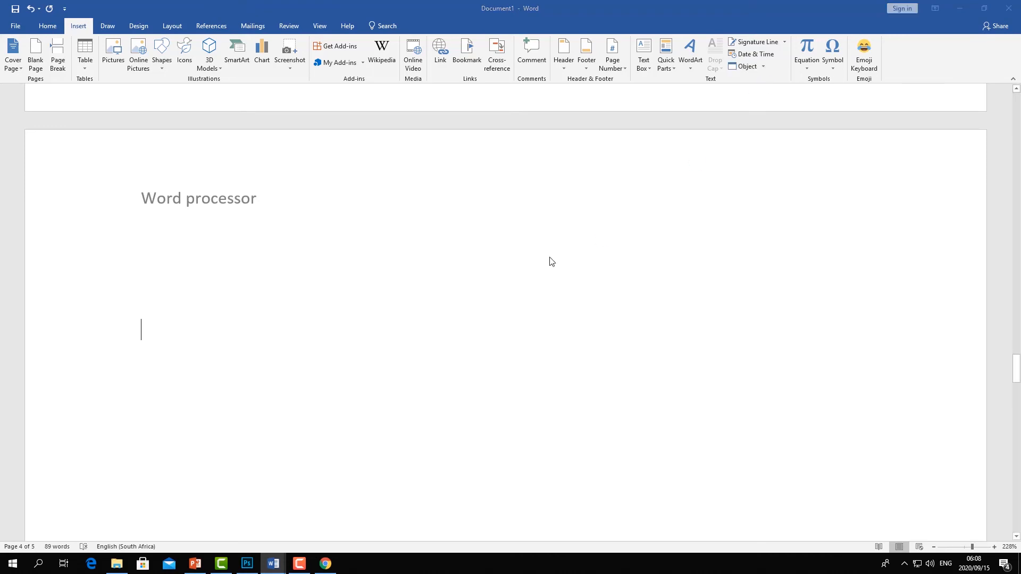
{"action": "scroll", "coordinate": [410, 263], "scroll_direction": "down", "scroll_amount": 2}
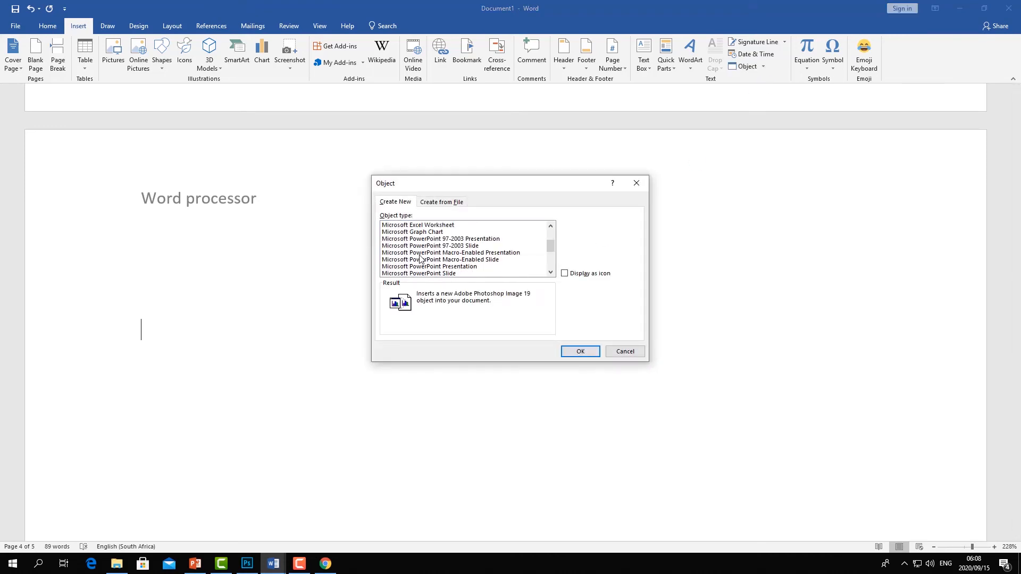
{"action": "left_click", "coordinate": [431, 228]}
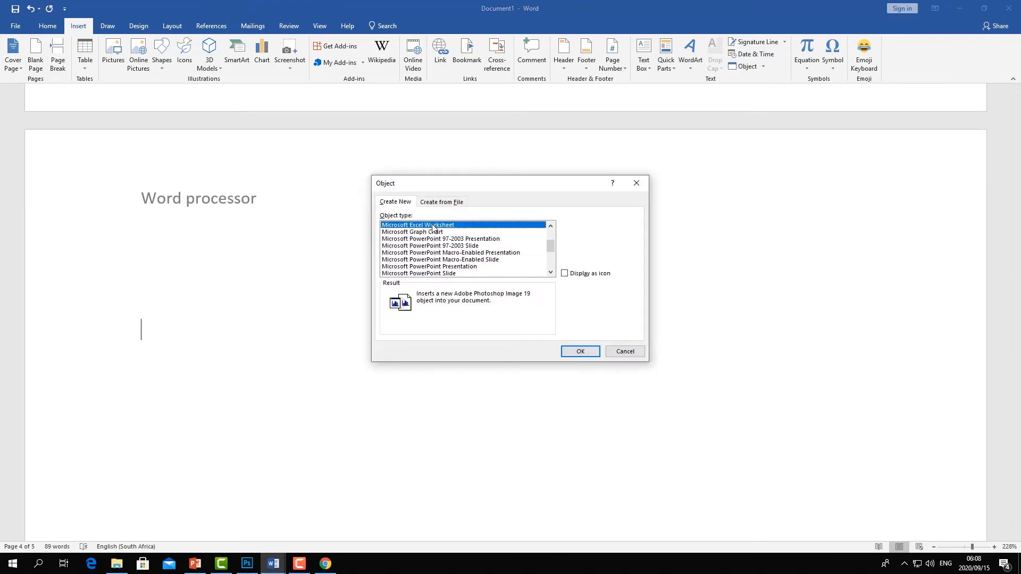
{"action": "left_click", "coordinate": [581, 347]}
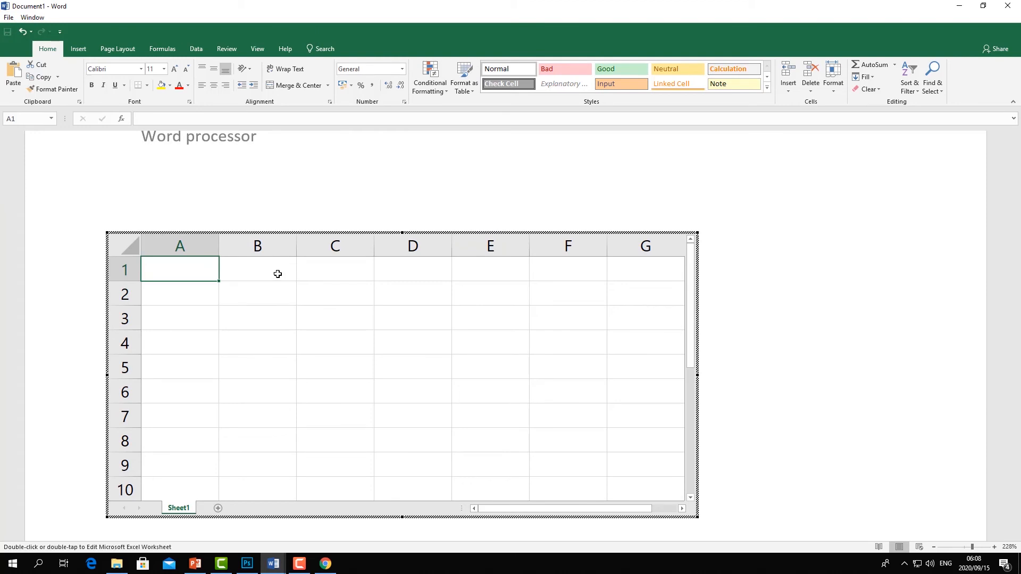
- Enter mon in cell A1 and autofill the weekdays through sat across row 1
{"action": "type", "text": "mon"}
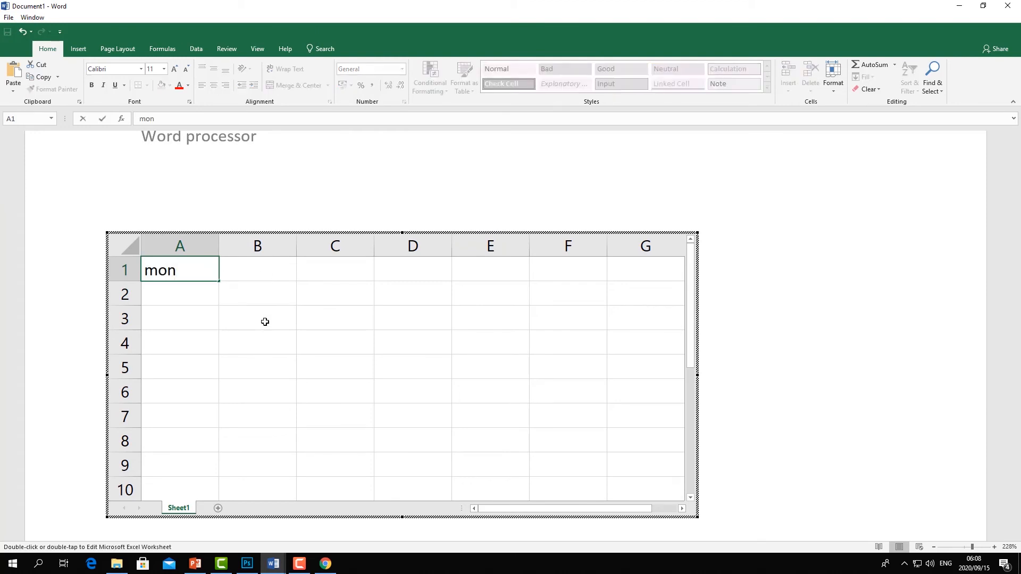
{"action": "left_click", "coordinate": [265, 322]}
{"action": "left_click", "coordinate": [181, 262]}
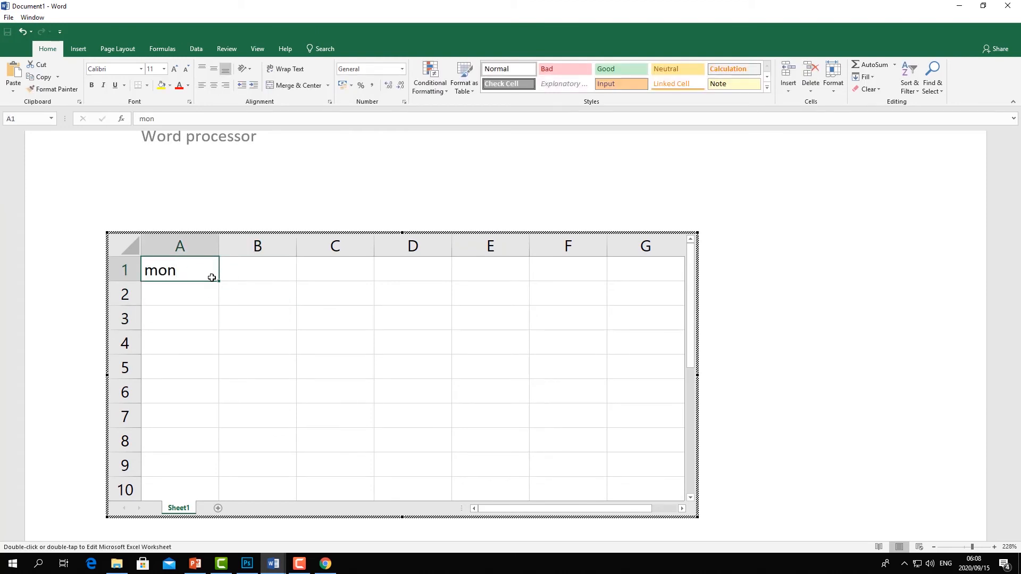
{"action": "left_click_drag", "start_coordinate": [218, 280], "coordinate": [586, 276]}
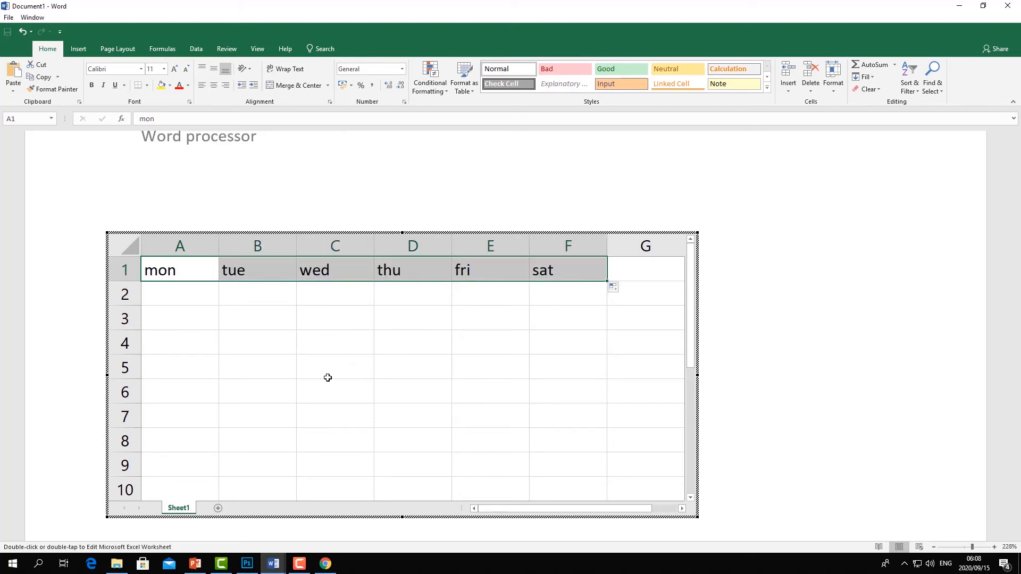
- Insert a new empty column before the weekdays in the worksheet
{"action": "left_click", "coordinate": [167, 245]}
{"action": "right_click", "coordinate": [167, 245]}
{"action": "left_click", "coordinate": [190, 319]}
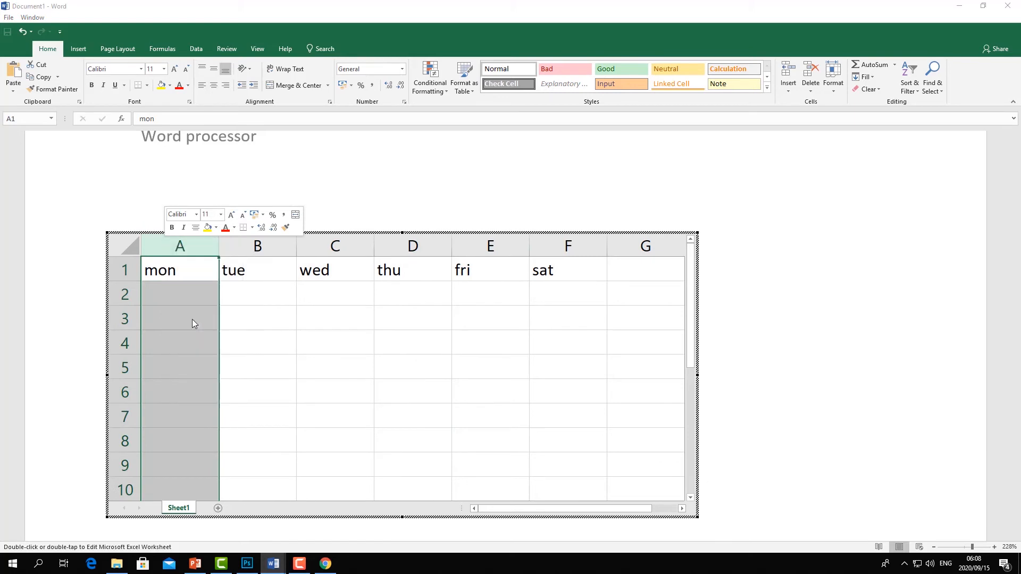
{"action": "double_click", "coordinate": [180, 269]}
{"action": "type", "text": "Tim"}
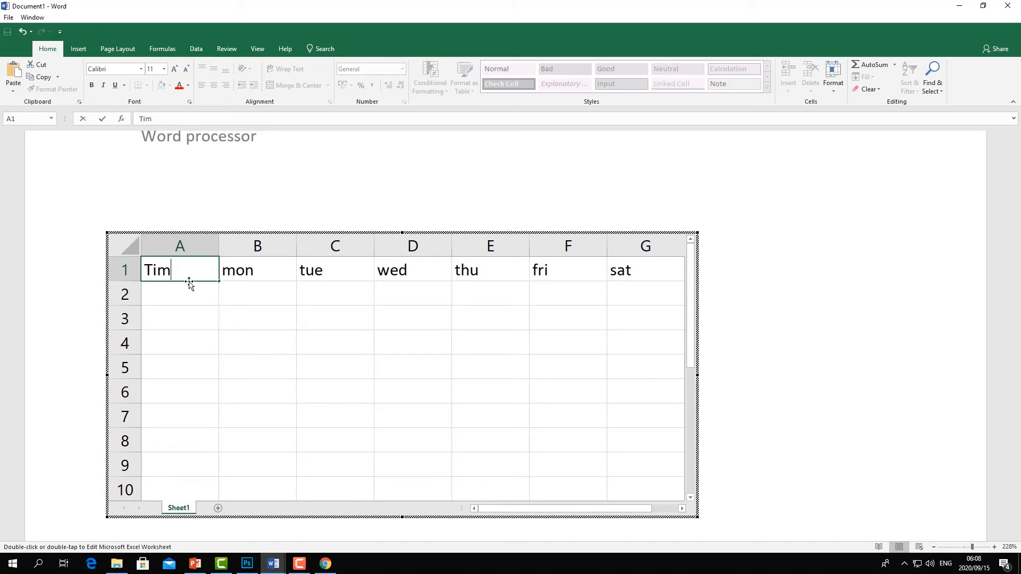
{"action": "key", "text": "BackSpace"}
{"action": "key", "text": "BackSpace"}
{"action": "key", "text": "BackSpace"}
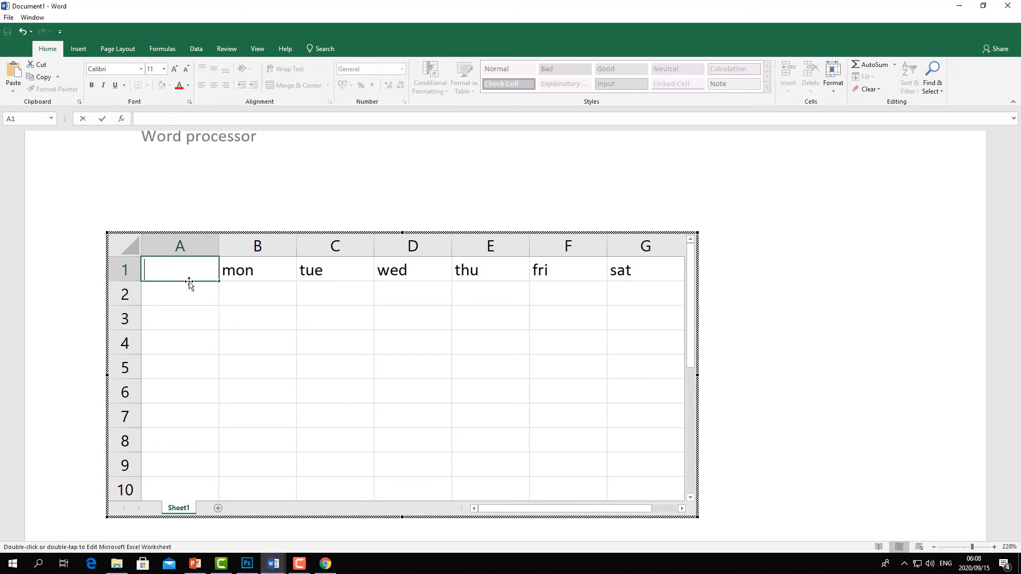
- Insert a new row above the weekdays and merge and center cells A1 to G1
{"action": "right_click", "coordinate": [125, 273]}
{"action": "left_click", "coordinate": [159, 349]}
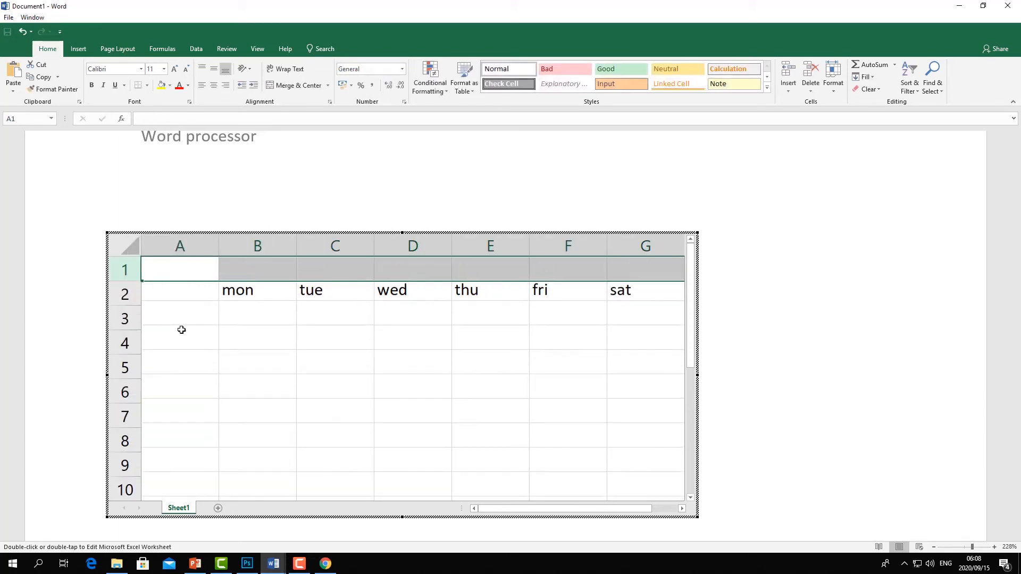
{"action": "left_click", "coordinate": [246, 262]}
{"action": "left_click_drag", "start_coordinate": [215, 268], "coordinate": [611, 273]}
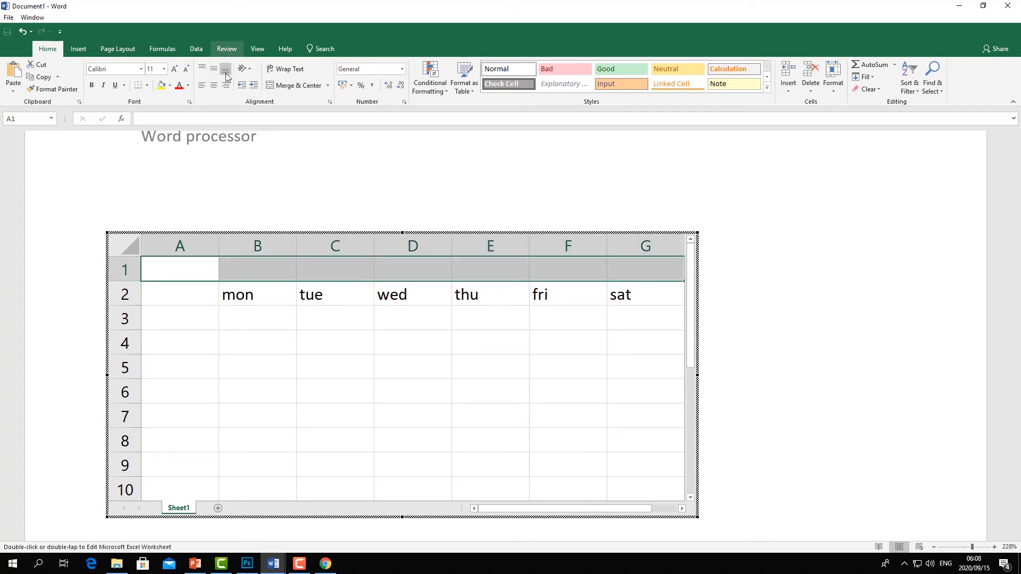
{"action": "left_click", "coordinate": [297, 85]}
- Enter the title Time table in the merged cell
{"action": "double_click", "coordinate": [299, 265]}
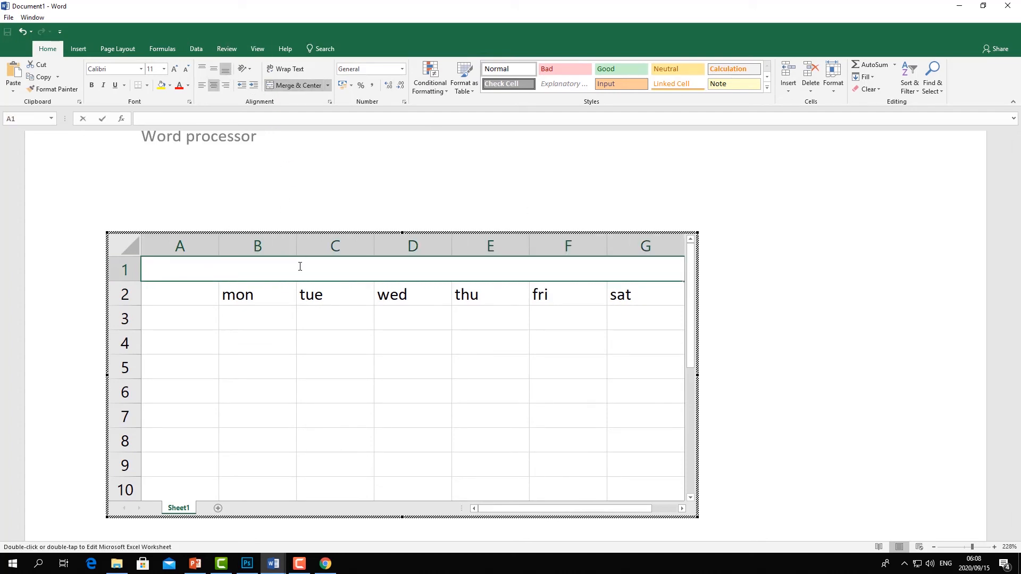
{"action": "type", "text": "TY"}
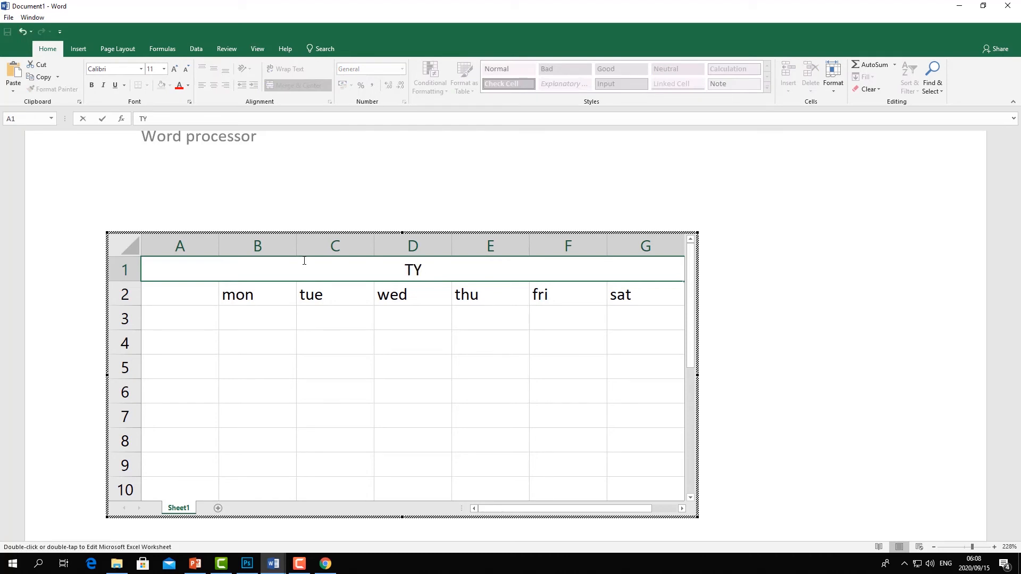
{"action": "type", "text": "ime"}
{"action": "key", "text": "BackSpace"}
{"action": "key", "text": "BackSpace"}
{"action": "key", "text": "BackSpace"}
{"action": "key", "text": "BackSpace"}
{"action": "type", "text": "ime table"}
- Label cell A3 as Working
{"action": "right_click", "coordinate": [304, 261]}
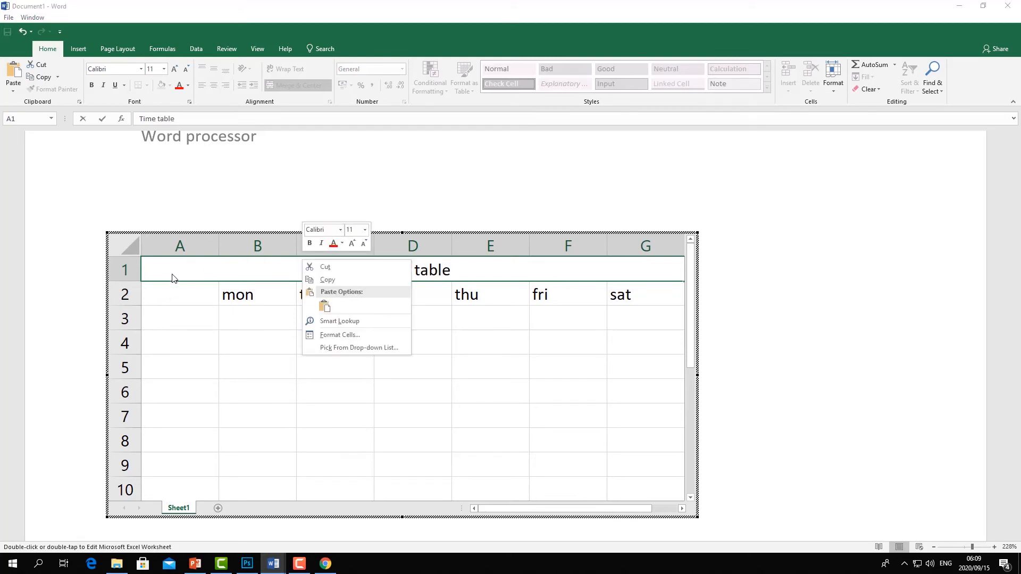
{"action": "left_click", "coordinate": [172, 313]}
{"action": "type", "text": "Fopod"}
{"action": "key", "text": "BackSpace"}
{"action": "key", "text": "BackSpace"}
{"action": "key", "text": "BackSpace"}
{"action": "key", "text": "BackSpace"}
{"action": "key", "text": "BackSpace"}
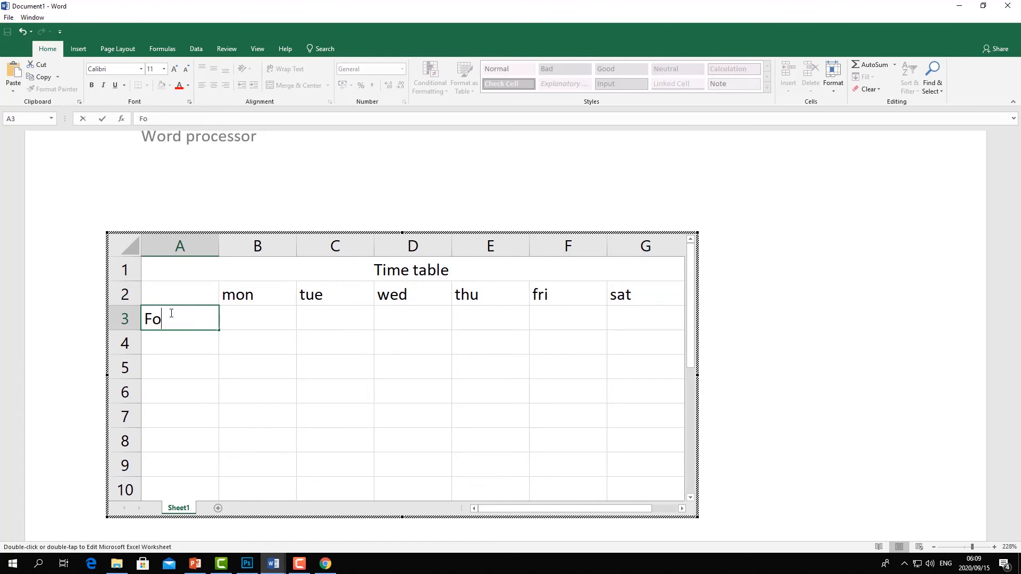
{"action": "type", "text": "Wor"}
{"action": "key", "text": "BackSpace"}
{"action": "type", "text": "king"}
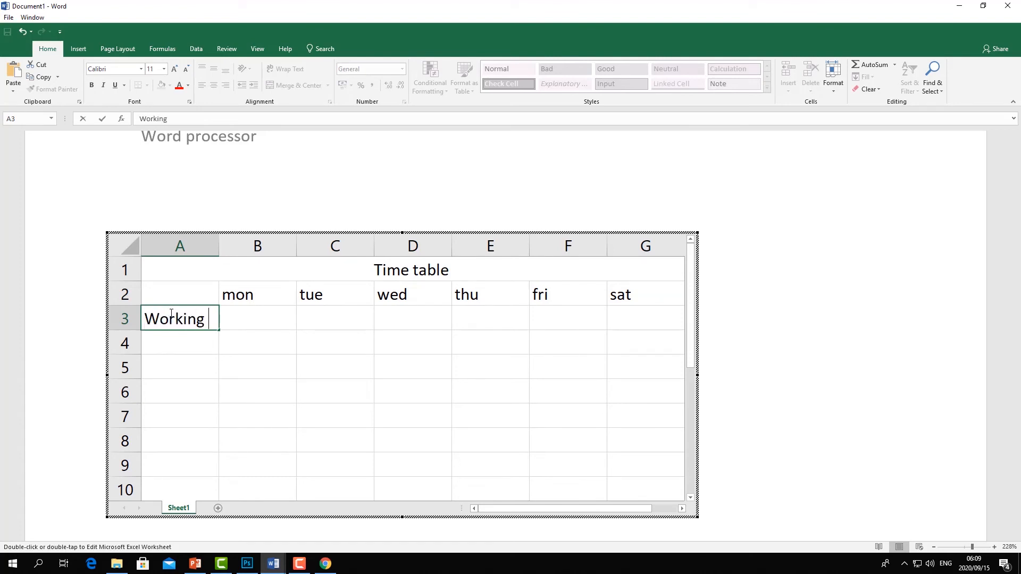
- Enter 12:00 in cell B3 under mon
{"action": "left_click_drag", "start_coordinate": [305, 325], "coordinate": [267, 325]}
{"action": "double_click", "coordinate": [267, 325]}
{"action": "type", "text": "12:00"}
{"action": "key", "text": "Return"}
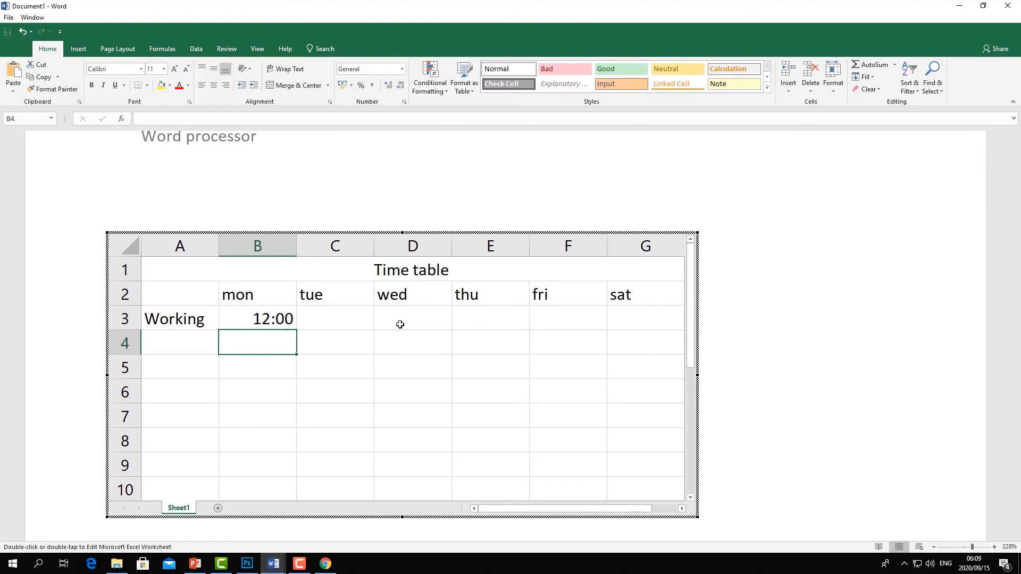
{"action": "left_click", "coordinate": [346, 320]}
{"action": "type", "text": "1"}
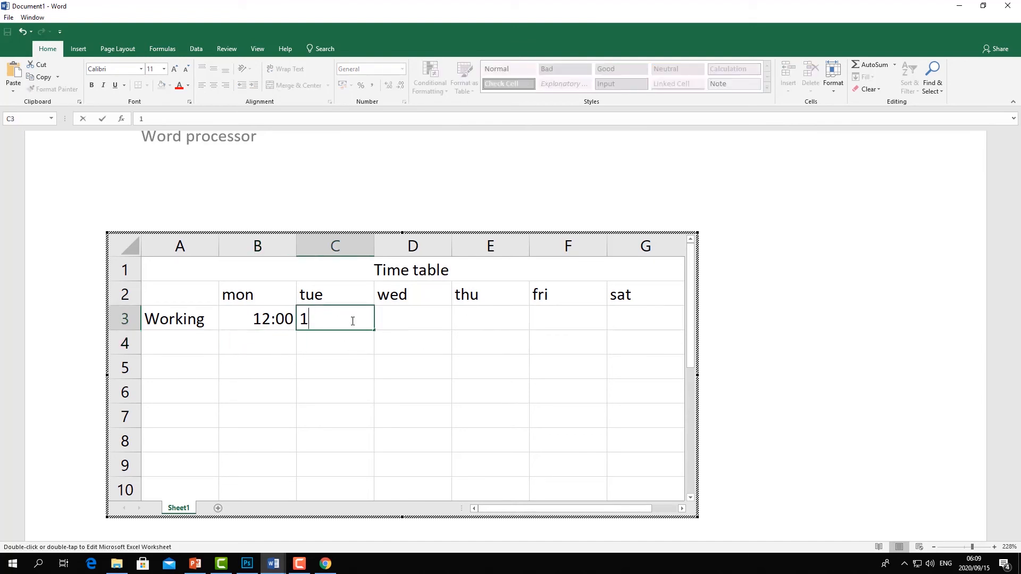
{"action": "key", "text": "BackSpace"}
- Insert a new column before column A and enter 1 in cell A3
{"action": "right_click", "coordinate": [176, 247]}
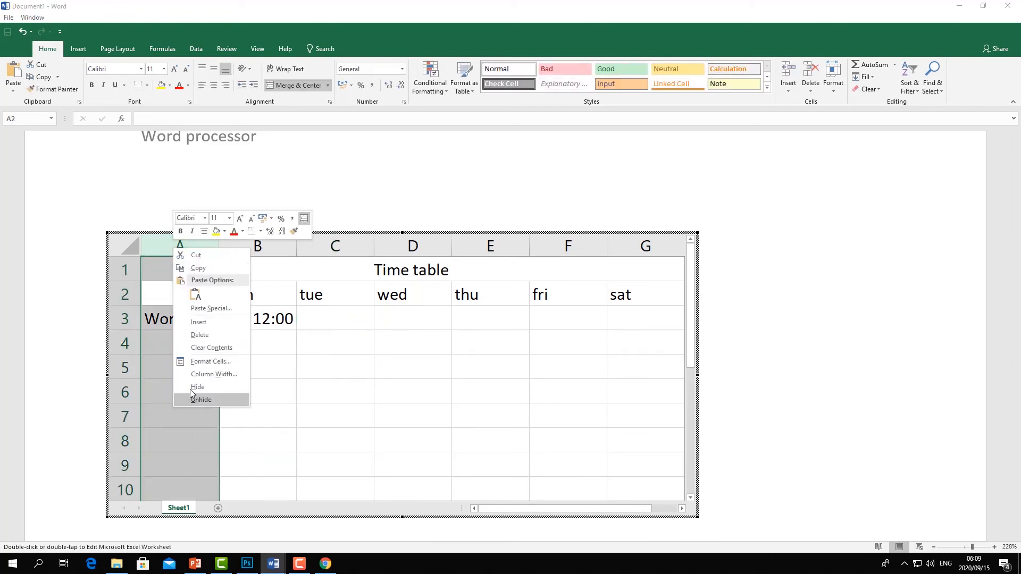
{"action": "left_click", "coordinate": [199, 323]}
{"action": "left_click", "coordinate": [165, 318]}
{"action": "type", "text": "1"}
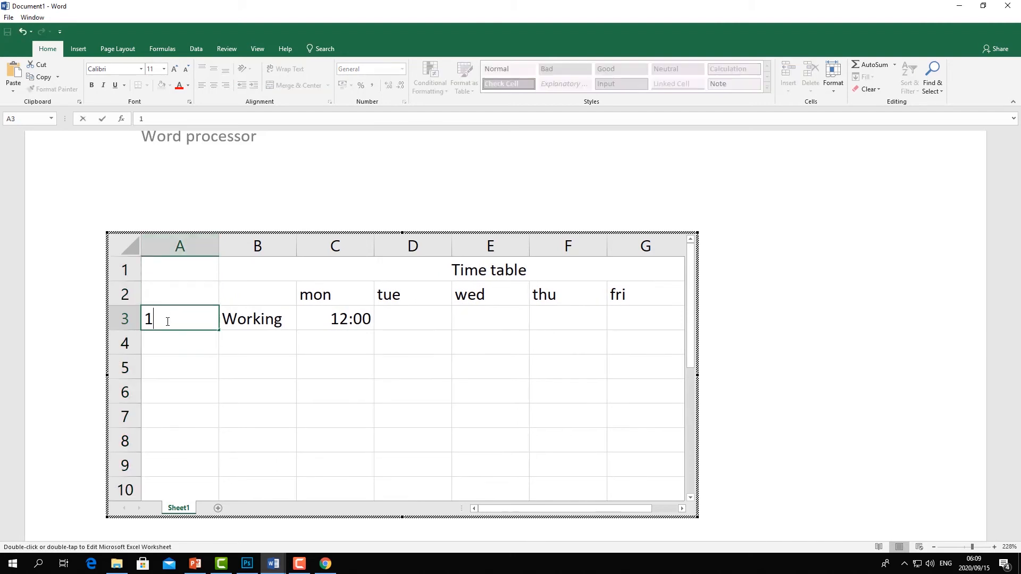
- Enter 2 in cell A4 and extend the numbering down to 6 in cell A8
{"action": "left_click", "coordinate": [192, 356]}
{"action": "left_click", "coordinate": [182, 347]}
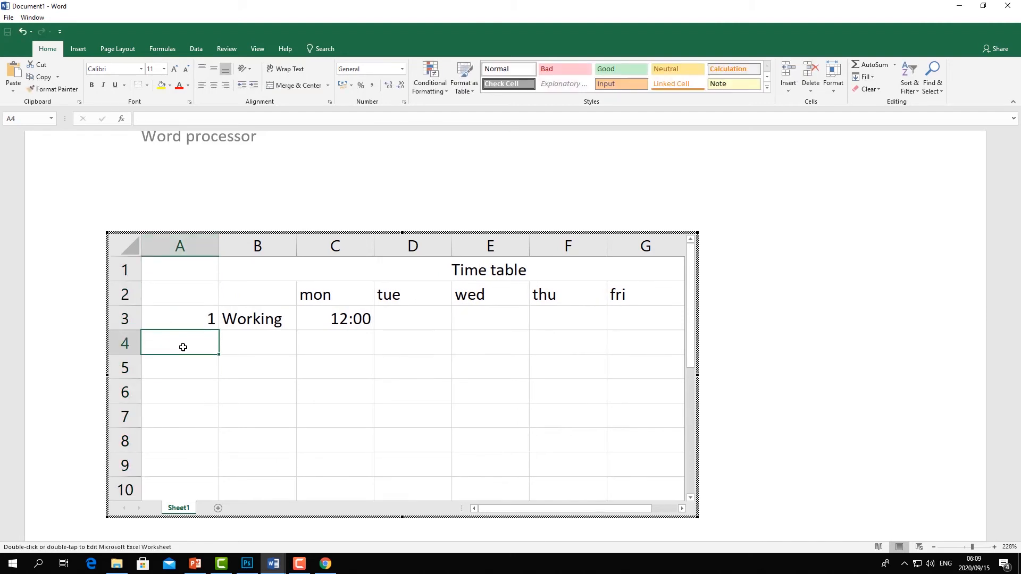
{"action": "type", "text": "2"}
{"action": "left_click", "coordinate": [269, 399]}
{"action": "left_click_drag", "start_coordinate": [205, 322], "coordinate": [213, 449]}
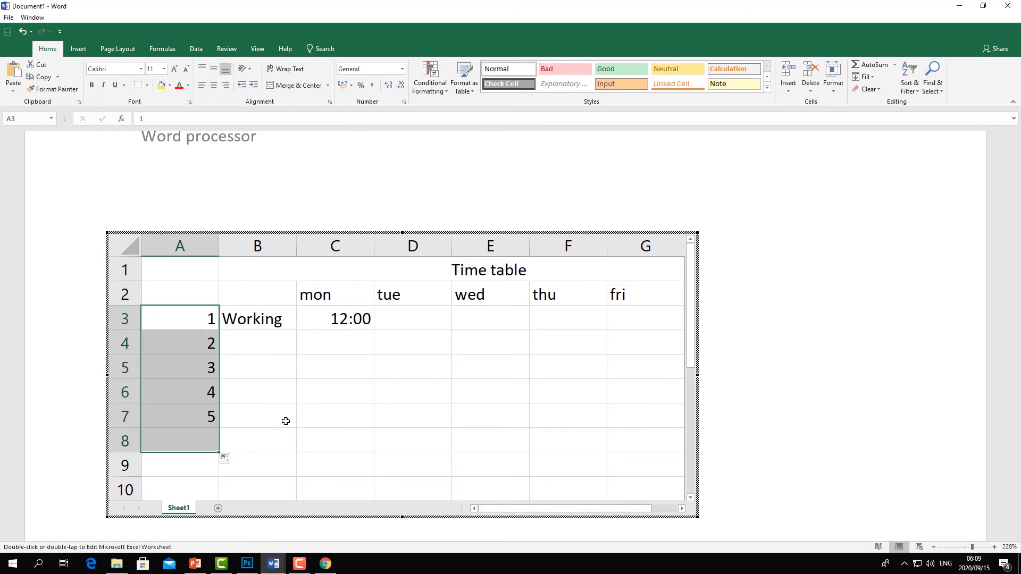
- Enter 200 in E3 and 400 in E4 under wed
{"action": "left_click", "coordinate": [495, 317]}
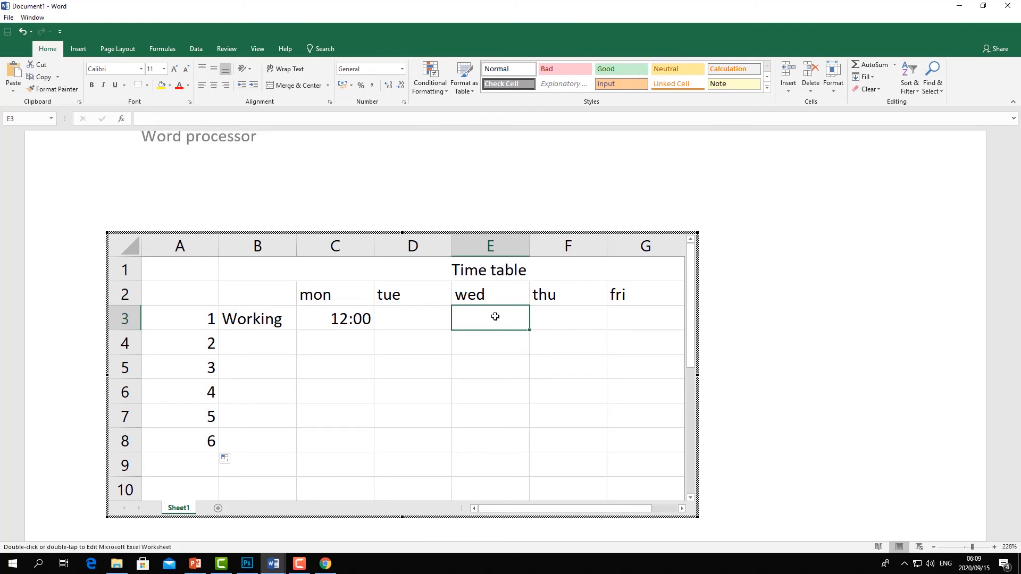
{"action": "type", "text": "200"}
{"action": "left_click", "coordinate": [477, 346]}
{"action": "double_click", "coordinate": [480, 351]}
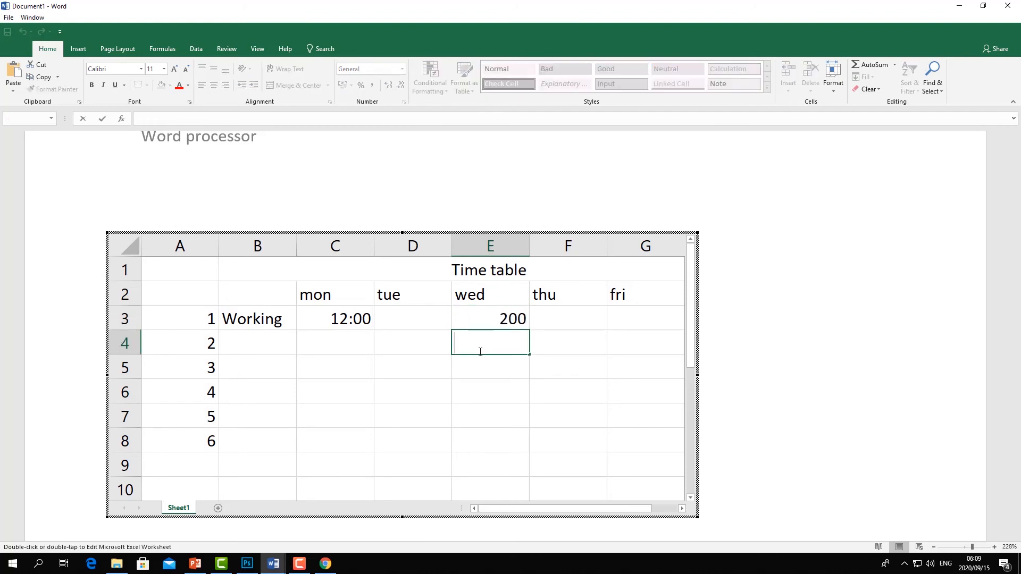
{"action": "type", "text": "400"}
{"action": "left_click", "coordinate": [474, 384]}
- Label cell B8 as Total
{"action": "left_click", "coordinate": [282, 434]}
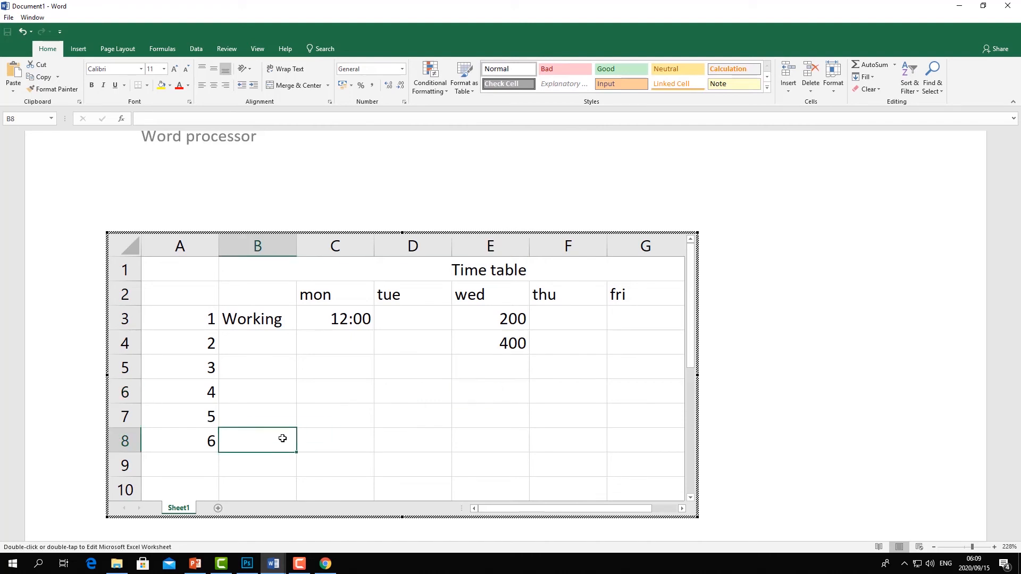
{"action": "type", "text": "Tptal"}
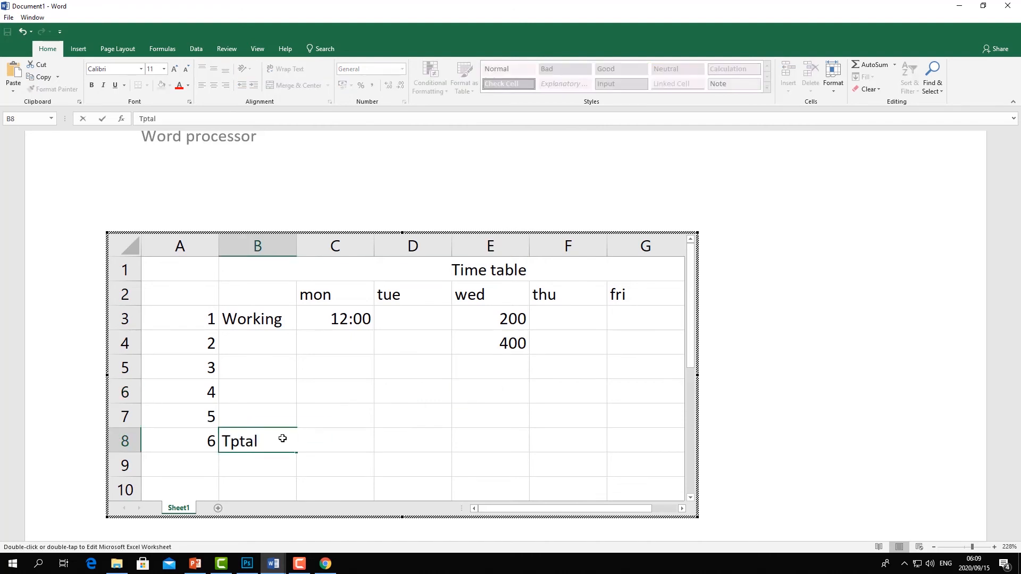
{"action": "key", "text": "BackSpace"}
{"action": "key", "text": "BackSpace"}
{"action": "key", "text": "BackSpace"}
{"action": "type", "text": "otal"}
- Enter 56 in E6, 365 in E5 and 693 in E7 under wed
{"action": "left_click", "coordinate": [486, 390]}
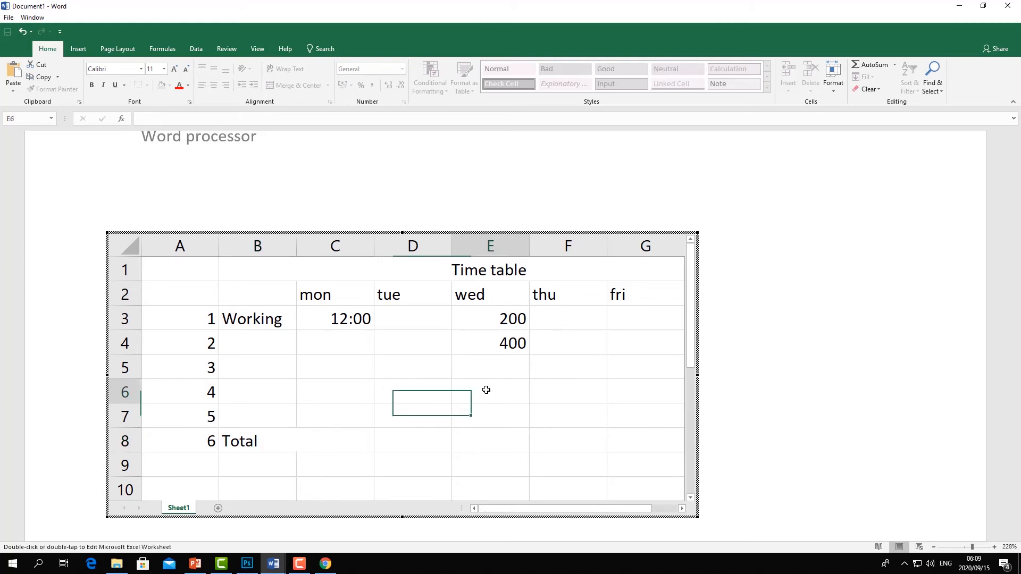
{"action": "type", "text": "56"}
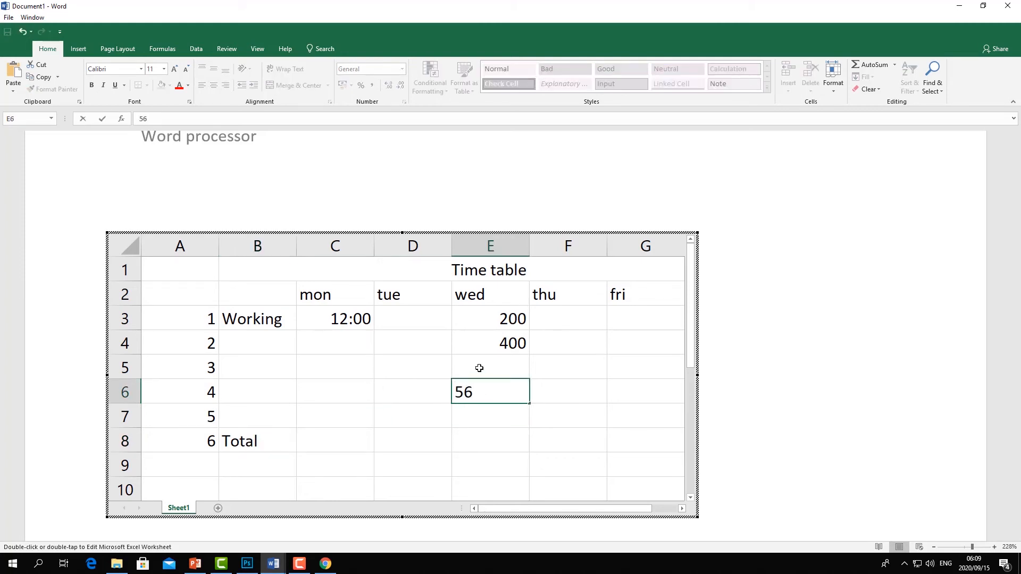
{"action": "left_click", "coordinate": [479, 368]}
{"action": "type", "text": "365"}
{"action": "left_click", "coordinate": [496, 418]}
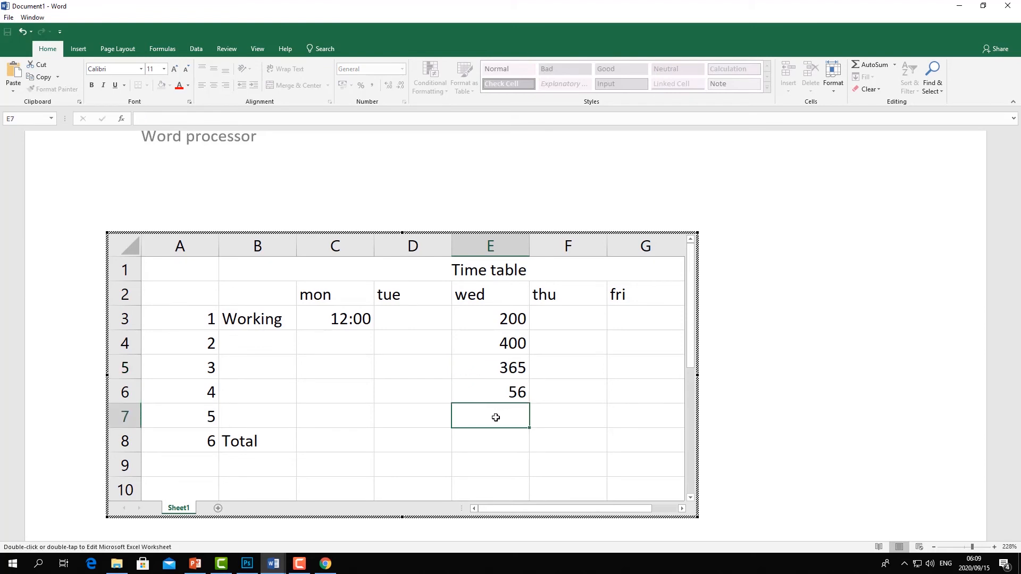
{"action": "type", "text": "693"}
{"action": "left_click", "coordinate": [488, 431]}
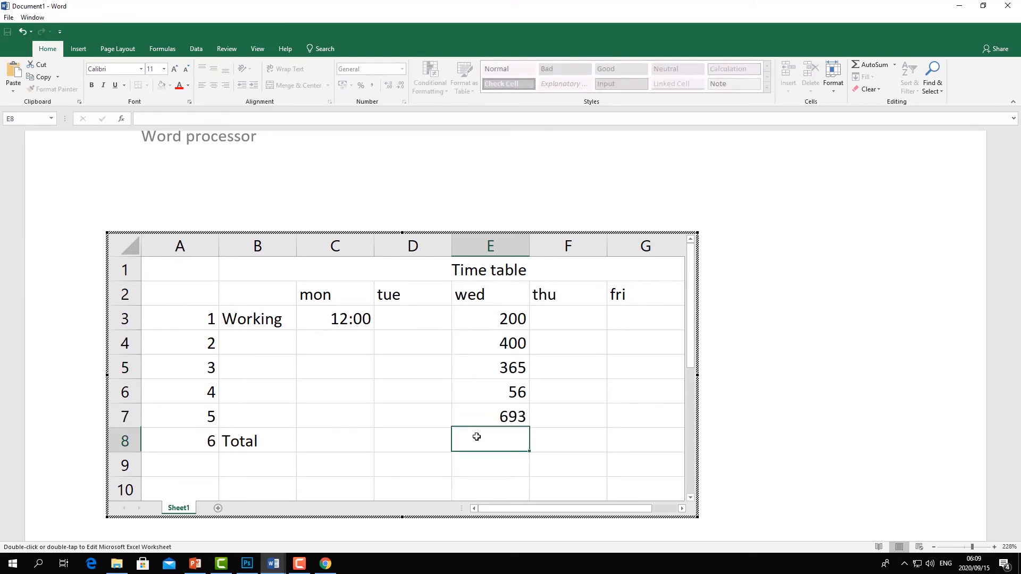
- Add a SUM formula in E8 totalling E3 to E7, then leave the embedded worksheet
{"action": "double_click", "coordinate": [477, 438]}
{"action": "type", "text": "=sum"}
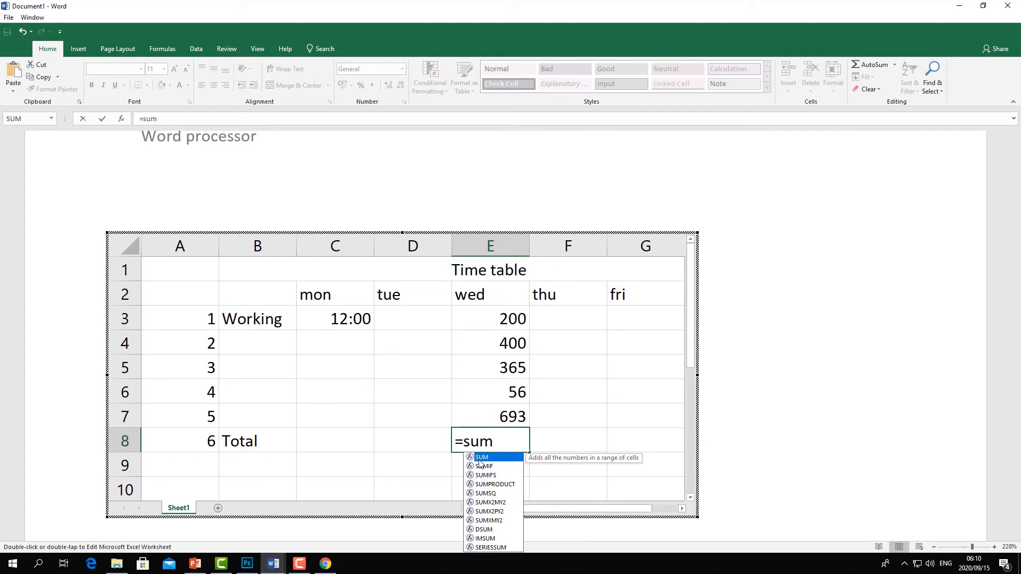
{"action": "double_click", "coordinate": [482, 458]}
{"action": "left_click_drag", "start_coordinate": [501, 319], "coordinate": [531, 413]}
{"action": "key", "text": "Return"}
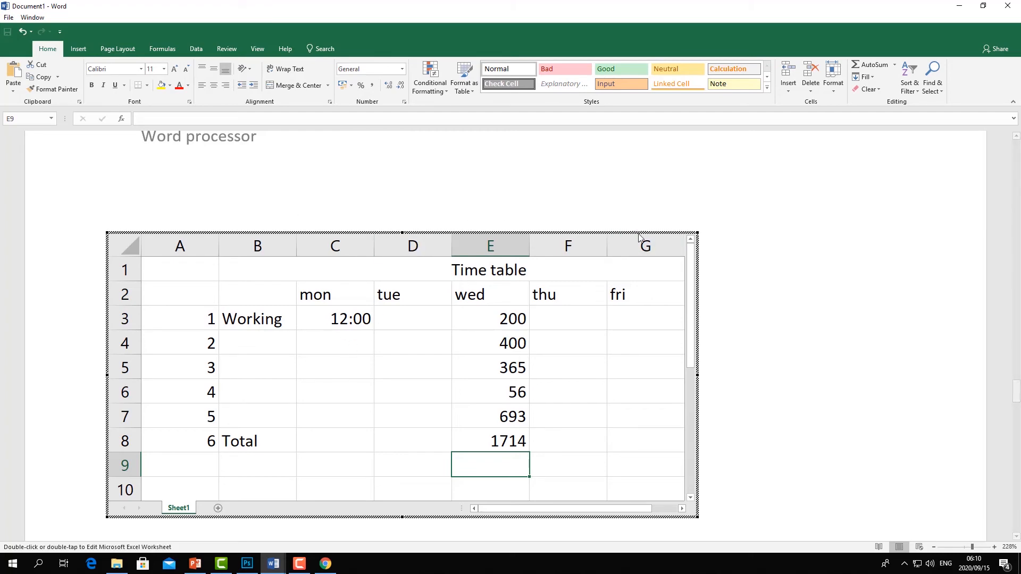
{"action": "left_click", "coordinate": [862, 218]}
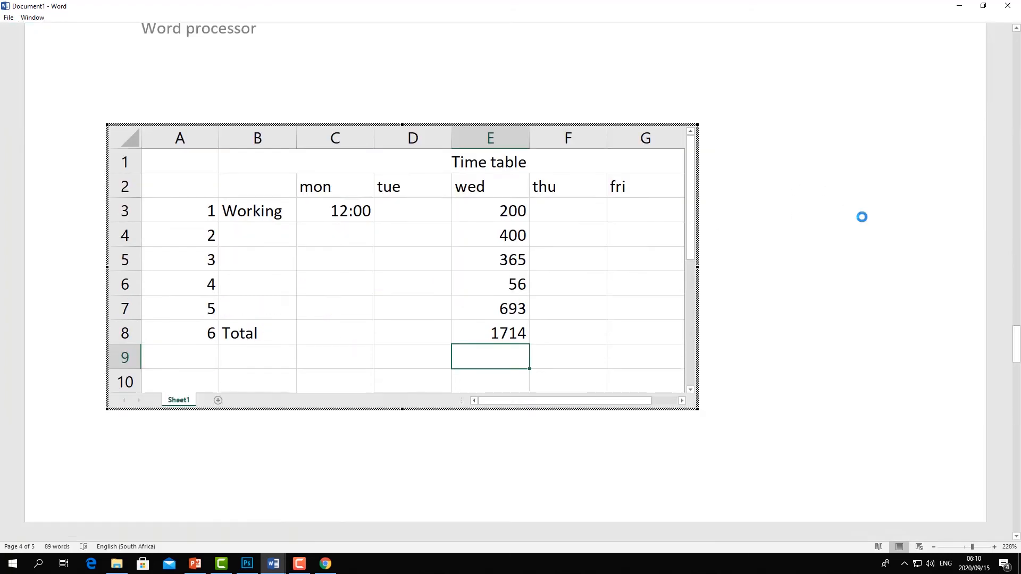
- Browse the object types in the Object dialog and close it without inserting anything
{"action": "scroll", "coordinate": [521, 257], "scroll_direction": "up", "scroll_amount": 10}
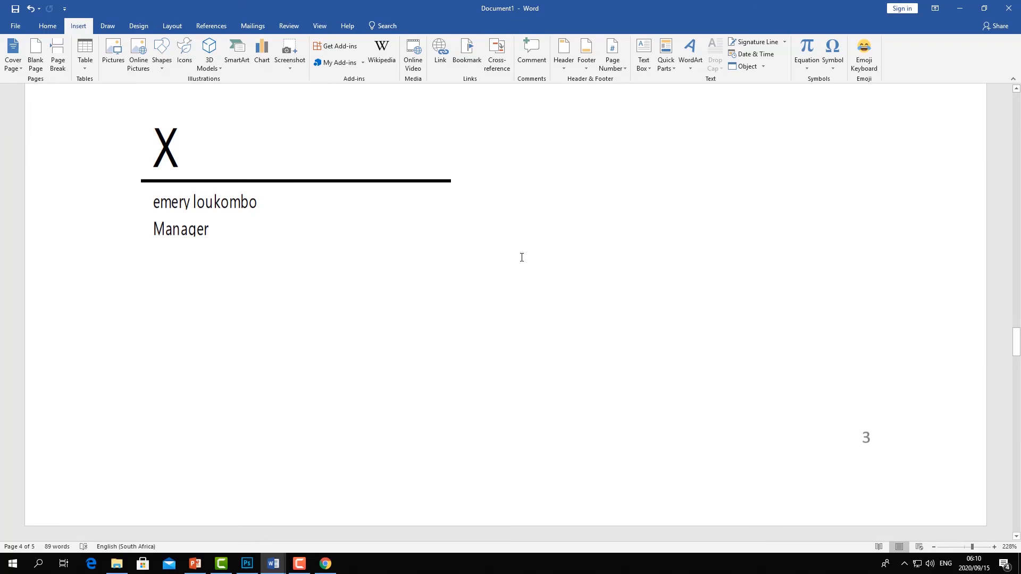
{"action": "scroll", "coordinate": [521, 258], "scroll_direction": "down", "scroll_amount": 4}
{"action": "scroll", "coordinate": [522, 256], "scroll_direction": "down", "scroll_amount": 10}
{"action": "scroll", "coordinate": [522, 257], "scroll_direction": "up", "scroll_amount": 4}
{"action": "left_click", "coordinate": [762, 66]}
{"action": "left_click", "coordinate": [763, 81]}
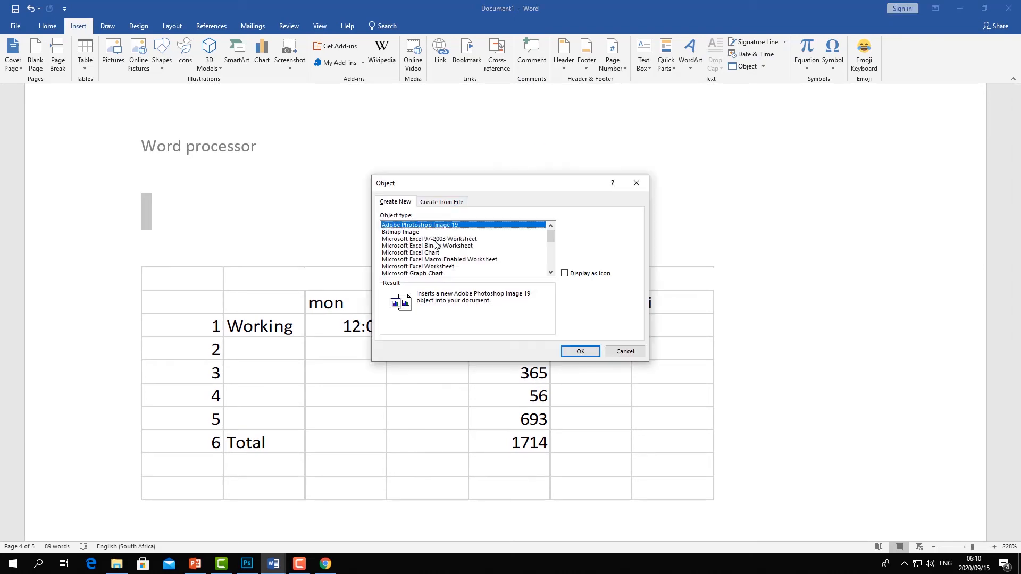
{"action": "left_click", "coordinate": [434, 252]}
{"action": "left_click", "coordinate": [435, 259]}
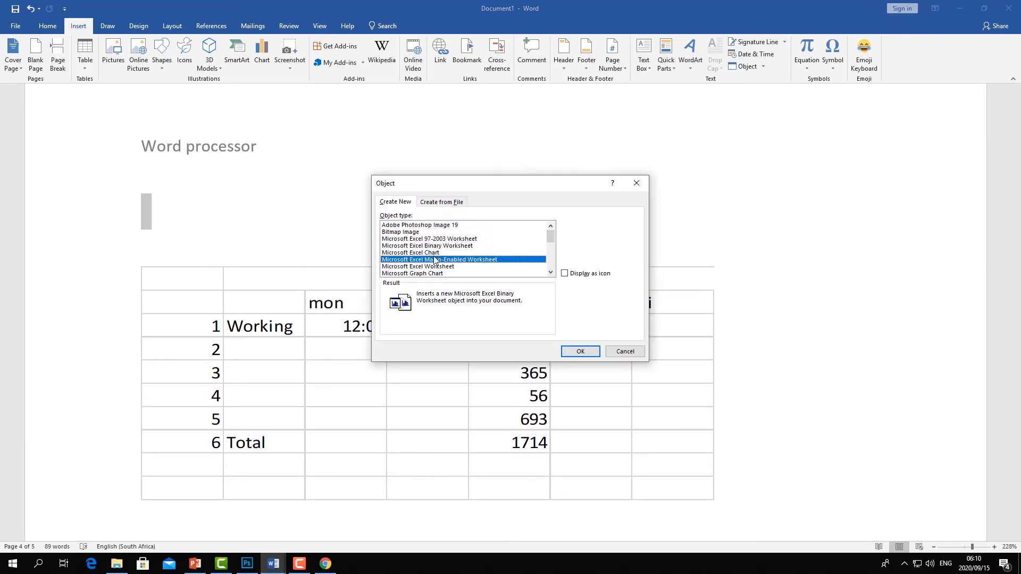
{"action": "scroll", "coordinate": [438, 259], "scroll_direction": "down", "scroll_amount": 1}
{"action": "left_click", "coordinate": [439, 253]}
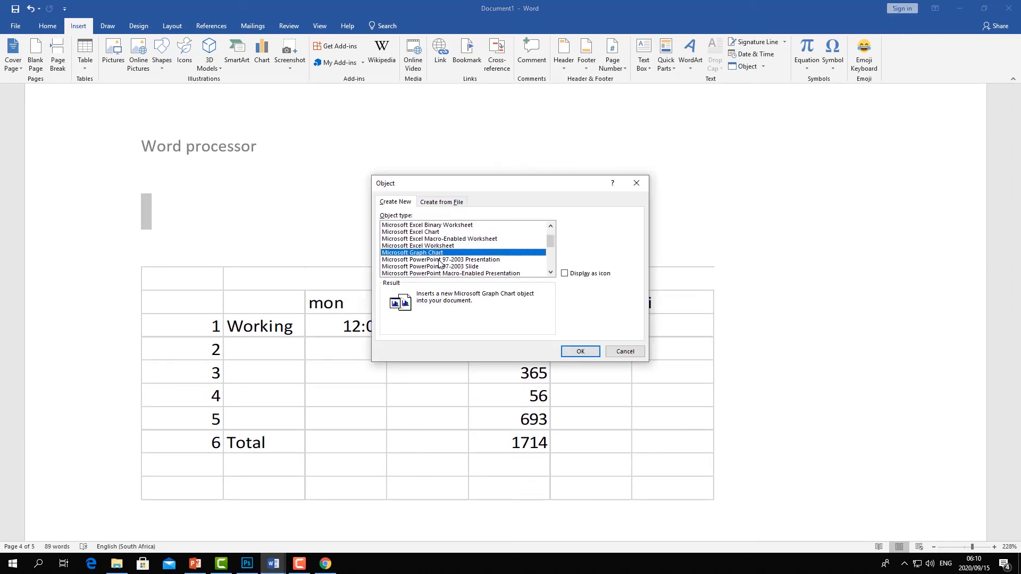
{"action": "left_click", "coordinate": [439, 260]}
{"action": "scroll", "coordinate": [447, 255], "scroll_direction": "down", "scroll_amount": 3}
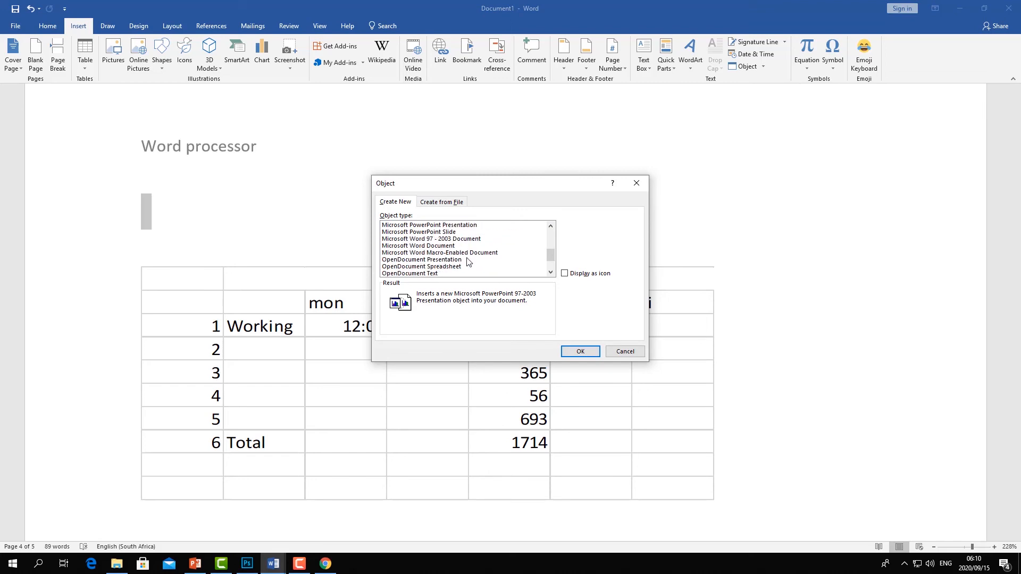
{"action": "left_click", "coordinate": [637, 183]}
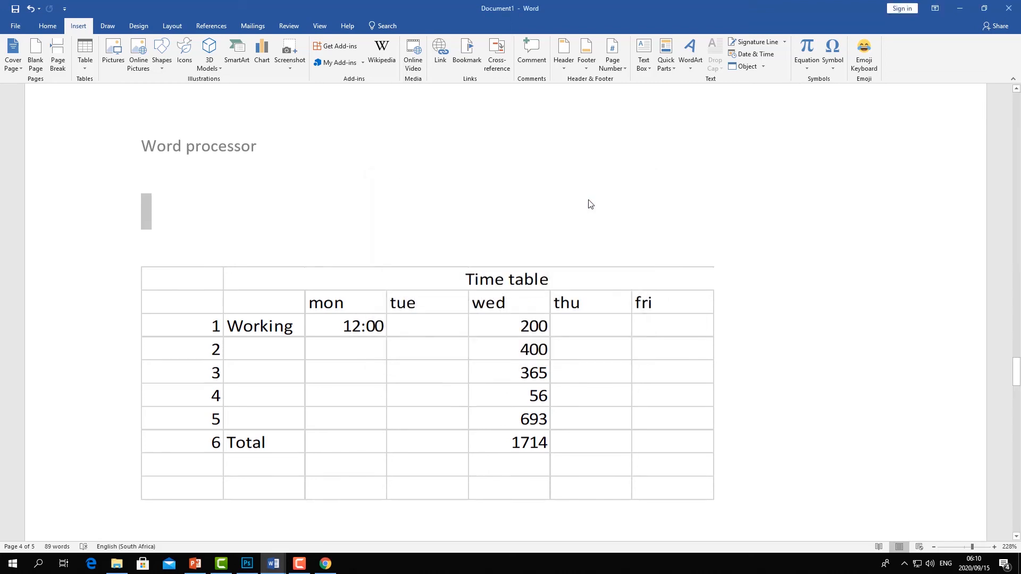
{"action": "scroll", "coordinate": [589, 201], "scroll_direction": "down", "scroll_amount": 3}
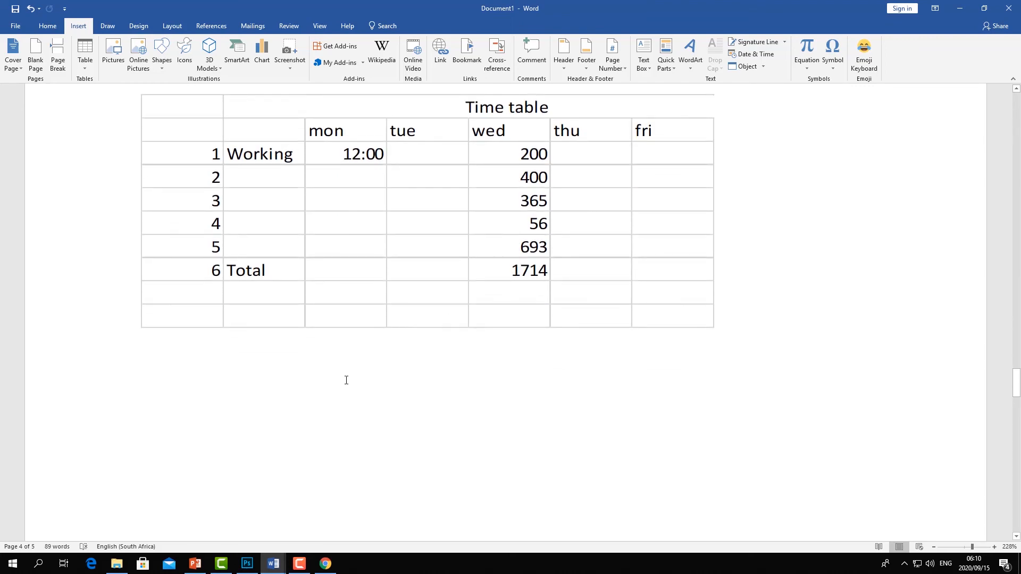
{"action": "left_click", "coordinate": [758, 66]}
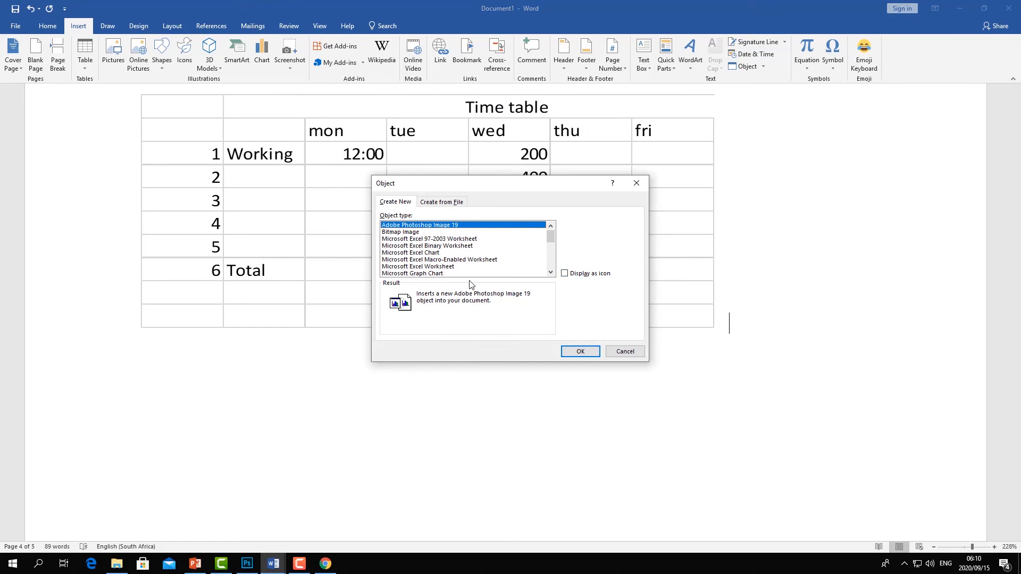
{"action": "left_click", "coordinate": [637, 183]}
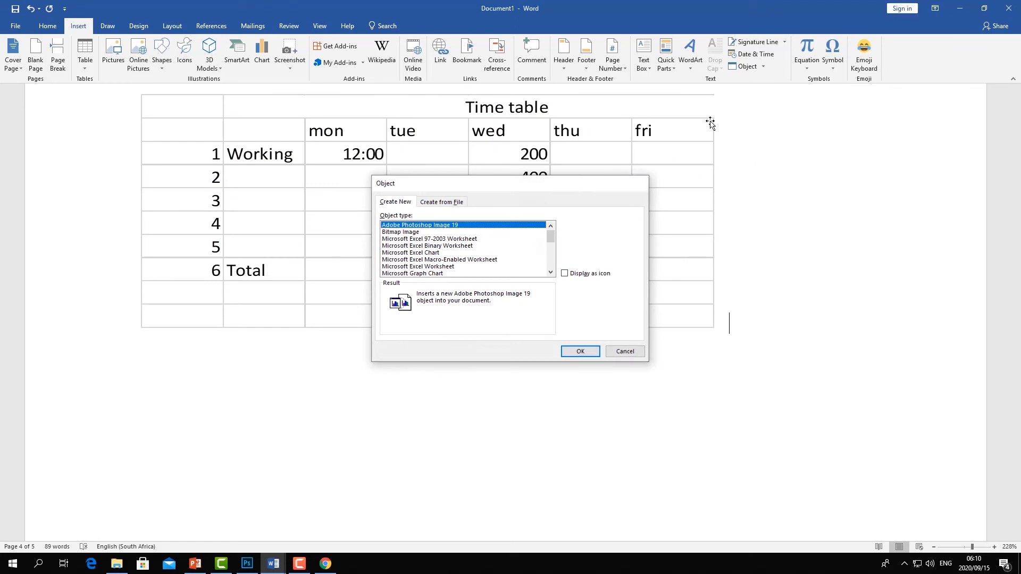
- Check the form document in the other Word window, then scroll back to the top of this document
{"action": "left_click", "coordinate": [763, 66]}
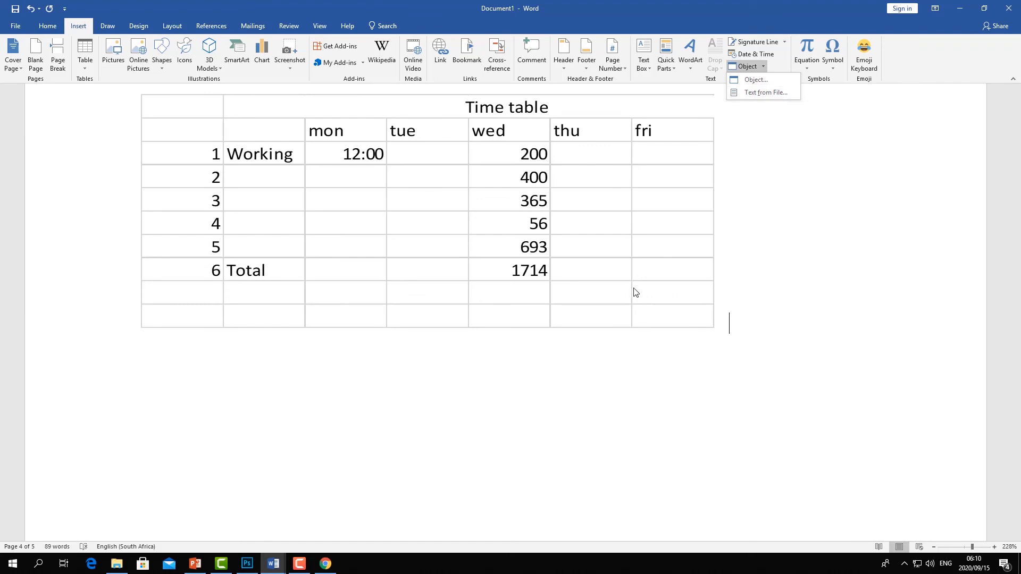
{"action": "scroll", "coordinate": [620, 297], "scroll_direction": "up", "scroll_amount": 10}
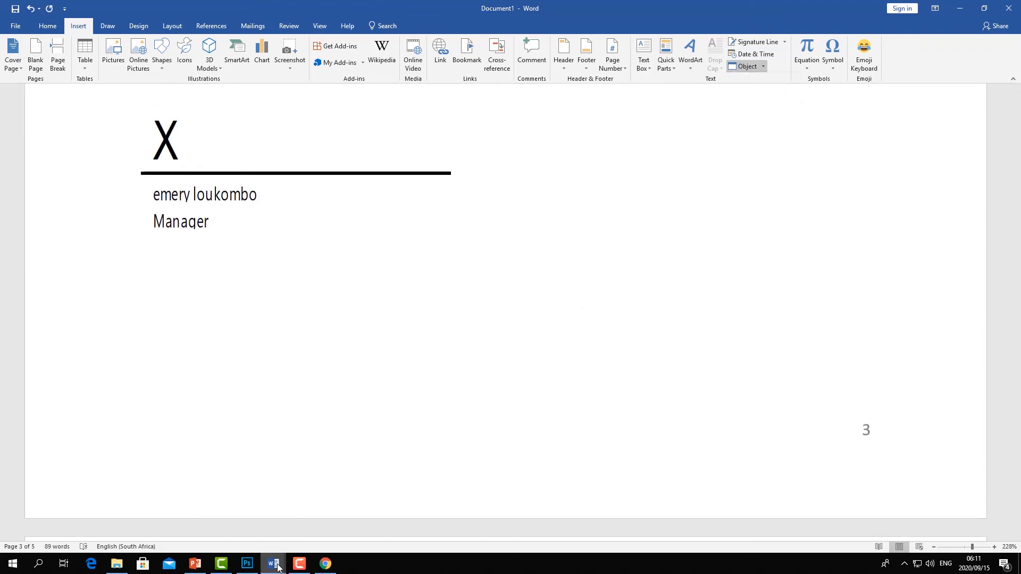
{"action": "left_click", "coordinate": [273, 564]}
{"action": "left_click", "coordinate": [257, 522]}
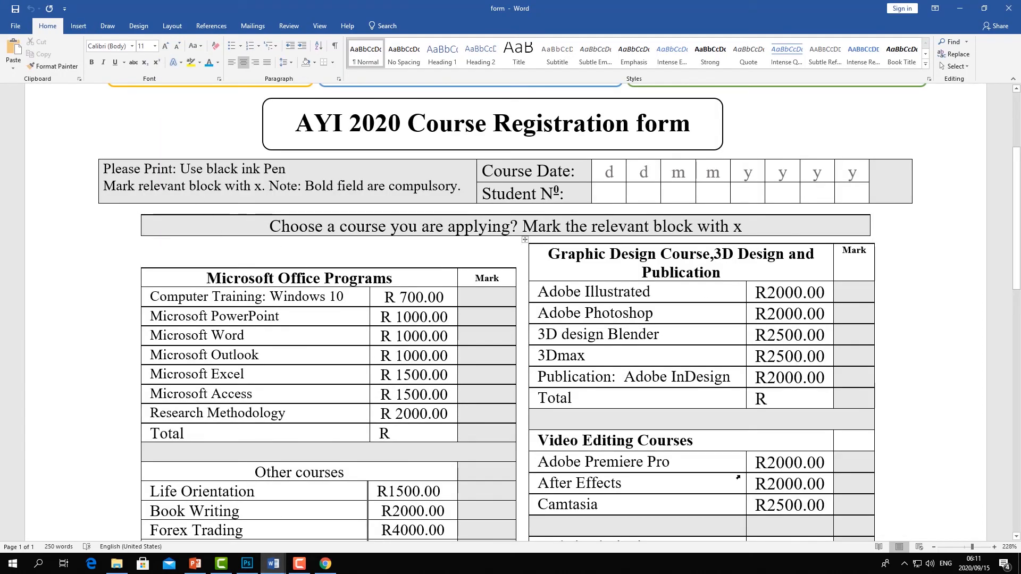
{"action": "left_click", "coordinate": [264, 565]}
{"action": "left_click", "coordinate": [351, 500]}
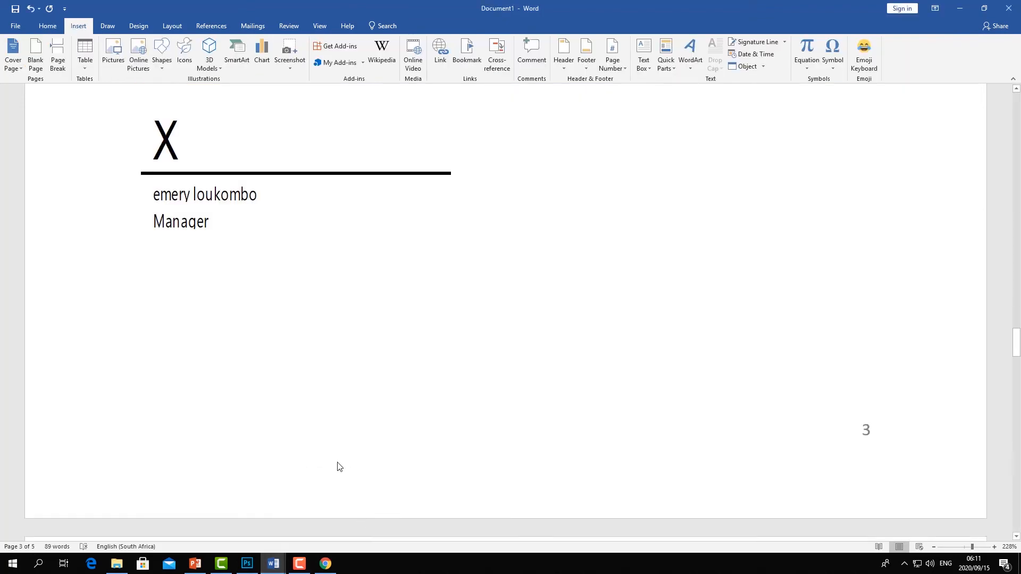
{"action": "scroll", "coordinate": [340, 367], "scroll_direction": "up", "scroll_amount": 15}
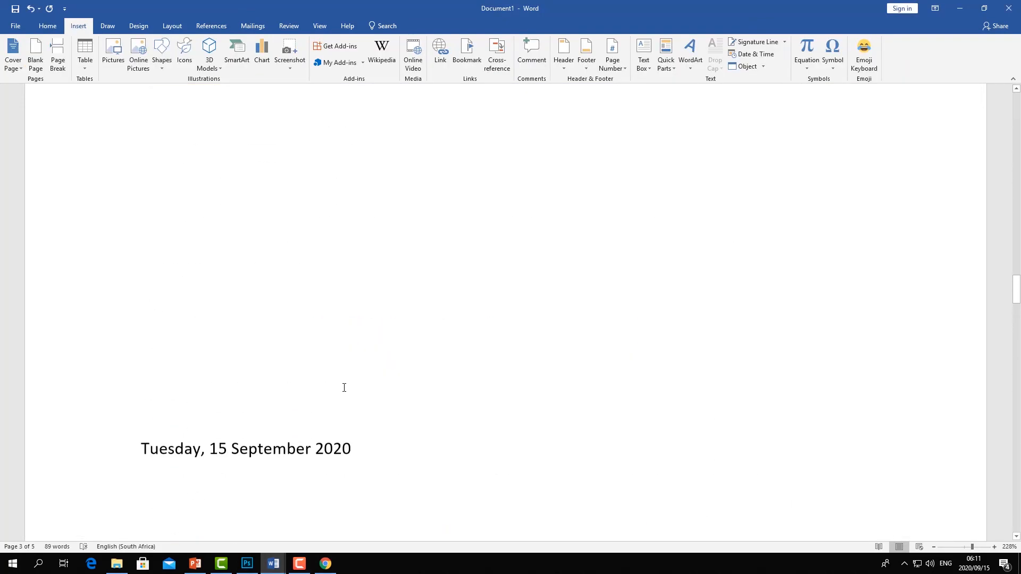
{"action": "scroll", "coordinate": [318, 358], "scroll_direction": "up", "scroll_amount": 10}
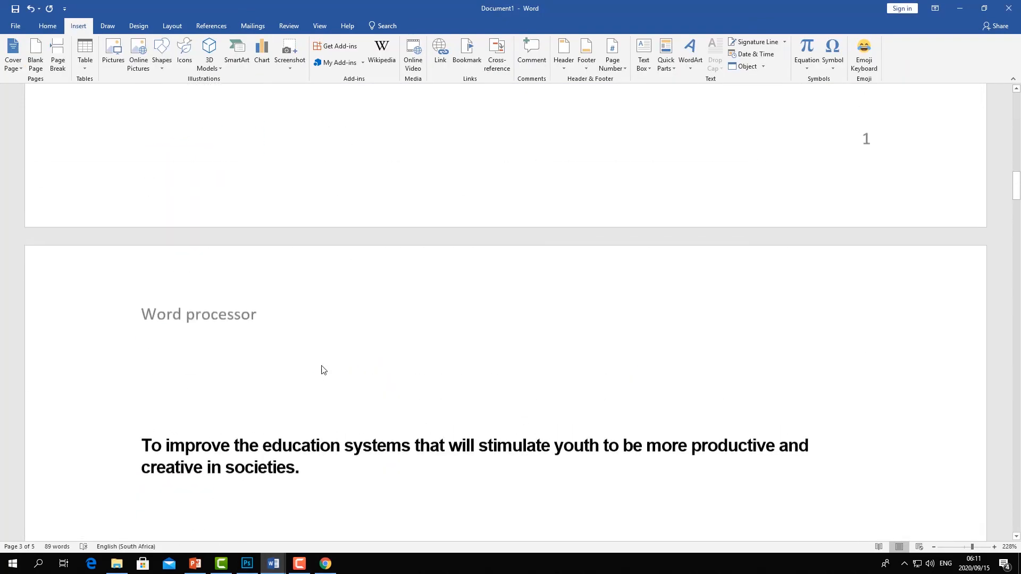
{"action": "scroll", "coordinate": [321, 367], "scroll_direction": "up", "scroll_amount": 5}
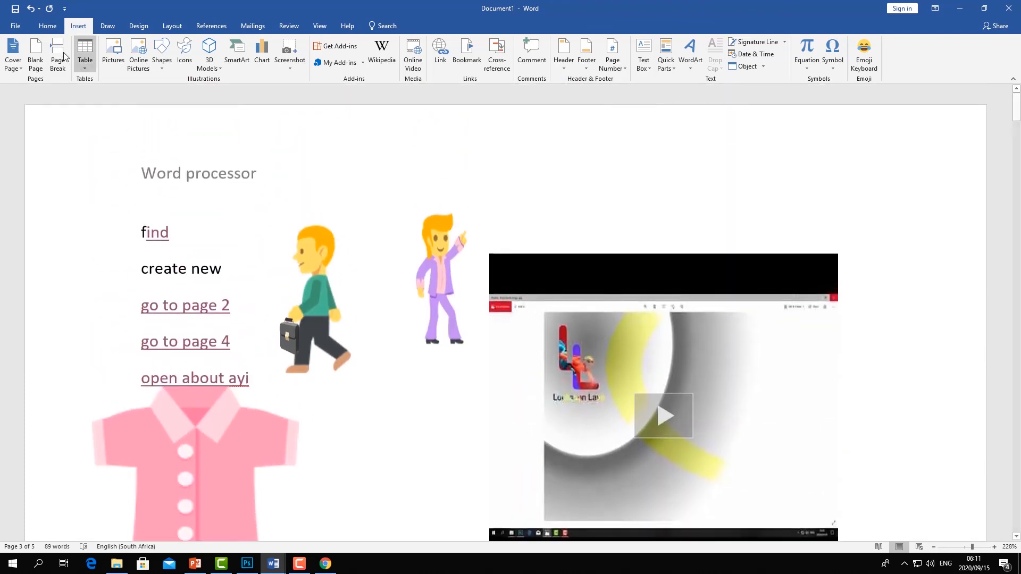
- Insert the text of the form document from the WV3 folder into the document
{"action": "left_click", "coordinate": [765, 64]}
{"action": "left_click", "coordinate": [758, 92]}
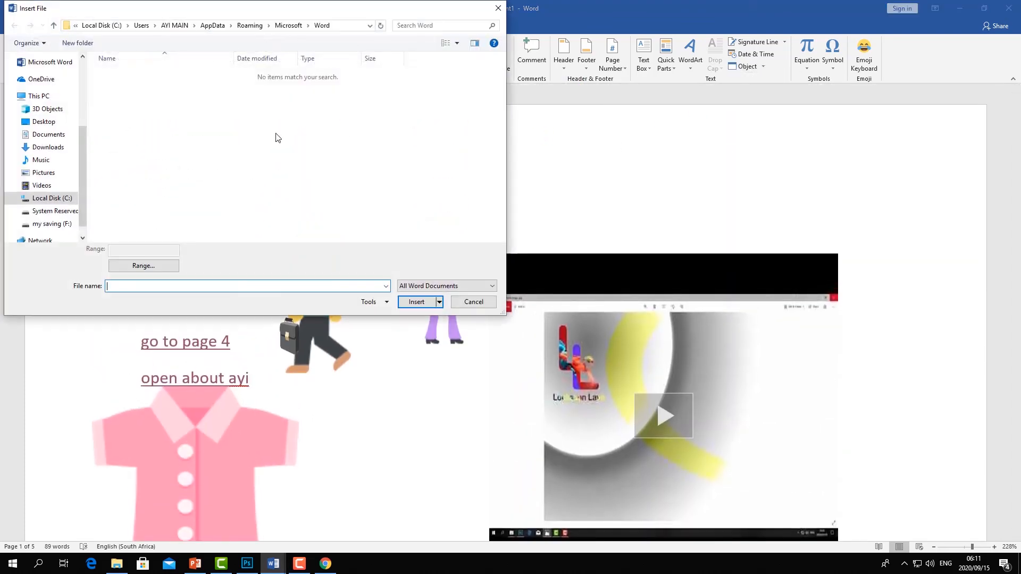
{"action": "left_click_drag", "start_coordinate": [85, 176], "coordinate": [92, 129]}
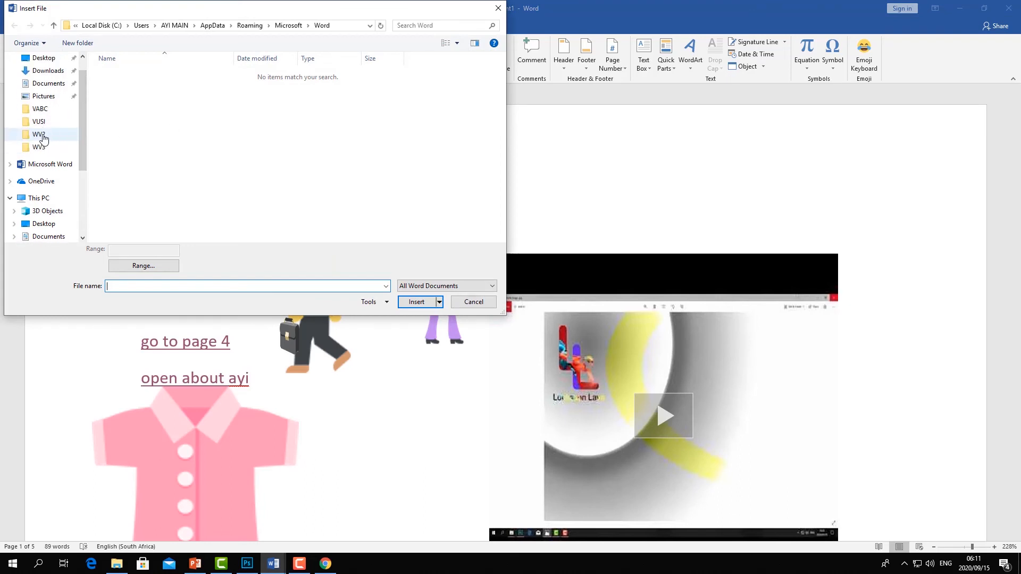
{"action": "left_click", "coordinate": [39, 147]}
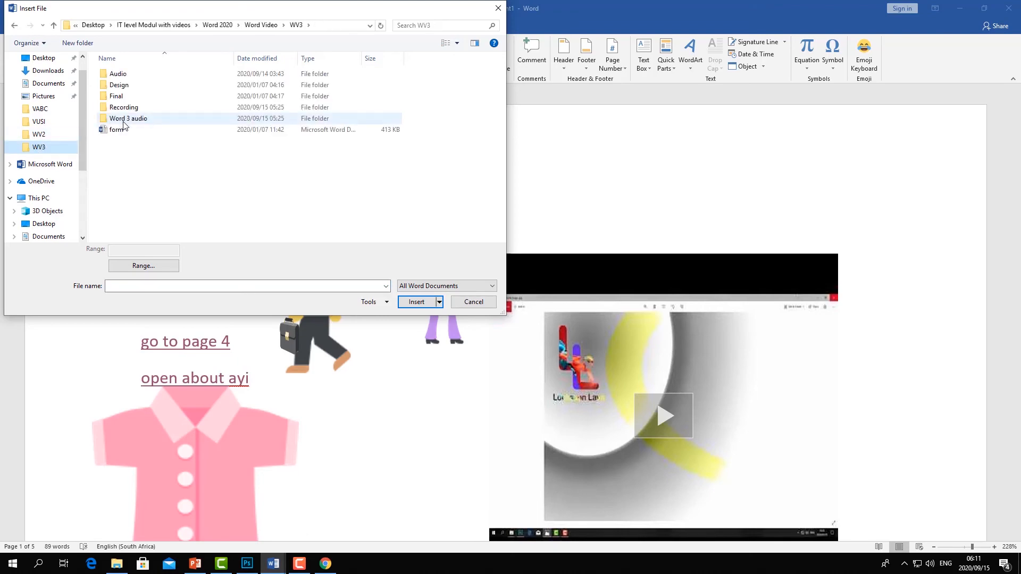
{"action": "left_click", "coordinate": [115, 129]}
{"action": "left_click", "coordinate": [414, 301]}
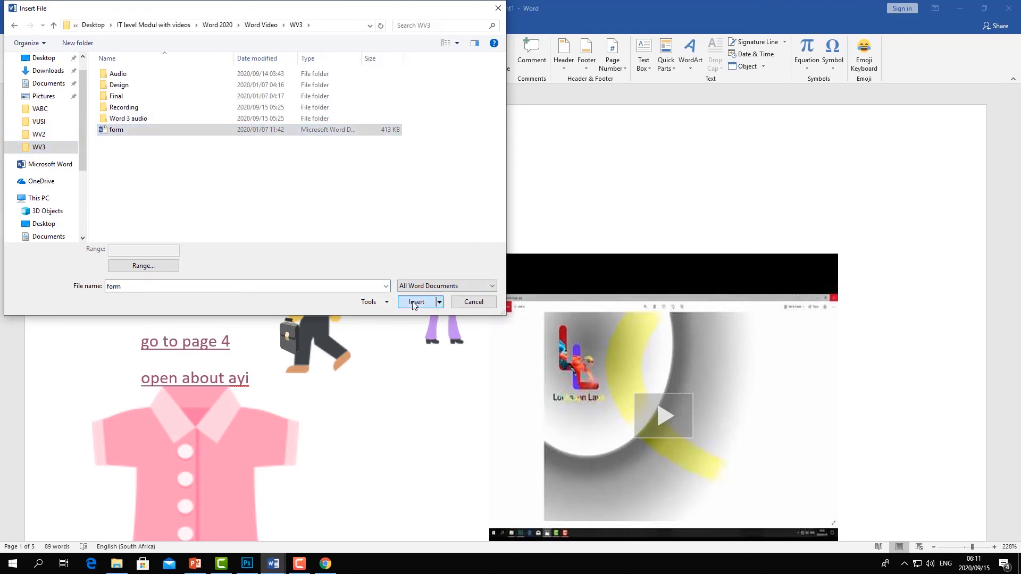
{"action": "scroll", "coordinate": [476, 293], "scroll_direction": "up", "scroll_amount": 6}
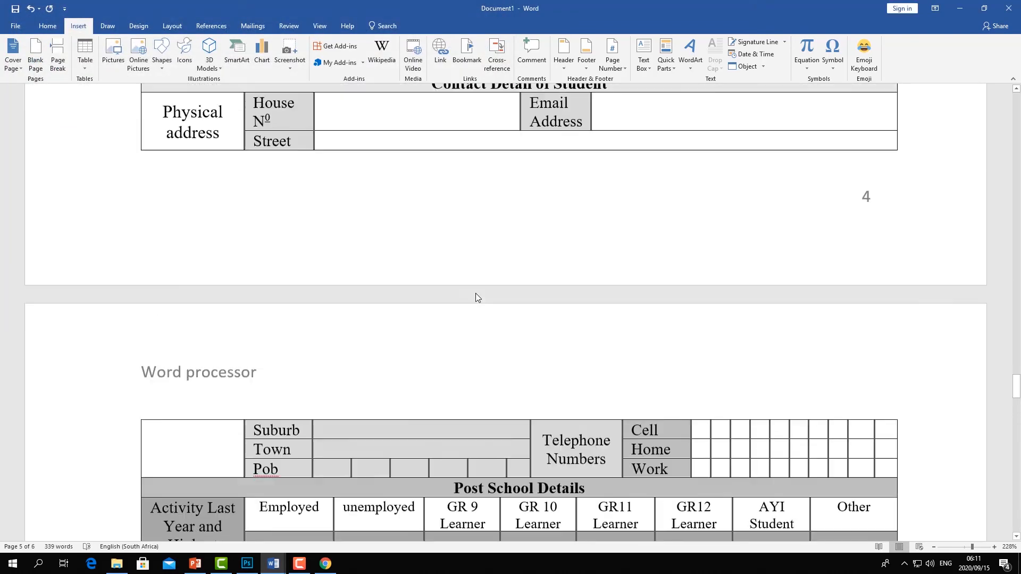
{"action": "scroll", "coordinate": [477, 294], "scroll_direction": "up", "scroll_amount": 20}
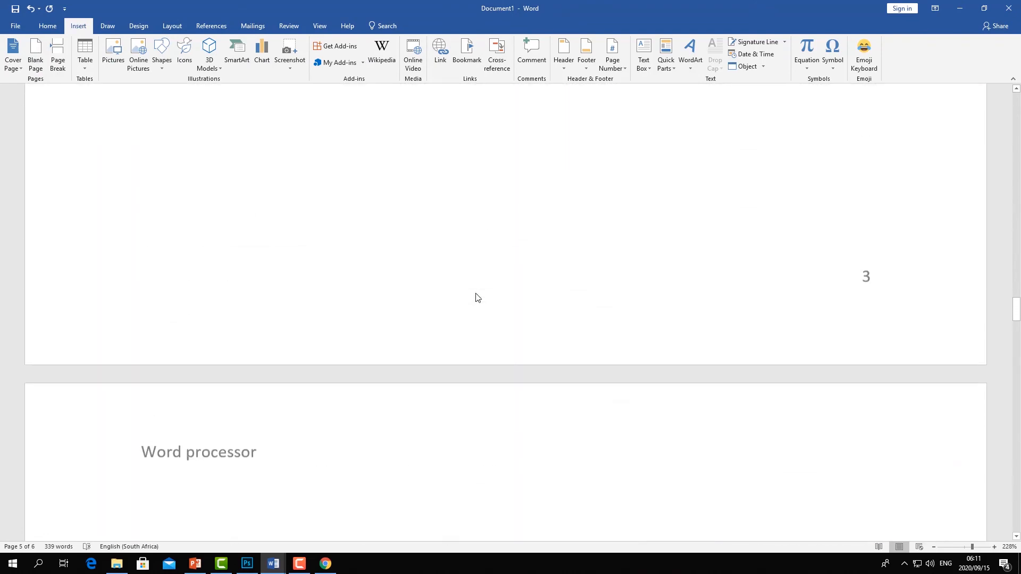
{"action": "scroll", "coordinate": [476, 293], "scroll_direction": "up", "scroll_amount": 15}
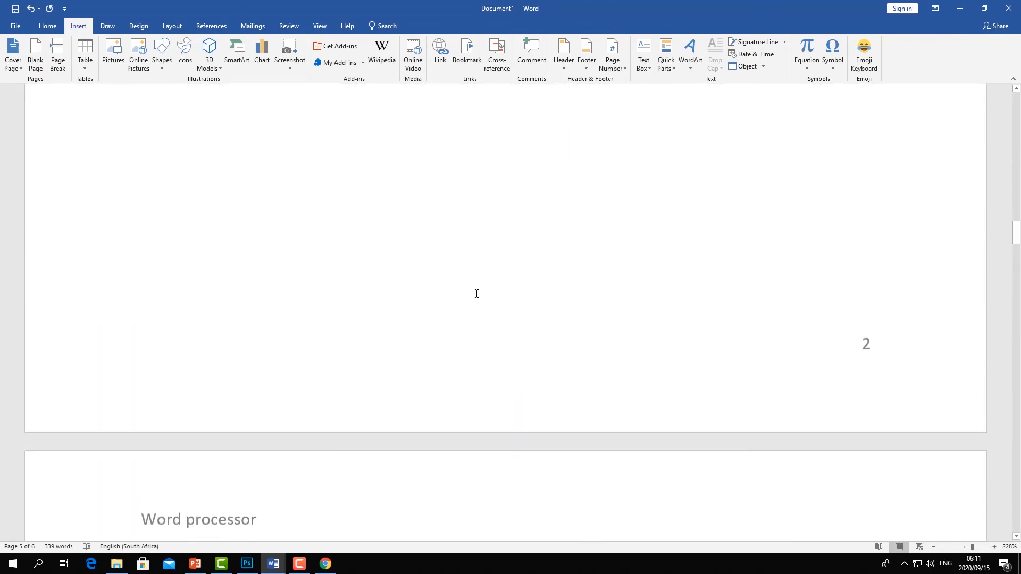
{"action": "scroll", "coordinate": [476, 294], "scroll_direction": "up", "scroll_amount": 6}
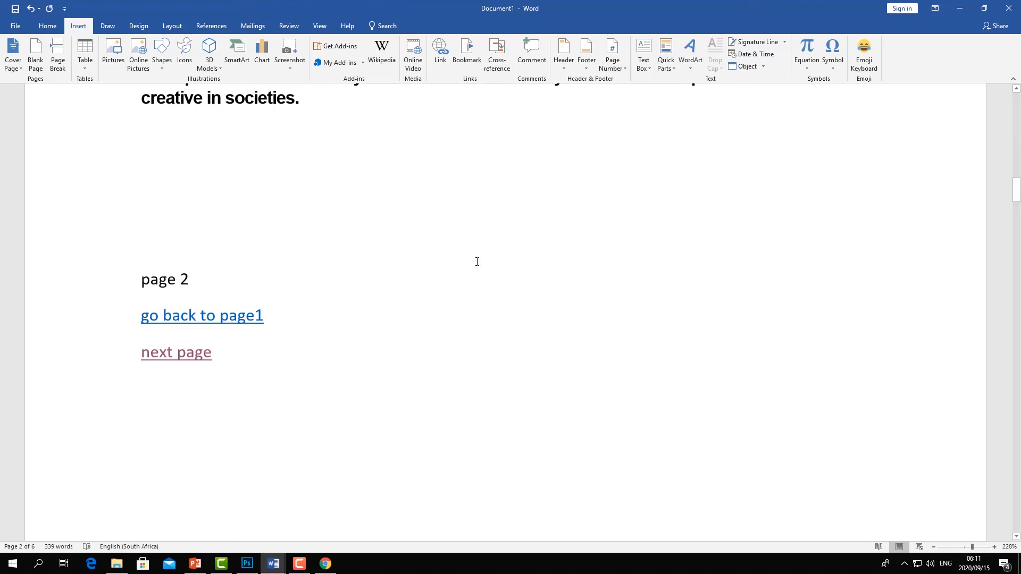
{"action": "scroll", "coordinate": [477, 266], "scroll_direction": "up", "scroll_amount": 10}
{"action": "scroll", "coordinate": [443, 269], "scroll_direction": "up", "scroll_amount": 1}
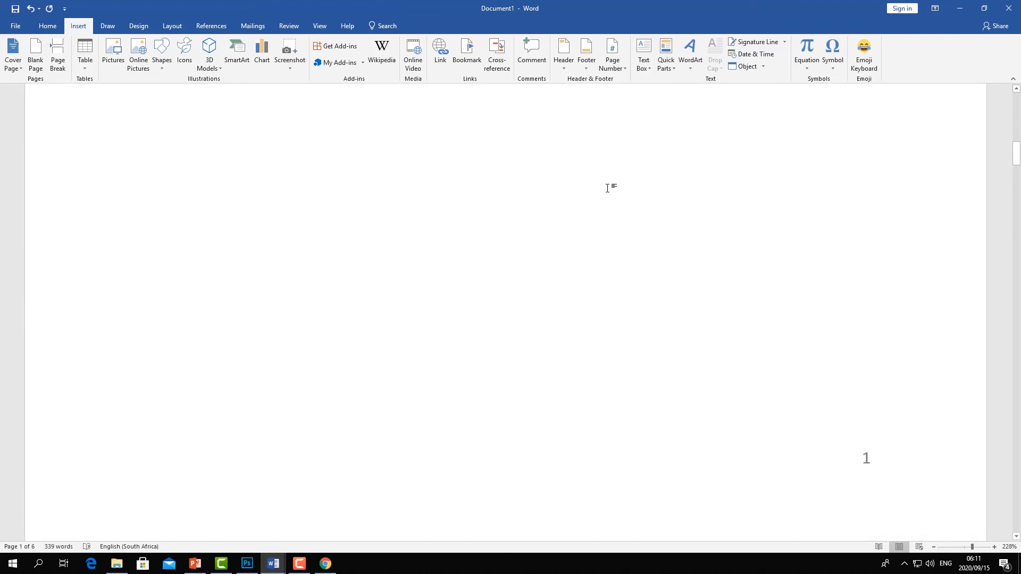
{"action": "left_click", "coordinate": [85, 69]}
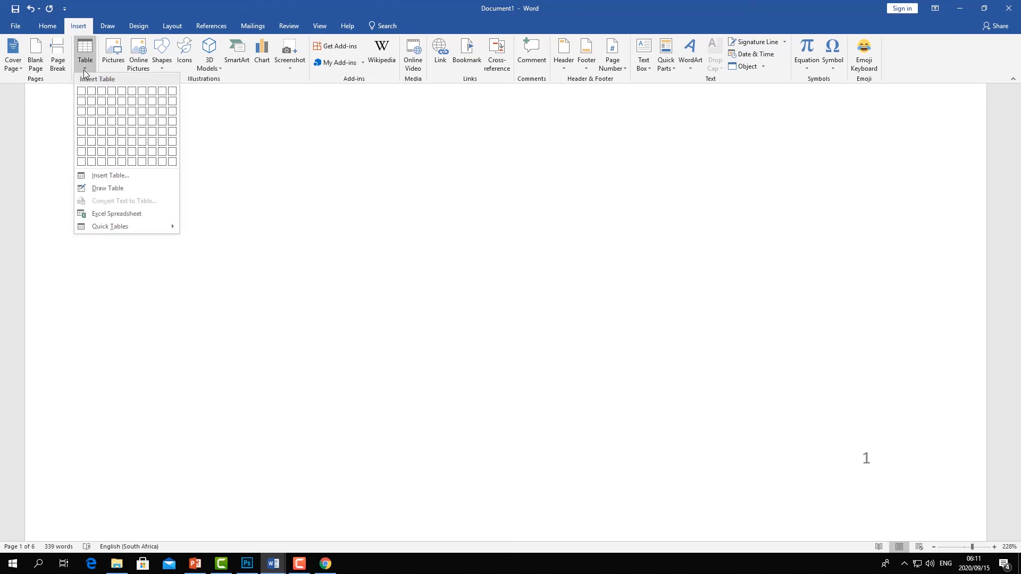
{"action": "left_click", "coordinate": [340, 158]}
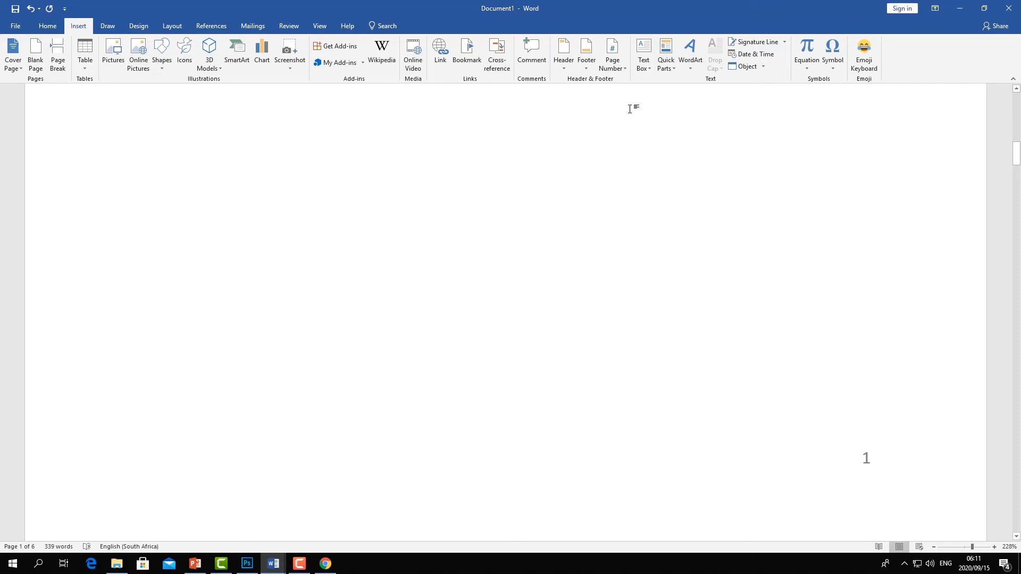
{"action": "left_click", "coordinate": [808, 68]}
{"action": "key", "text": "Escape"}
{"action": "left_click", "coordinate": [831, 69]}
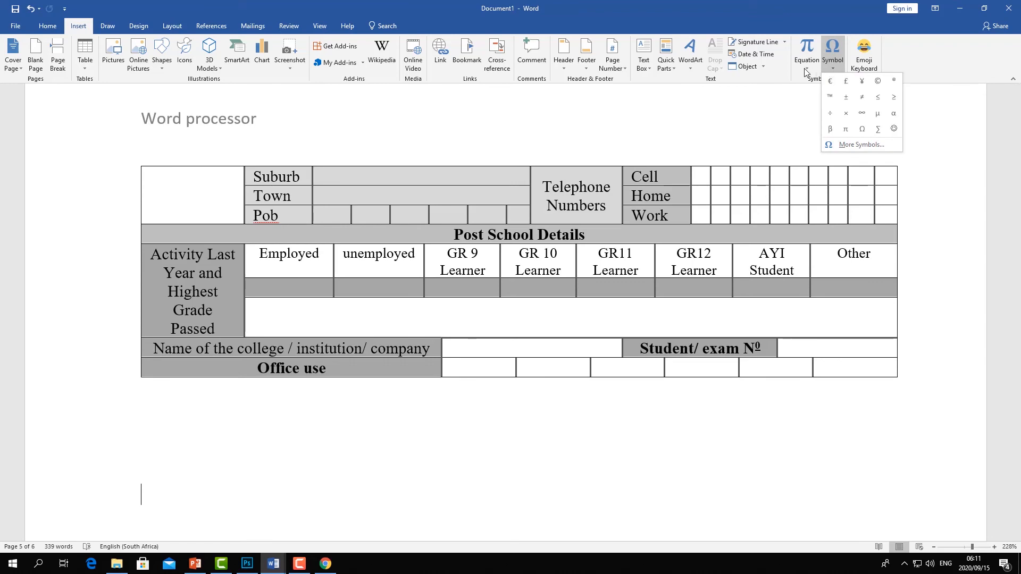
{"action": "left_click", "coordinate": [171, 26]}
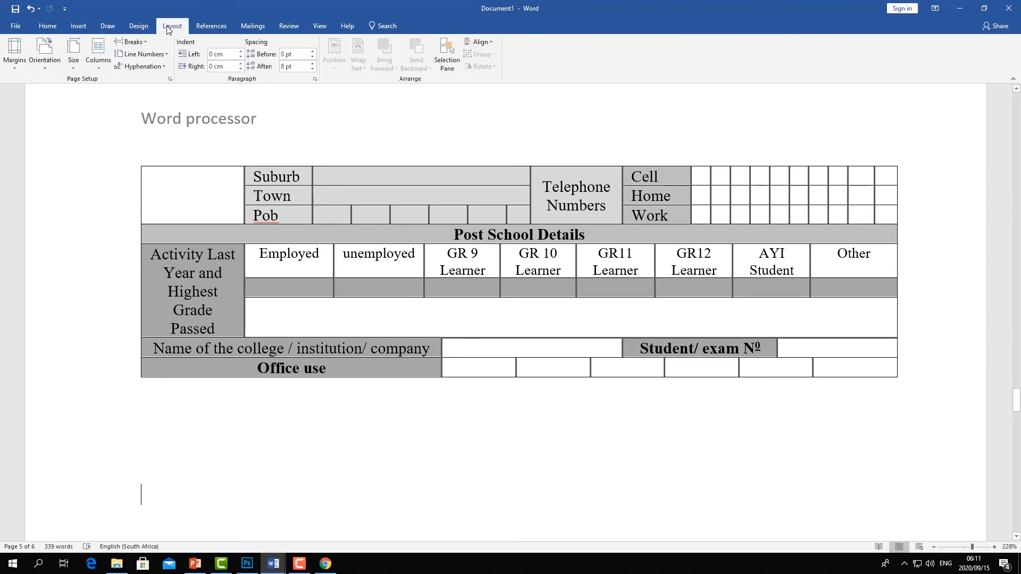
{"action": "left_click", "coordinate": [47, 26]}
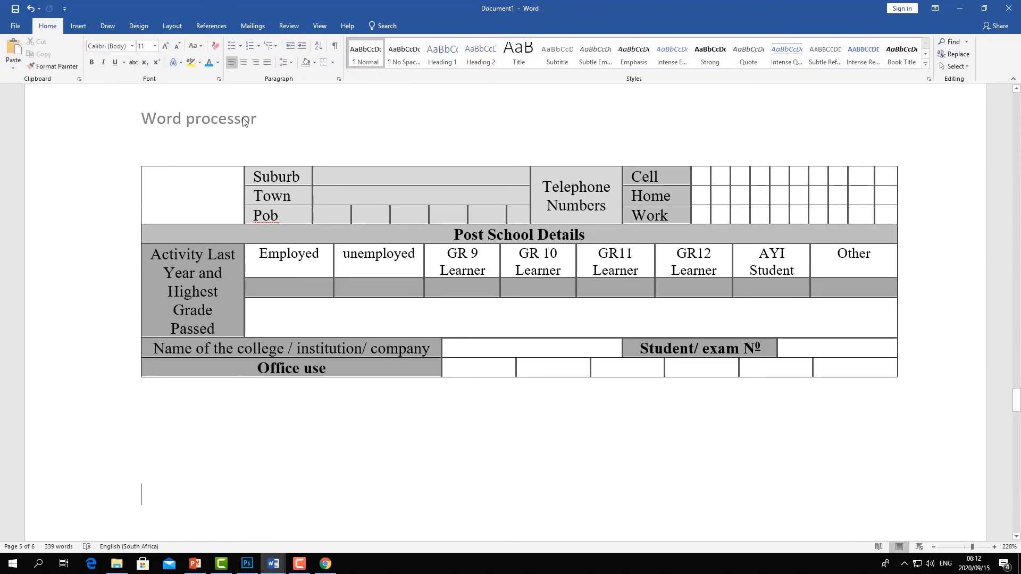
{"action": "scroll", "coordinate": [440, 201], "scroll_direction": "up", "scroll_amount": 10}
{"action": "scroll", "coordinate": [440, 201], "scroll_direction": "up", "scroll_amount": 8}
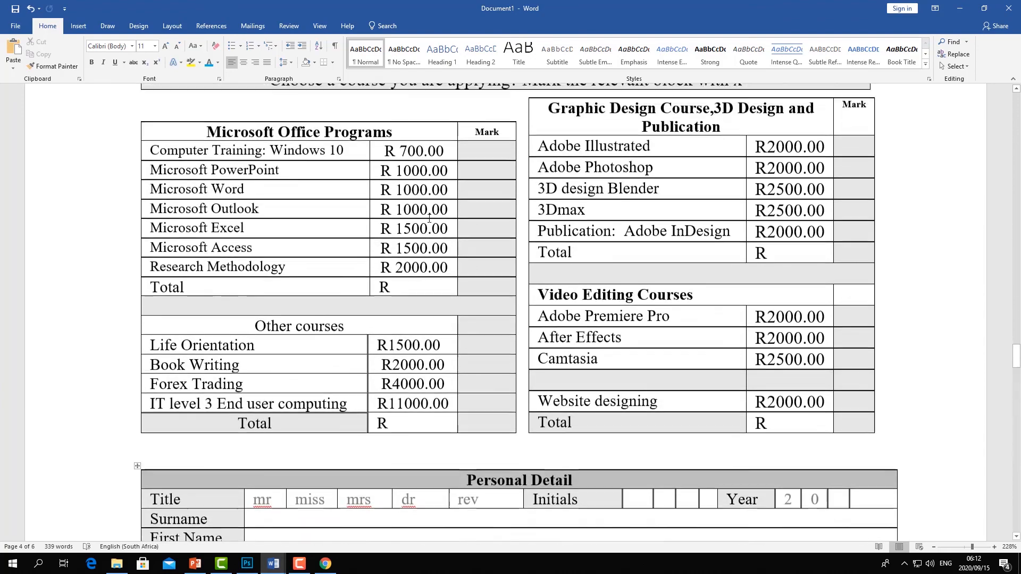
- Create a new blank document
{"action": "left_click", "coordinate": [228, 26]}
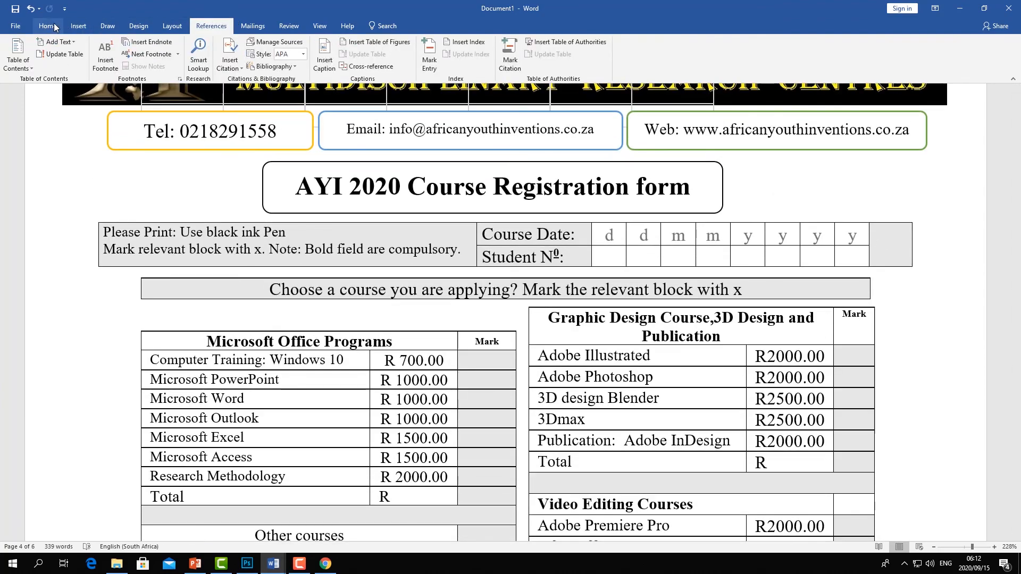
{"action": "left_click", "coordinate": [50, 26]}
{"action": "left_click", "coordinate": [17, 27]}
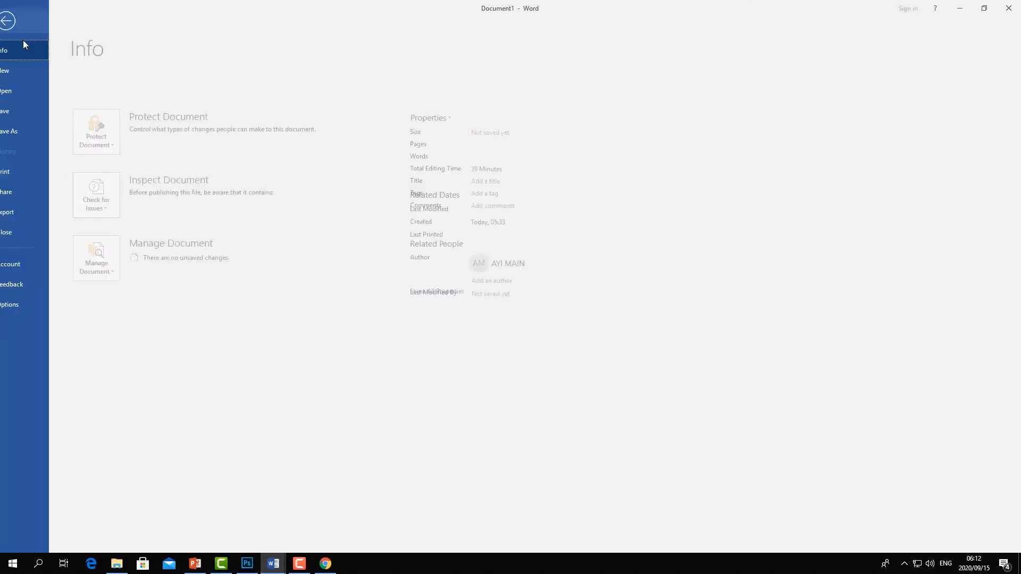
{"action": "left_click", "coordinate": [20, 70]}
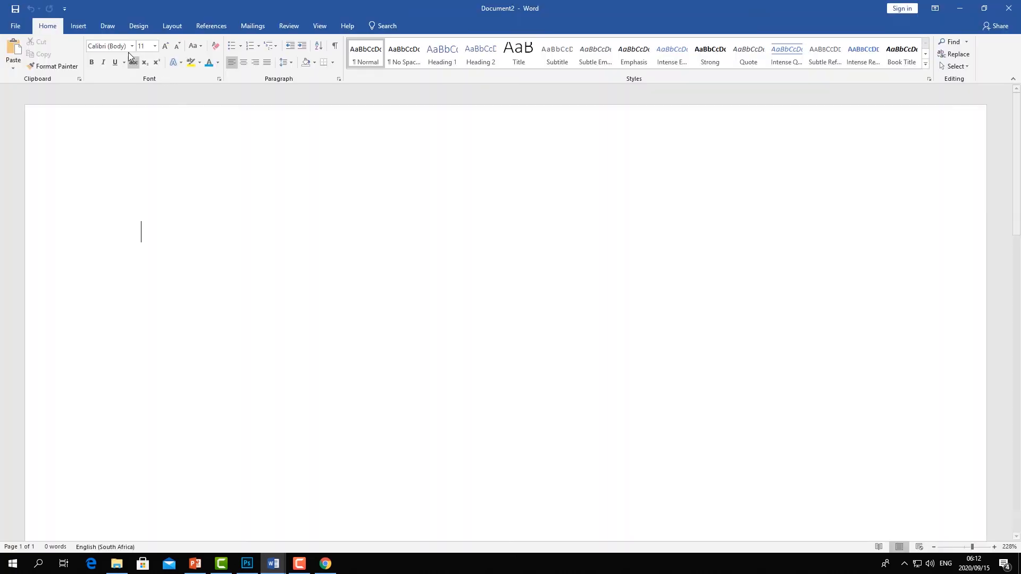
- Insert a table with 5 columns and 5 rows
{"action": "left_click", "coordinate": [78, 27]}
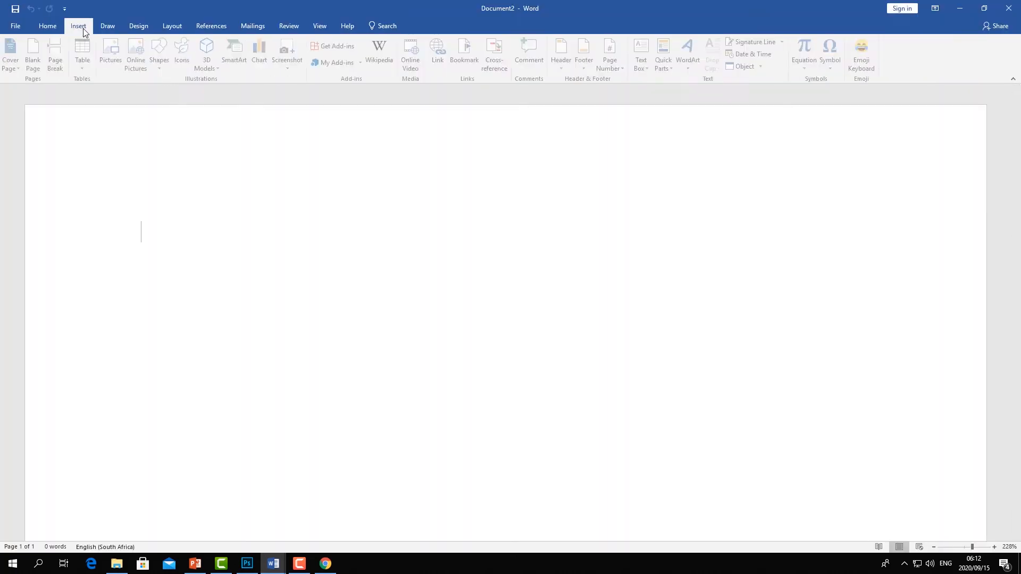
{"action": "left_click", "coordinate": [85, 70]}
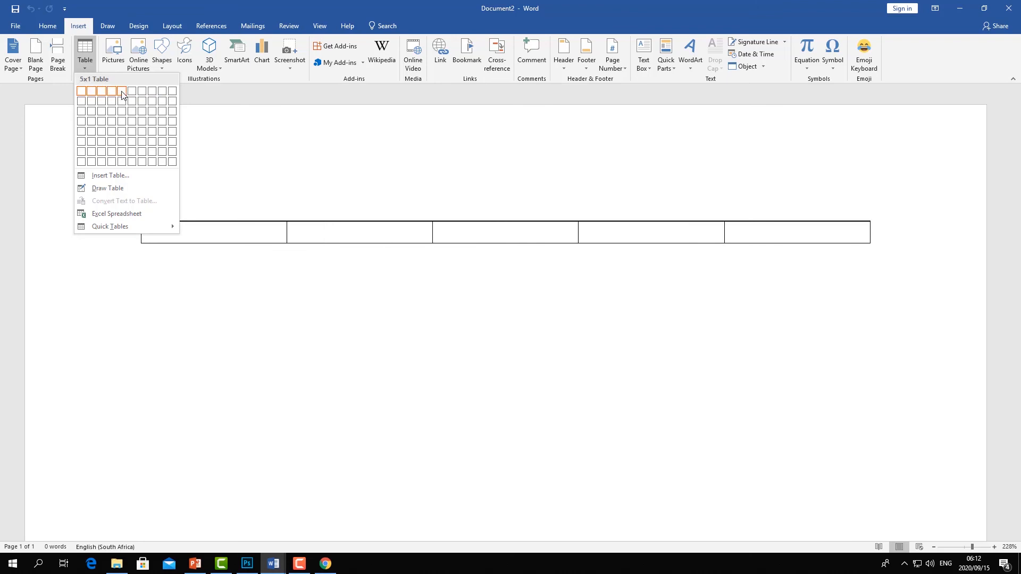
{"action": "left_click", "coordinate": [123, 132]}
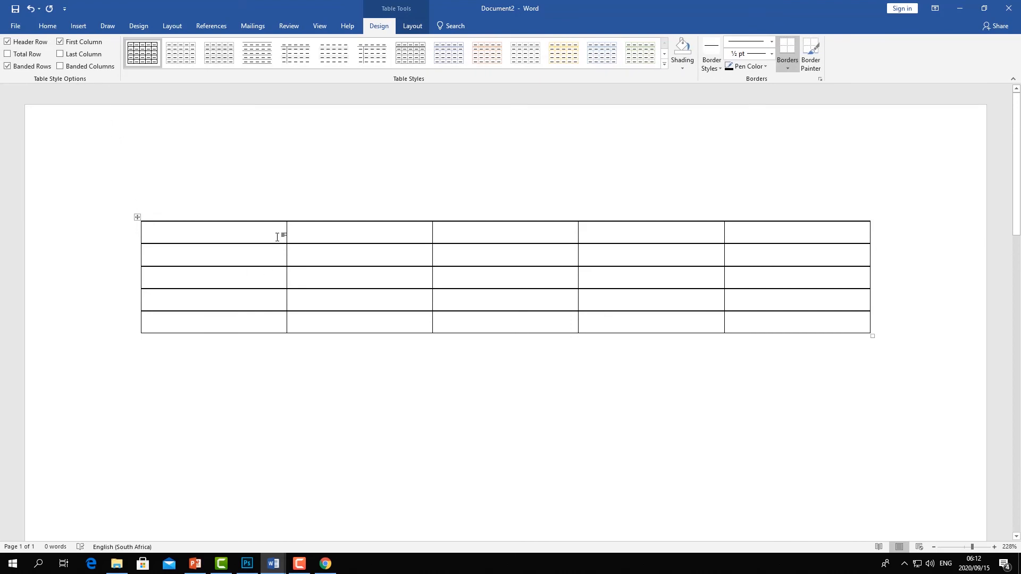
- Delete the whole 5 by 5 table
{"action": "left_click", "coordinate": [136, 218]}
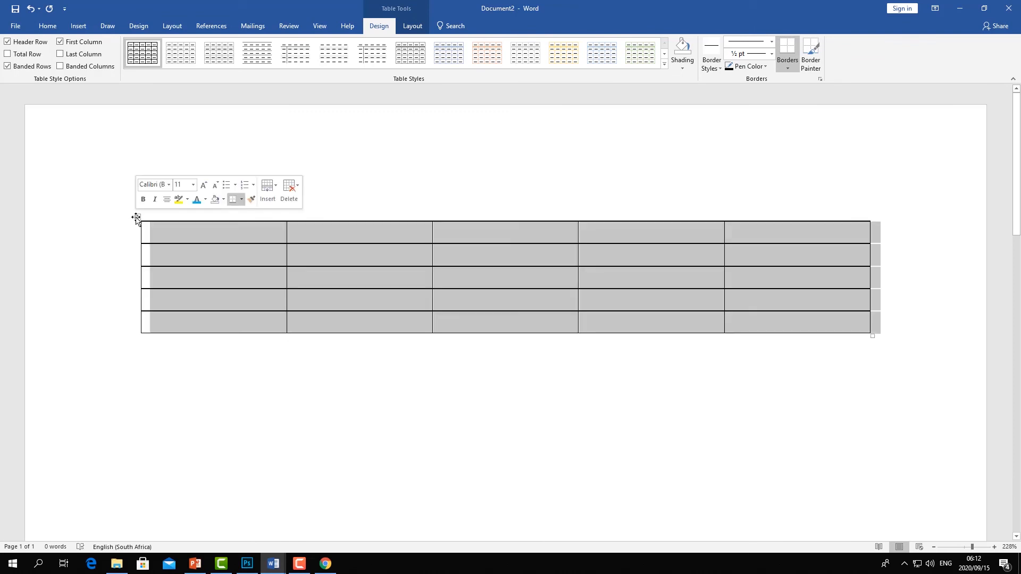
{"action": "left_click", "coordinate": [137, 219]}
{"action": "left_click", "coordinate": [136, 219]}
{"action": "right_click", "coordinate": [136, 219]}
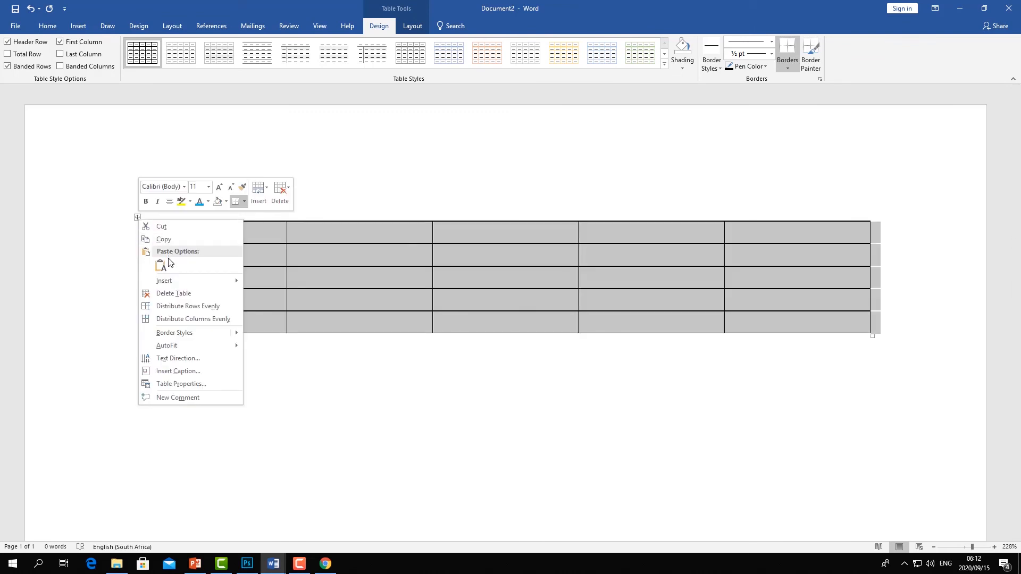
{"action": "left_click", "coordinate": [169, 294]}
- Insert a table with 8 columns and 6 rows
{"action": "left_click", "coordinate": [78, 26]}
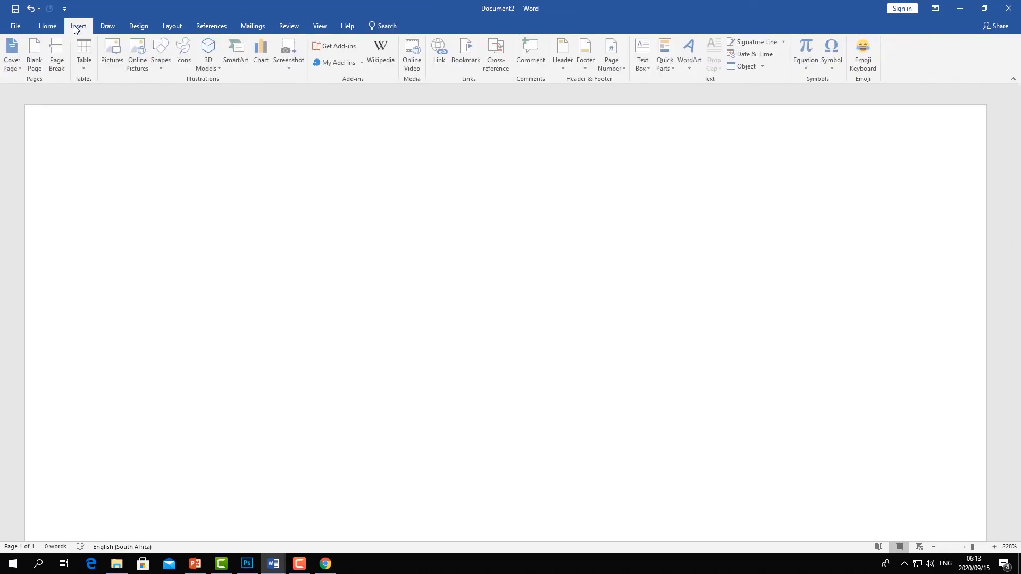
{"action": "left_click", "coordinate": [84, 68]}
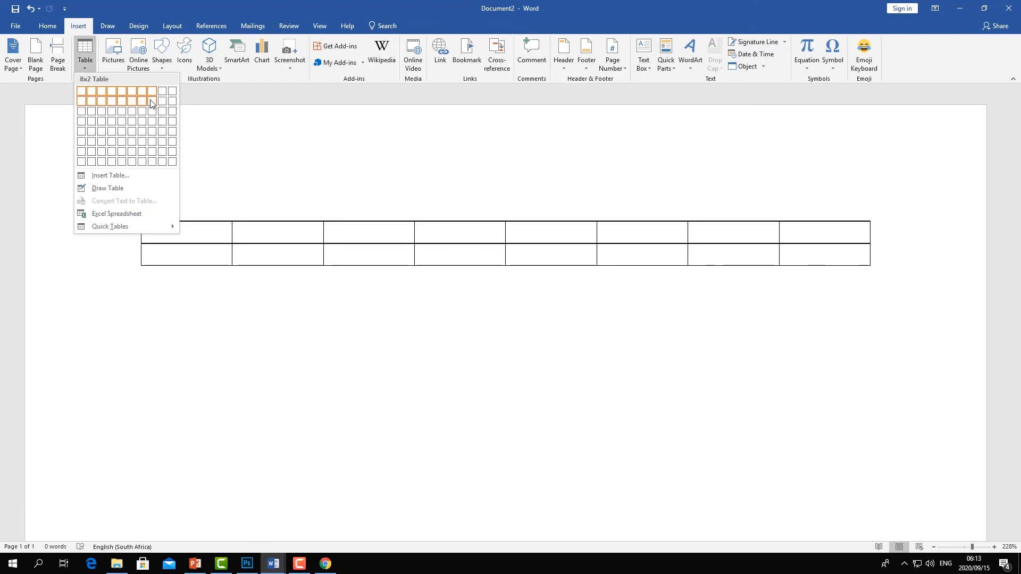
{"action": "left_click", "coordinate": [151, 142]}
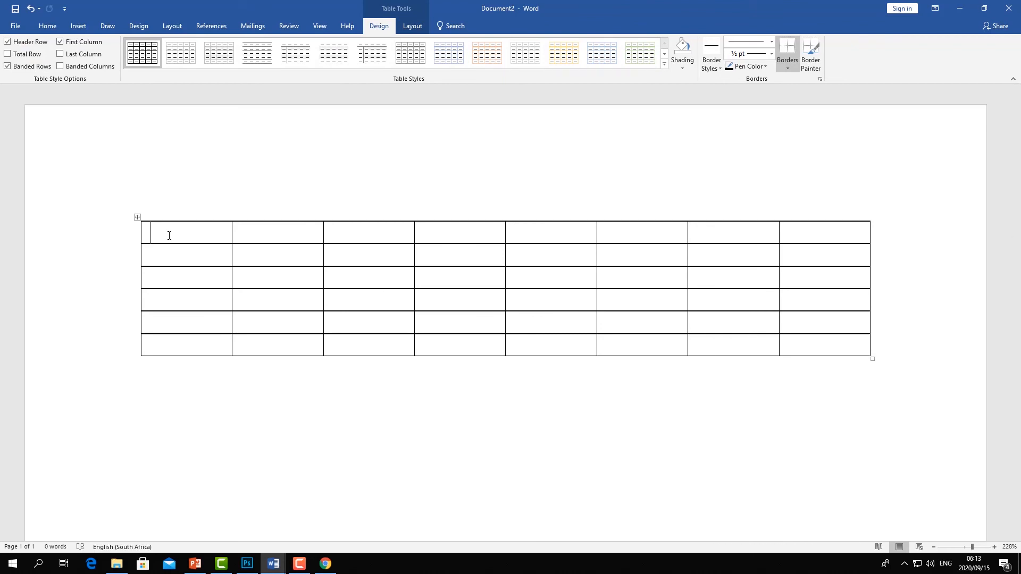
- Fill the header row with content followed by the weekdays Monday to Sunday, correcting Tuesday's spelling
{"action": "type", "text": "content"}
{"action": "left_click", "coordinate": [261, 235]}
{"action": "type", "text": "Mon"}
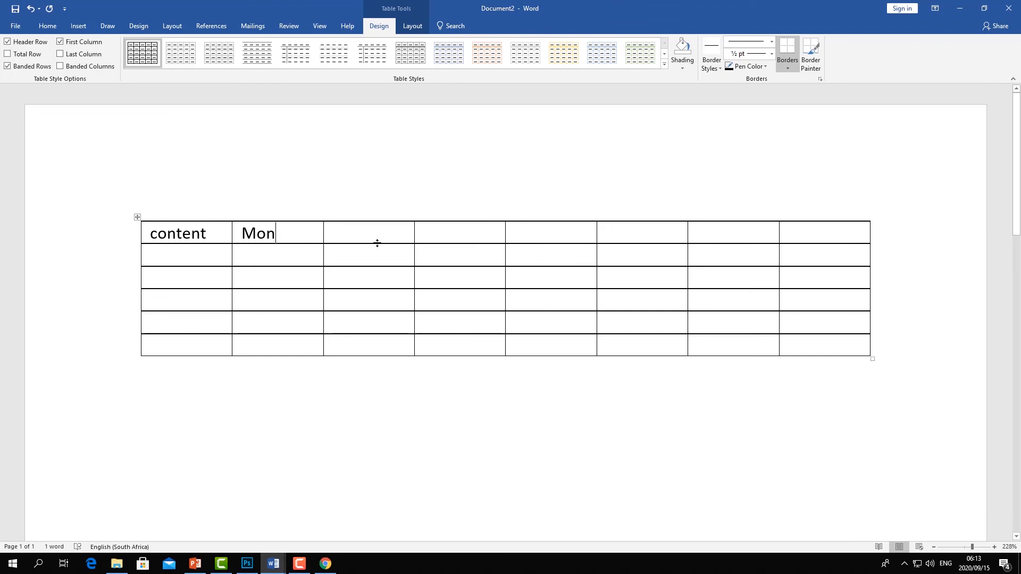
{"action": "type", "text": "dayTuesada"}
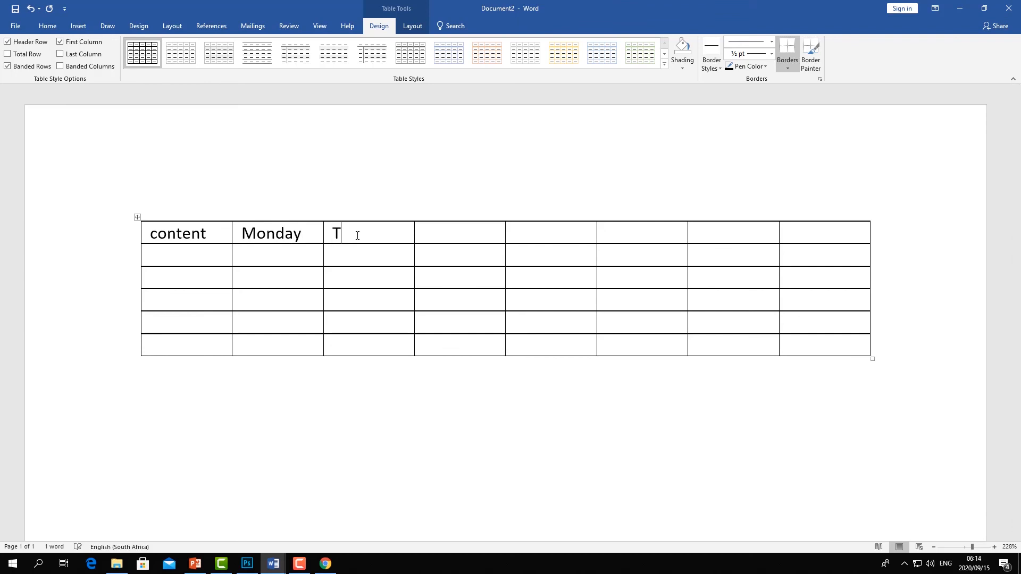
{"action": "type", "text": "y"}
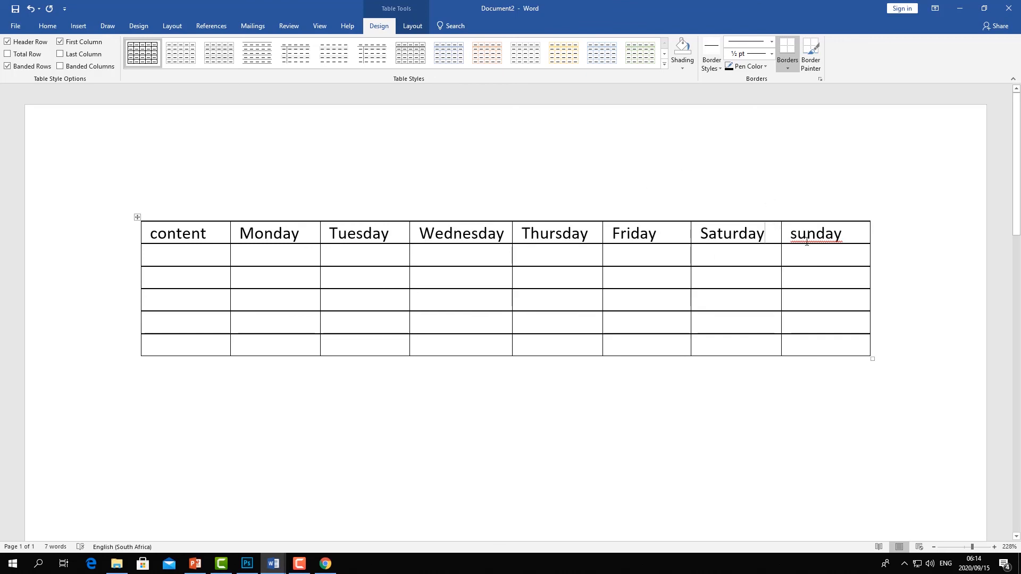
{"action": "right_click", "coordinate": [807, 242]}
{"action": "left_click", "coordinate": [795, 252]}
- Enter Work, eating, family and fun down the first column, correcting the spelling of family
{"action": "left_click", "coordinate": [178, 256]}
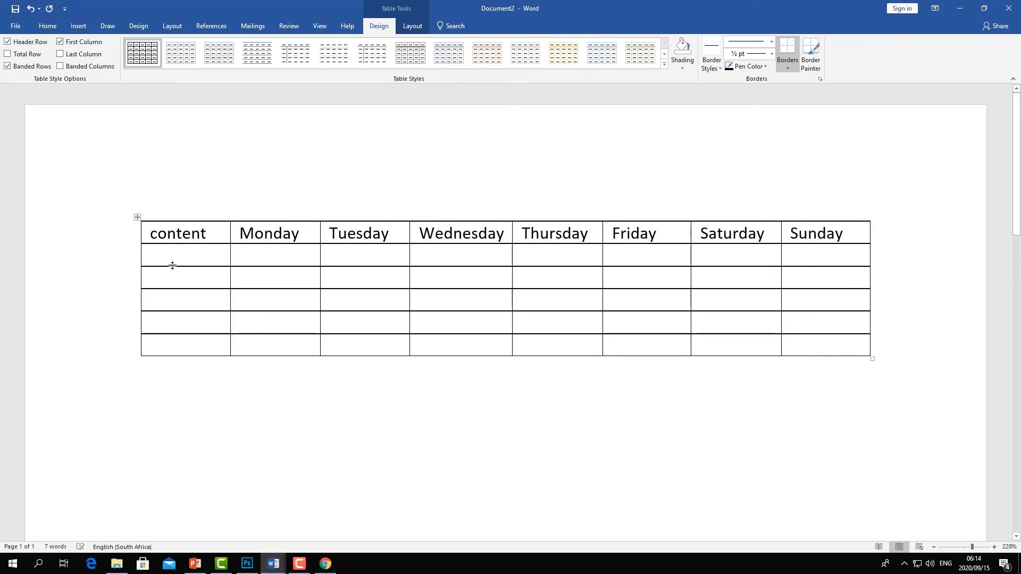
{"action": "type", "text": "work"}
{"action": "left_click", "coordinate": [177, 271]}
{"action": "type", "text": "eating"}
{"action": "left_click", "coordinate": [189, 299]}
{"action": "type", "text": "family"}
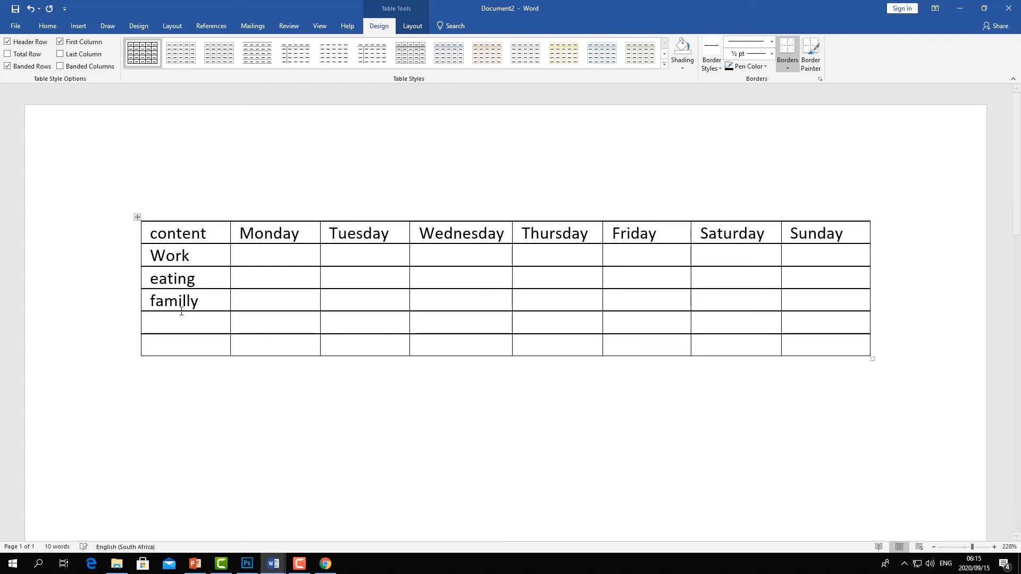
{"action": "left_click", "coordinate": [170, 323]}
{"action": "type", "text": "fun"}
{"action": "right_click", "coordinate": [195, 308]}
{"action": "left_click", "coordinate": [139, 320]}
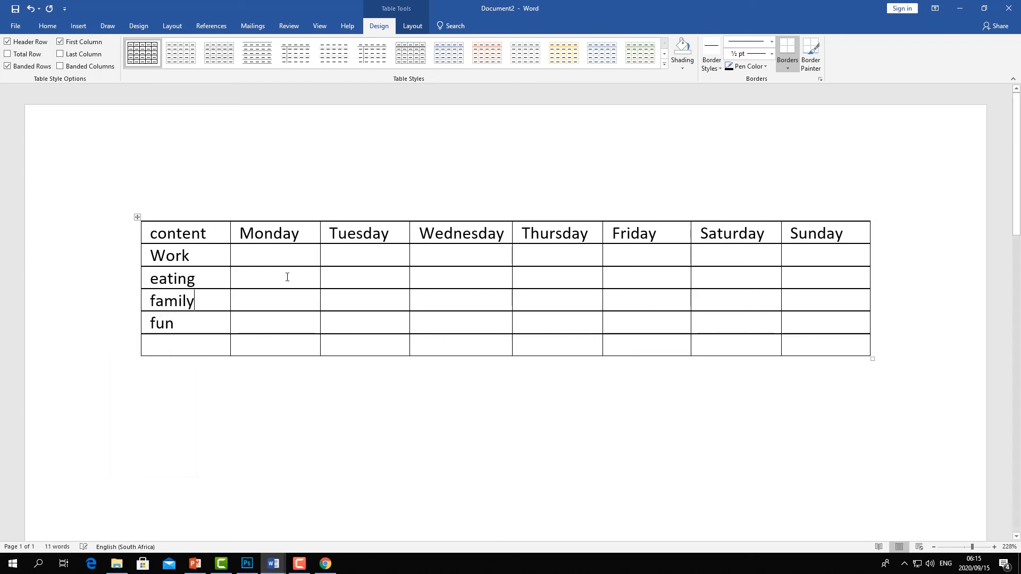
- Enter 12:00 in the Monday cell of the Work row
{"action": "left_click", "coordinate": [279, 256]}
{"action": "type", "text": "12:00"}
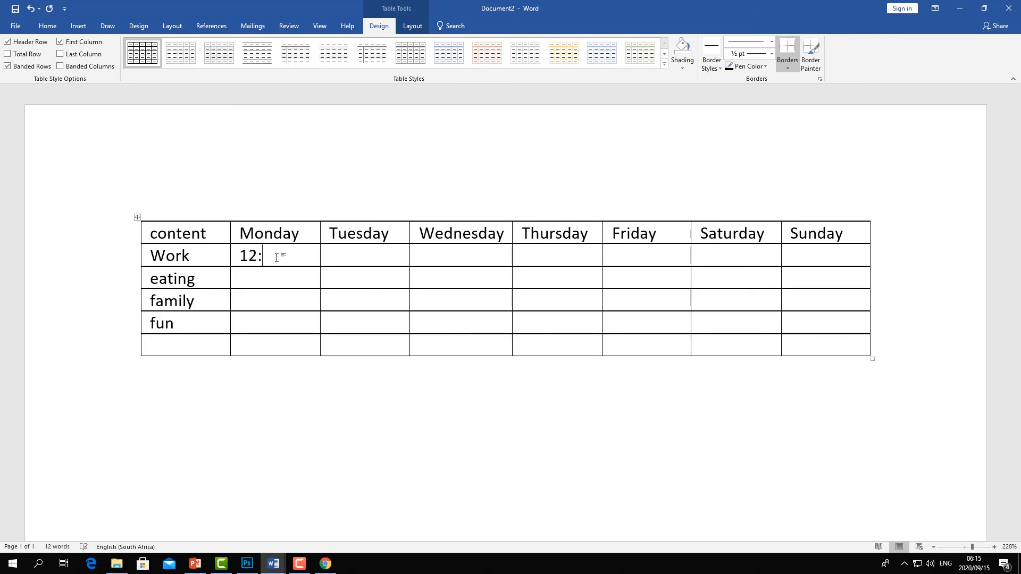
{"action": "left_click", "coordinate": [265, 281]}
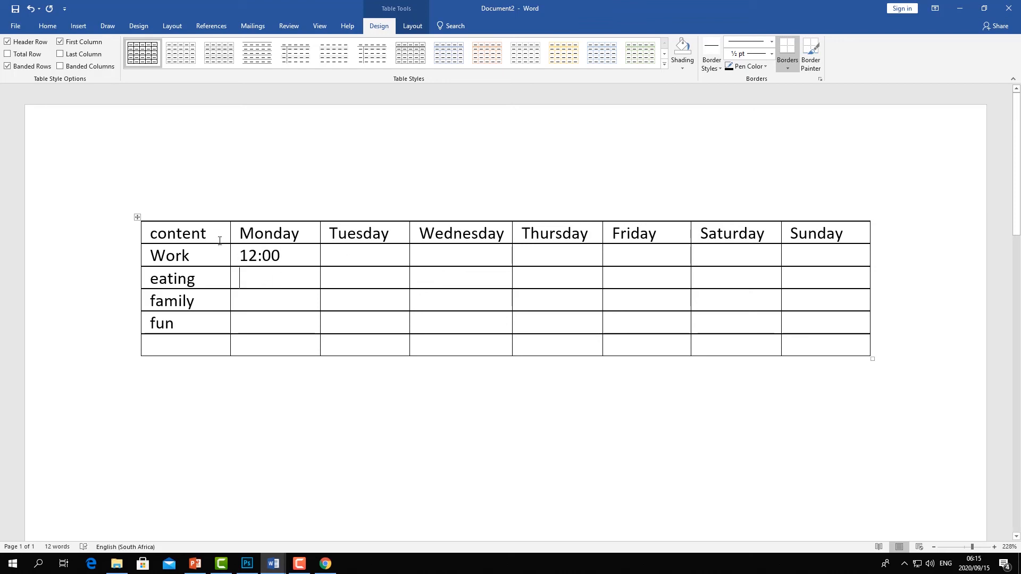
- Select the whole timetable table and review the table Design and Layout options
{"action": "left_click", "coordinate": [252, 180]}
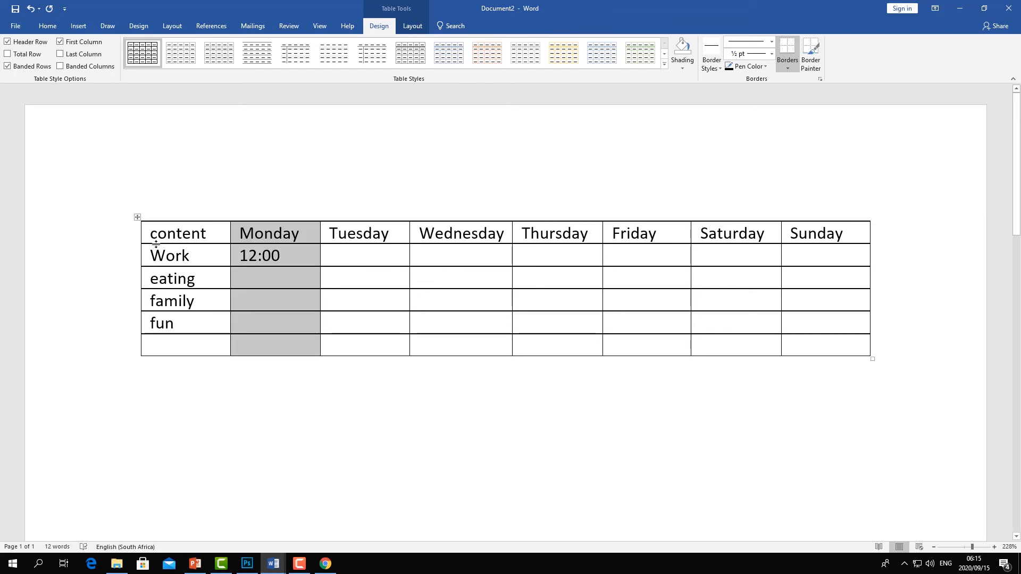
{"action": "left_click", "coordinate": [136, 219]}
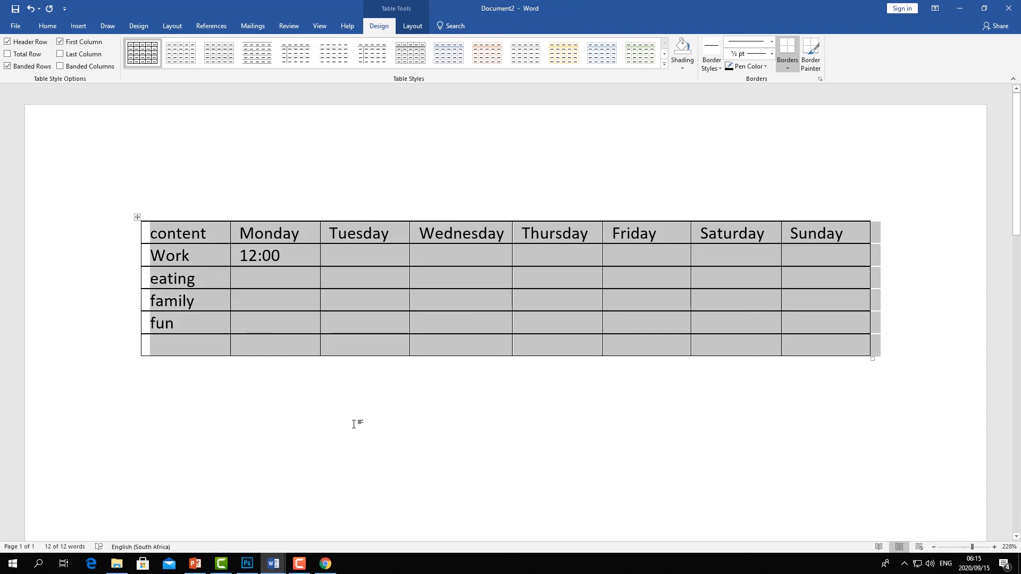
{"action": "left_click", "coordinate": [352, 427]}
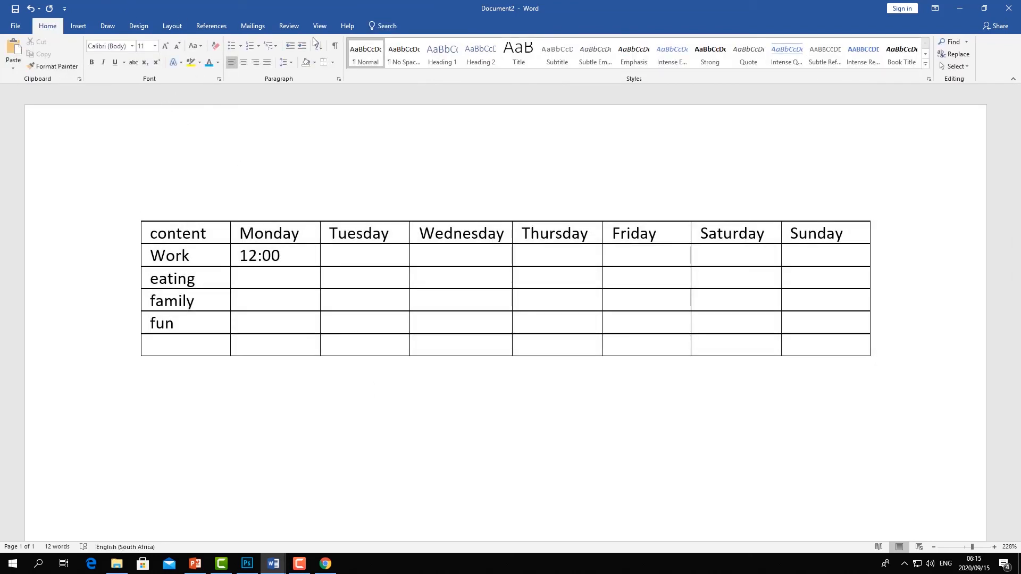
{"action": "left_click", "coordinate": [191, 233]}
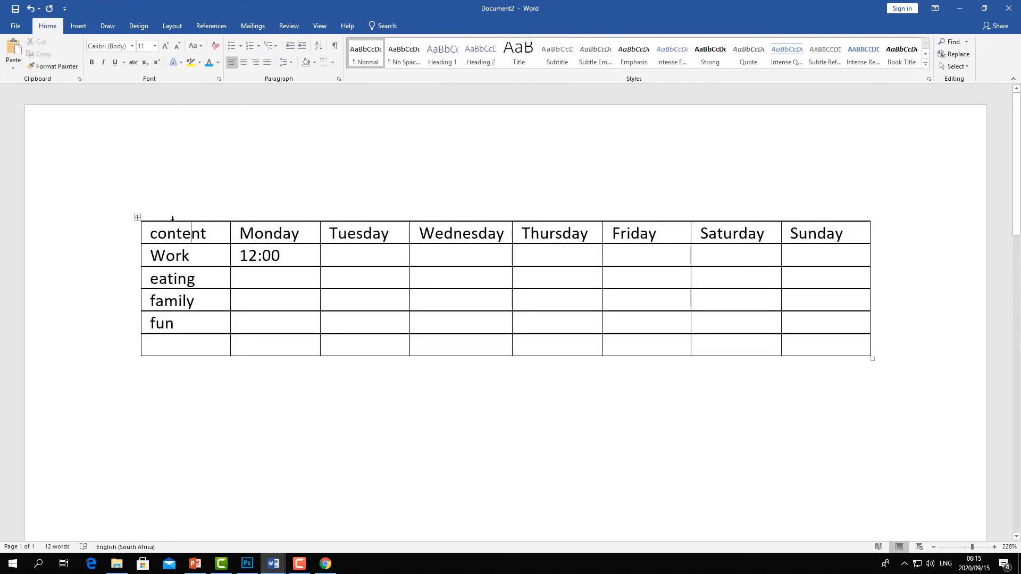
{"action": "left_click", "coordinate": [136, 221]}
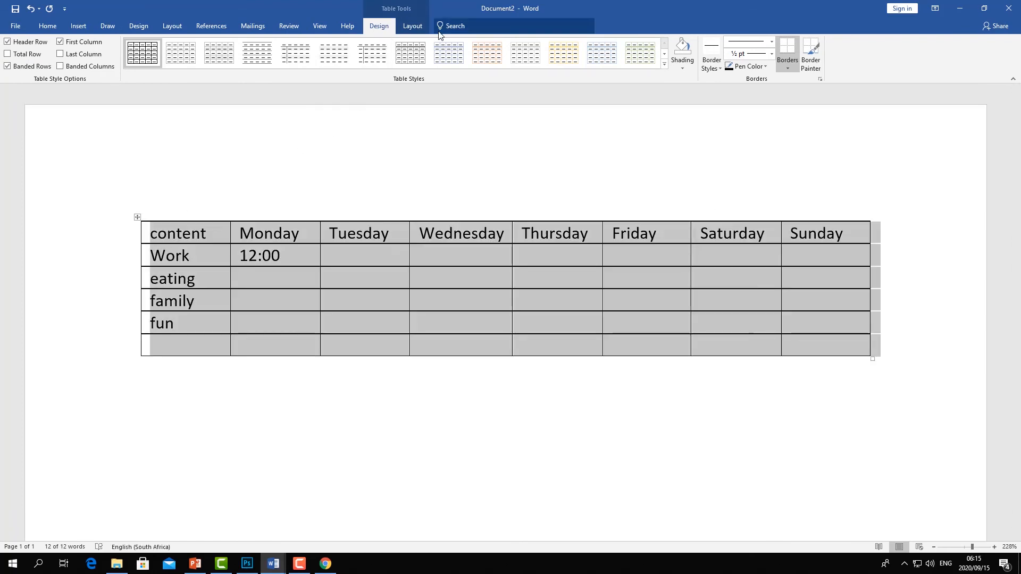
{"action": "left_click", "coordinate": [420, 27]}
{"action": "left_click", "coordinate": [379, 26]}
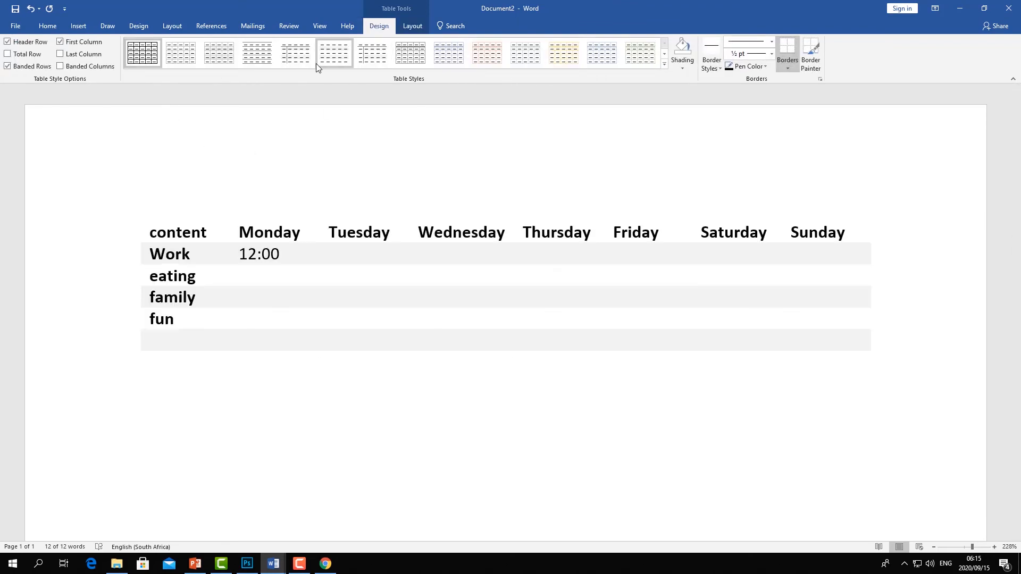
{"action": "left_click", "coordinate": [408, 25]}
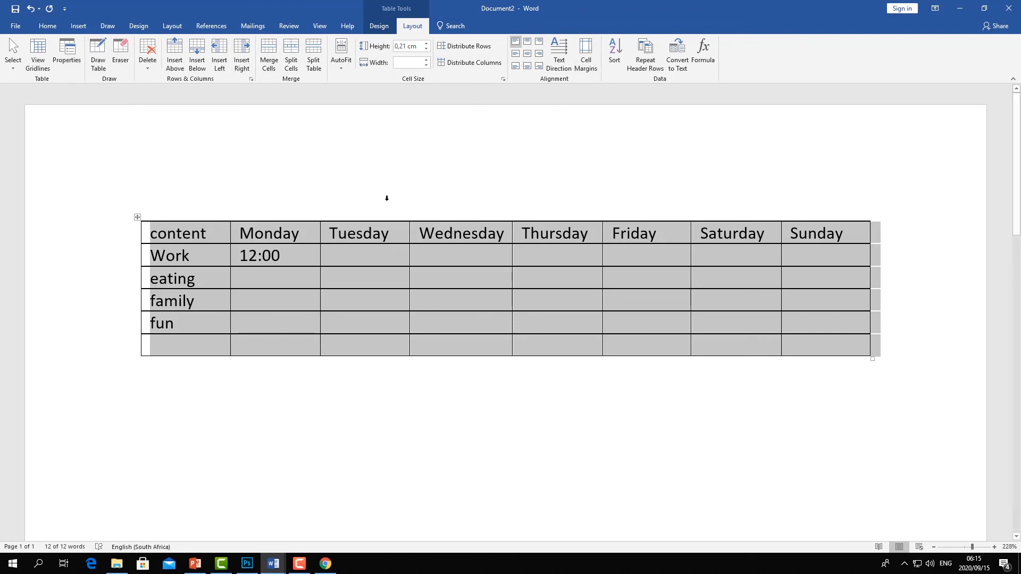
- Clear all the table's contents and delete the entire table
{"action": "left_click", "coordinate": [136, 218]}
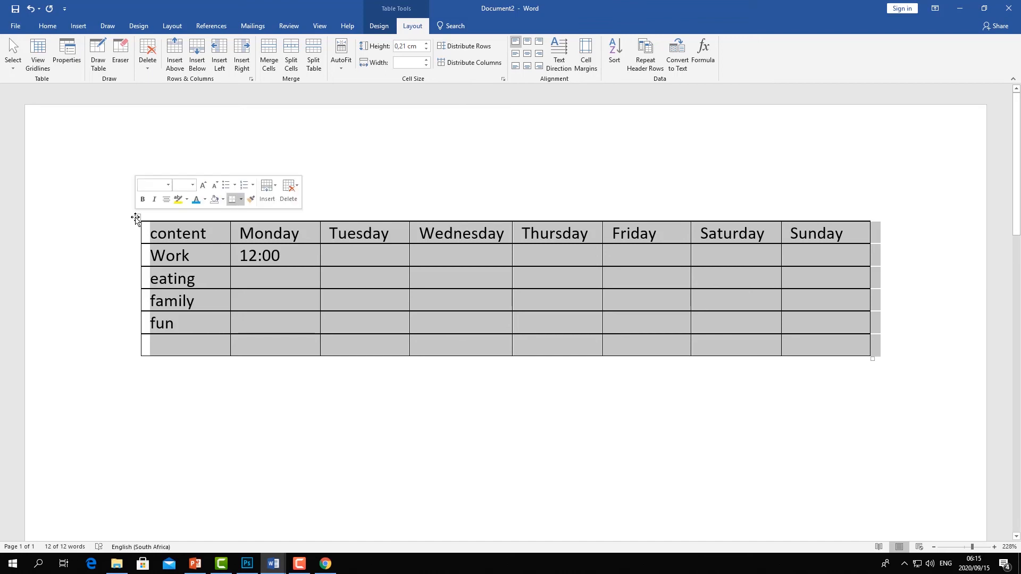
{"action": "key", "text": "Delete"}
{"action": "left_click", "coordinate": [132, 227]}
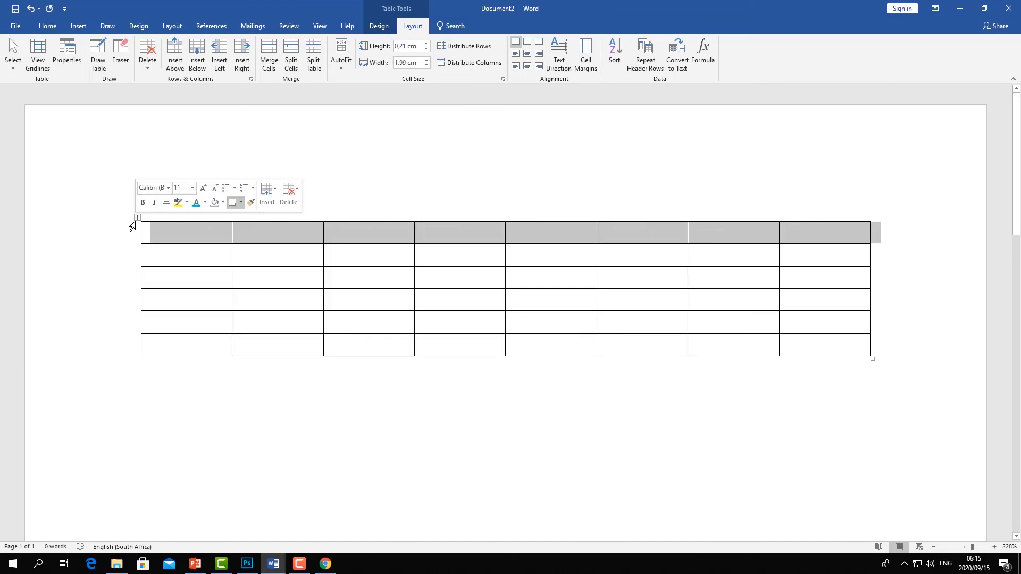
{"action": "left_click", "coordinate": [138, 218]}
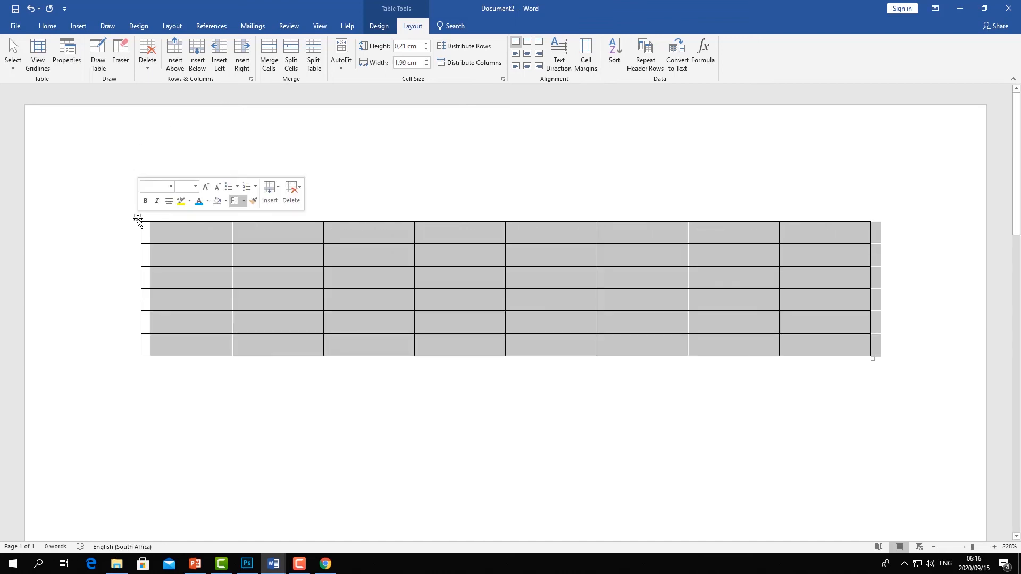
{"action": "right_click", "coordinate": [138, 218]}
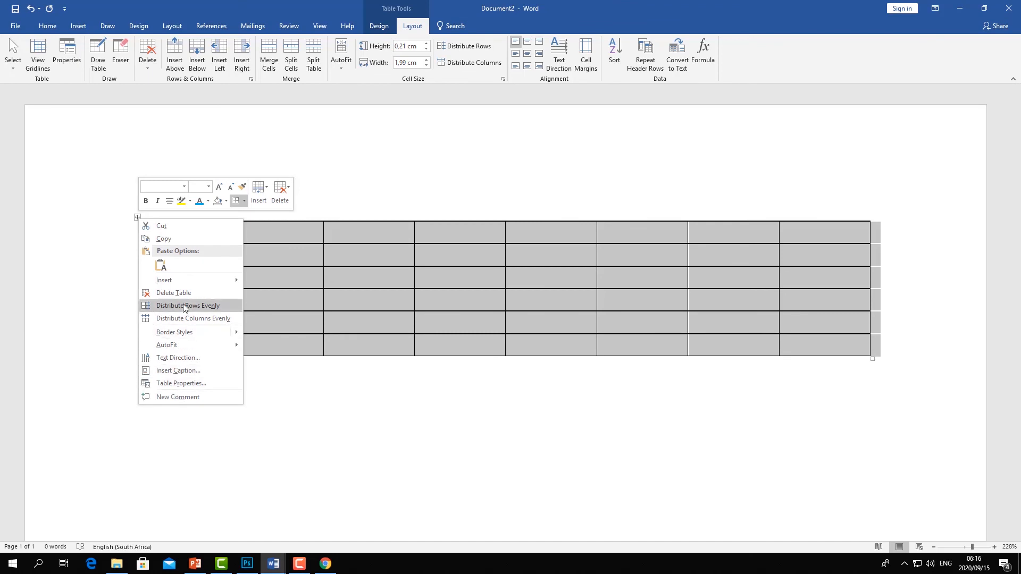
{"action": "left_click", "coordinate": [171, 292]}
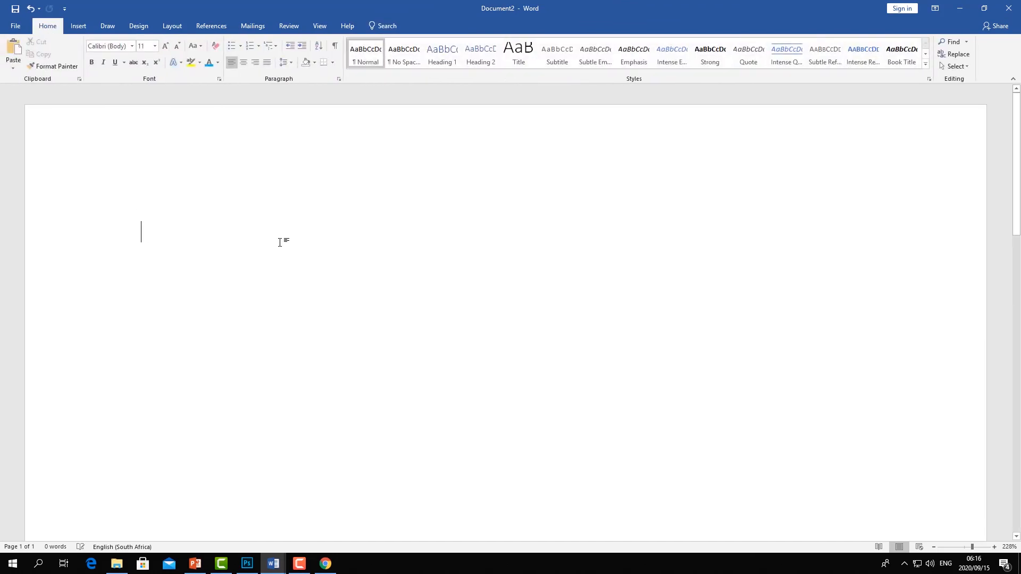
- Switch to the form document and copy the African Youth Inventions banner image
{"action": "mouse_move", "coordinate": [273, 564]}
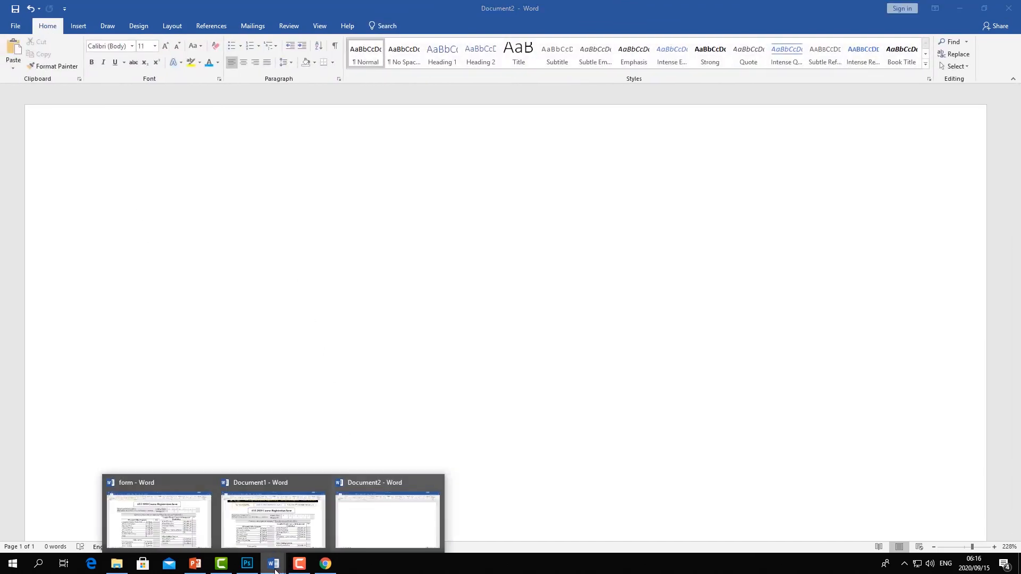
{"action": "left_click", "coordinate": [313, 524]}
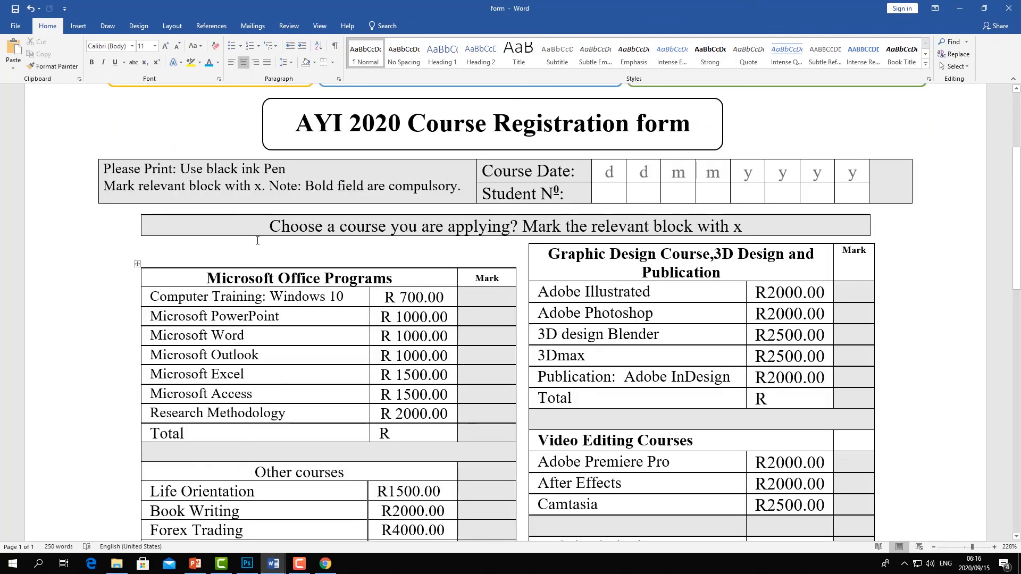
{"action": "scroll", "coordinate": [290, 248], "scroll_direction": "up", "scroll_amount": 3}
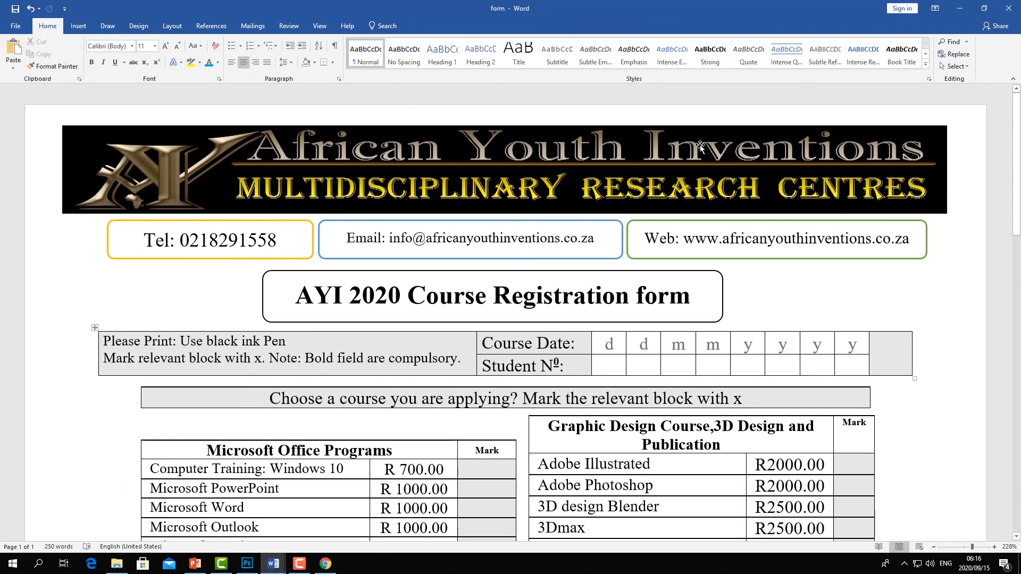
{"action": "left_click", "coordinate": [386, 141]}
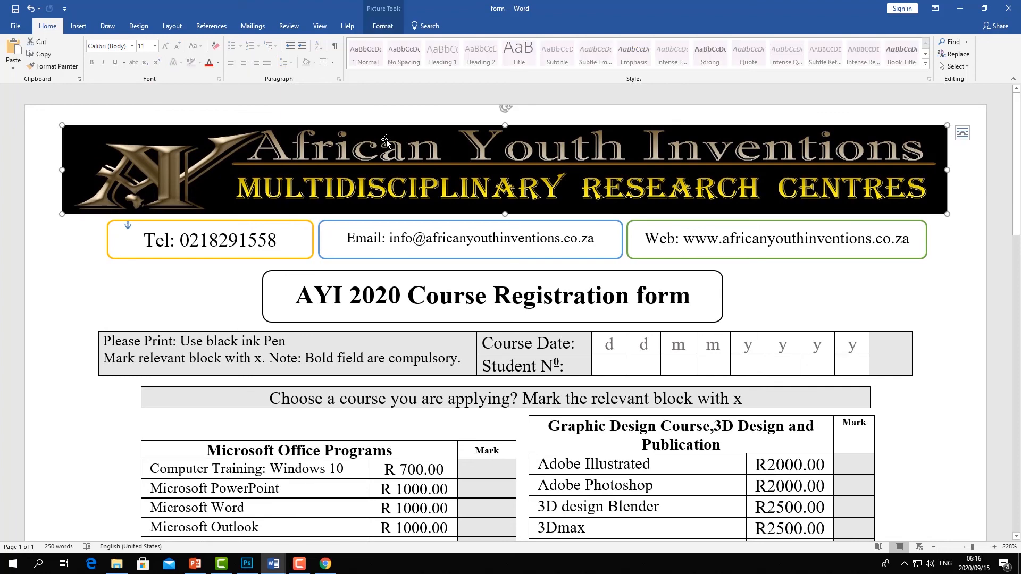
{"action": "right_click", "coordinate": [386, 141]}
{"action": "left_click", "coordinate": [418, 160]}
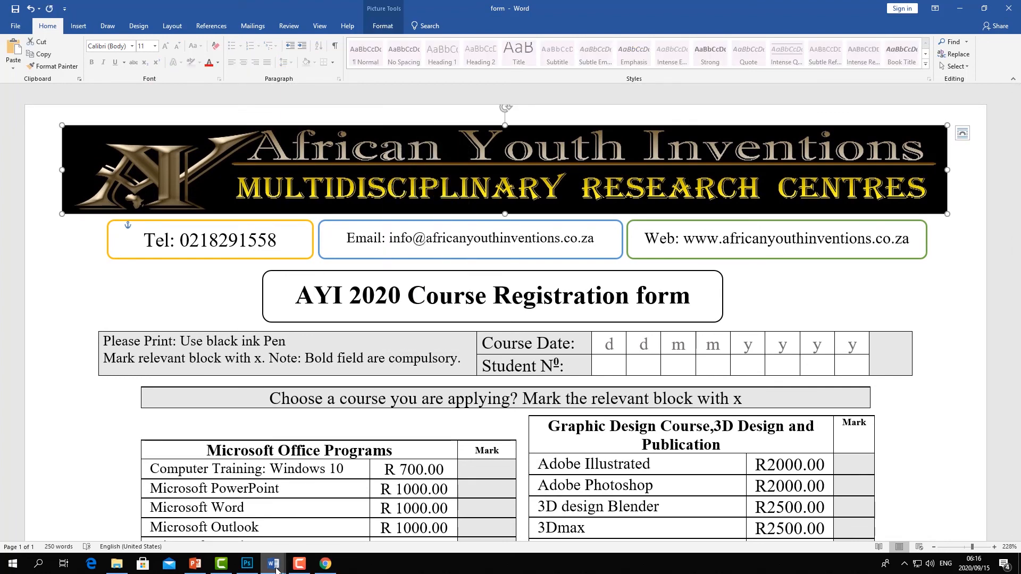
- Paste the banner image into Document2 and move it to the top of the page
{"action": "mouse_move", "coordinate": [273, 564]}
{"action": "left_click", "coordinate": [394, 513]}
{"action": "right_click", "coordinate": [199, 218]}
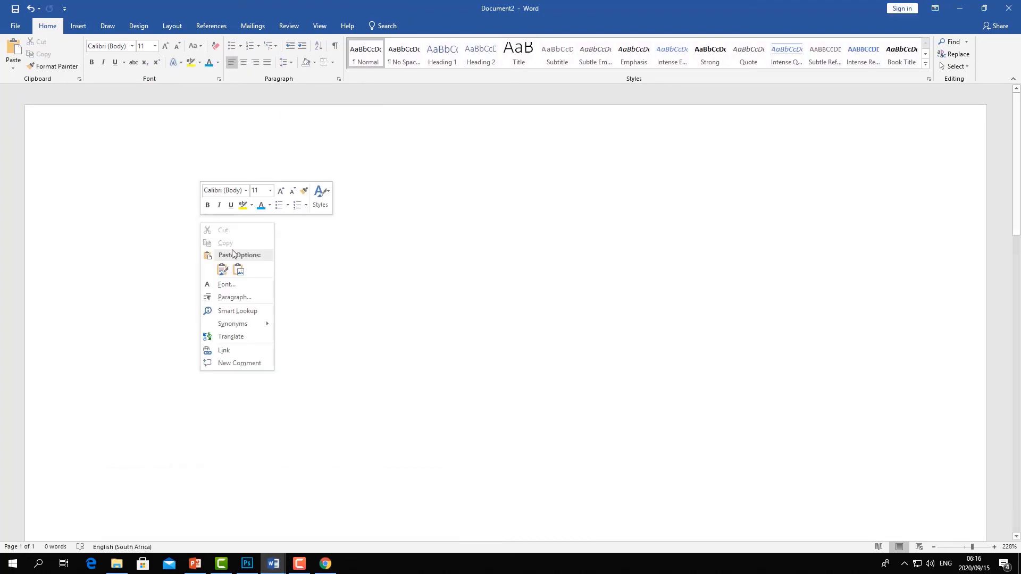
{"action": "left_click", "coordinate": [227, 269]}
{"action": "left_click_drag", "start_coordinate": [313, 225], "coordinate": [257, 145]}
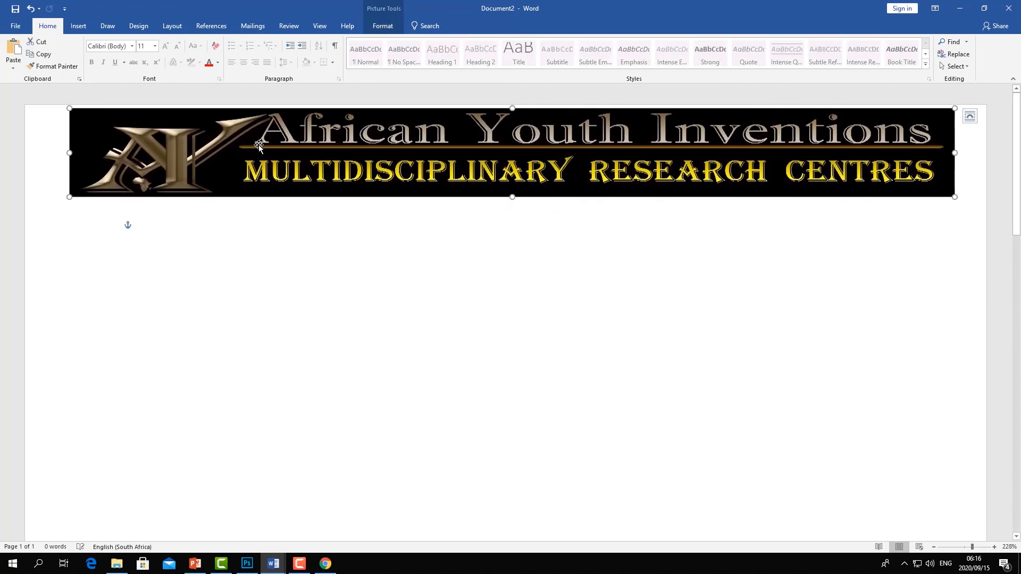
{"action": "left_click", "coordinate": [307, 292]}
{"action": "left_click", "coordinate": [79, 25]}
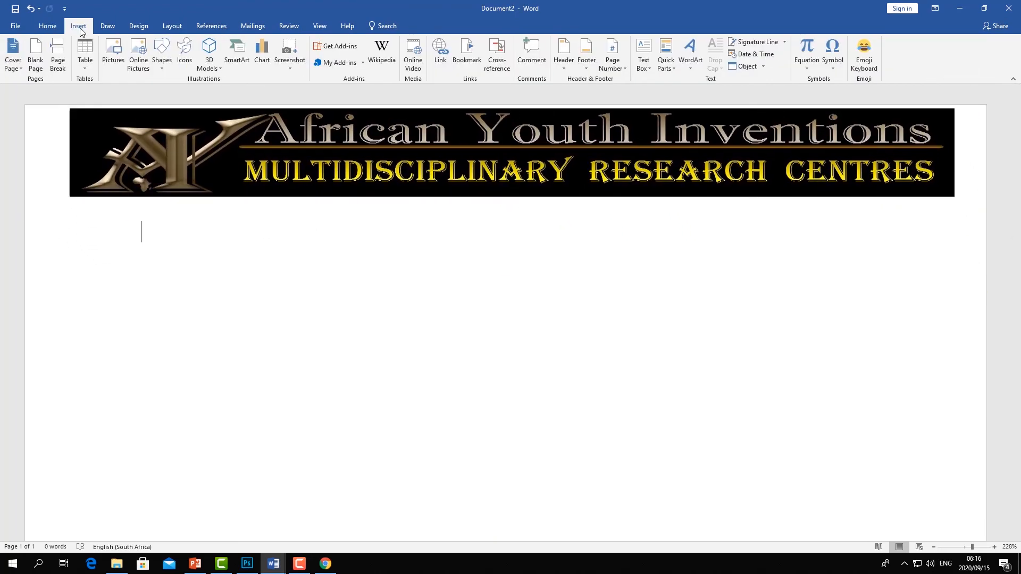
{"action": "left_click", "coordinate": [112, 54]}
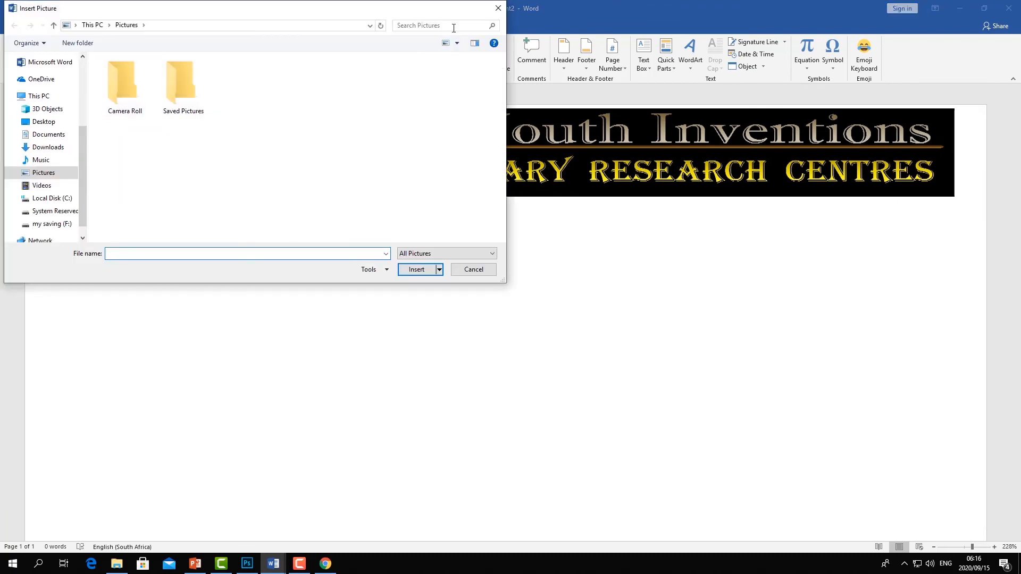
{"action": "left_click", "coordinate": [498, 8]}
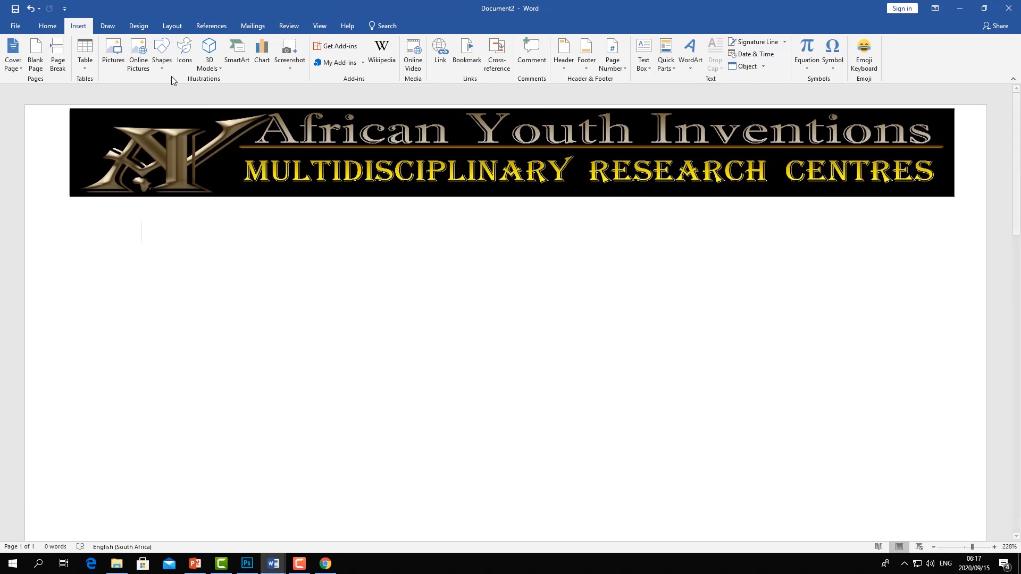
{"action": "left_click", "coordinate": [139, 60]}
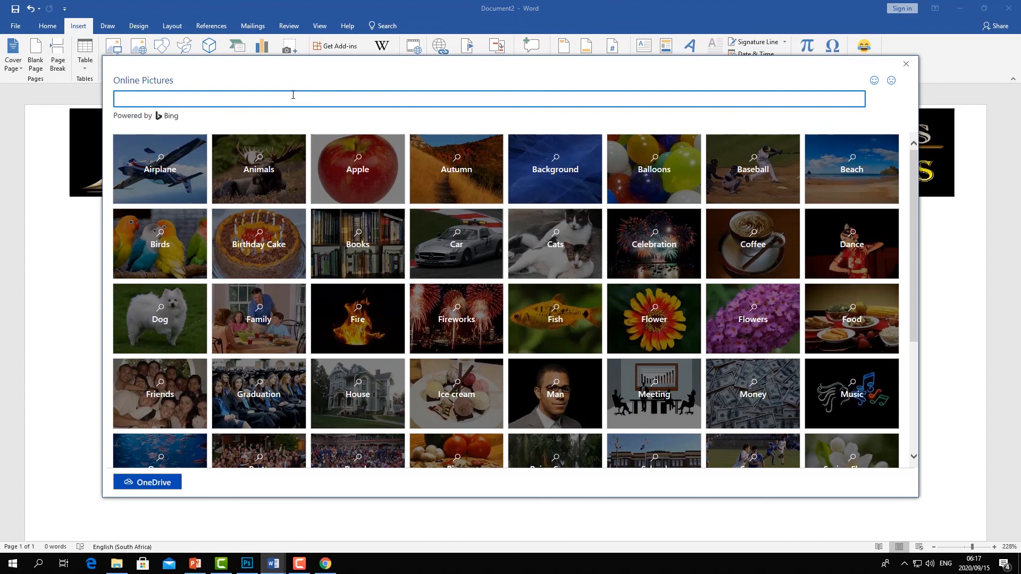
{"action": "left_click", "coordinate": [906, 64]}
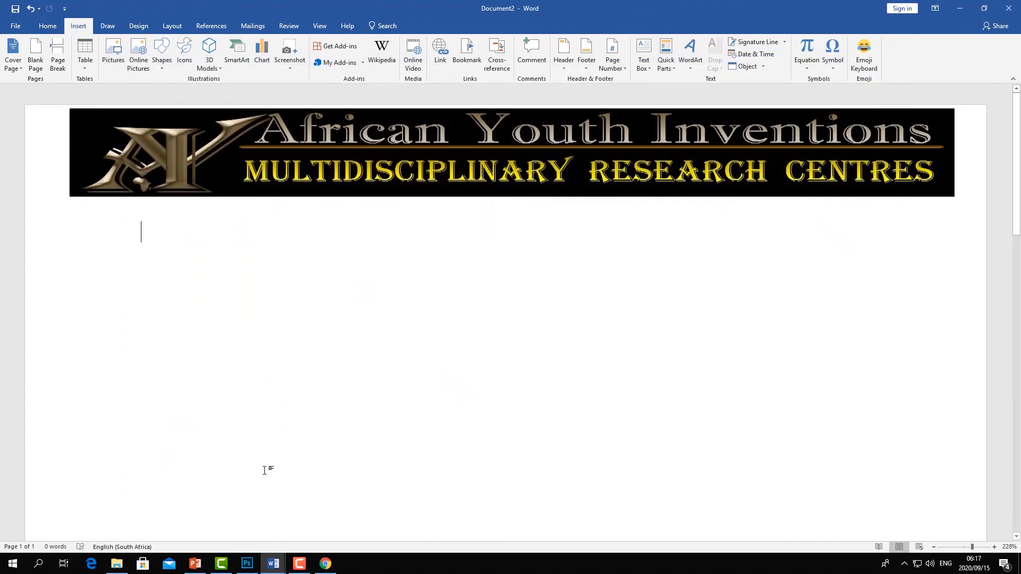
- Draw a rounded rectangle about 5.7 cm wide and 1.5 cm high below the banner
{"action": "mouse_move", "coordinate": [273, 564]}
{"action": "mouse_move", "coordinate": [282, 528]}
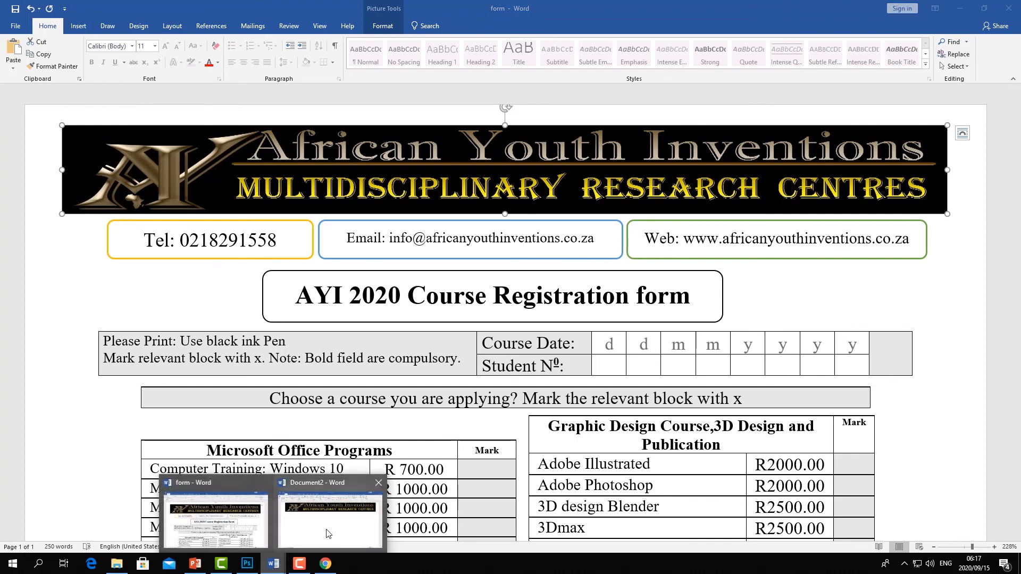
{"action": "left_click", "coordinate": [327, 534]}
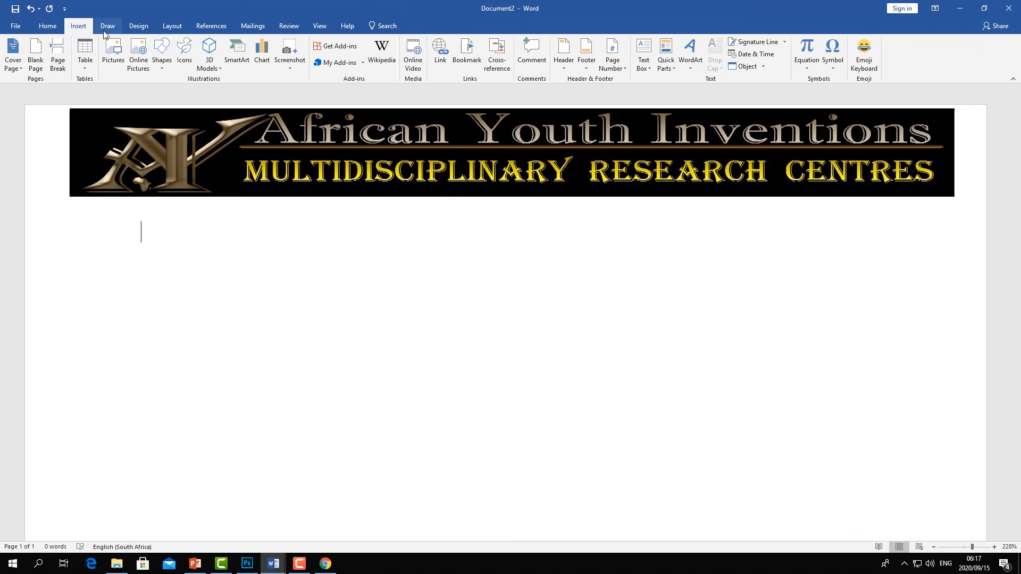
{"action": "left_click", "coordinate": [161, 66]}
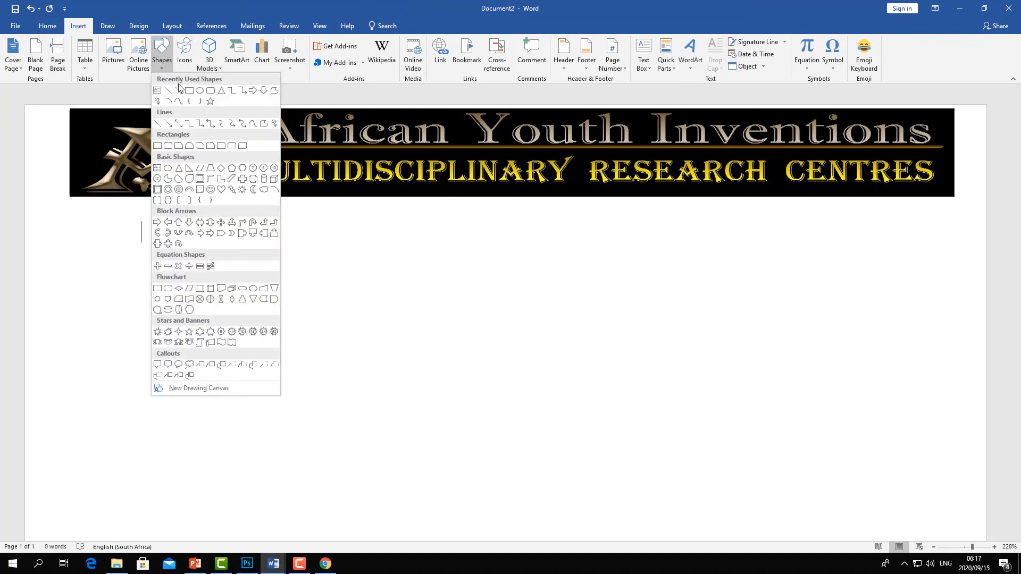
{"action": "left_click", "coordinate": [210, 92]}
{"action": "left_click_drag", "start_coordinate": [102, 229], "coordinate": [365, 300]}
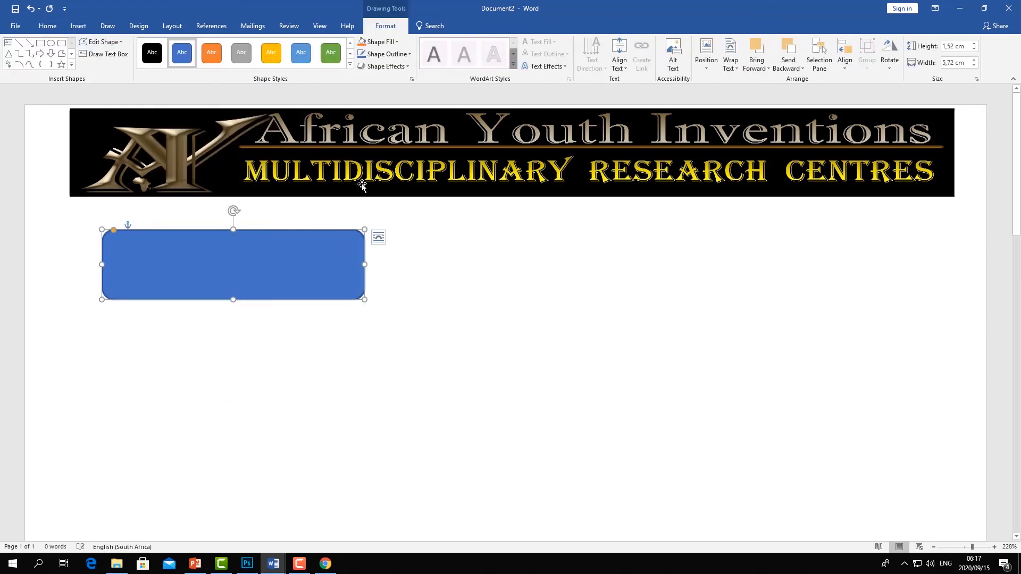
- Apply a transparent outlined preset style to the rounded rectangle
{"action": "left_click", "coordinate": [350, 64]}
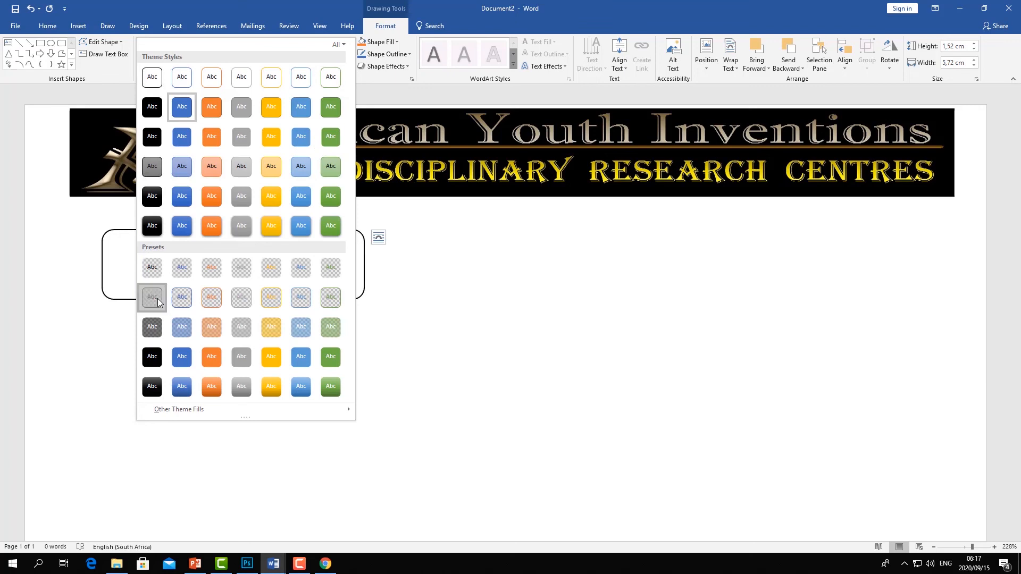
{"action": "left_click", "coordinate": [153, 298]}
{"action": "left_click", "coordinate": [180, 268]}
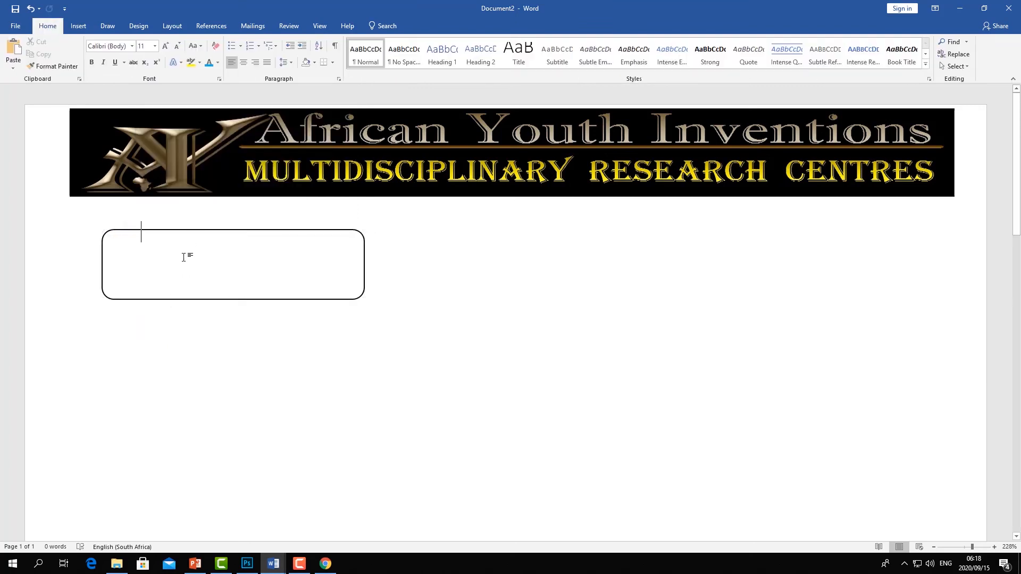
- Enter "Tel:" followed by the centre's telephone number inside the rounded rectangle
{"action": "triple_click", "coordinate": [207, 250]}
{"action": "triple_click", "coordinate": [202, 265]}
{"action": "double_click", "coordinate": [217, 271]}
{"action": "type", "text": "021"}
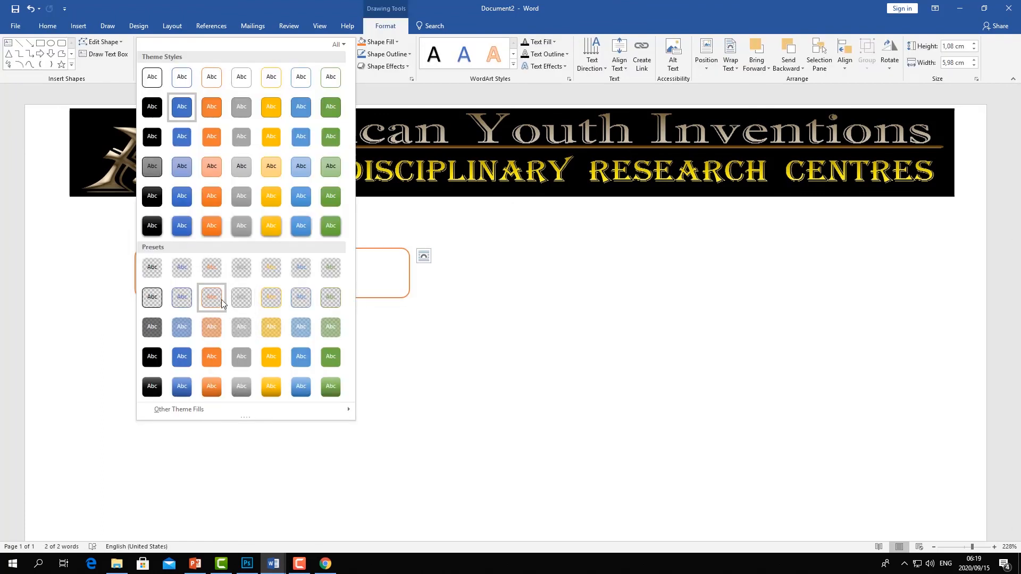
- Apply the orange outline preset style to the box and align its text to the middle
{"action": "left_click", "coordinate": [273, 302]}
{"action": "left_click", "coordinate": [620, 62]}
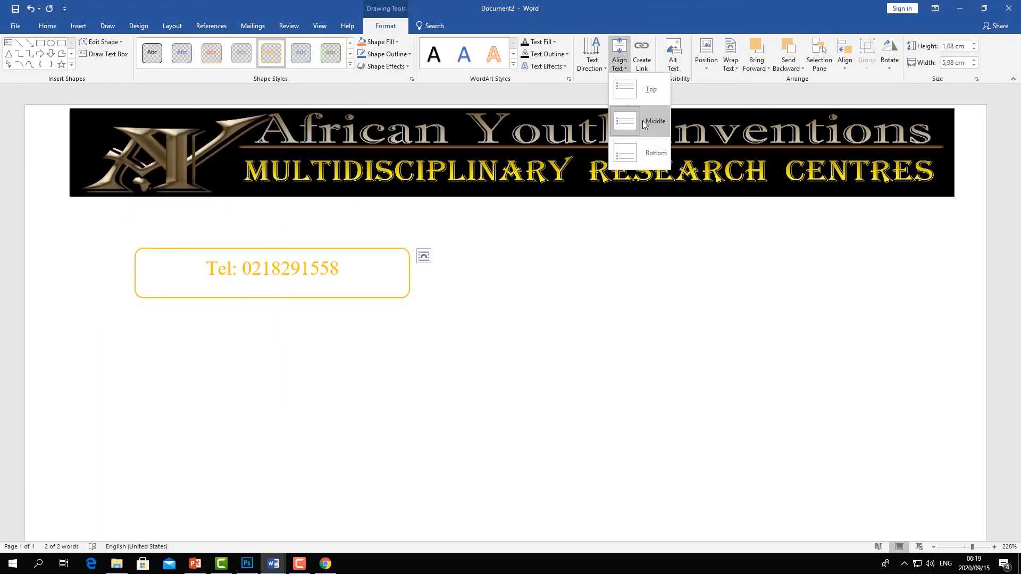
{"action": "left_click", "coordinate": [640, 119]}
- Move the telephone box up under the banner and set its wrapping to In Front of Text
{"action": "left_click", "coordinate": [520, 293]}
{"action": "left_click", "coordinate": [325, 260]}
{"action": "left_click_drag", "start_coordinate": [326, 249], "coordinate": [280, 209]}
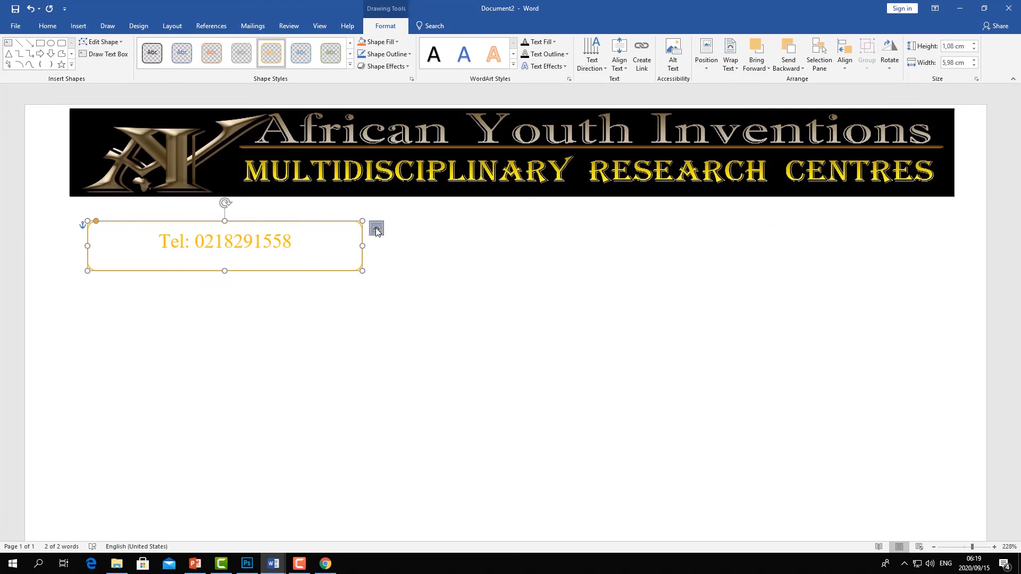
{"action": "left_click", "coordinate": [376, 228]}
{"action": "left_click", "coordinate": [454, 301]}
{"action": "left_click_drag", "start_coordinate": [314, 223], "coordinate": [313, 209]}
{"action": "left_click", "coordinate": [380, 235]}
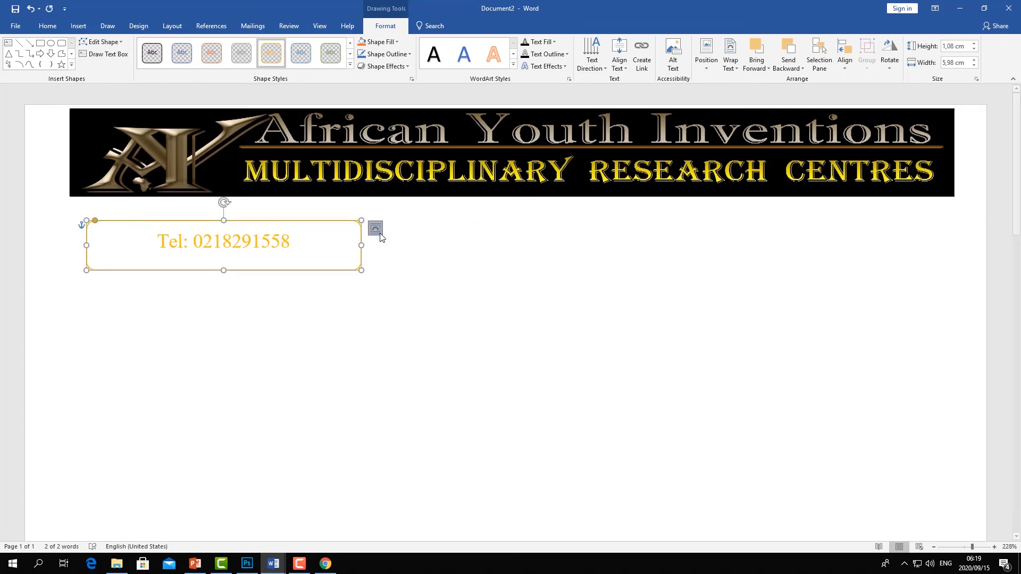
{"action": "left_click", "coordinate": [454, 327]}
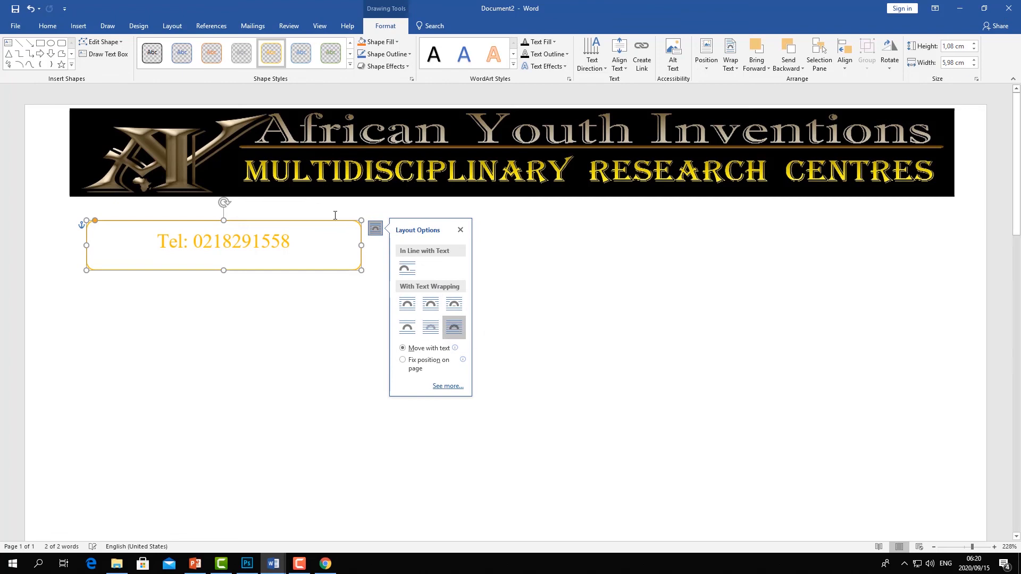
- Nudge the telephone box slightly higher under the banner and copy it
{"action": "left_click_drag", "start_coordinate": [322, 223], "coordinate": [310, 206]}
{"action": "left_click", "coordinate": [318, 202]}
{"action": "left_click", "coordinate": [317, 205]}
{"action": "right_click", "coordinate": [317, 205]}
{"action": "key", "text": "Escape"}
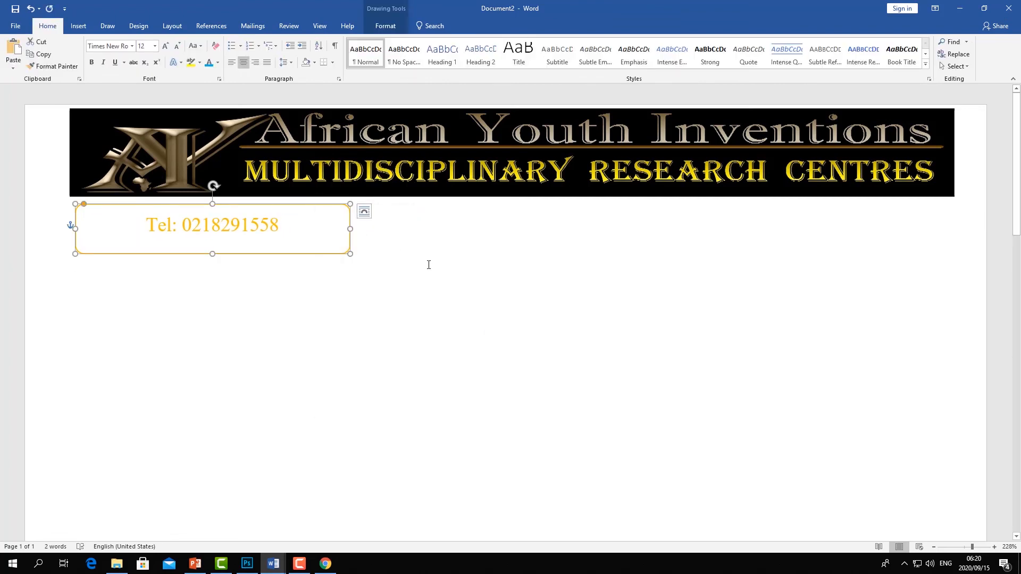
- Paste a copy of the telephone box beside the original and apply the green outline preset style to it
{"action": "right_click", "coordinate": [480, 301]}
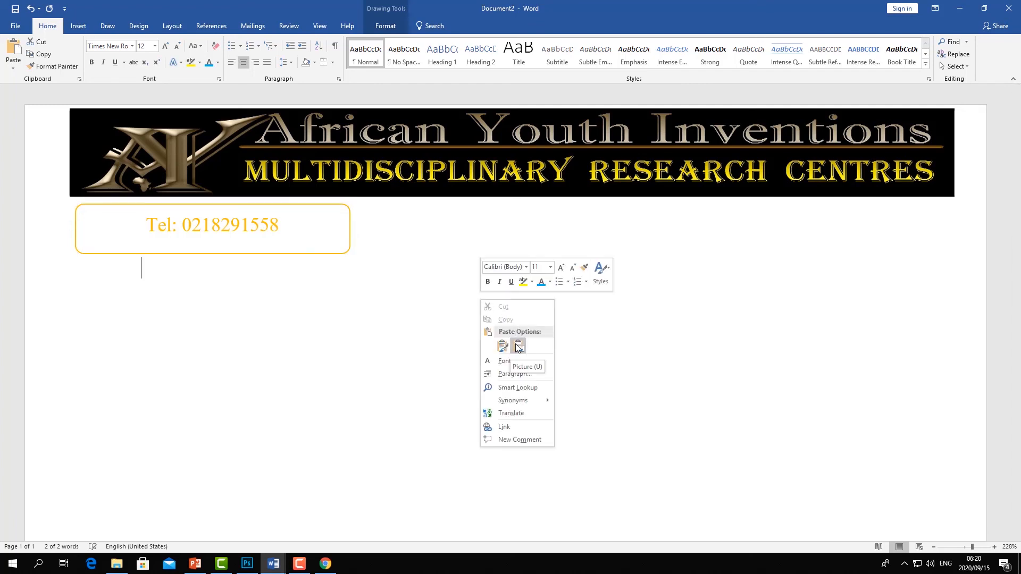
{"action": "left_click", "coordinate": [504, 347]}
{"action": "left_click_drag", "start_coordinate": [384, 259], "coordinate": [604, 225]}
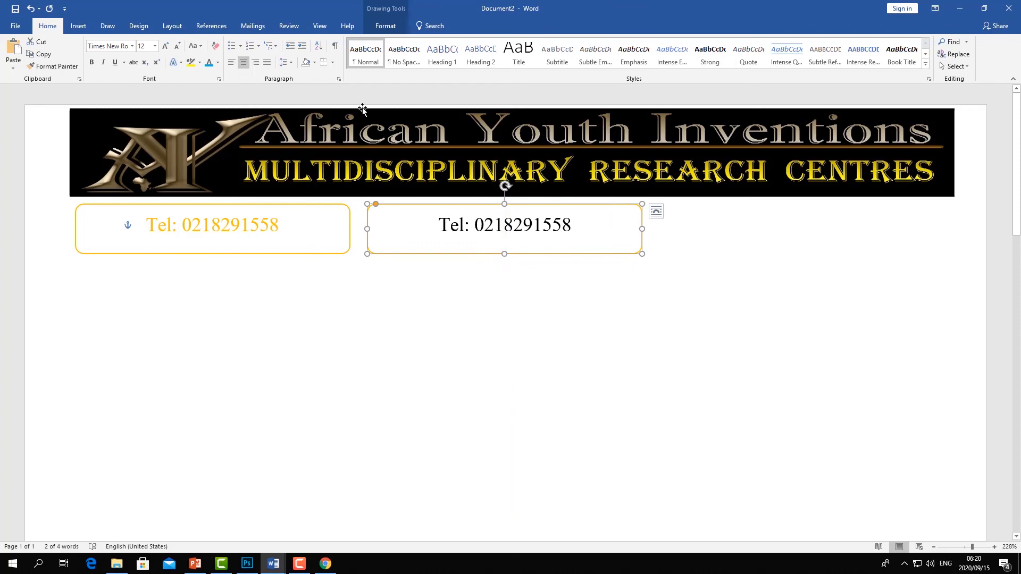
{"action": "left_click", "coordinate": [386, 26]}
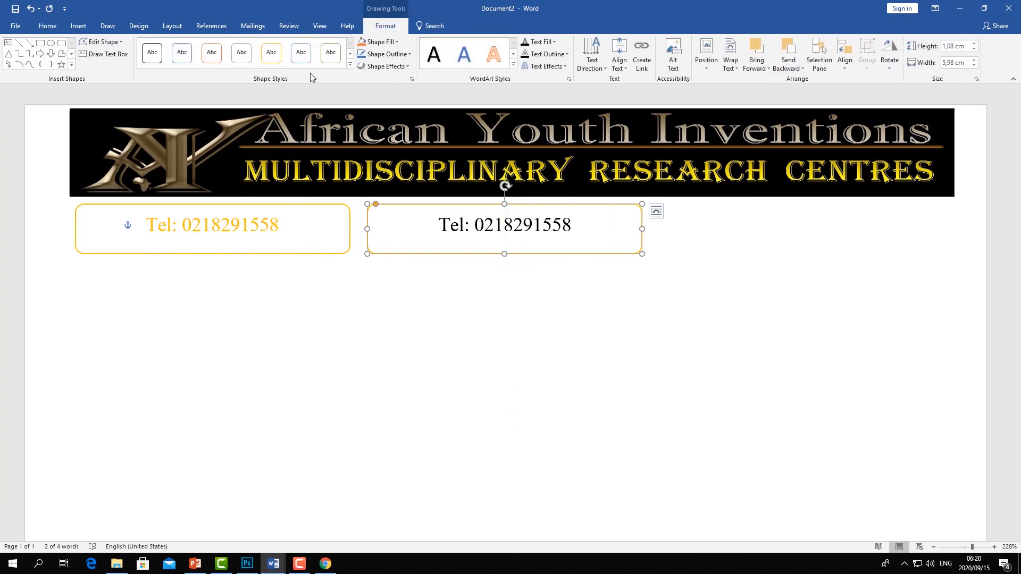
{"action": "left_click", "coordinate": [337, 62]}
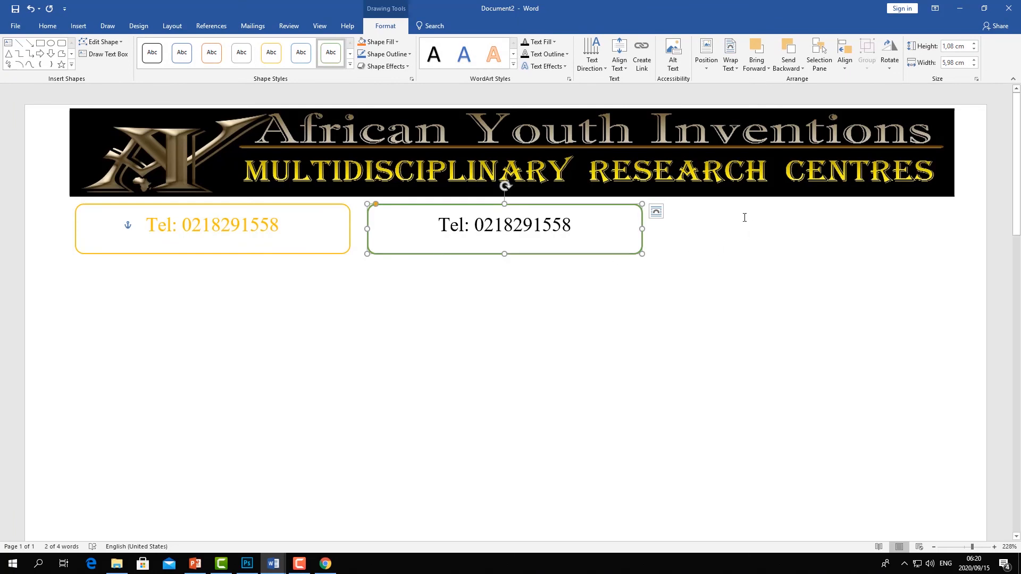
- Paste a third copy of the box and place it at the right end under the banner
{"action": "left_click", "coordinate": [713, 223]}
{"action": "right_click", "coordinate": [714, 223]}
{"action": "left_click", "coordinate": [713, 274]}
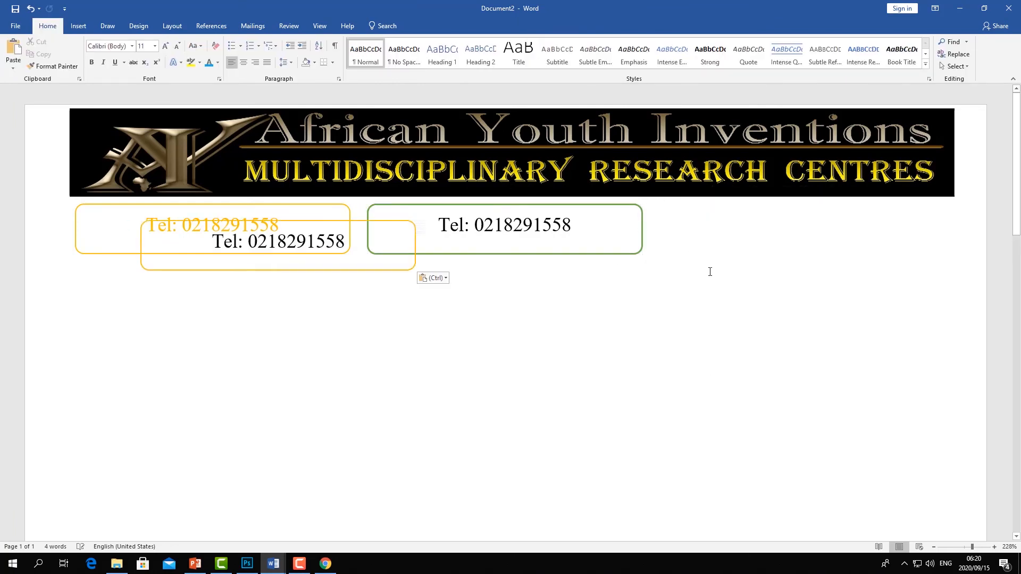
{"action": "left_click", "coordinate": [408, 220]}
{"action": "left_click_drag", "start_coordinate": [423, 220], "coordinate": [950, 205]}
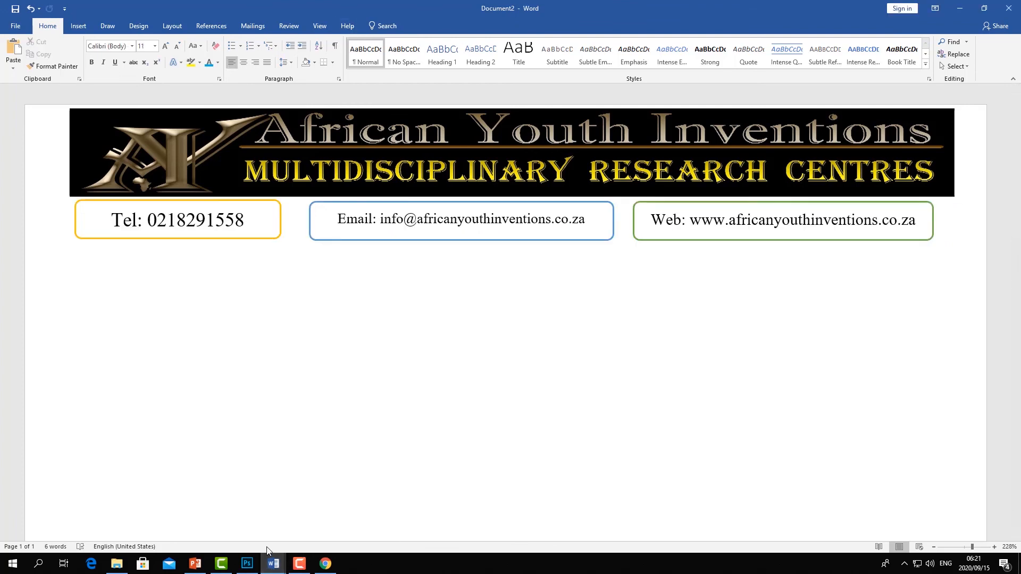
- Switch to the form document to examine its title box, then return to Document2
{"action": "mouse_move", "coordinate": [273, 562]}
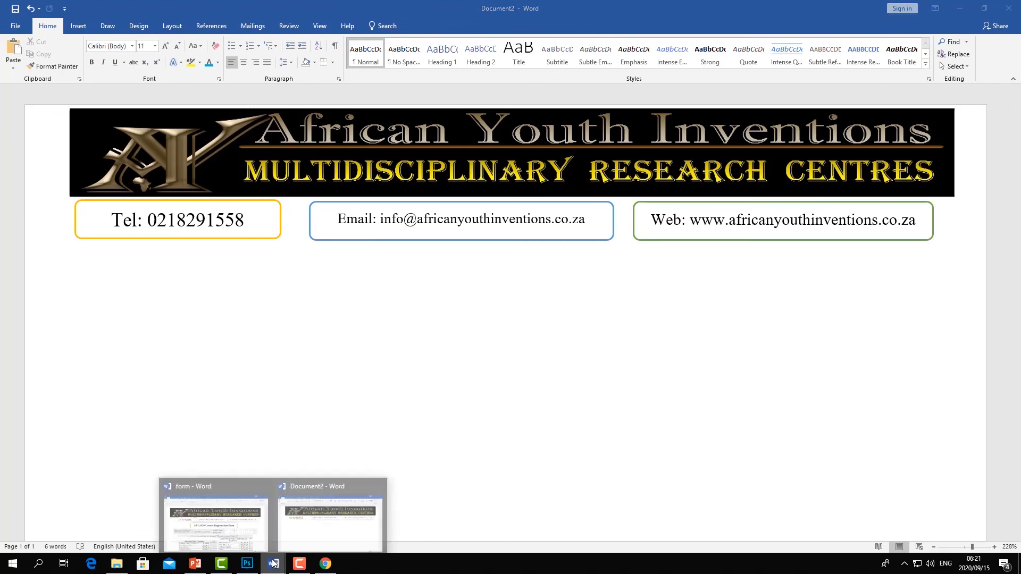
{"action": "left_click", "coordinate": [250, 521]}
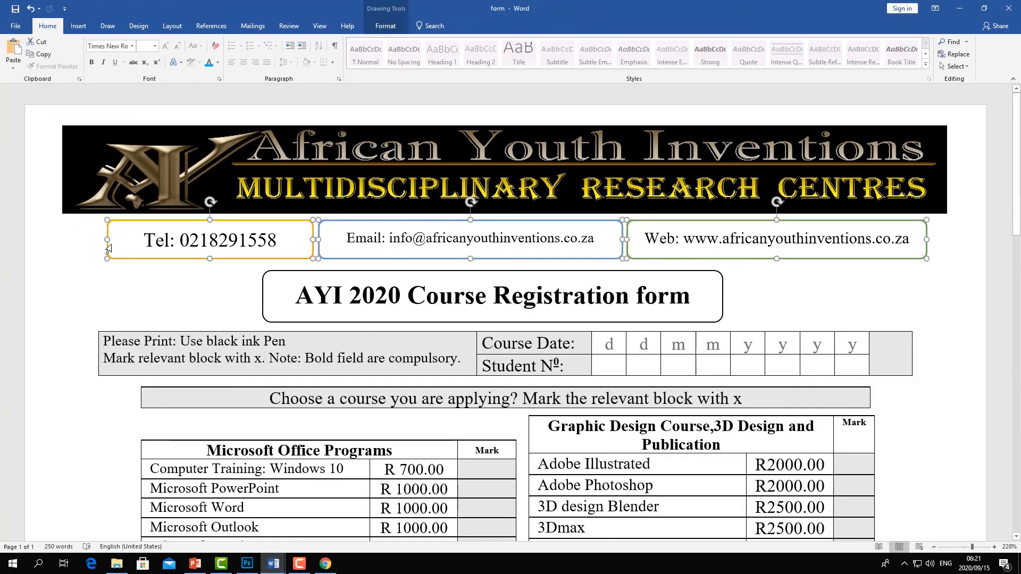
{"action": "left_click", "coordinate": [448, 273]}
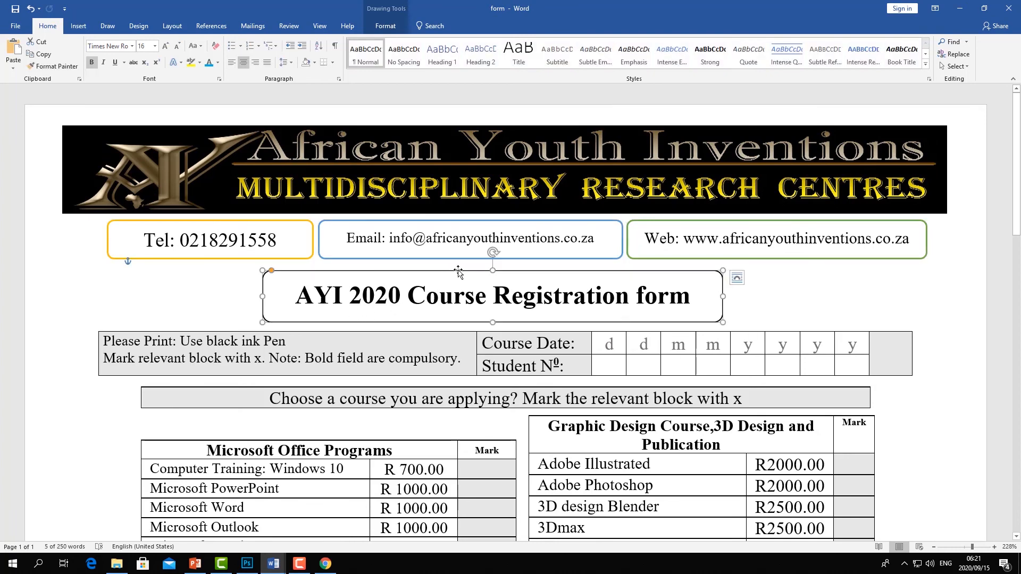
{"action": "left_click", "coordinate": [345, 495]}
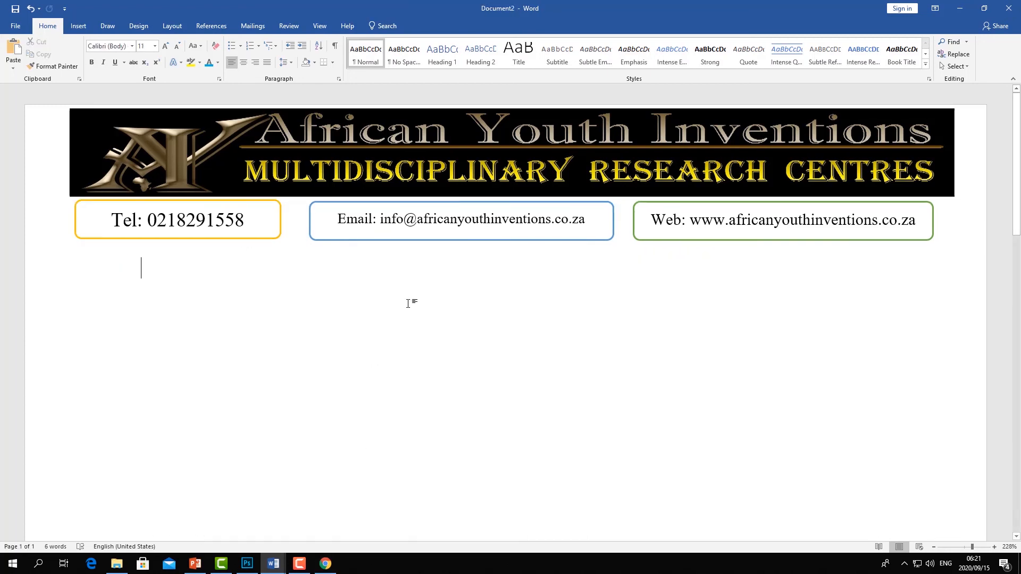
- Duplicate the email box, place the copy below the contact boxes and widen it across most of the page
{"action": "left_click", "coordinate": [456, 239]}
{"action": "right_click", "coordinate": [456, 239]}
{"action": "left_click", "coordinate": [472, 260]}
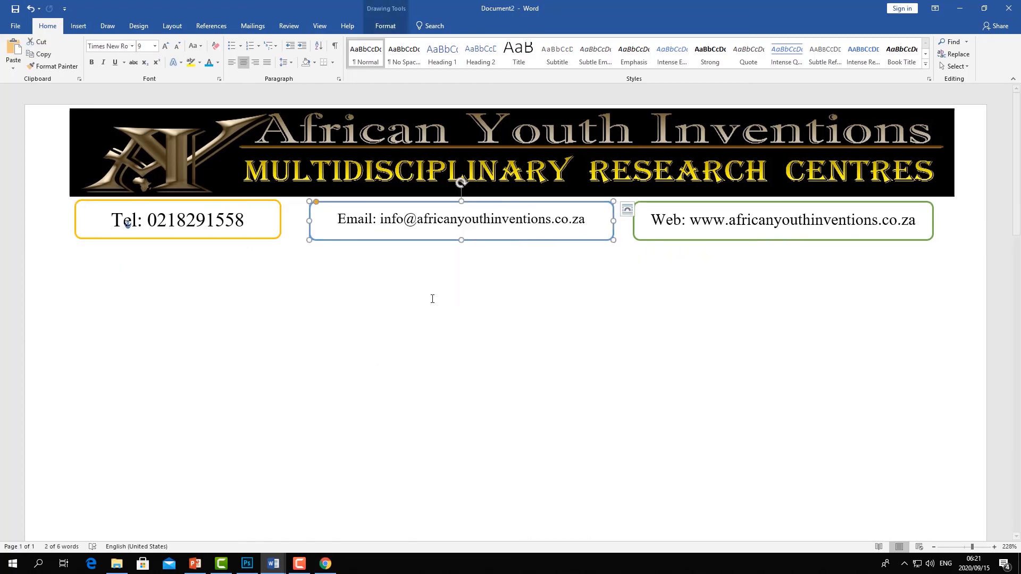
{"action": "right_click", "coordinate": [411, 326]}
{"action": "left_click", "coordinate": [433, 372]}
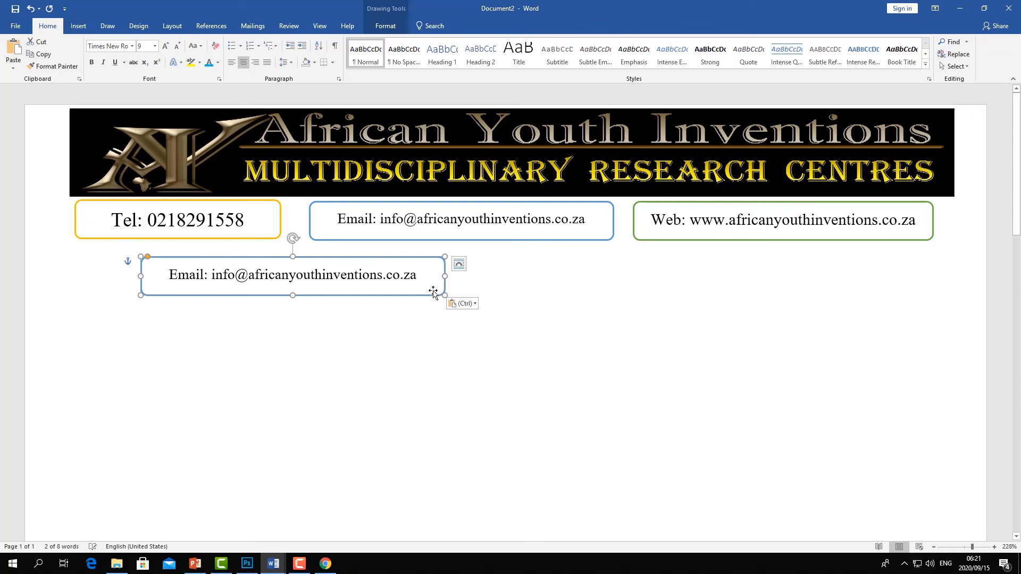
{"action": "left_click_drag", "start_coordinate": [430, 297], "coordinate": [533, 290]}
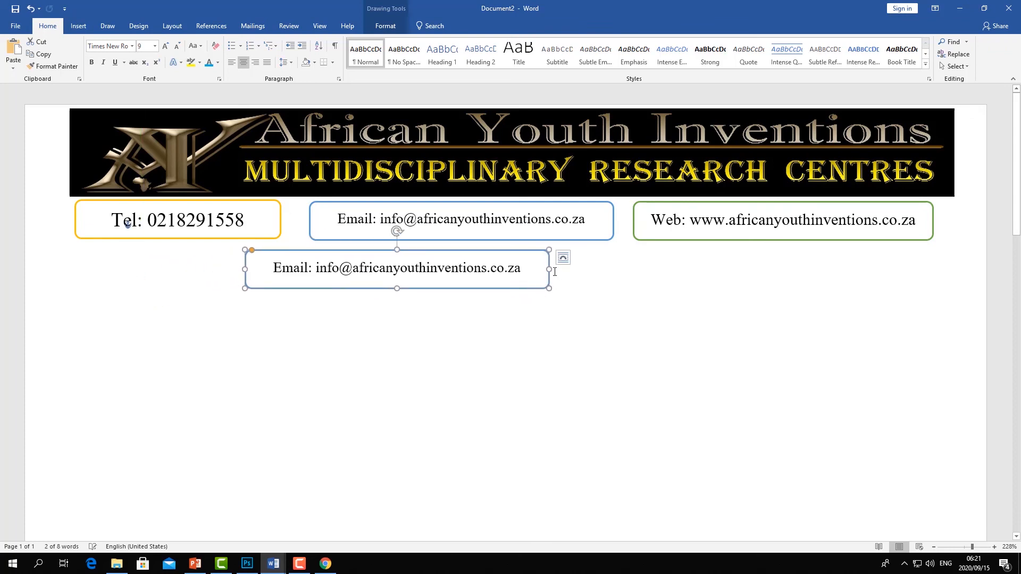
{"action": "left_click_drag", "start_coordinate": [600, 270], "coordinate": [769, 271]}
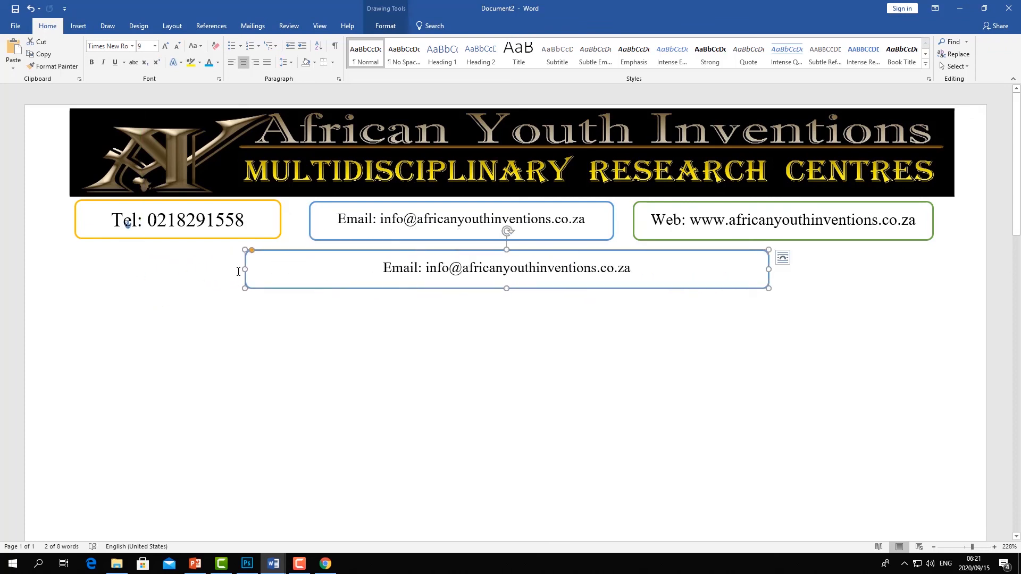
{"action": "left_click_drag", "start_coordinate": [229, 267], "coordinate": [149, 271]}
- Replace the new box's text with the title "AYI 2020 Course Registration form" copied from the form document
{"action": "left_click_drag", "start_coordinate": [594, 266], "coordinate": [338, 271]}
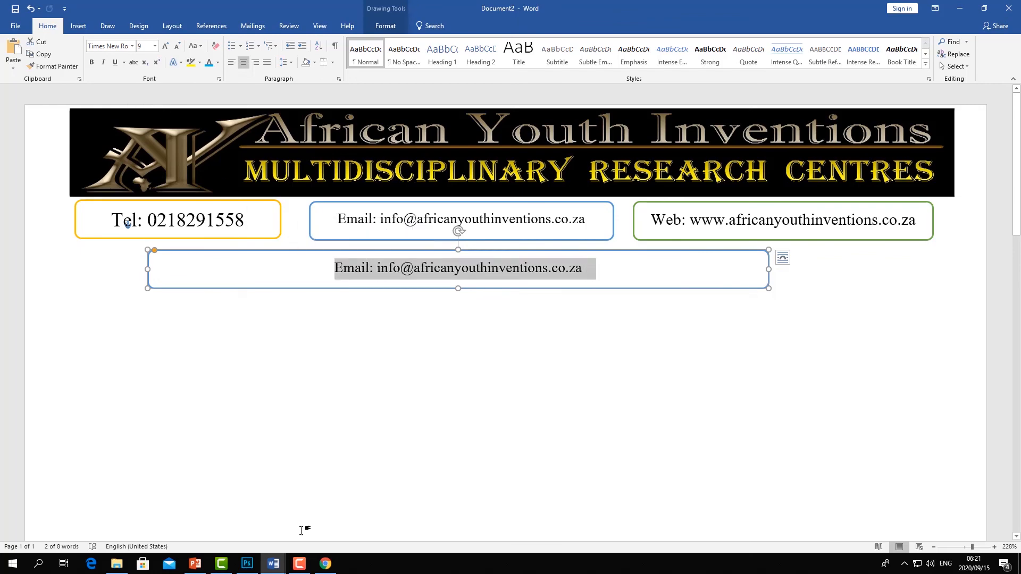
{"action": "mouse_move", "coordinate": [274, 563]}
{"action": "left_click", "coordinate": [213, 514]}
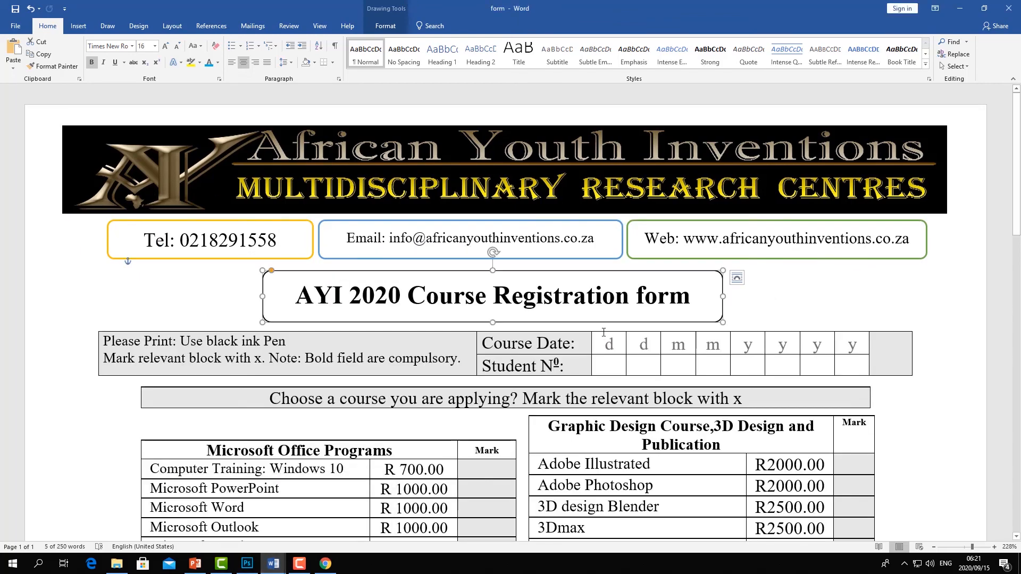
{"action": "left_click_drag", "start_coordinate": [694, 293], "coordinate": [296, 295]}
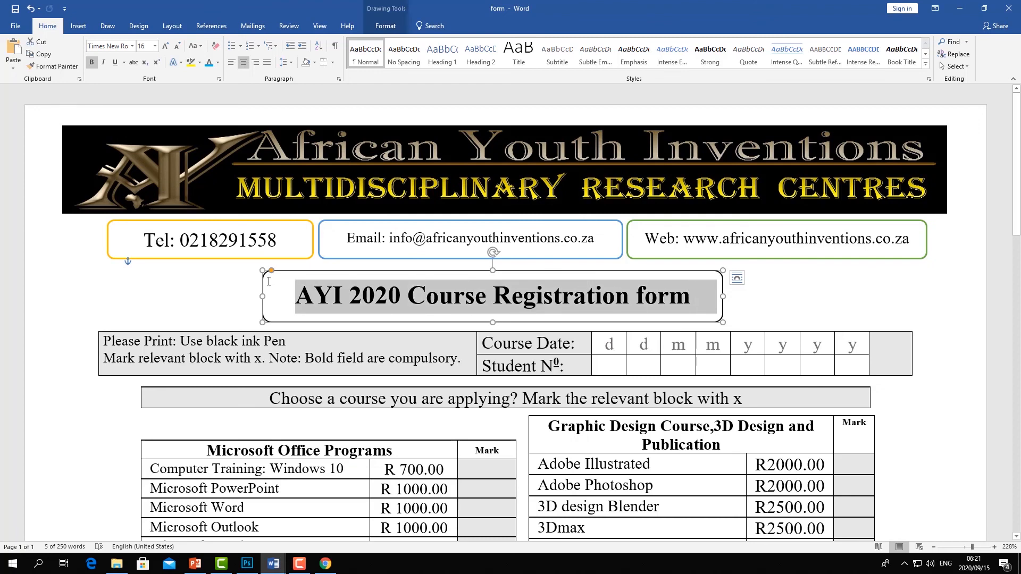
{"action": "right_click", "coordinate": [337, 303]}
{"action": "left_click", "coordinate": [367, 319]}
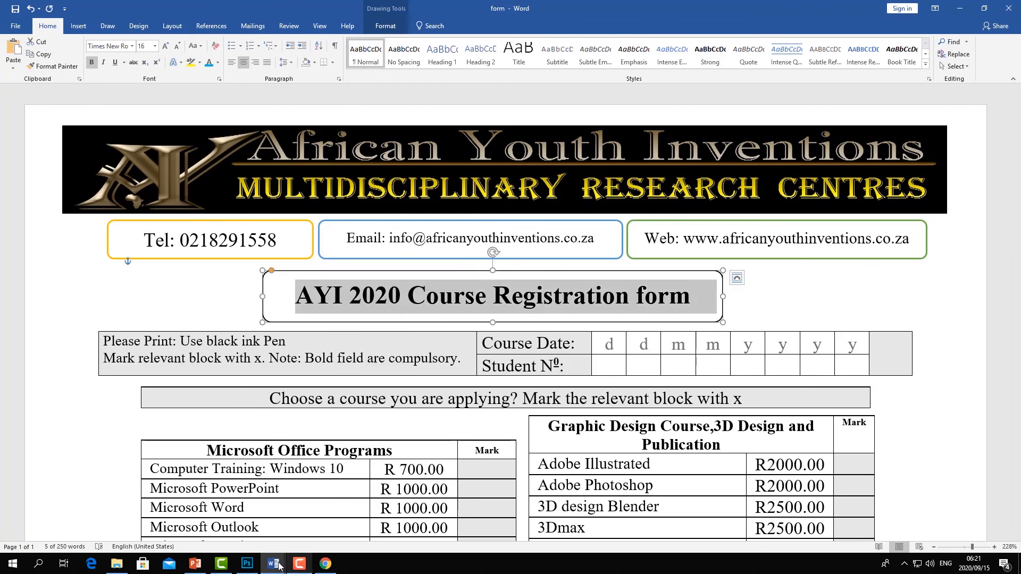
{"action": "mouse_move", "coordinate": [279, 567]}
{"action": "left_click", "coordinate": [353, 513]}
{"action": "left_click", "coordinate": [446, 268]}
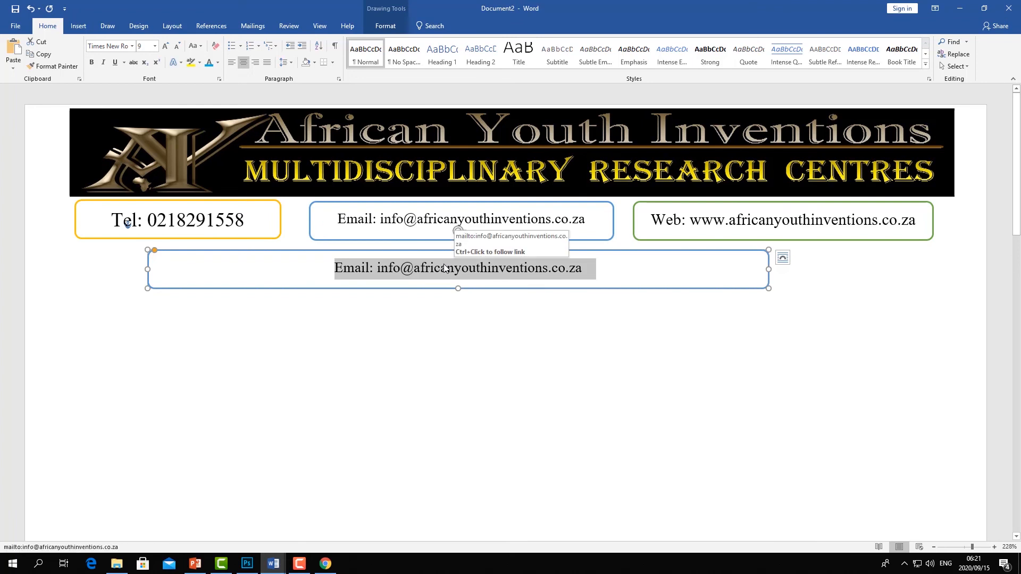
{"action": "key", "text": "ctrl+v"}
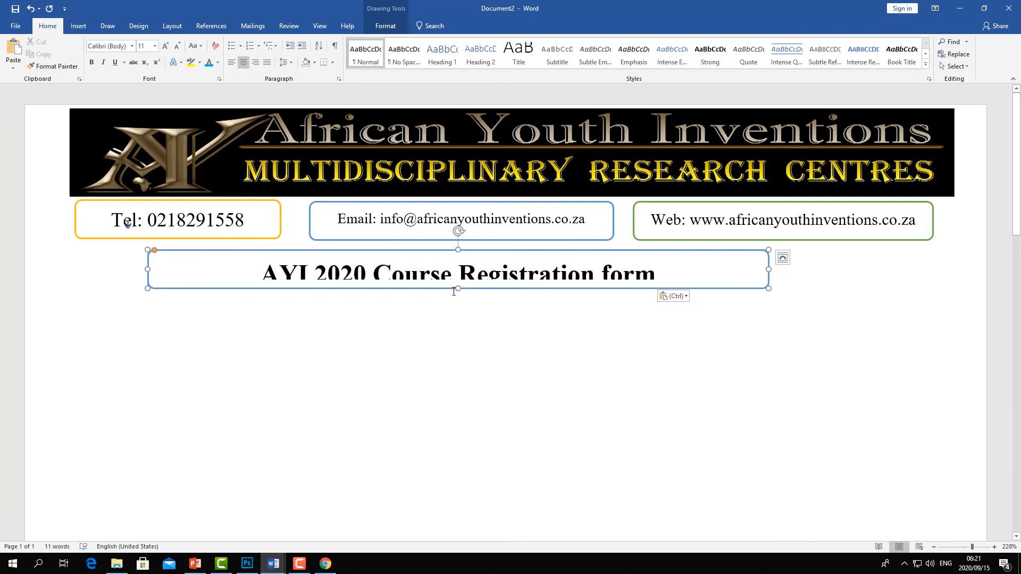
- Make the title box taller and set its shape outline colour to black
{"action": "left_click_drag", "start_coordinate": [457, 292], "coordinate": [457, 306]}
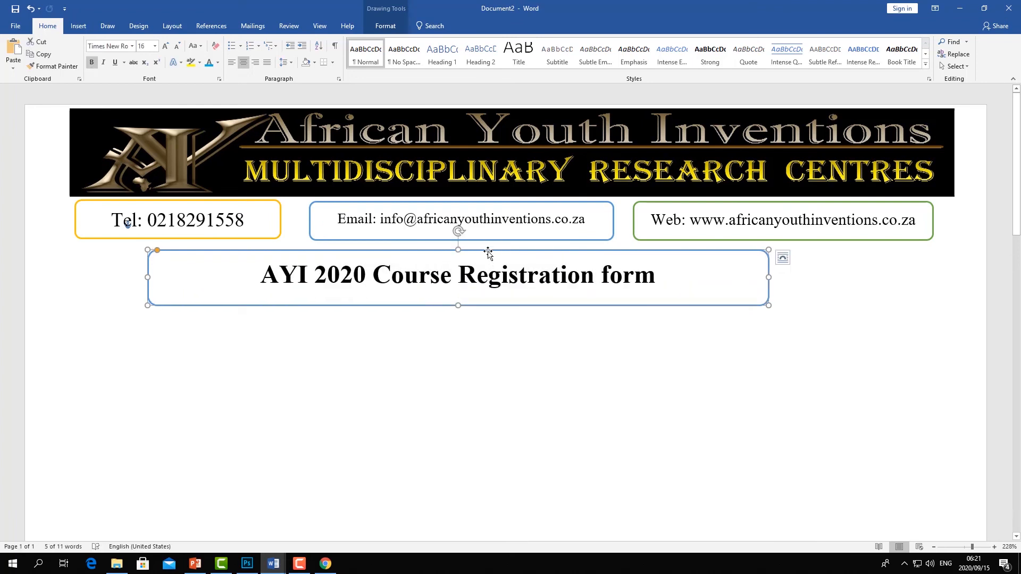
{"action": "left_click", "coordinate": [385, 25]}
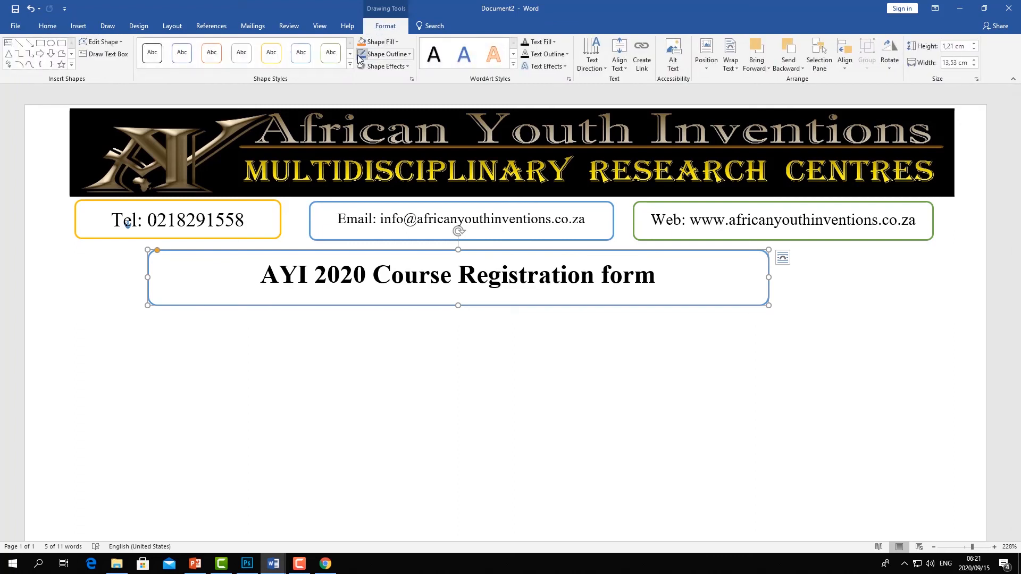
{"action": "left_click", "coordinate": [397, 41]}
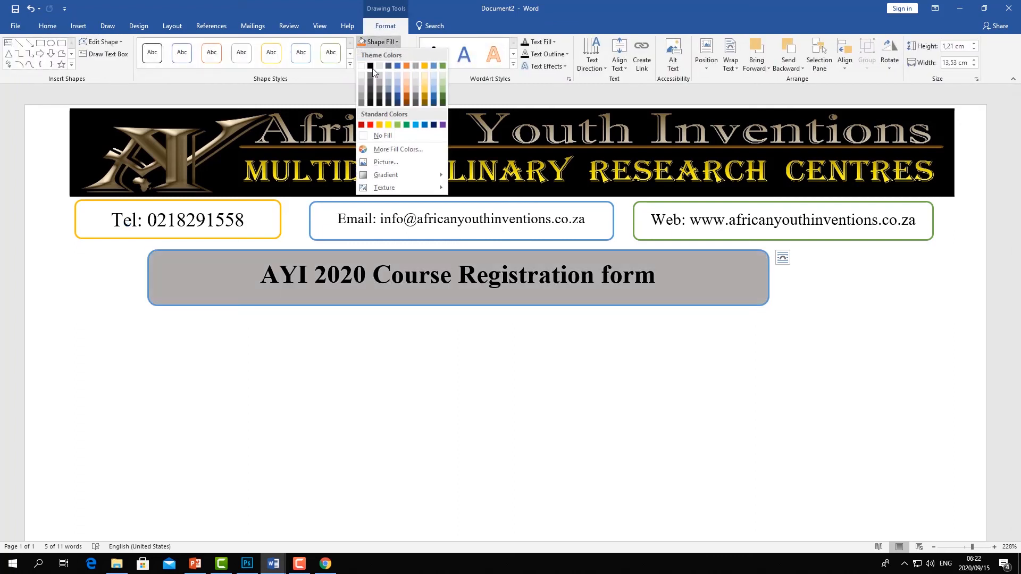
{"action": "left_click", "coordinate": [402, 36]}
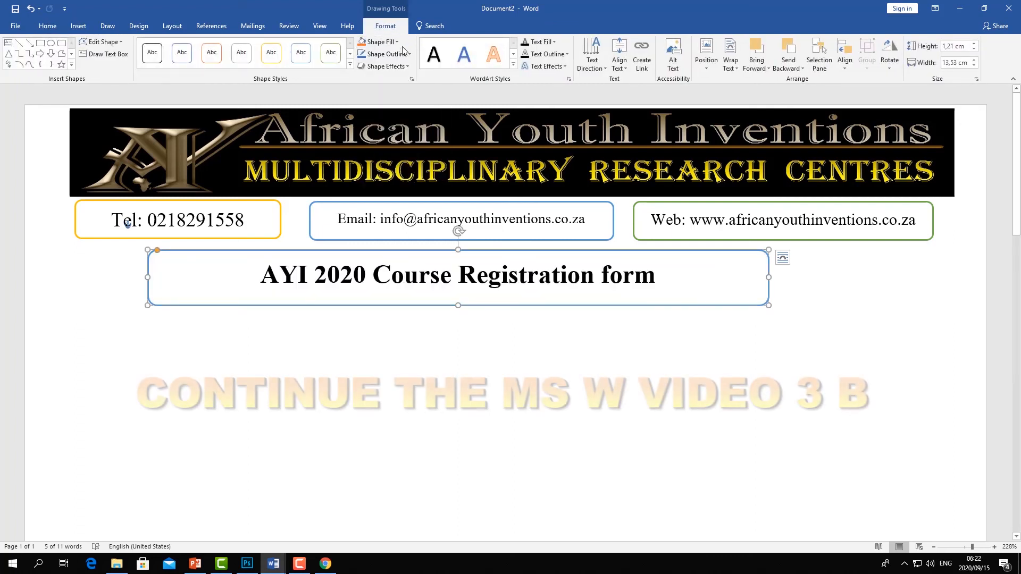
{"action": "left_click", "coordinate": [408, 55]}
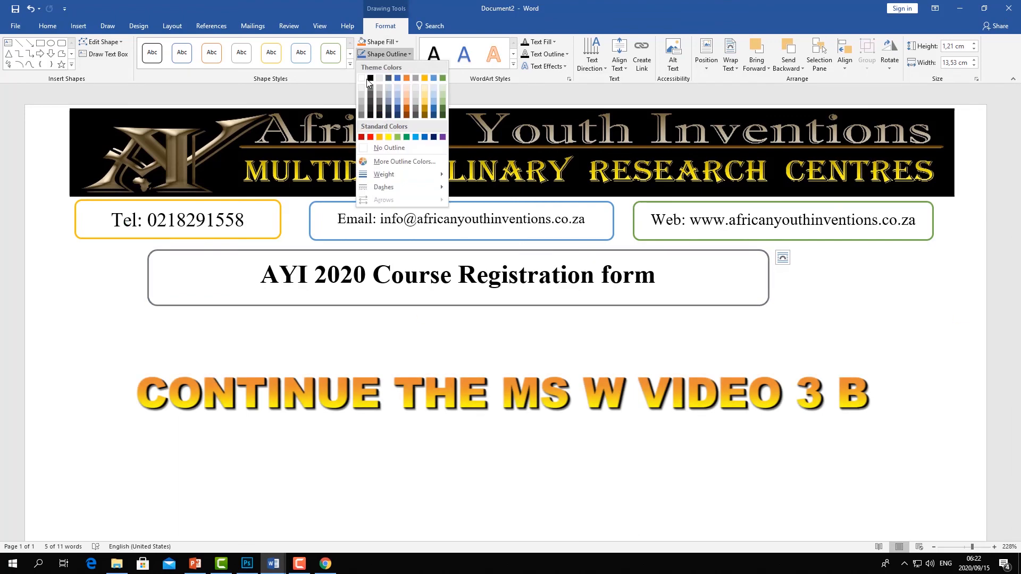
{"action": "left_click", "coordinate": [368, 75]}
{"action": "left_click", "coordinate": [540, 337]}
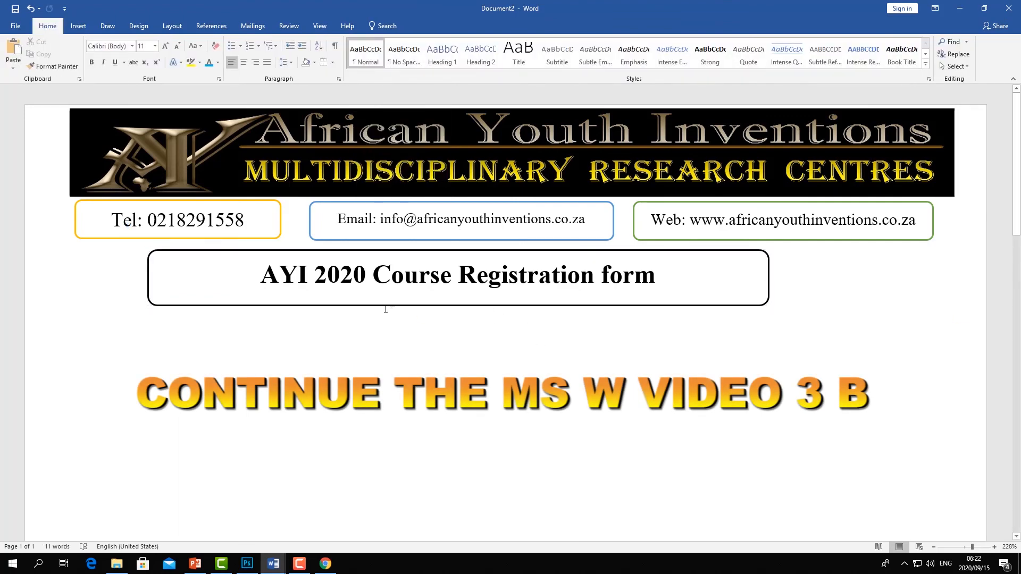
- Reduce the title box's height slightly so it fits the text
{"action": "left_click", "coordinate": [399, 307]}
{"action": "left_click_drag", "start_coordinate": [457, 304], "coordinate": [460, 299]}
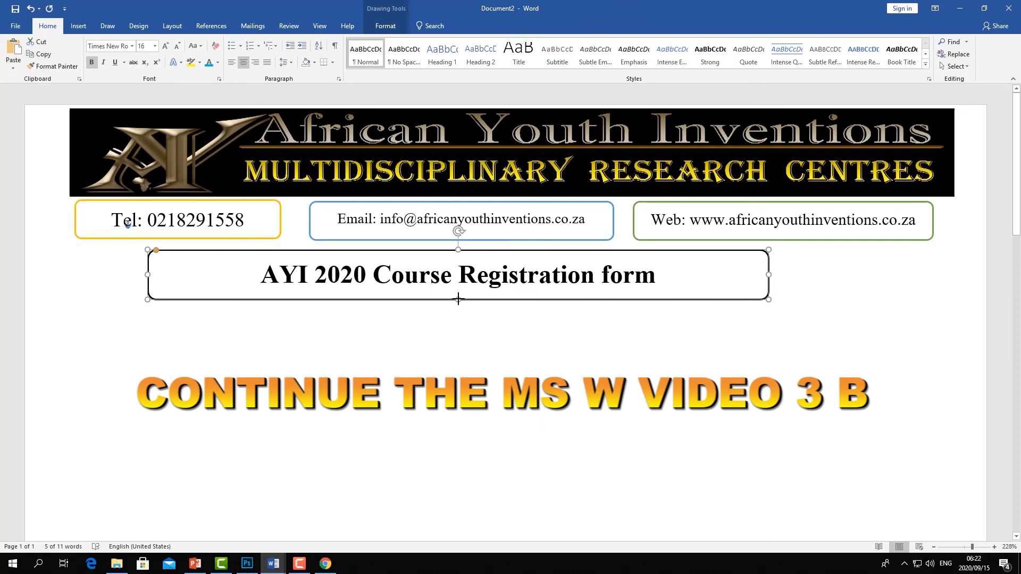
{"action": "left_click", "coordinate": [468, 347]}
{"action": "left_click", "coordinate": [464, 254]}
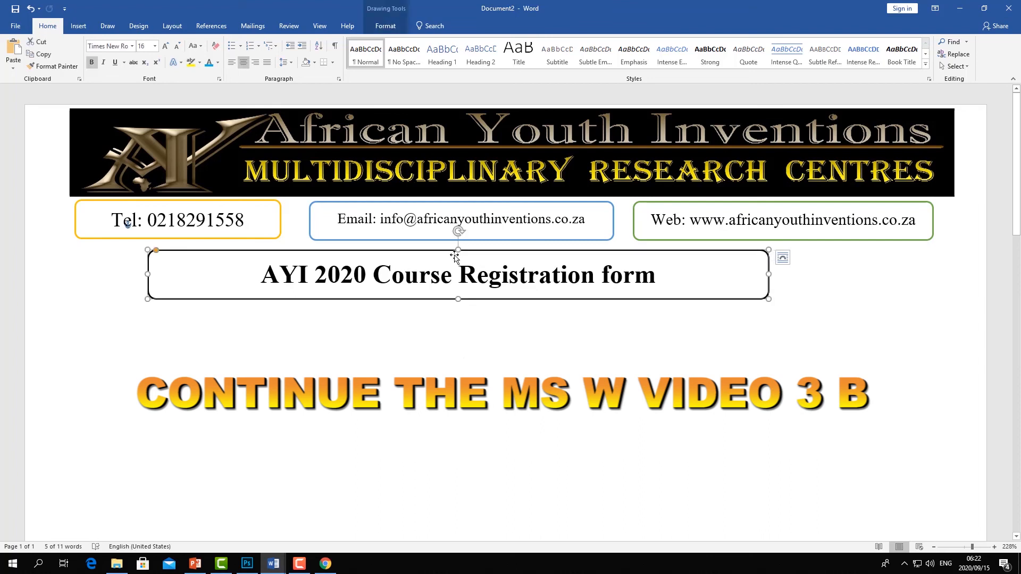